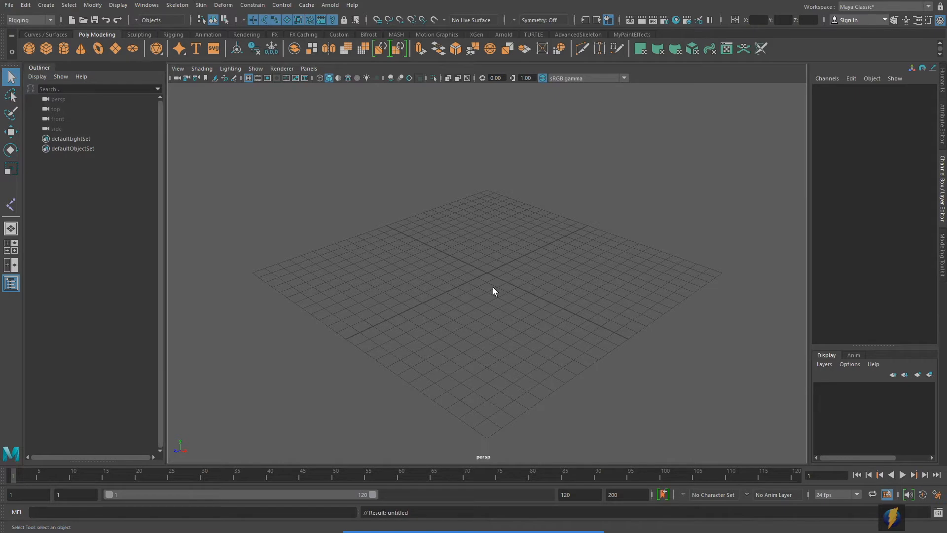
Create a polygon cube at the origin and switch to the front view.
{"action": "left_click", "coordinate": [47, 47]}
{"action": "key", "text": "space"}
{"action": "key", "text": "space"}
{"action": "middle_click_drag", "start_coordinate": [413, 331], "coordinate": [401, 274], "text": "alt"}
{"action": "right_click_drag", "start_coordinate": [402, 275], "coordinate": [530, 295], "text": "alt"}
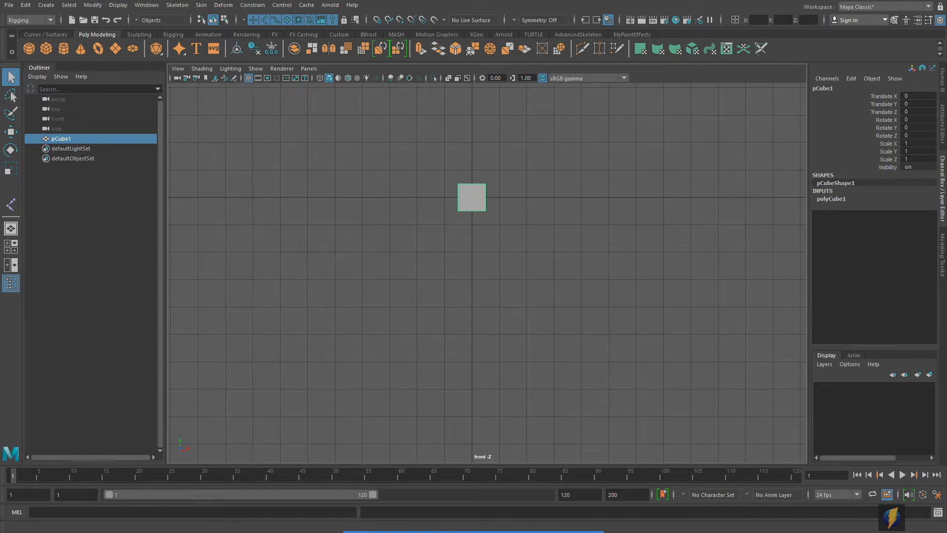
Scale the cube to 10 in X and 3.5 in both Y and Z.
{"action": "left_click", "coordinate": [10, 168]}
{"action": "left_click_drag", "start_coordinate": [472, 197], "coordinate": [730, 220]}
{"action": "left_click", "coordinate": [916, 142]}
{"action": "type", "text": "10"}
{"action": "key", "text": "Return"}
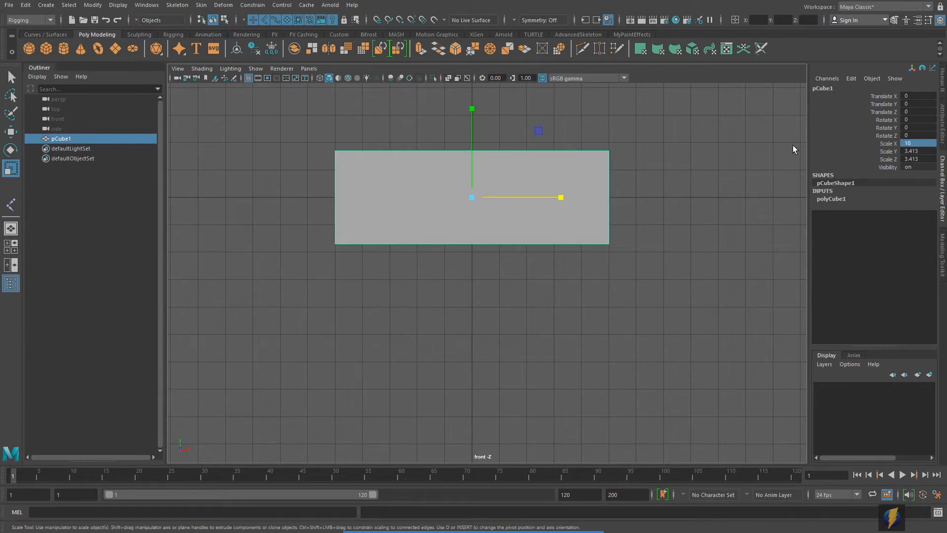
{"action": "left_click", "coordinate": [921, 151], "text": "shift"}
{"action": "left_click_drag", "start_coordinate": [922, 151], "coordinate": [921, 159]}
{"action": "type", "text": "3.5"}
{"action": "key", "text": "Return"}
Create a second polygon cube and move it straight down below the large block to about -5.6 in Y.
{"action": "key", "text": "space"}
{"action": "key", "text": "space"}
{"action": "left_click_drag", "start_coordinate": [590, 230], "coordinate": [516, 213], "text": "alt"}
{"action": "key", "text": "space"}
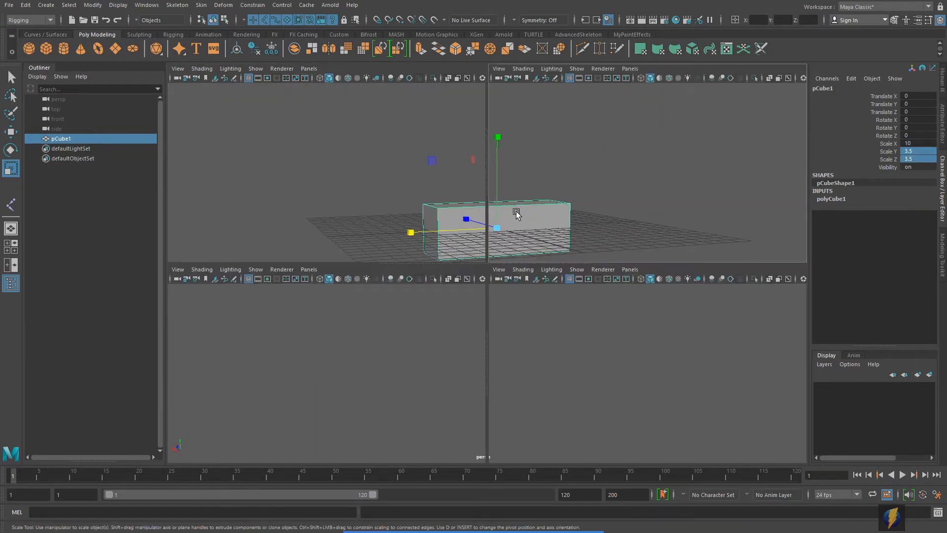
{"action": "key", "text": "space"}
{"action": "scroll", "coordinate": [544, 338], "scroll_direction": "down", "scroll_amount": 4}
{"action": "middle_click_drag", "start_coordinate": [548, 338], "coordinate": [554, 245], "text": "alt"}
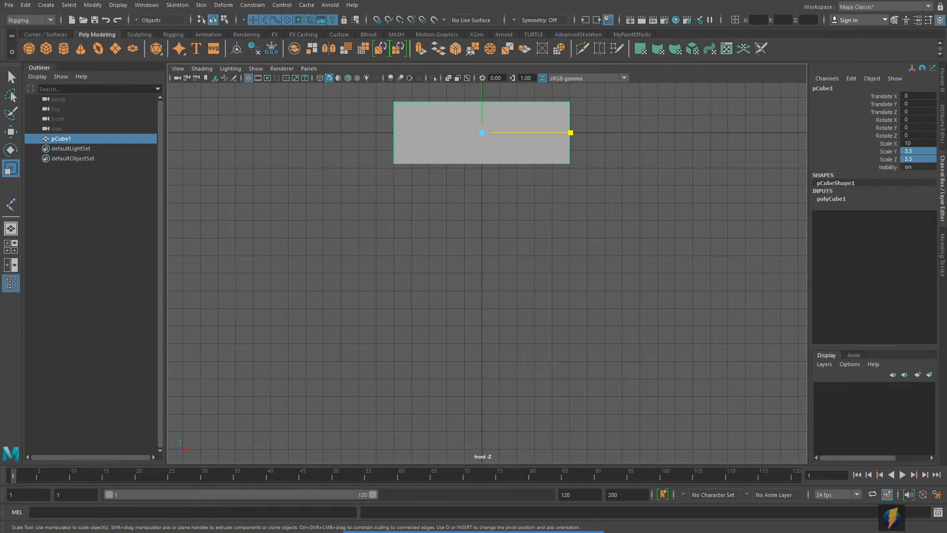
{"action": "left_click", "coordinate": [46, 50]}
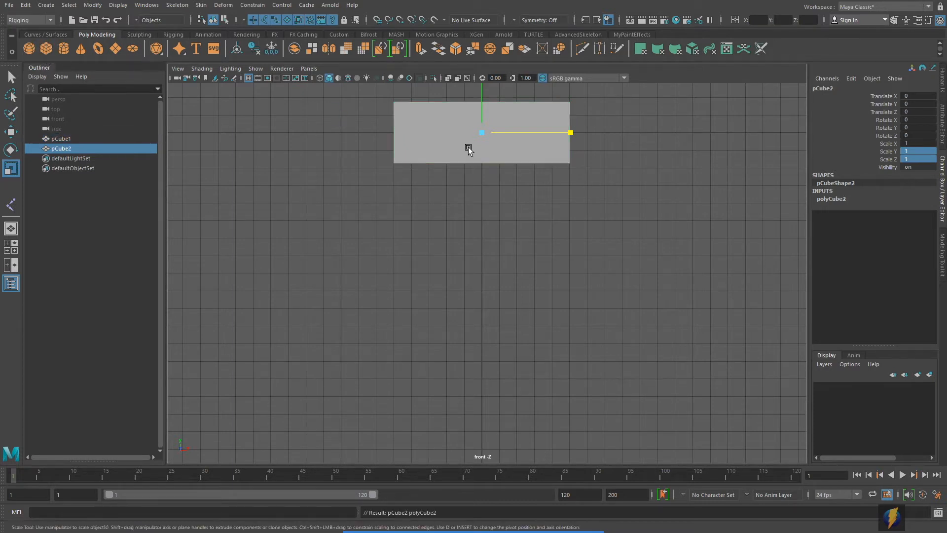
{"action": "left_click", "coordinate": [11, 131]}
{"action": "left_click_drag", "start_coordinate": [482, 104], "coordinate": [488, 200]}
Stretch the second cube vertically, setting its Scale Y to 4.
{"action": "key", "text": "space"}
{"action": "mouse_move", "coordinate": [402, 224]}
{"action": "left_mouse_down"}
{"action": "mouse_move", "coordinate": [433, 220]}
{"action": "mouse_move", "coordinate": [388, 226]}
{"action": "left_mouse_up"}
{"action": "right_click_drag", "start_coordinate": [426, 241], "coordinate": [590, 247], "text": "alt"}
{"action": "middle_click_drag", "start_coordinate": [590, 248], "coordinate": [597, 303], "text": "alt"}
{"action": "left_click", "coordinate": [12, 169]}
{"action": "left_click_drag", "start_coordinate": [487, 180], "coordinate": [474, 76]}
{"action": "left_click_drag", "start_coordinate": [485, 179], "coordinate": [485, 136]}
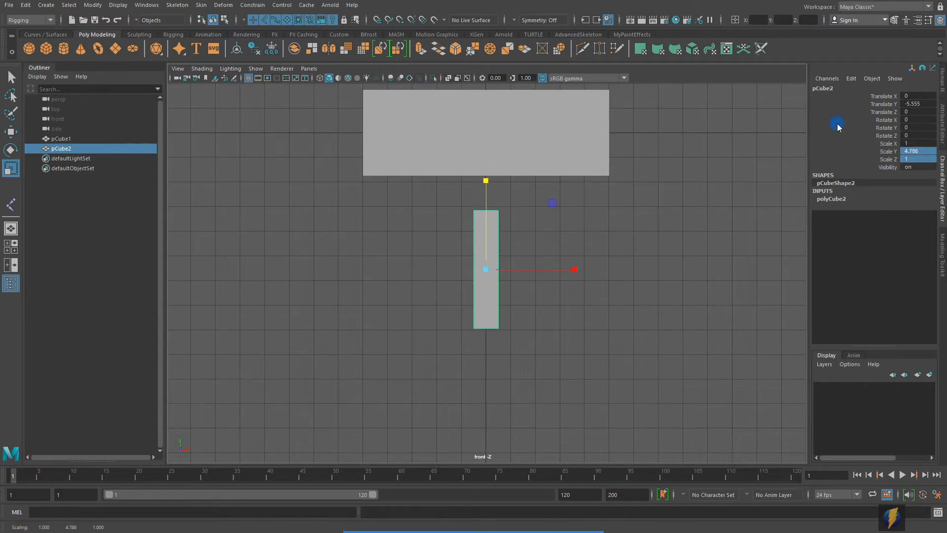
{"action": "double_click", "coordinate": [922, 152]}
{"action": "type", "text": "4"}
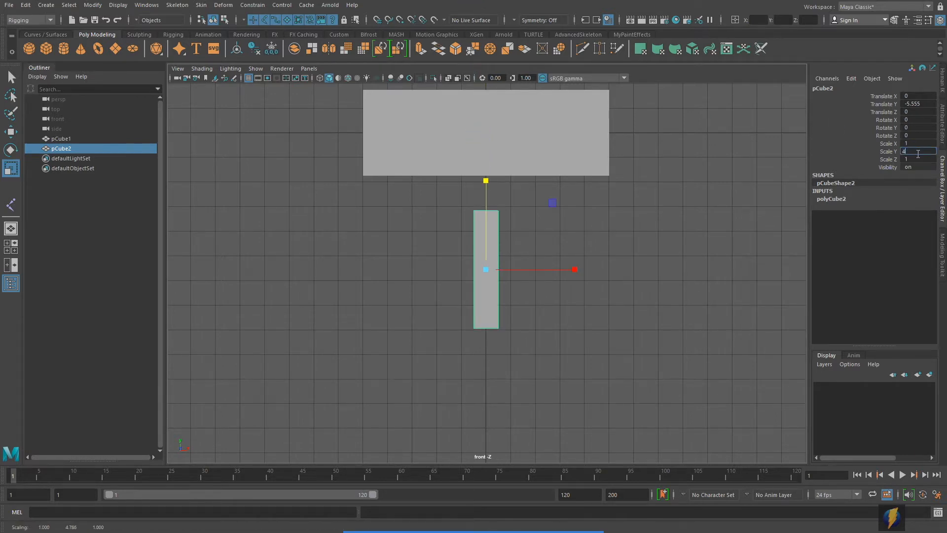
{"action": "key", "text": "Return"}
Move the narrow cube up with grid snapping to Translate Y -4, just beneath the large block.
{"action": "left_click", "coordinate": [11, 132]}
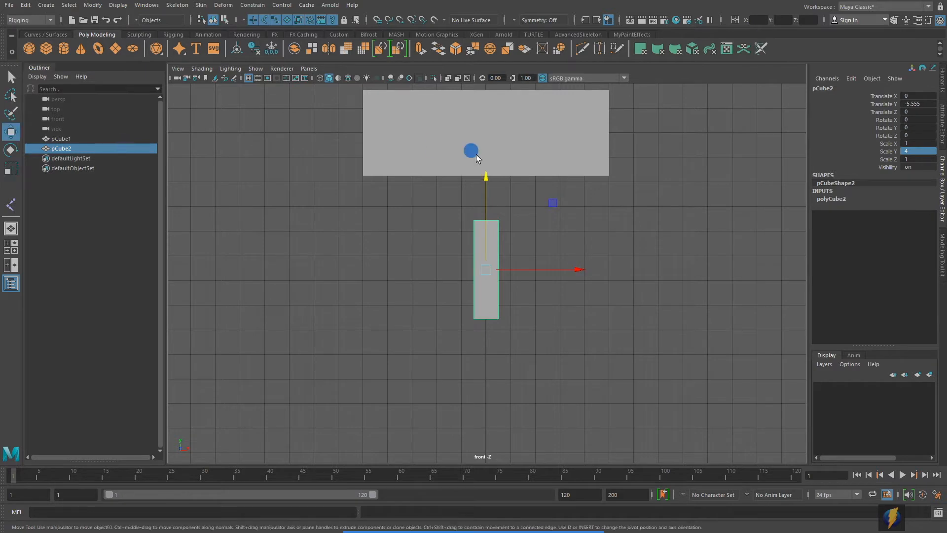
{"action": "key", "text": "x"}
{"action": "left_click_drag", "start_coordinate": [487, 271], "coordinate": [484, 233]}
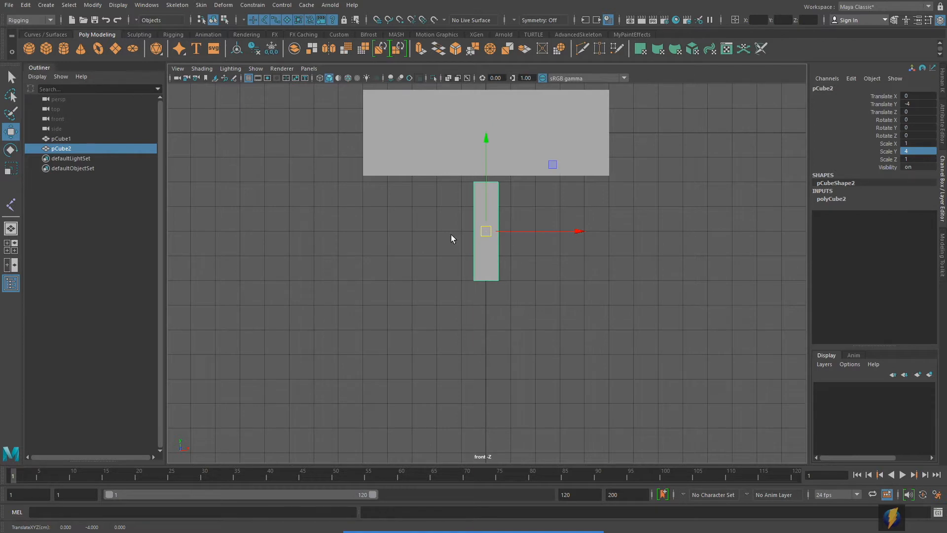
Rename the large block as Base.
{"action": "right_click_drag", "start_coordinate": [488, 241], "coordinate": [498, 244], "text": "alt"}
{"action": "middle_click_drag", "start_coordinate": [497, 244], "coordinate": [495, 281], "text": "alt"}
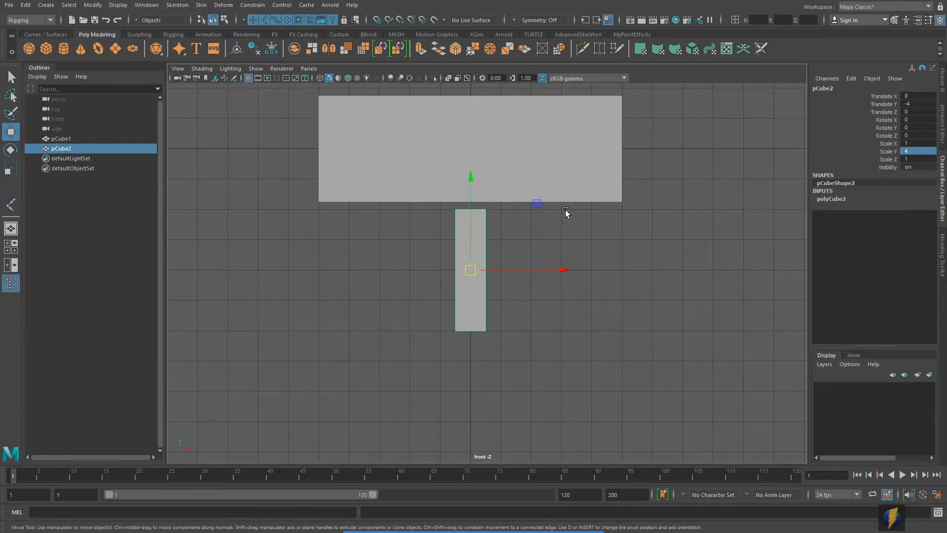
{"action": "left_click", "coordinate": [836, 88]}
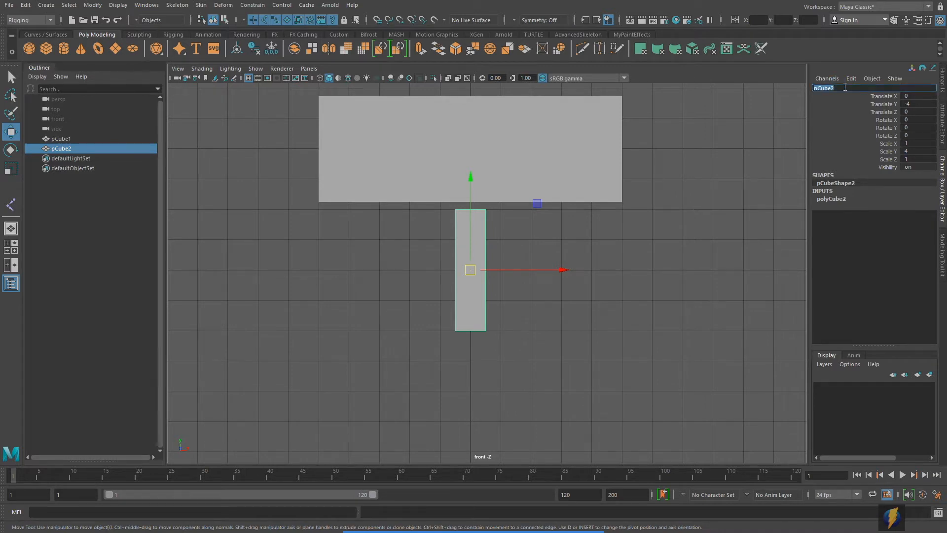
{"action": "left_click", "coordinate": [572, 137]}
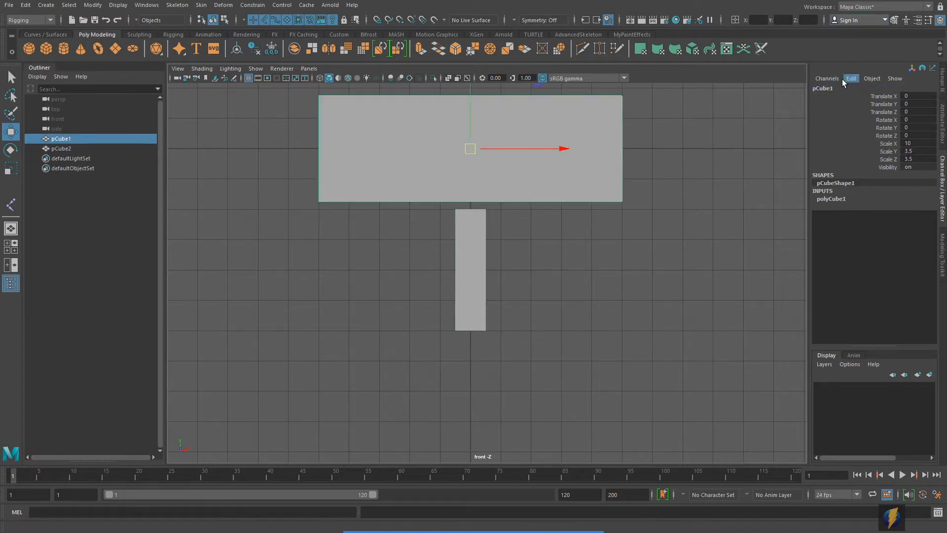
{"action": "left_click", "coordinate": [833, 88]}
{"action": "type", "text": "B"}
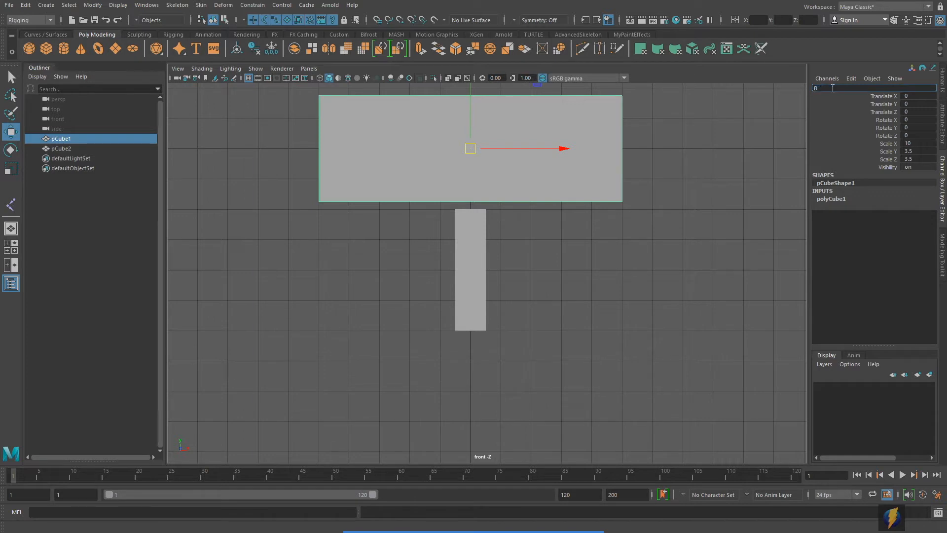
{"action": "type", "text": "ase"}
{"action": "key", "text": "Return"}
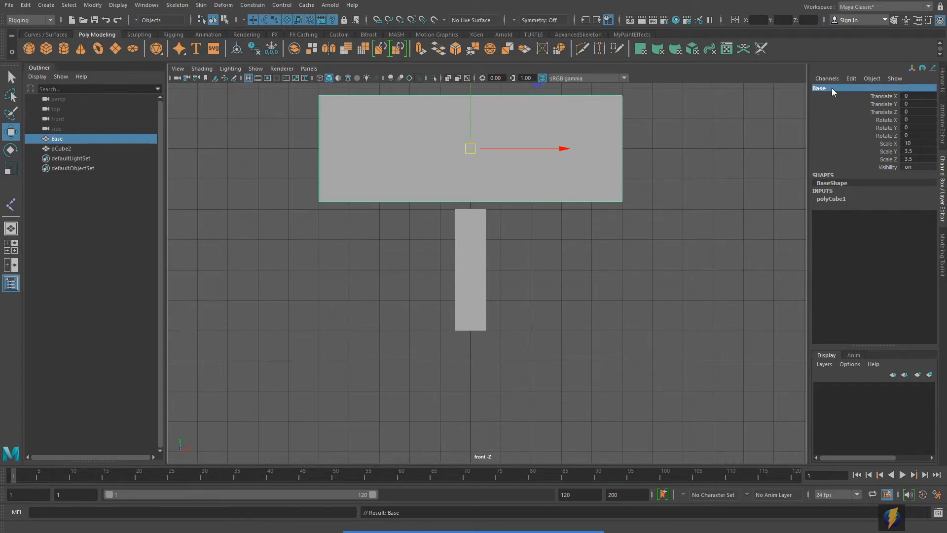
Rename the narrow lower cube as link01.
{"action": "left_click", "coordinate": [495, 268]}
{"action": "left_click", "coordinate": [827, 89]}
{"action": "type", "text": "Link0"}
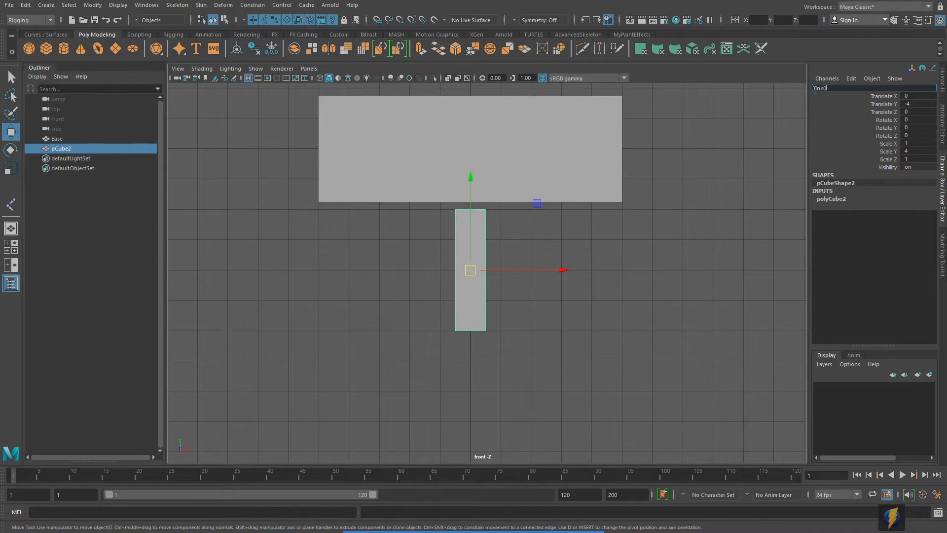
{"action": "type", "text": "1"}
{"action": "key", "text": "Return"}
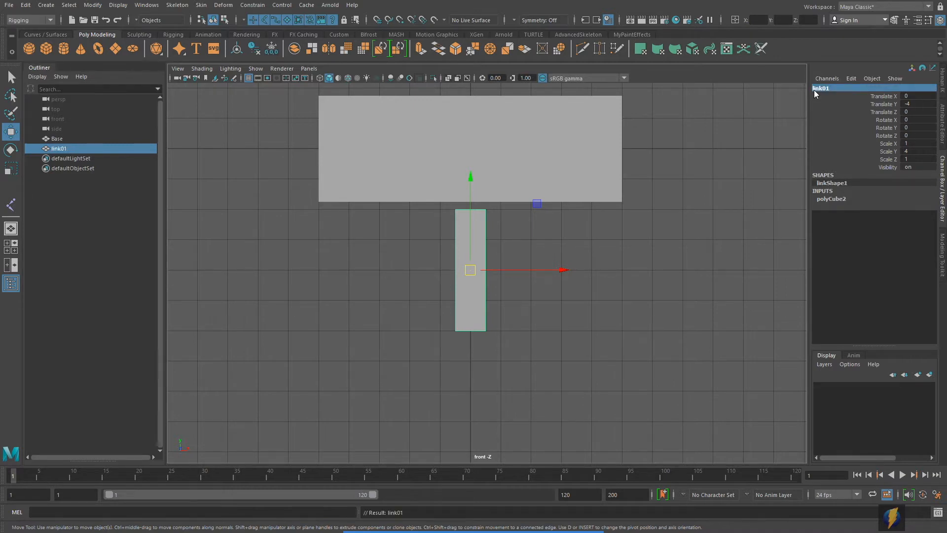
Test rotating link01 by about 28 degrees in Z around its centre pivot and undo the rotation.
{"action": "mouse_move", "coordinate": [635, 217]}
{"action": "middle_mouse_down", "text": "alt"}
{"action": "mouse_move", "coordinate": [634, 197]}
{"action": "mouse_move", "coordinate": [632, 212]}
{"action": "middle_mouse_up", "text": "alt"}
{"action": "right_click_drag", "start_coordinate": [524, 258], "coordinate": [616, 233], "text": "alt"}
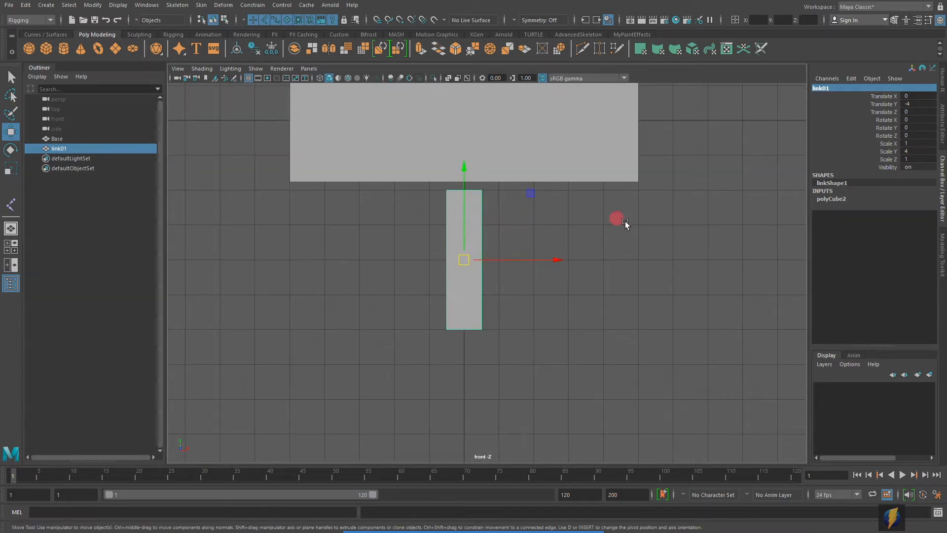
{"action": "middle_click_drag", "start_coordinate": [628, 205], "coordinate": [638, 232], "text": "alt"}
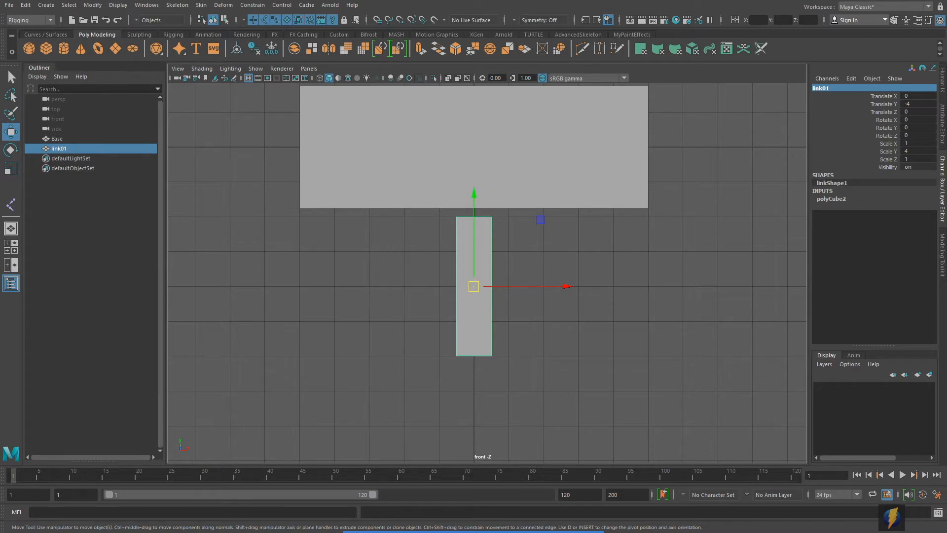
{"action": "left_click", "coordinate": [11, 150]}
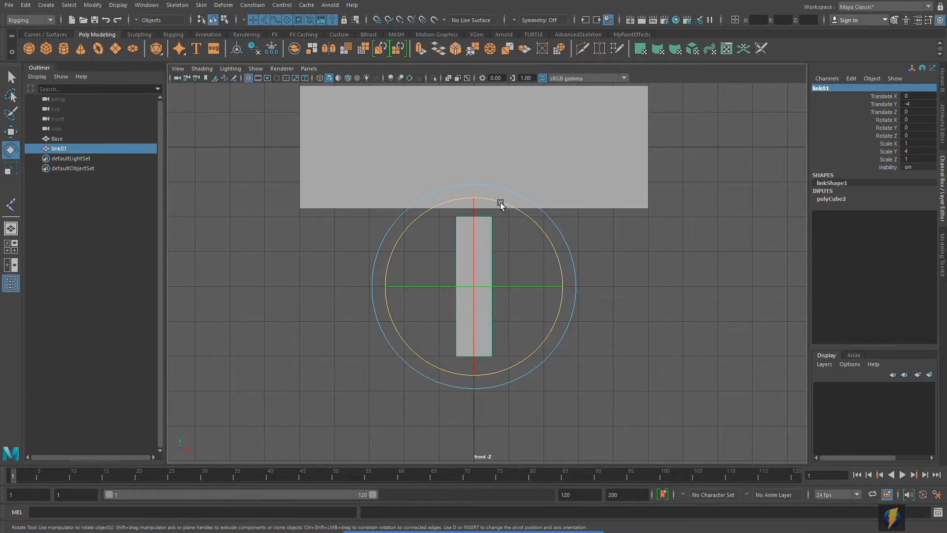
{"action": "left_click_drag", "start_coordinate": [500, 203], "coordinate": [455, 185]}
{"action": "key", "text": "ctrl+z"}
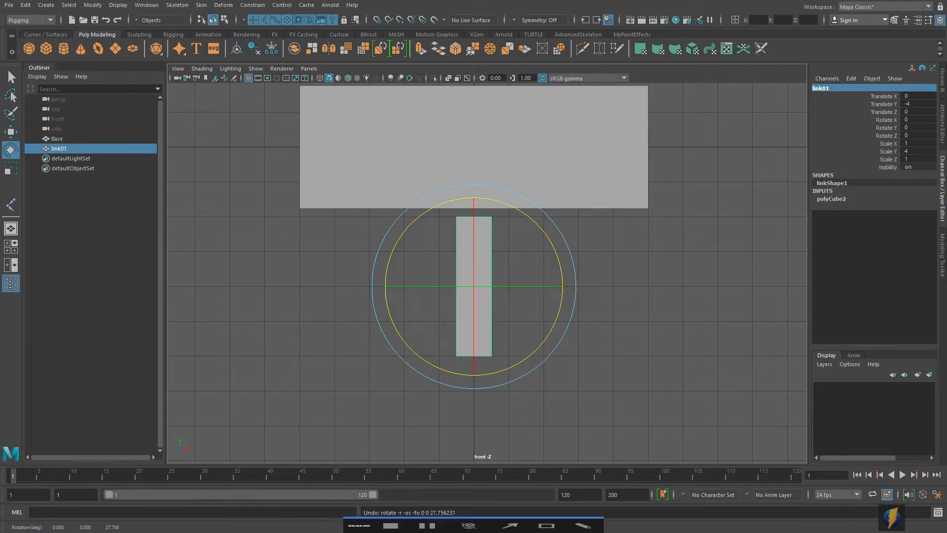
{"action": "left_click_drag", "start_coordinate": [680, 375], "coordinate": [478, 218]}
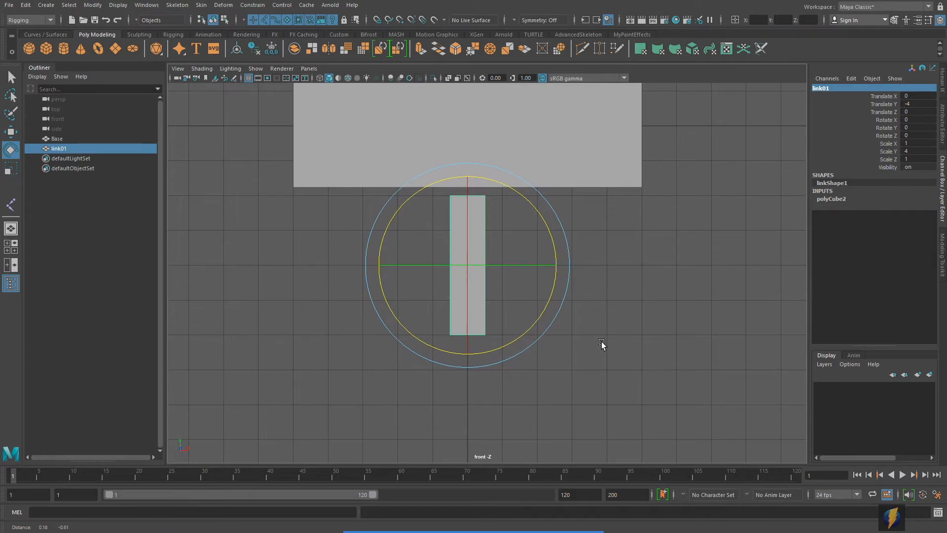
{"action": "scroll", "coordinate": [565, 339], "scroll_direction": "down", "scroll_amount": 3}
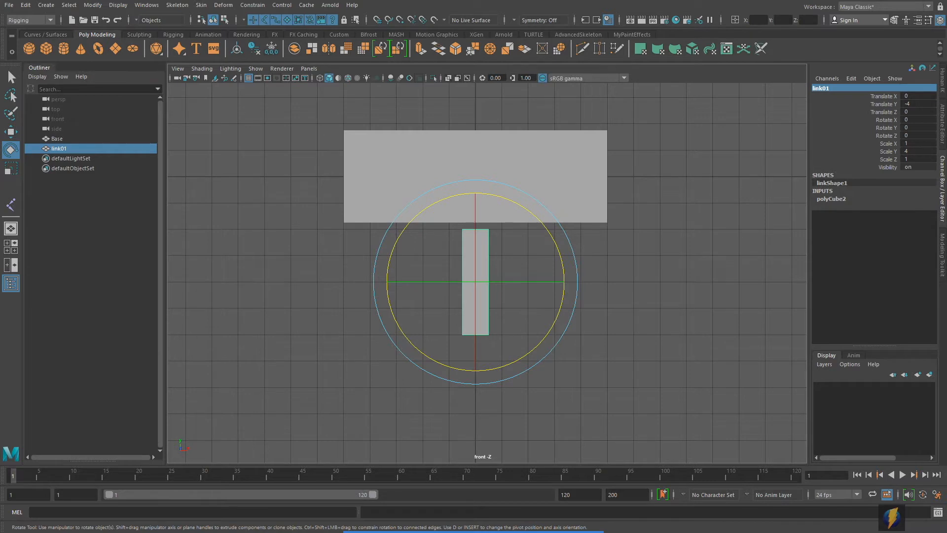
{"action": "key", "text": "d"}
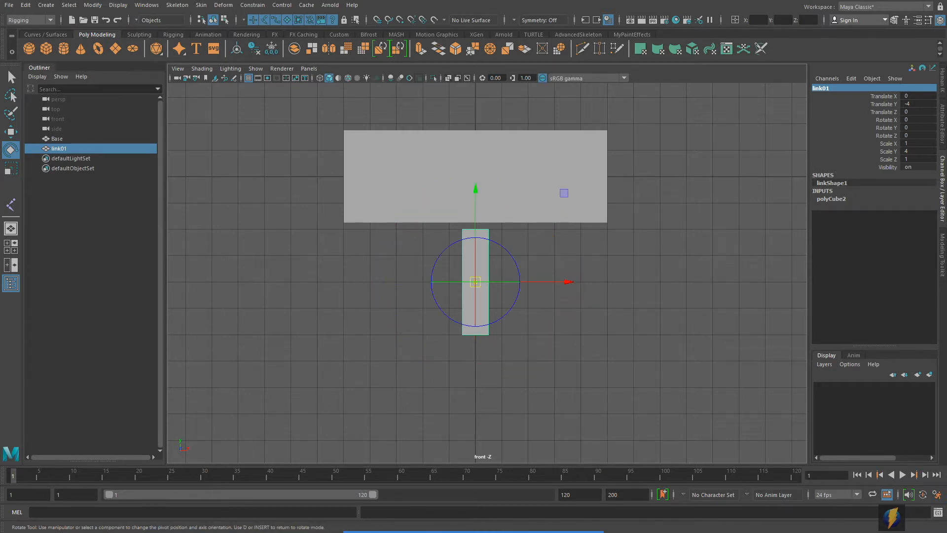
{"action": "key", "text": "d"}
{"action": "key", "text": "d"}
{"action": "key", "text": "d"}
{"action": "key", "text": "d"}
{"action": "key", "text": "d"}
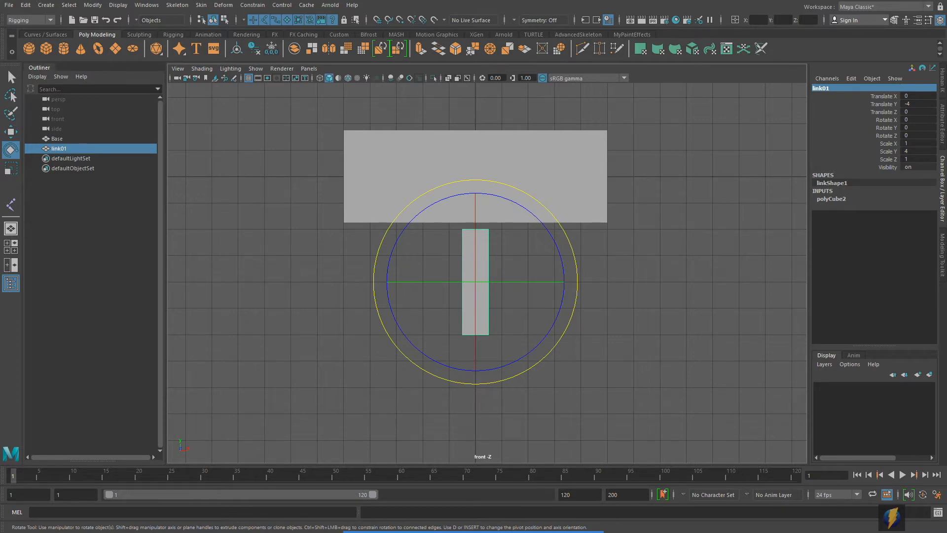
Try moving link01's pivot in pivot edit mode to empty space beyond the right side of Base.
{"action": "key", "text": "d"}
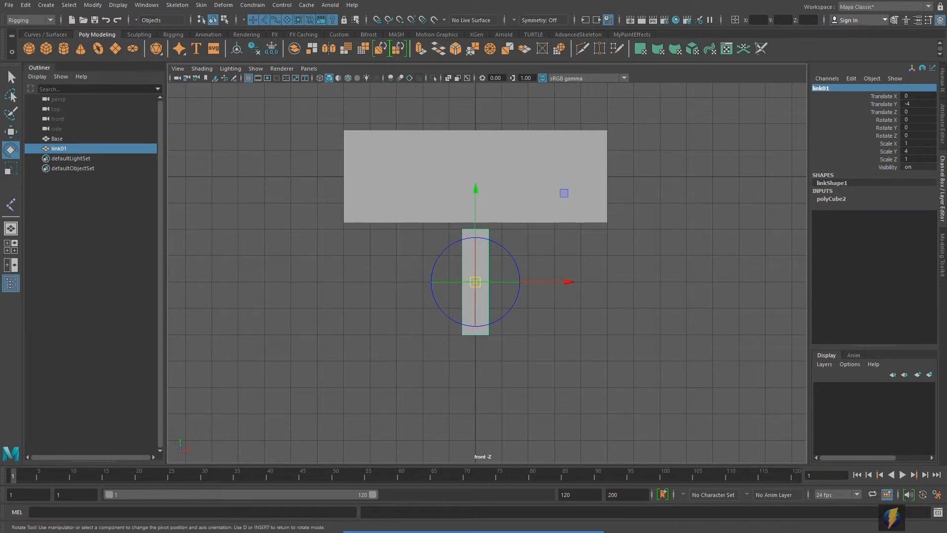
{"action": "right_click_drag", "start_coordinate": [462, 335], "coordinate": [586, 324], "text": "alt"}
{"action": "middle_click_drag", "start_coordinate": [446, 146], "coordinate": [446, 176], "text": "alt"}
{"action": "right_click_drag", "start_coordinate": [446, 176], "coordinate": [486, 174], "text": "alt"}
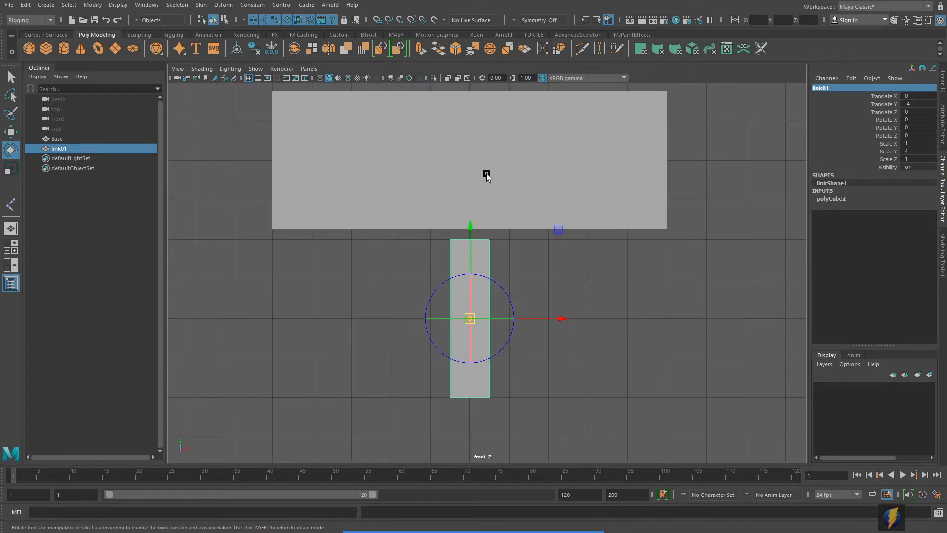
{"action": "left_click_drag", "start_coordinate": [481, 320], "coordinate": [617, 339]}
{"action": "scroll", "coordinate": [708, 321], "scroll_direction": "down", "scroll_amount": 3}
{"action": "left_click_drag", "start_coordinate": [561, 313], "coordinate": [656, 288]}
{"action": "middle_click_drag", "start_coordinate": [657, 289], "coordinate": [613, 306], "text": "alt"}
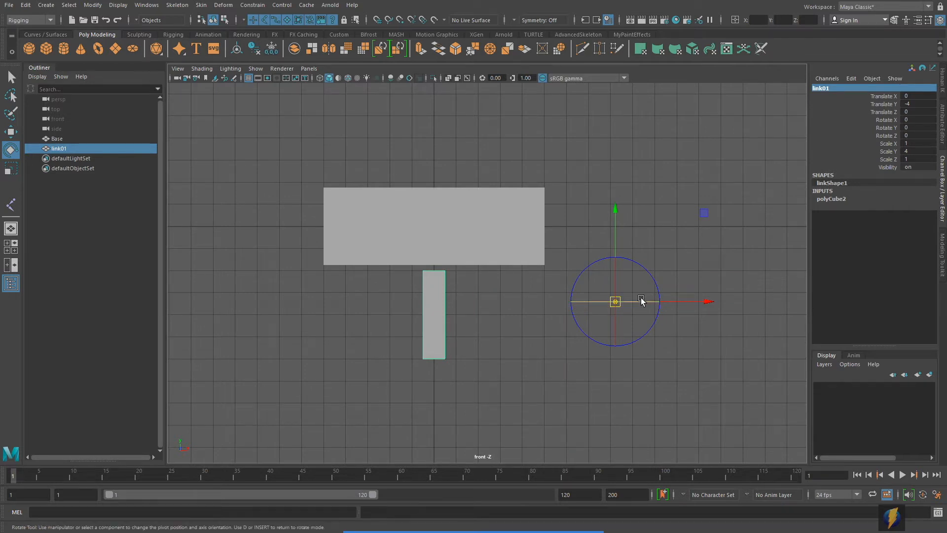
Test rotating link01 by about 44 degrees in Z around the displaced pivot and undo the rotation.
{"action": "key", "text": "d"}
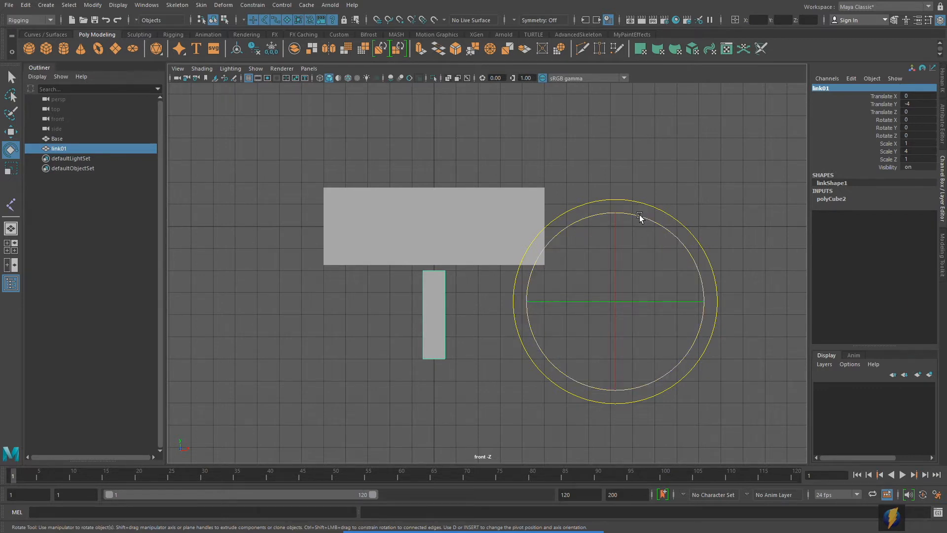
{"action": "left_click_drag", "start_coordinate": [632, 216], "coordinate": [654, 260]}
{"action": "key", "text": "ctrl+z"}
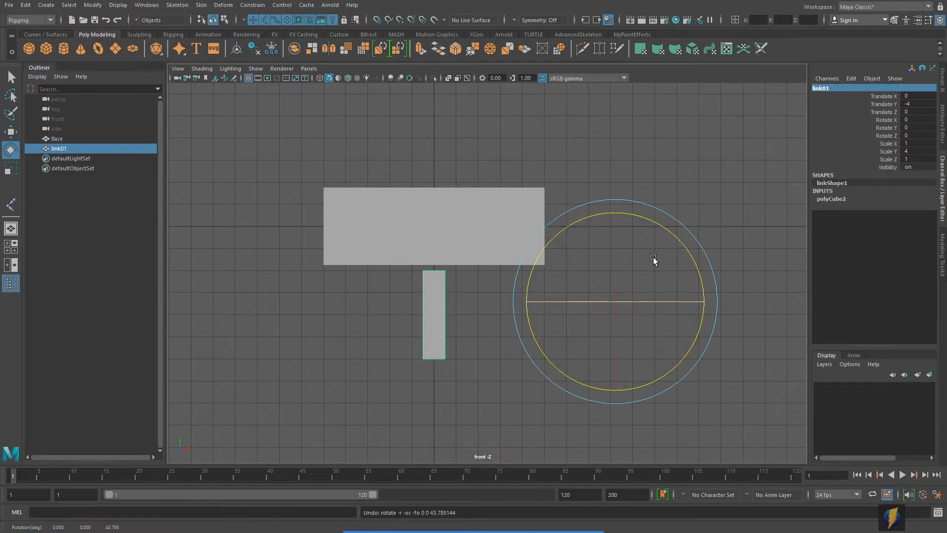
{"action": "mouse_move", "coordinate": [531, 530]}
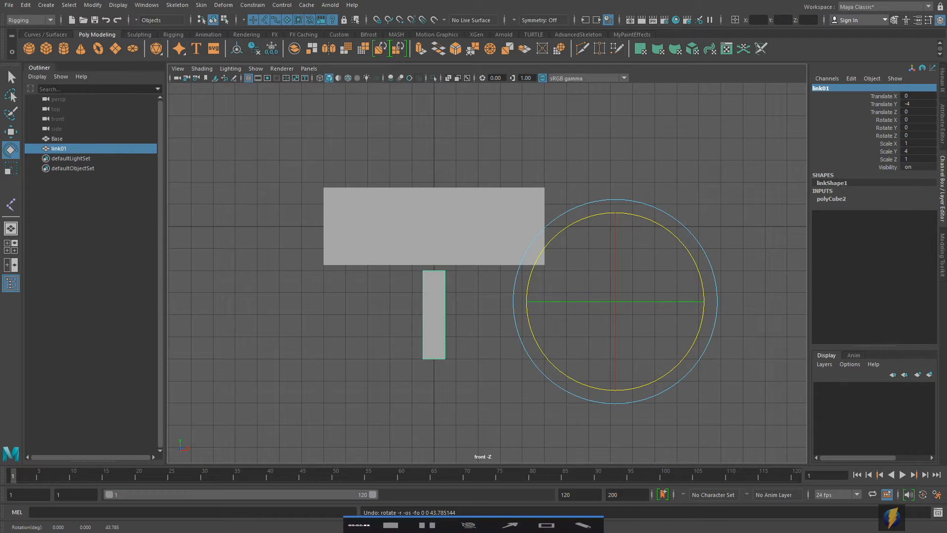
{"action": "left_click", "coordinate": [511, 507]}
{"action": "left_click_drag", "start_coordinate": [324, 380], "coordinate": [428, 277]}
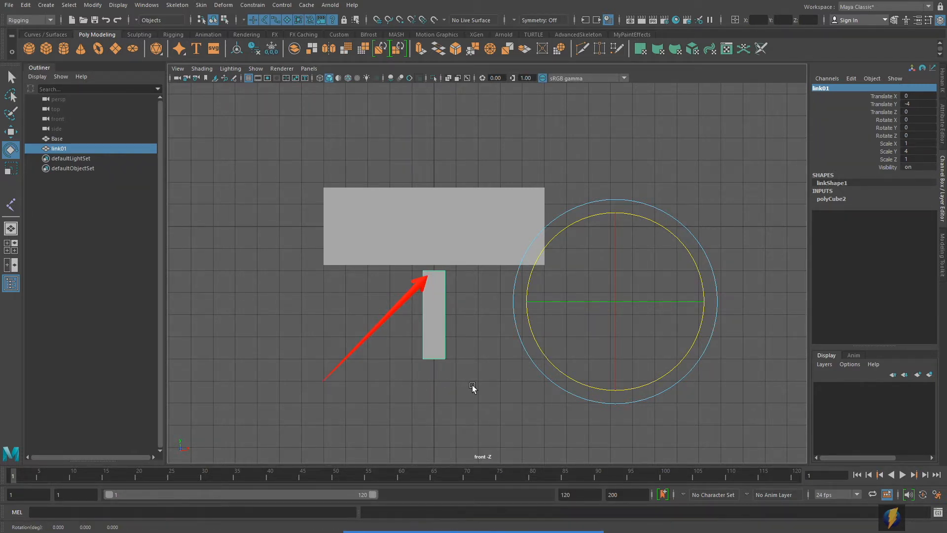
Move link01's pivot with grid snapping to the centre of the link's top edge.
{"action": "key", "text": "d"}
{"action": "middle_click_drag", "start_coordinate": [463, 370], "coordinate": [510, 383], "text": "alt"}
{"action": "right_click_drag", "start_coordinate": [511, 382], "coordinate": [591, 360], "text": "alt"}
{"action": "middle_click_drag", "start_coordinate": [569, 347], "coordinate": [562, 343], "text": "alt"}
{"action": "key", "text": "x"}
{"action": "left_click_drag", "start_coordinate": [676, 316], "coordinate": [478, 334]}
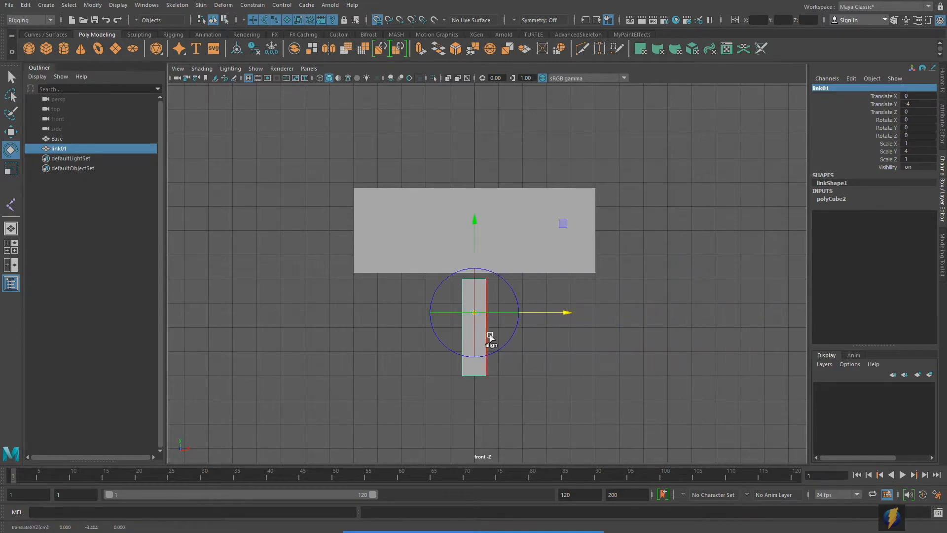
{"action": "left_click_drag", "start_coordinate": [474, 234], "coordinate": [471, 282]}
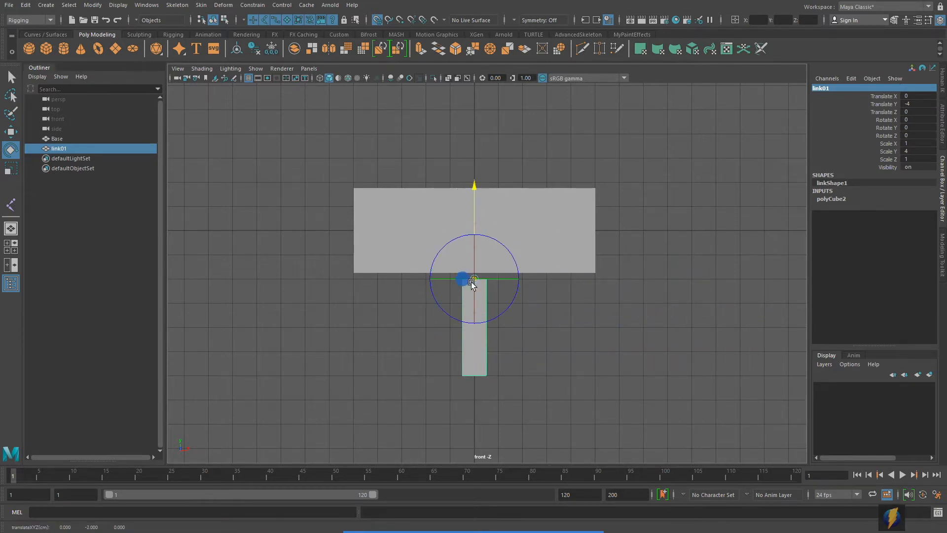
Test rotating link01 by about 26 degrees in Z around its top pivot and undo the rotation.
{"action": "key", "text": "d"}
{"action": "left_click_drag", "start_coordinate": [527, 207], "coordinate": [501, 164]}
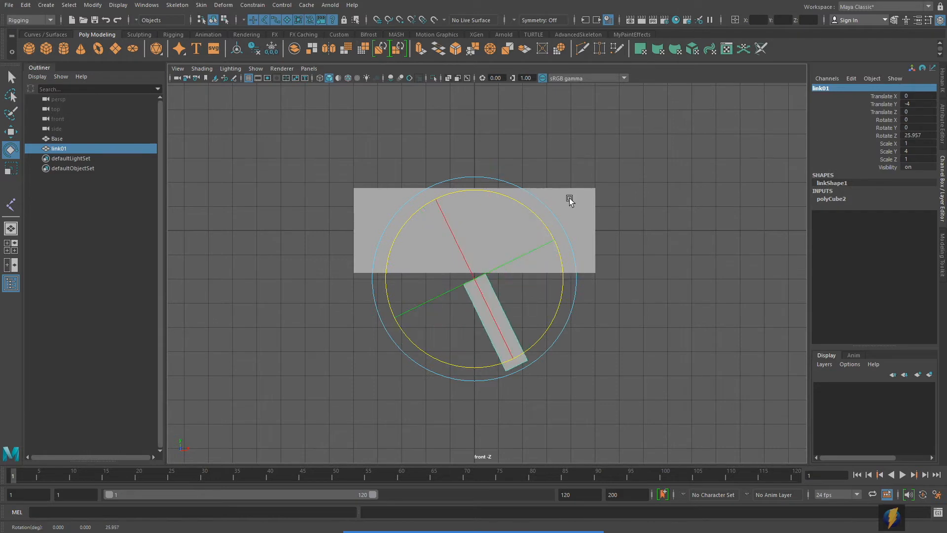
{"action": "key", "text": "ctrl+z"}
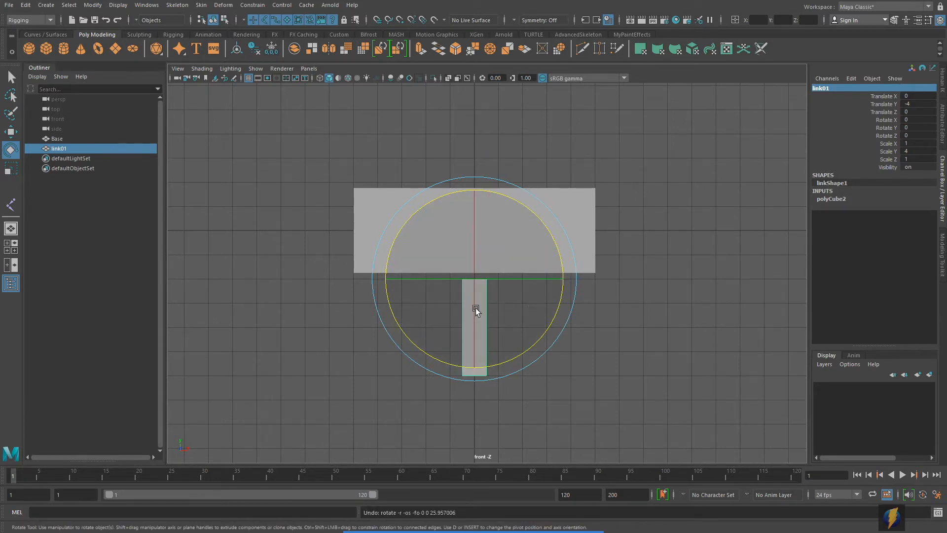
Duplicate link01 and move the copy straight down beneath the original to a Y position of about -8.938.
{"action": "right_click_drag", "start_coordinate": [592, 307], "coordinate": [482, 312], "text": "alt"}
{"action": "middle_click_drag", "start_coordinate": [482, 313], "coordinate": [513, 217], "text": "alt"}
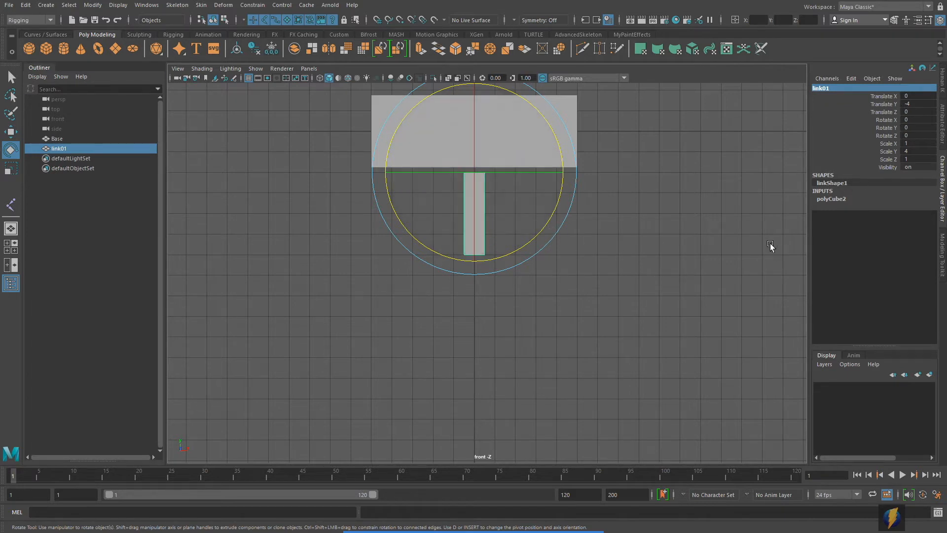
{"action": "middle_click_drag", "start_coordinate": [770, 243], "coordinate": [758, 245], "text": "alt"}
{"action": "left_click", "coordinate": [14, 134]}
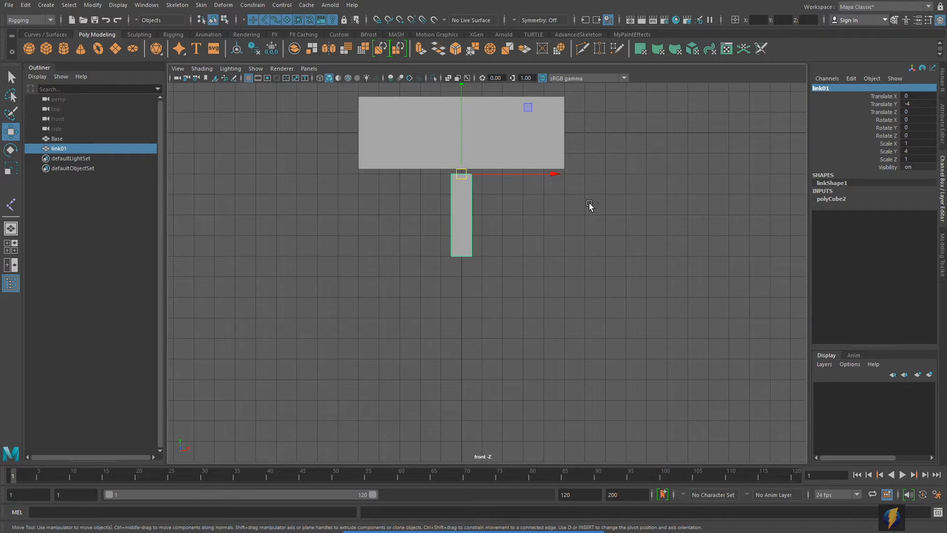
{"action": "key", "text": "ctrl+d"}
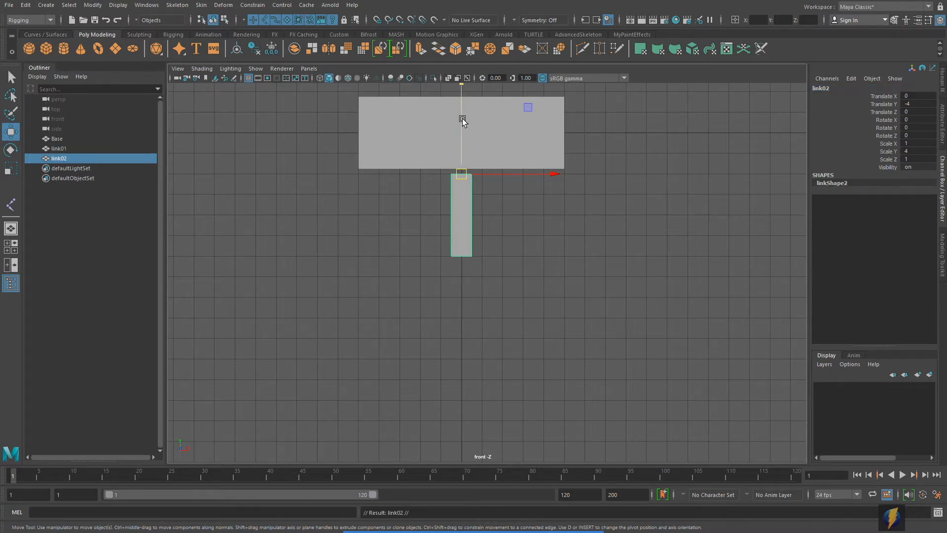
{"action": "left_click_drag", "start_coordinate": [463, 118], "coordinate": [459, 222]}
Test rotating link02 by about 31 degrees in Z around its top pivot and undo the rotation.
{"action": "left_click", "coordinate": [11, 149]}
{"action": "left_click_drag", "start_coordinate": [490, 193], "coordinate": [570, 218]}
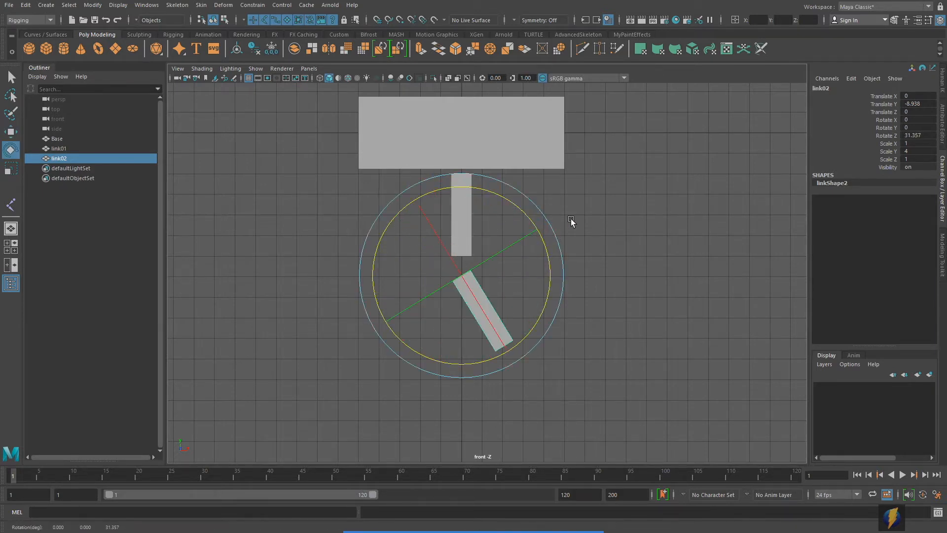
{"action": "key", "text": "ctrl+z"}
{"action": "left_click", "coordinate": [509, 512]}
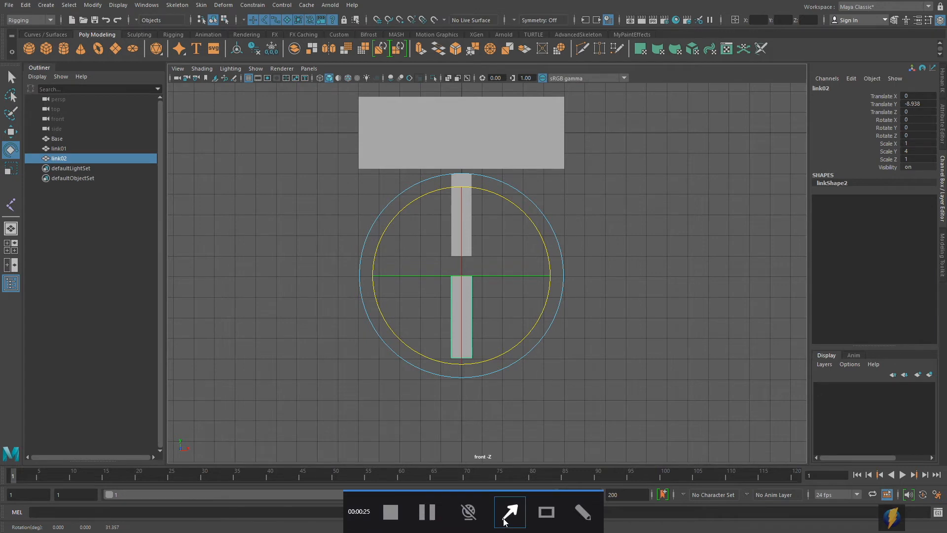
{"action": "mouse_move", "coordinate": [697, 307]}
{"action": "left_mouse_down"}
{"action": "mouse_move", "coordinate": [790, 165]}
{"action": "mouse_move", "coordinate": [822, 88]}
{"action": "mouse_move", "coordinate": [817, 95]}
{"action": "left_mouse_up"}
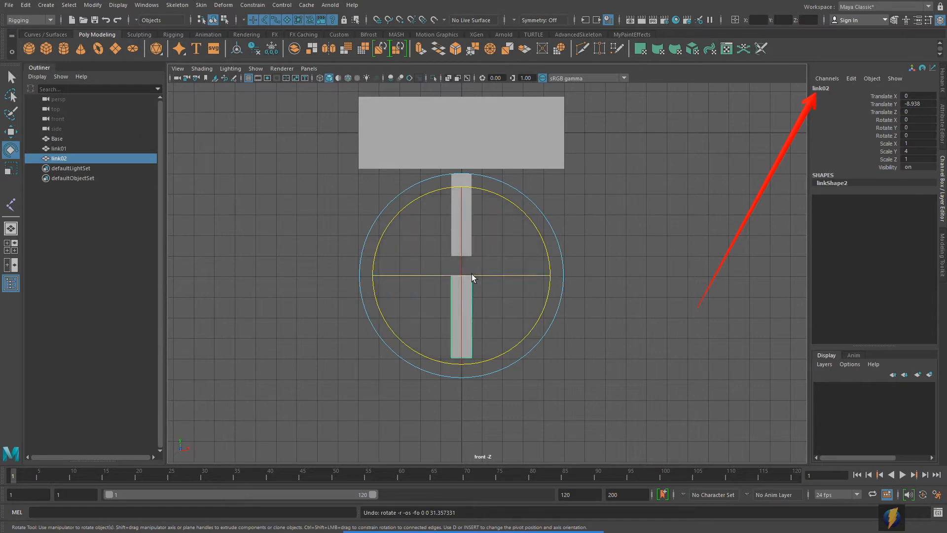
Move link02 up with grid snapping to Y -8 so its top meets the bottom of link01.
{"action": "key", "text": "w"}
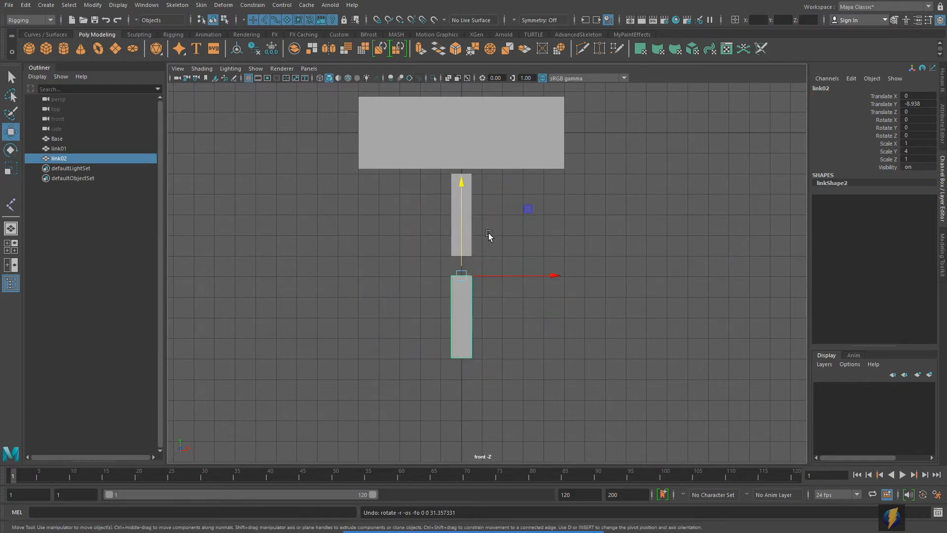
{"action": "key", "text": "x"}
{"action": "left_click_drag", "start_coordinate": [461, 234], "coordinate": [459, 253]}
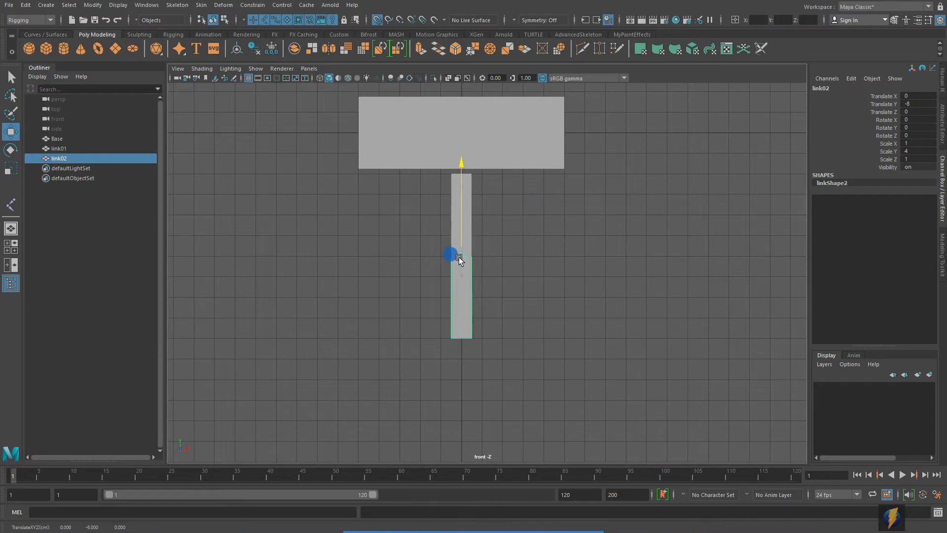
Duplicate link02 and move the copy down with grid snapping to Y -12, directly beneath it.
{"action": "middle_click_drag", "start_coordinate": [592, 258], "coordinate": [581, 193], "text": "alt"}
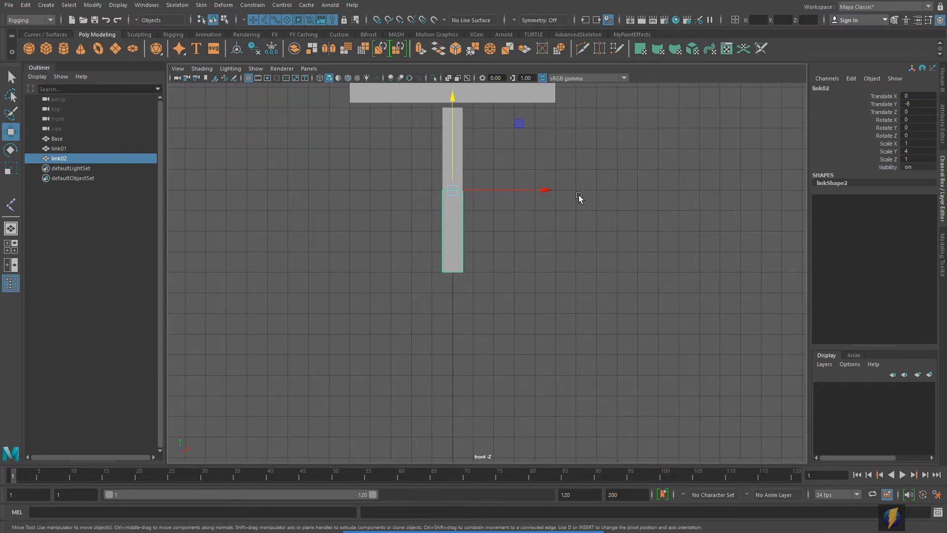
{"action": "key", "text": "ctrl+d"}
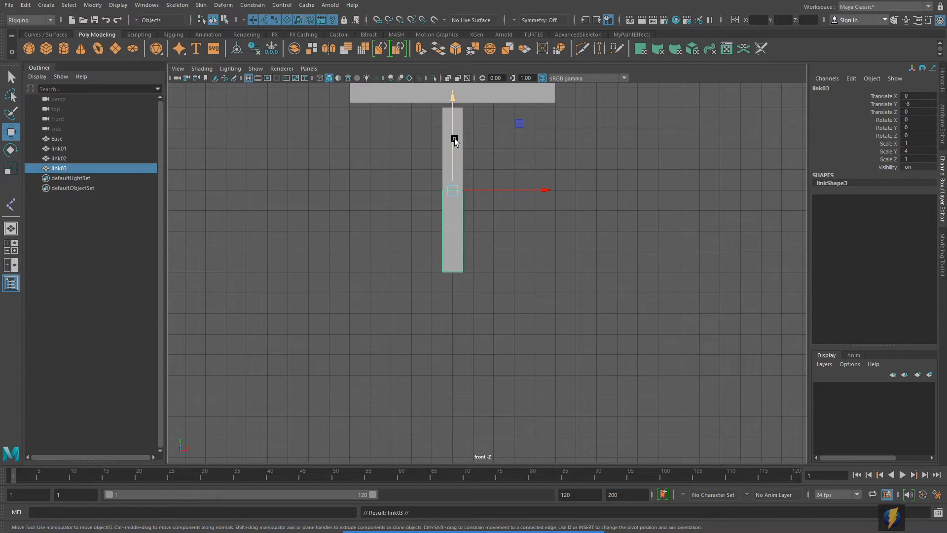
{"action": "key", "text": "x"}
{"action": "left_click_drag", "start_coordinate": [454, 135], "coordinate": [452, 274]}
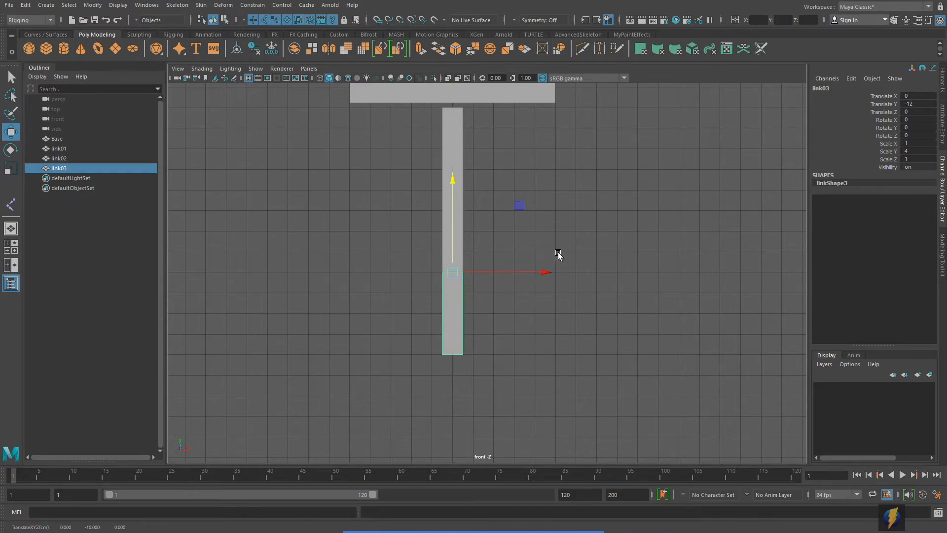
Duplicate link03 and move the copy down with grid snapping to Y -16 as the lowest link.
{"action": "middle_click_drag", "start_coordinate": [574, 244], "coordinate": [586, 216], "text": "alt"}
{"action": "right_click_drag", "start_coordinate": [587, 215], "coordinate": [340, 200], "text": "alt"}
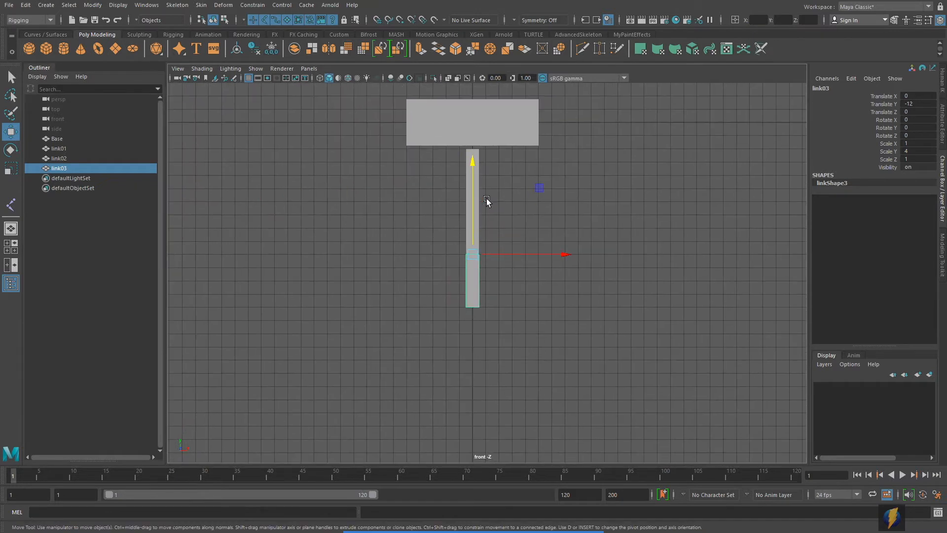
{"action": "key", "text": "ctrl+d"}
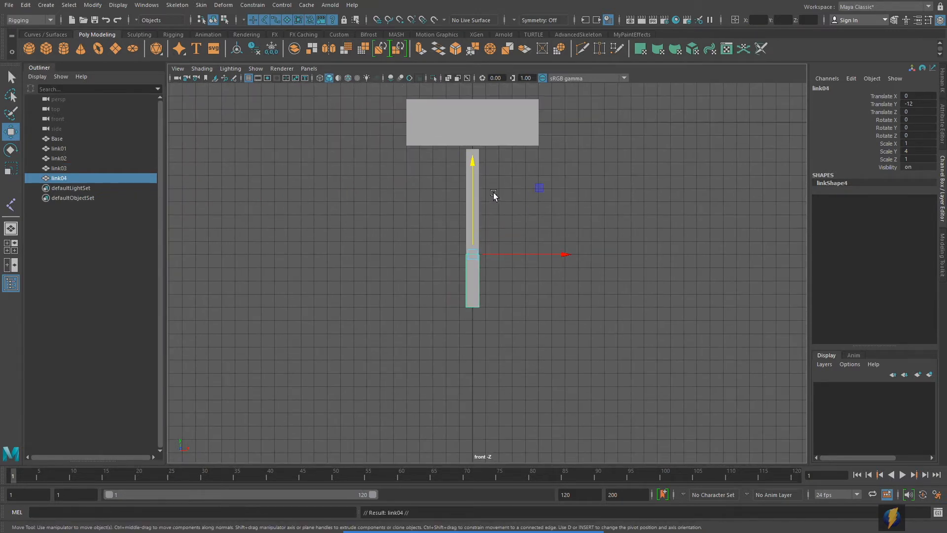
{"action": "left_click_drag", "start_coordinate": [474, 189], "coordinate": [481, 312]}
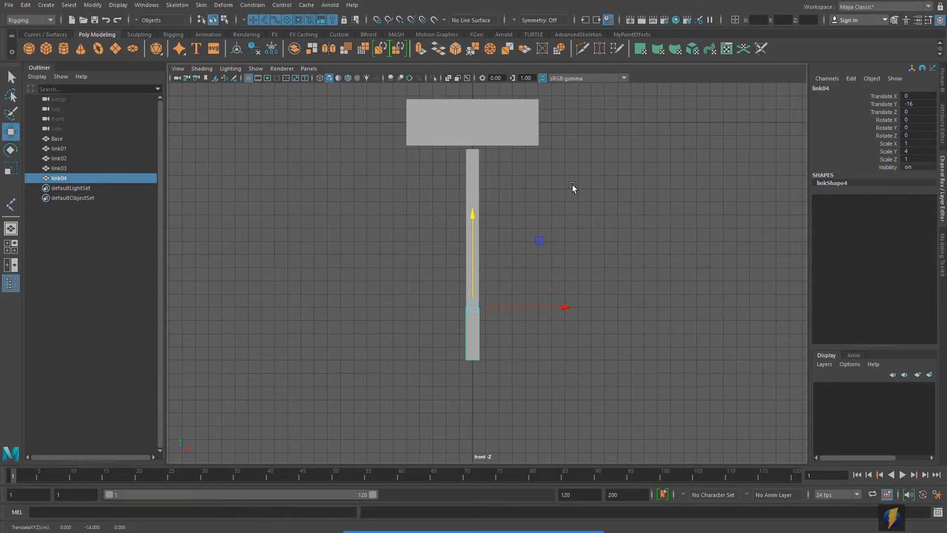
Create a polygon sphere in the perspective view and move it below the lowest link to about Y -20.377.
{"action": "key", "text": "space"}
{"action": "key", "text": "space"}
{"action": "left_click_drag", "start_coordinate": [620, 218], "coordinate": [570, 215], "text": "alt"}
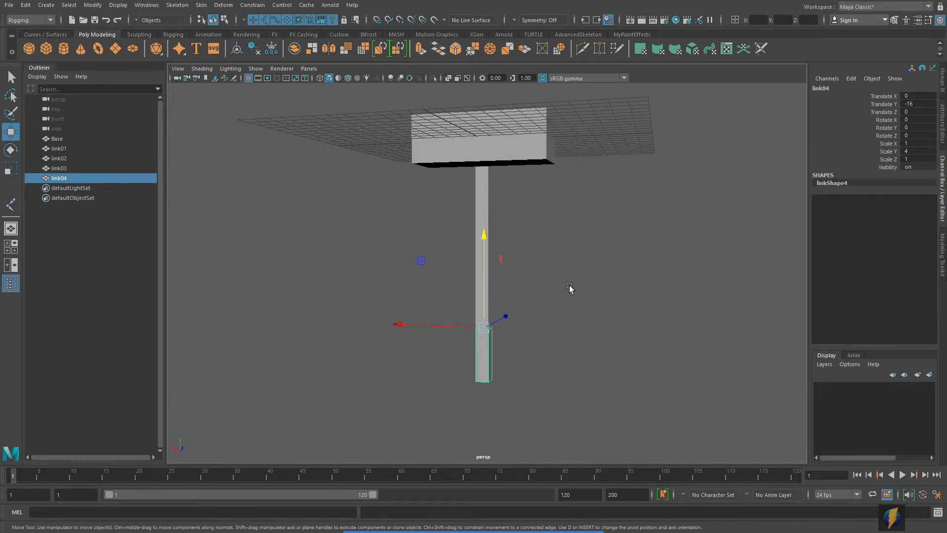
{"action": "right_click_drag", "start_coordinate": [712, 286], "coordinate": [543, 272], "text": "alt"}
{"action": "left_click_drag", "start_coordinate": [543, 271], "coordinate": [490, 285], "text": "alt"}
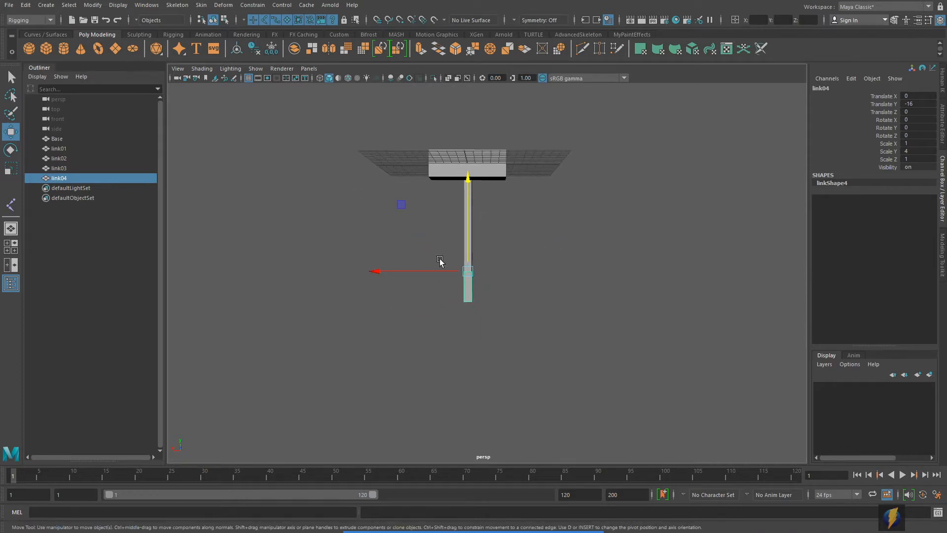
{"action": "left_click", "coordinate": [29, 47]}
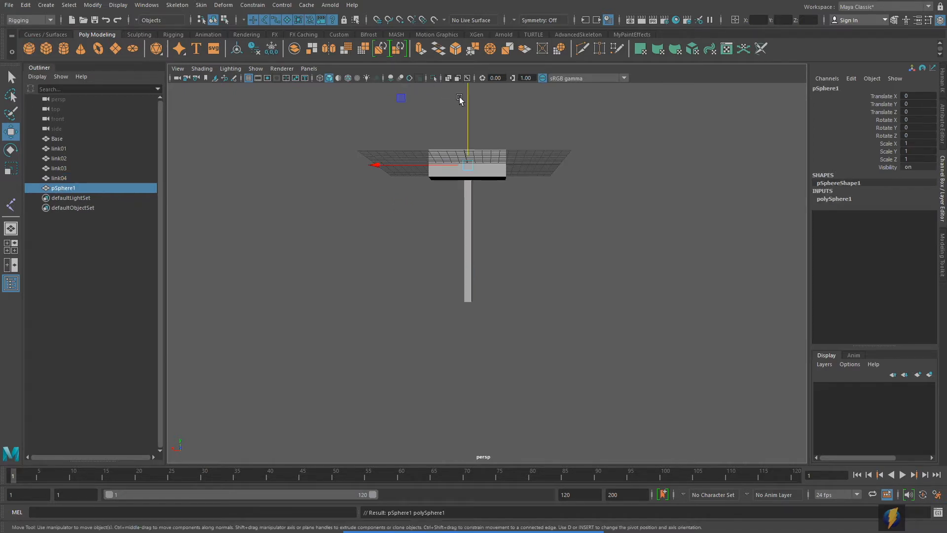
{"action": "left_click_drag", "start_coordinate": [469, 102], "coordinate": [466, 256]}
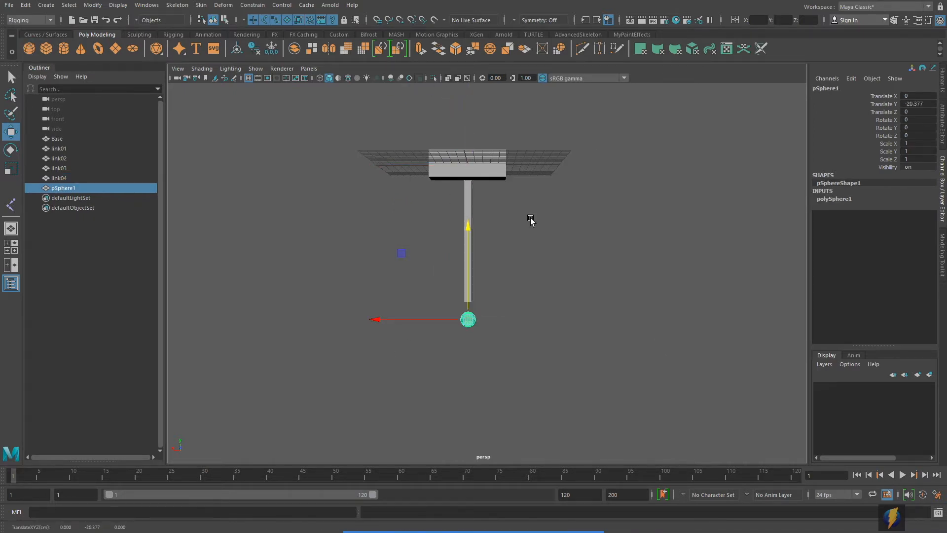
Scale the sphere uniformly to exactly 2 in X, Y and Z, working in the front view.
{"action": "key", "text": "space"}
{"action": "key", "text": "space"}
{"action": "middle_click_drag", "start_coordinate": [457, 328], "coordinate": [446, 259], "text": "alt"}
{"action": "scroll", "coordinate": [446, 259], "scroll_direction": "up", "scroll_amount": 2}
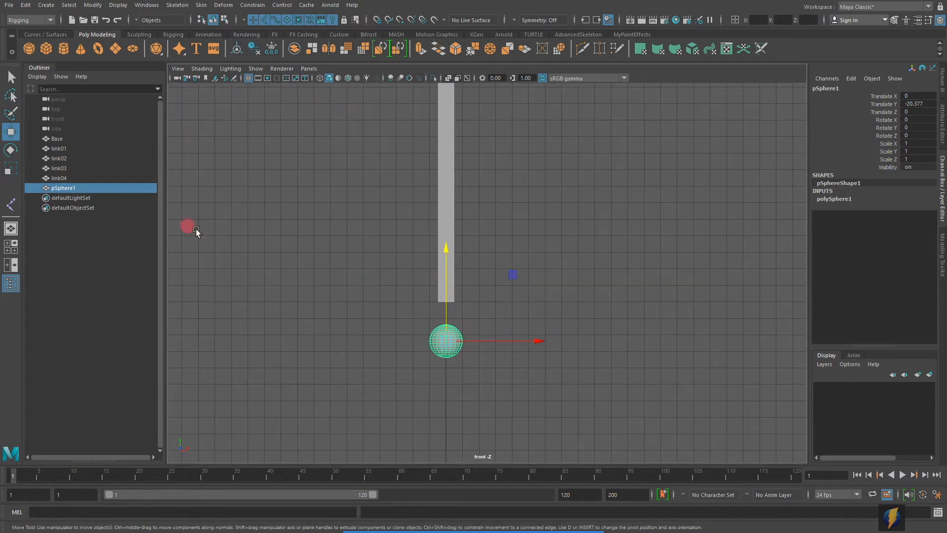
{"action": "left_click", "coordinate": [10, 169]}
{"action": "left_click_drag", "start_coordinate": [446, 340], "coordinate": [480, 341]}
{"action": "left_click_drag", "start_coordinate": [920, 144], "coordinate": [914, 159]}
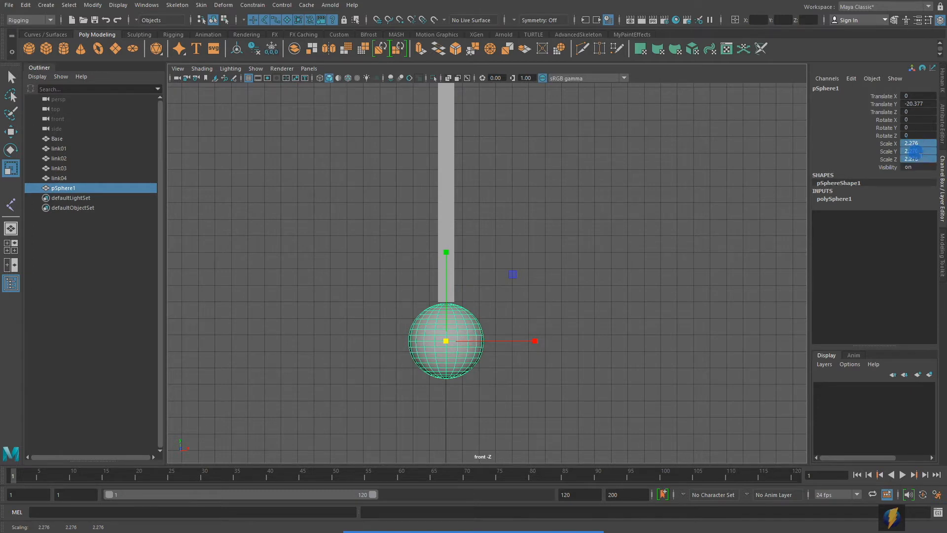
{"action": "type", "text": "2"}
{"action": "key", "text": "Return"}
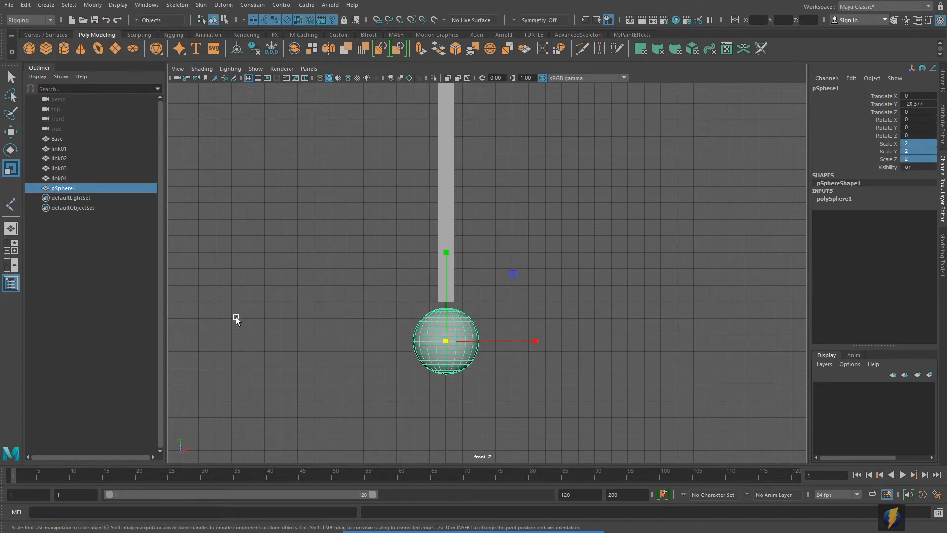
Move the sphere up to about Y -19.982 so its top touches the bottom of link04.
{"action": "scroll", "coordinate": [338, 311], "scroll_direction": "up", "scroll_amount": 3}
{"action": "left_click", "coordinate": [11, 132]}
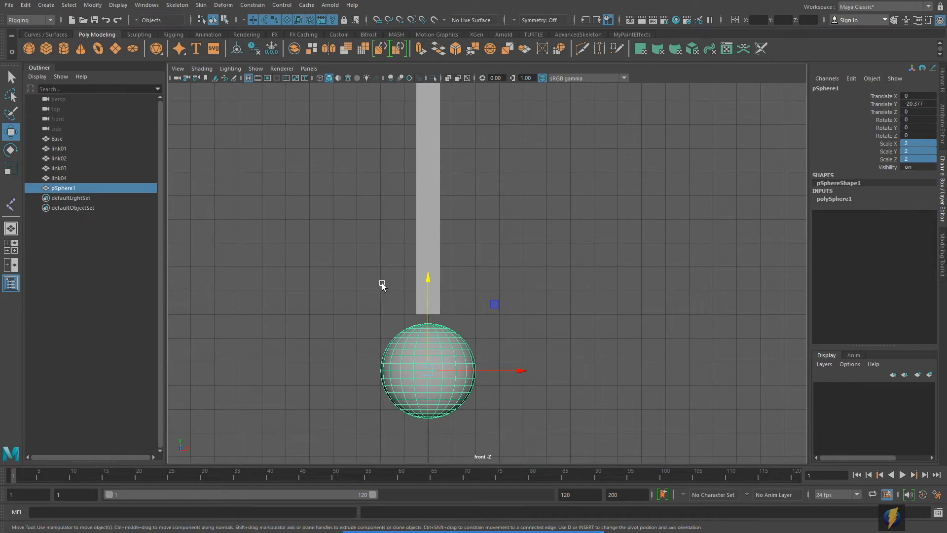
{"action": "left_click_drag", "start_coordinate": [423, 314], "coordinate": [426, 306]}
{"action": "middle_click_drag", "start_coordinate": [452, 309], "coordinate": [491, 287], "text": "alt"}
Rename the sphere as Weight.
{"action": "double_click", "coordinate": [839, 88]}
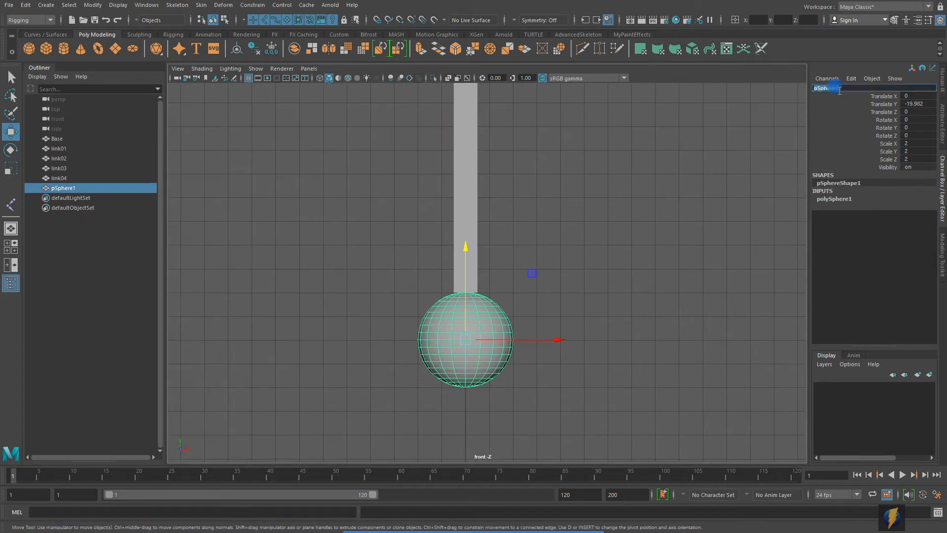
{"action": "type", "text": "Weight"}
{"action": "key", "text": "Return"}
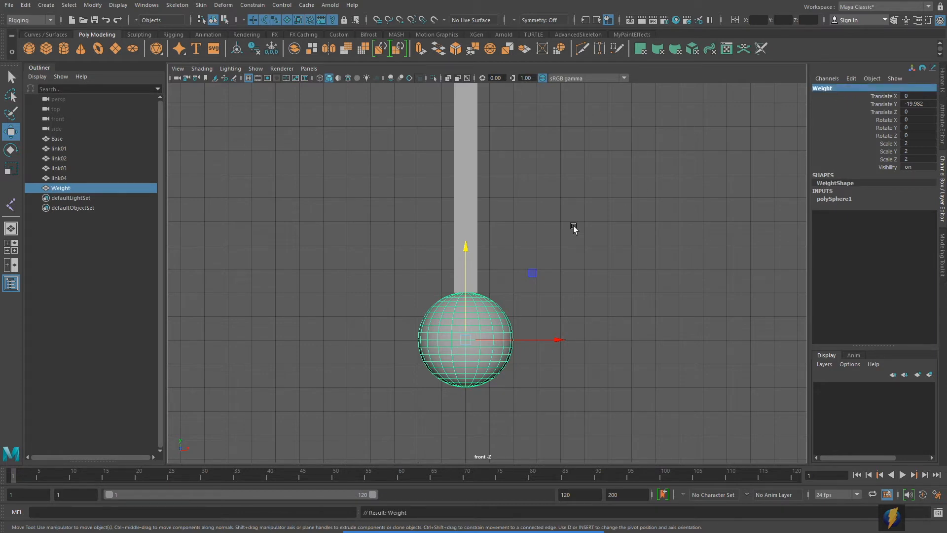
Test rotating Weight by about -41 degrees in Z around its centre pivot and undo the rotation.
{"action": "middle_click_drag", "start_coordinate": [496, 258], "coordinate": [498, 237], "text": "alt"}
{"action": "right_click_drag", "start_coordinate": [498, 237], "coordinate": [603, 235], "text": "alt"}
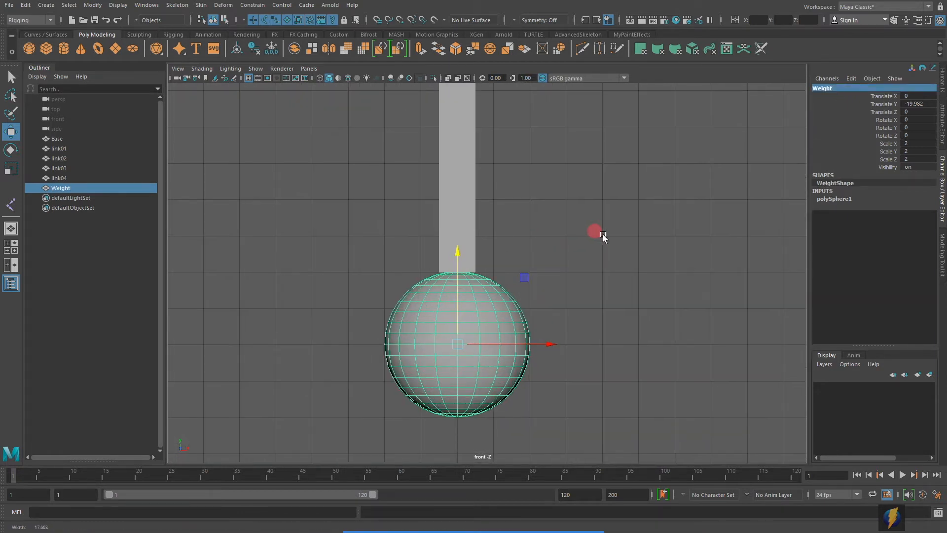
{"action": "middle_click_drag", "start_coordinate": [563, 250], "coordinate": [569, 212], "text": "alt"}
{"action": "right_click_drag", "start_coordinate": [512, 247], "coordinate": [564, 251], "text": "alt"}
{"action": "key", "text": "e"}
{"action": "left_click_drag", "start_coordinate": [495, 233], "coordinate": [545, 277]}
{"action": "key", "text": "ctrl+z"}
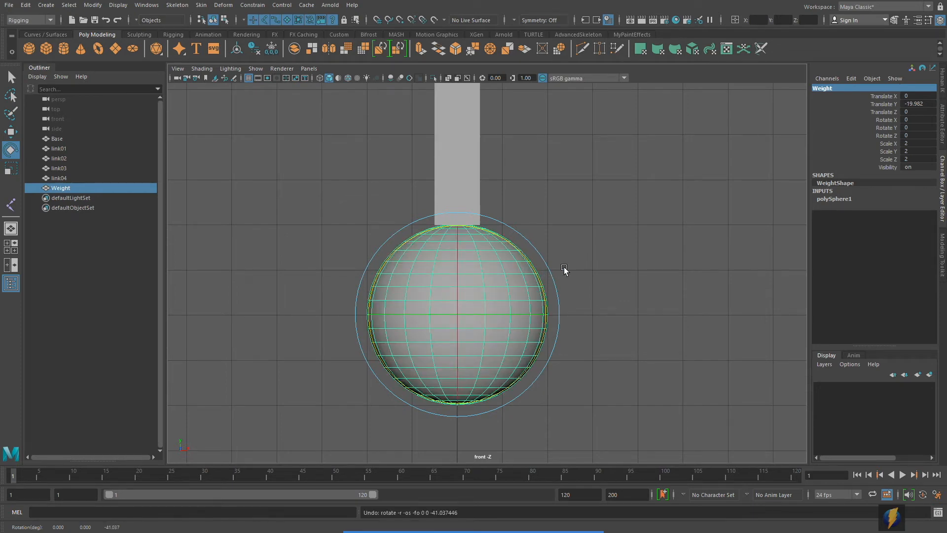
Move Weight's pivot with grid snapping from its centre to its top, where it meets the bottom of link04.
{"action": "middle_click_drag", "start_coordinate": [500, 282], "coordinate": [504, 302], "text": "alt"}
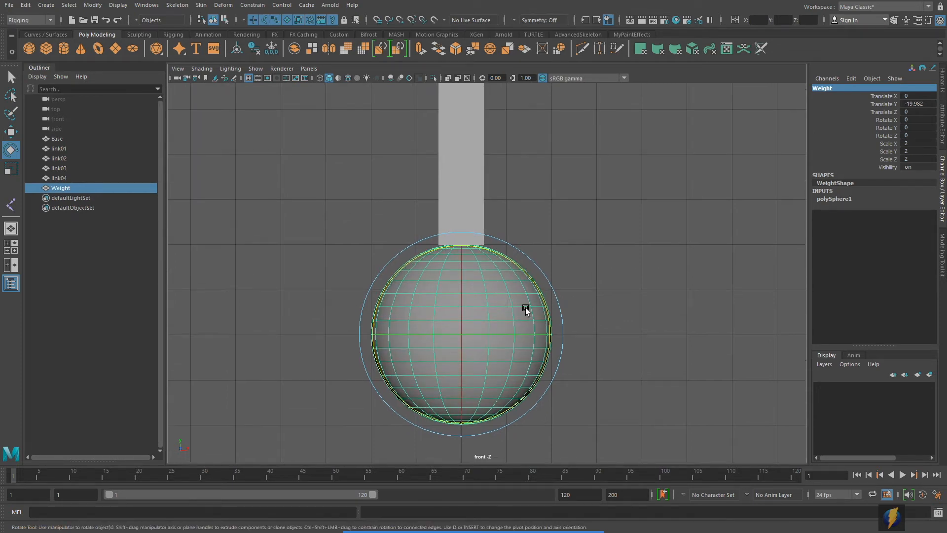
{"action": "key", "text": "d"}
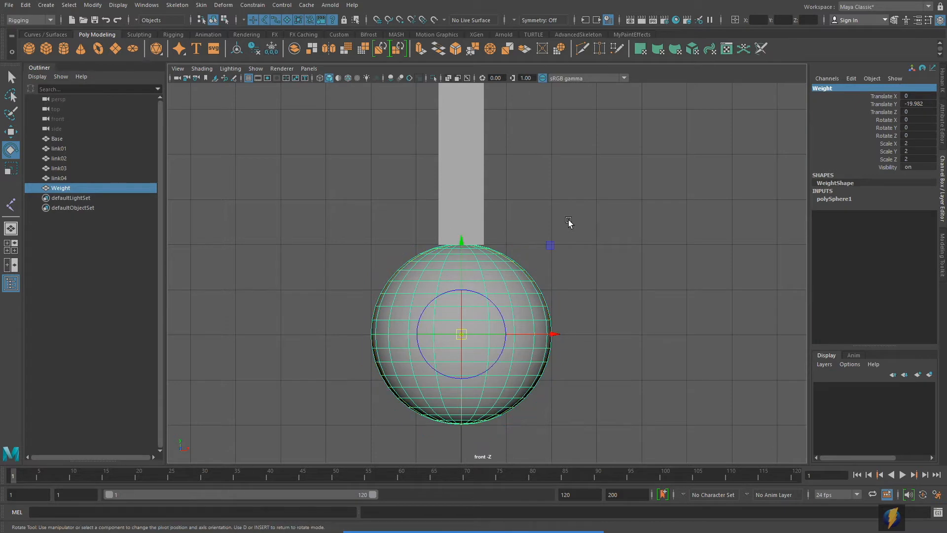
{"action": "mouse_move", "coordinate": [463, 247]}
{"action": "left_mouse_down"}
{"action": "mouse_move", "coordinate": [458, 191]}
{"action": "mouse_move", "coordinate": [454, 232]}
{"action": "left_mouse_up"}
{"action": "key", "text": "x"}
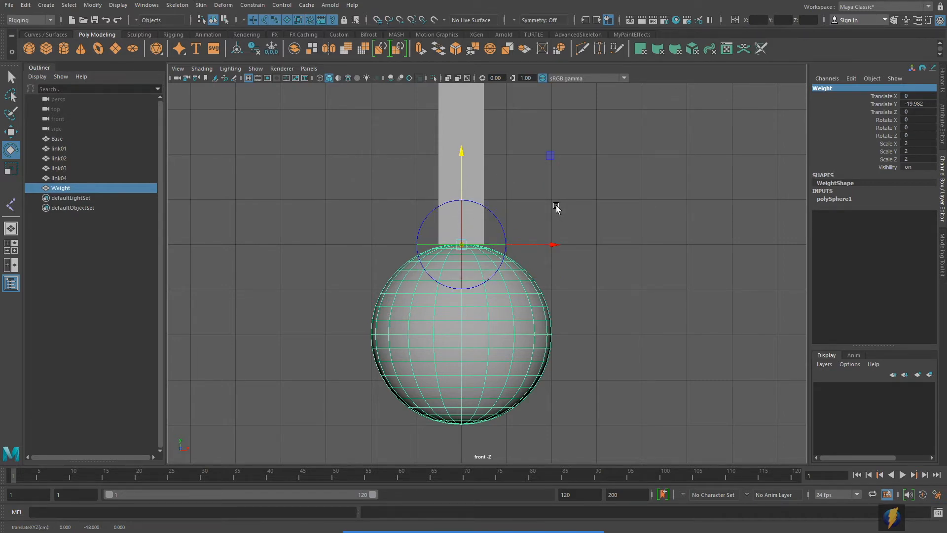
{"action": "key", "text": "d"}
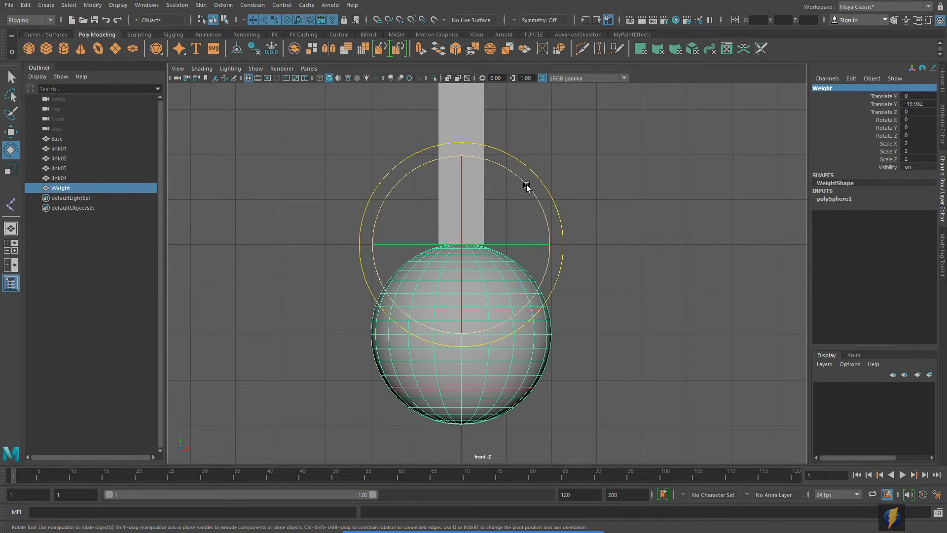
Test rotating Weight by about -42 degrees in Z around its top pivot and undo the rotation.
{"action": "left_click_drag", "start_coordinate": [518, 182], "coordinate": [546, 235]}
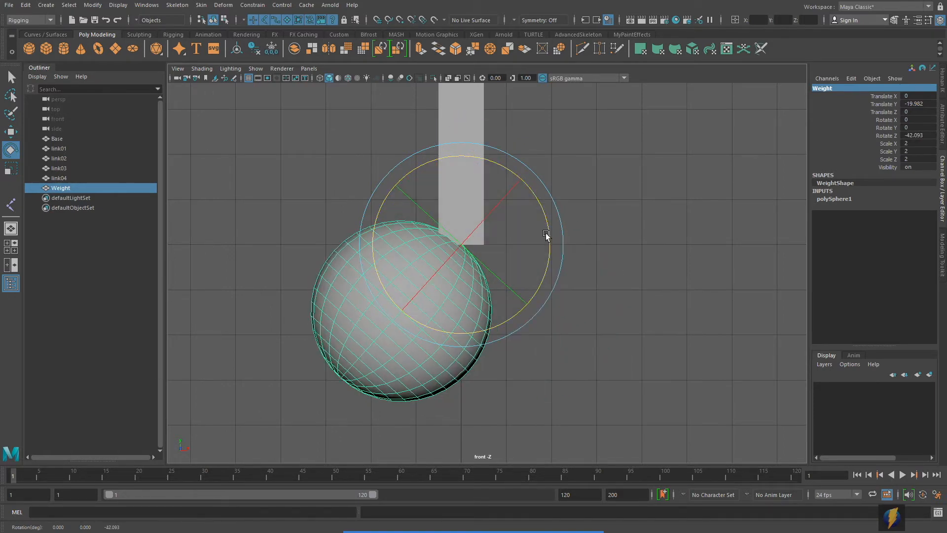
{"action": "key", "text": "ctrl+z"}
Test moving Base on its own away from the links and undo each move.
{"action": "scroll", "coordinate": [577, 257], "scroll_direction": "down", "scroll_amount": 5}
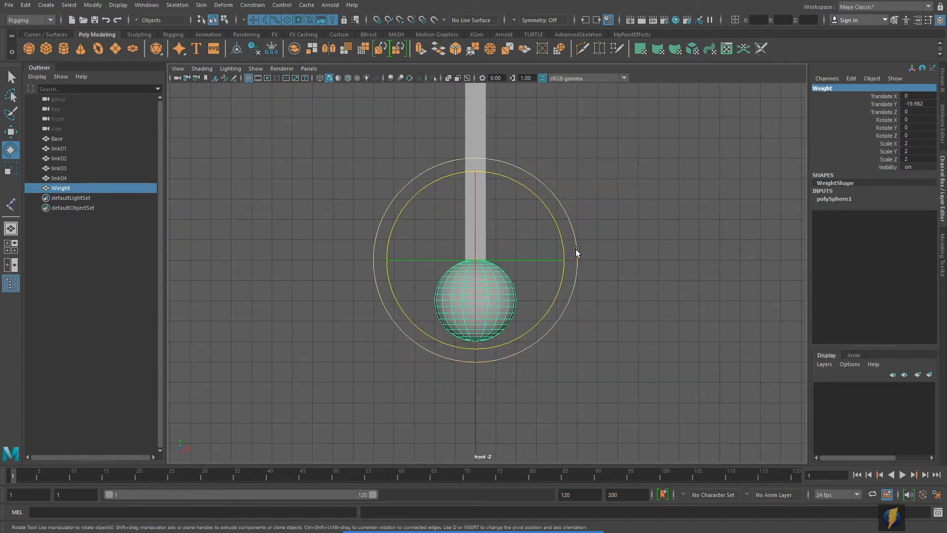
{"action": "middle_click_drag", "start_coordinate": [564, 190], "coordinate": [569, 283], "text": "alt"}
{"action": "scroll", "coordinate": [581, 277], "scroll_direction": "down", "scroll_amount": 3}
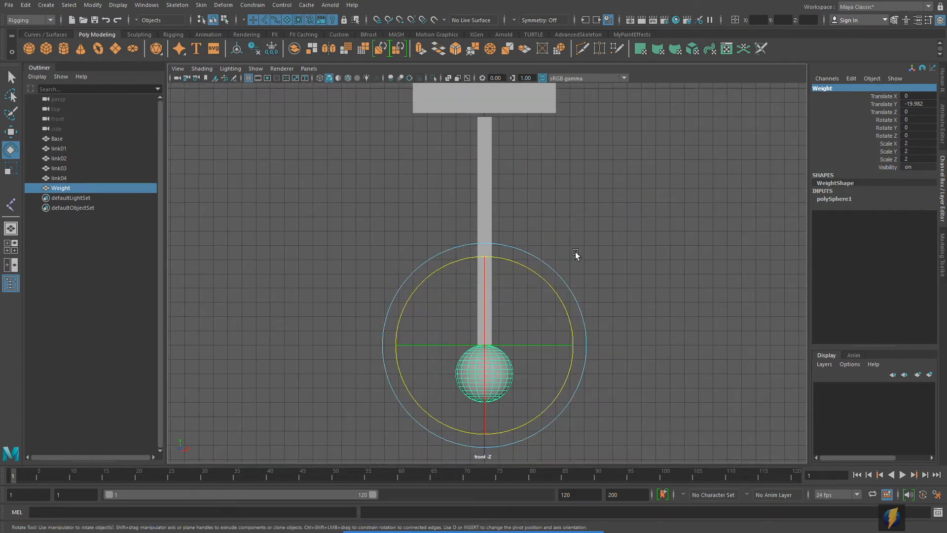
{"action": "scroll", "coordinate": [574, 253], "scroll_direction": "down", "scroll_amount": 2}
{"action": "middle_click_drag", "start_coordinate": [574, 252], "coordinate": [570, 267], "text": "alt"}
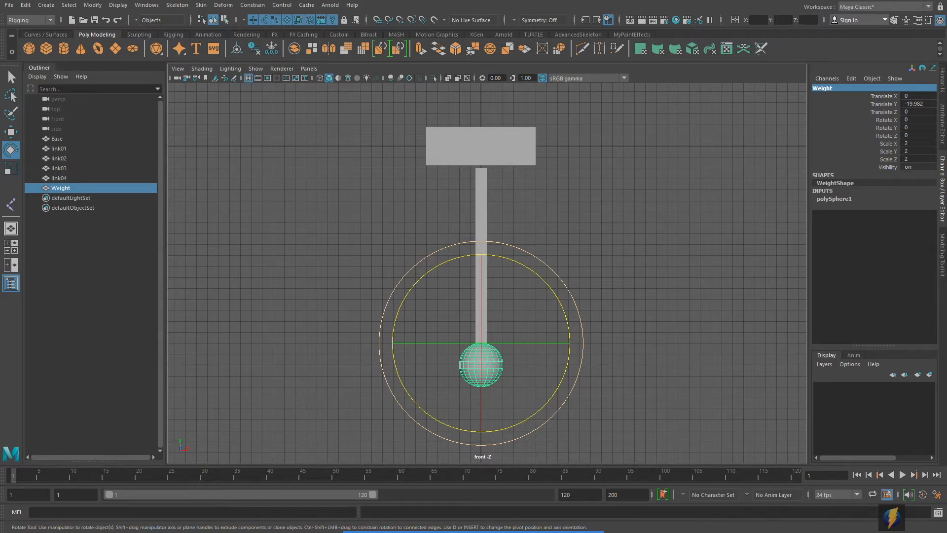
{"action": "left_click", "coordinate": [469, 147]}
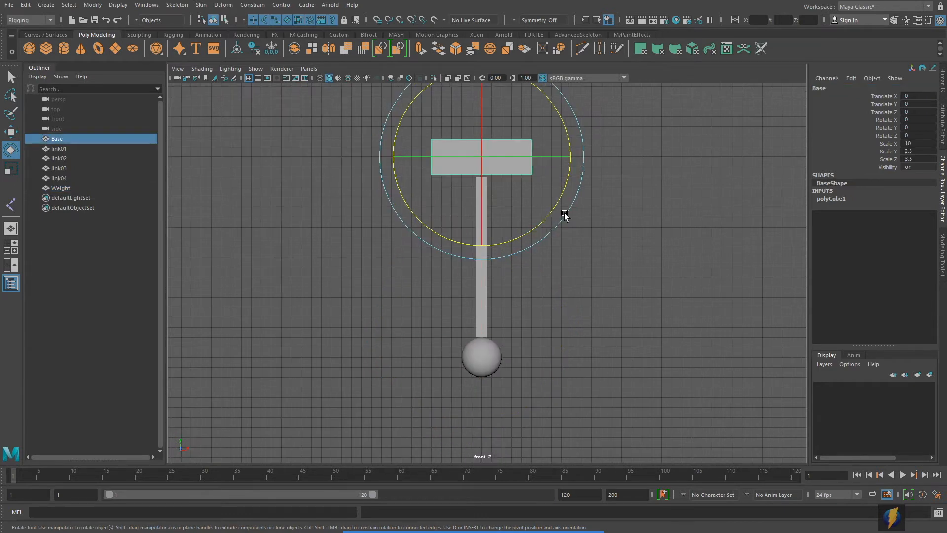
{"action": "key", "text": "w"}
{"action": "left_click_drag", "start_coordinate": [495, 148], "coordinate": [467, 109]}
{"action": "key", "text": "ctrl+z"}
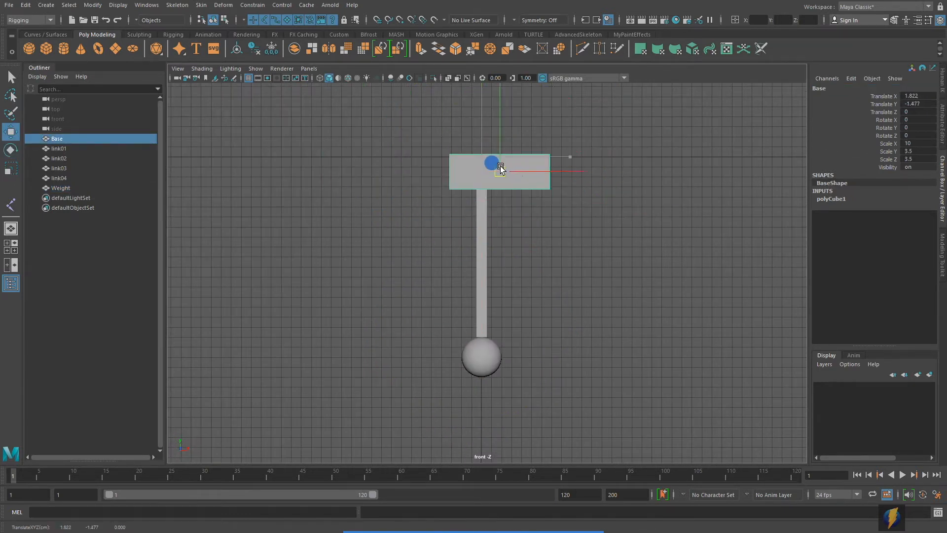
{"action": "key", "text": "ctrl+z"}
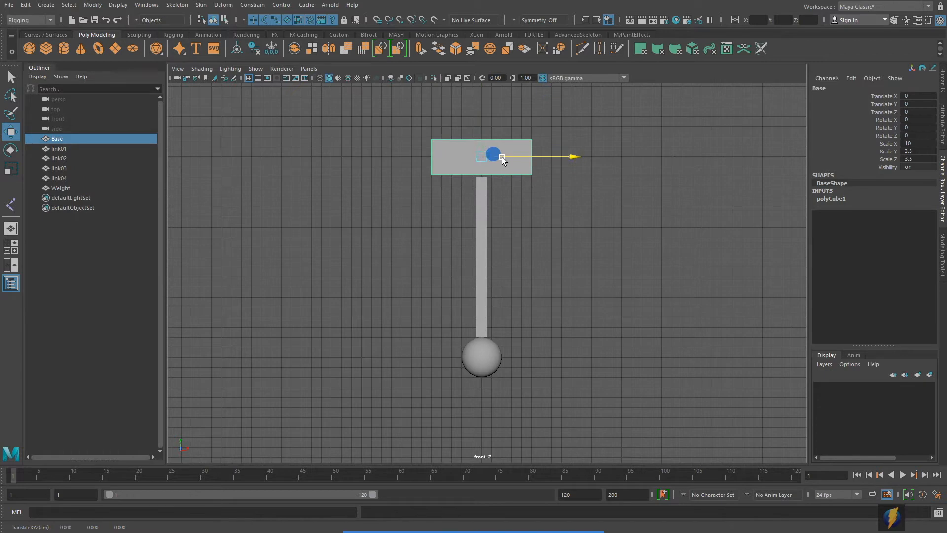
{"action": "left_click_drag", "start_coordinate": [501, 158], "coordinate": [734, 176]}
{"action": "key", "text": "ctrl+z"}
Select the links one at a time, from link04 up to link01, to check that each is a separate object.
{"action": "left_click", "coordinate": [478, 324]}
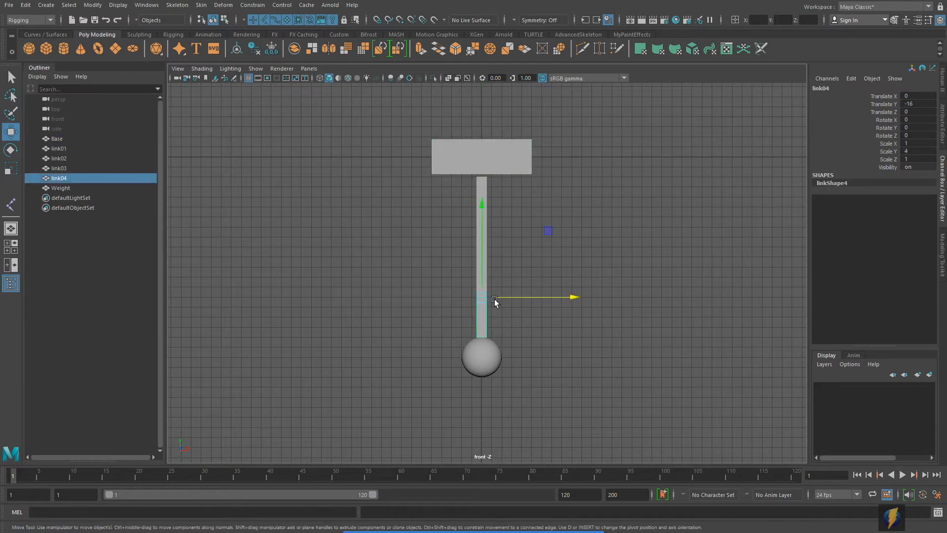
{"action": "left_click", "coordinate": [11, 77]}
{"action": "right_click_drag", "start_coordinate": [336, 259], "coordinate": [481, 276], "text": "alt"}
{"action": "left_click", "coordinate": [472, 283]}
{"action": "left_click", "coordinate": [472, 233]}
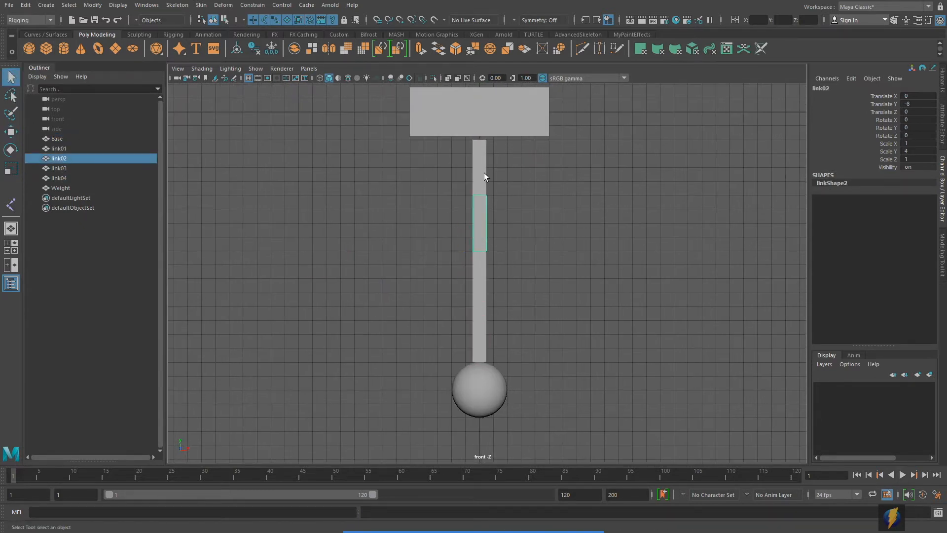
{"action": "left_click", "coordinate": [484, 172]}
{"action": "middle_click_drag", "start_coordinate": [443, 191], "coordinate": [452, 216], "text": "alt"}
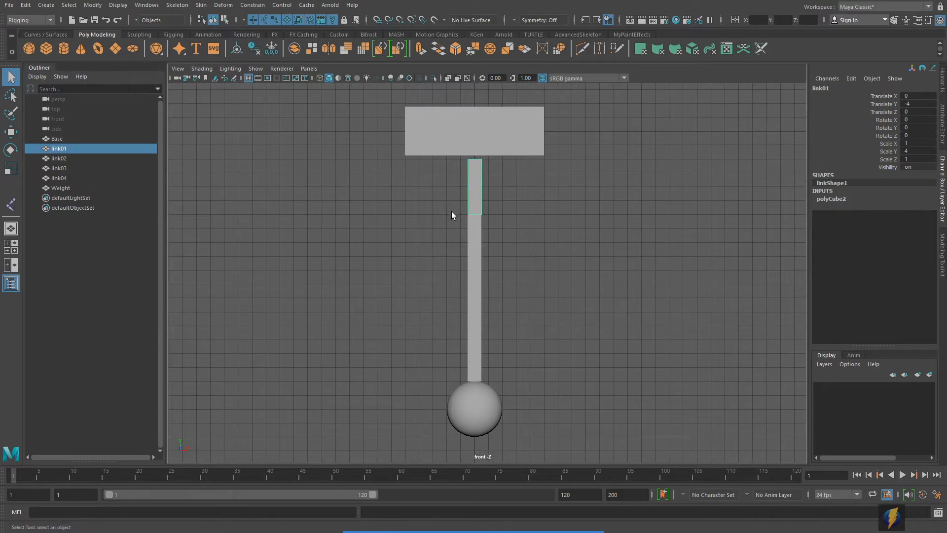
{"action": "left_click", "coordinate": [472, 351], "text": "shift"}
{"action": "key", "text": "w"}
{"action": "key", "text": "r"}
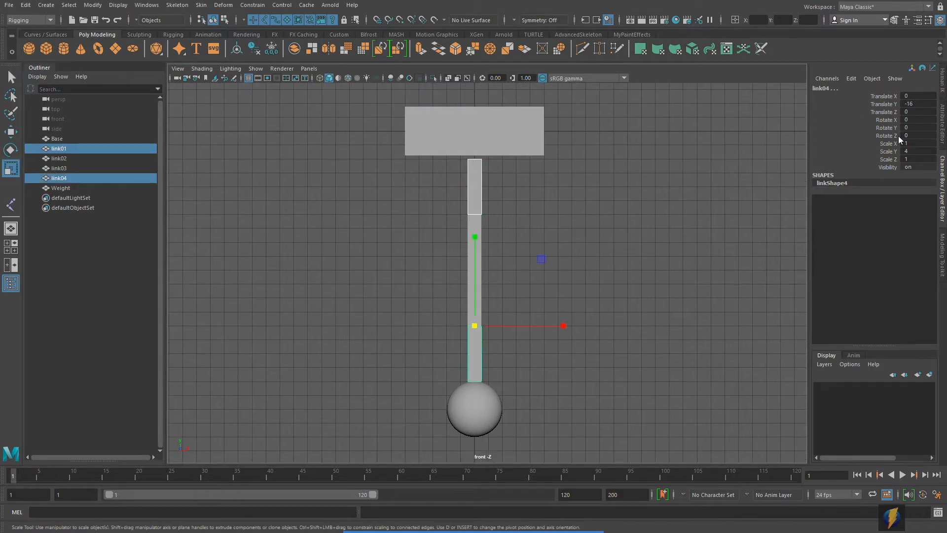
{"action": "left_click", "coordinate": [476, 236]}
{"action": "left_click_drag", "start_coordinate": [476, 238], "coordinate": [477, 245]}
{"action": "key", "text": "ctrl+z"}
Scale link01, link02, link03 and link04 together in Y to about 3.756, leaving small gaps between them.
{"action": "left_click_drag", "start_coordinate": [405, 187], "coordinate": [538, 342]}
{"action": "left_click_drag", "start_coordinate": [475, 184], "coordinate": [477, 188]}
{"action": "right_click_drag", "start_coordinate": [495, 289], "coordinate": [497, 259], "text": "alt"}
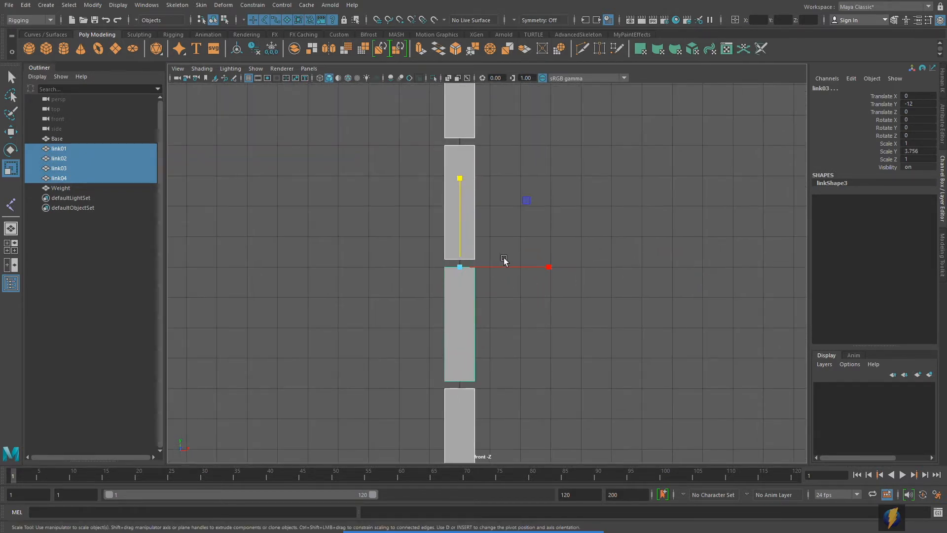
{"action": "middle_click_drag", "start_coordinate": [518, 236], "coordinate": [547, 223], "text": "alt"}
{"action": "right_click_drag", "start_coordinate": [547, 224], "coordinate": [502, 215], "text": "alt"}
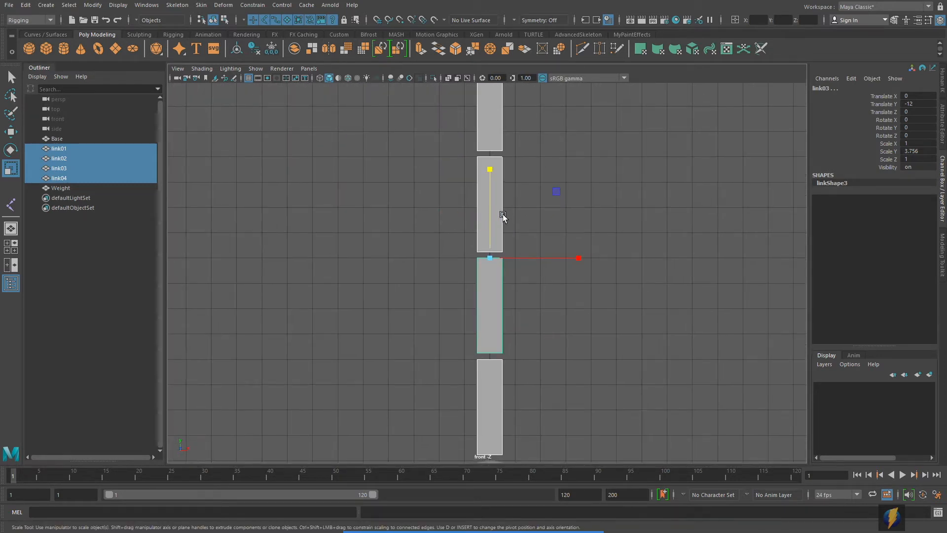
{"action": "left_click", "coordinate": [587, 149]}
{"action": "left_click", "coordinate": [496, 188]}
{"action": "scroll", "coordinate": [567, 280], "scroll_direction": "down", "scroll_amount": 2}
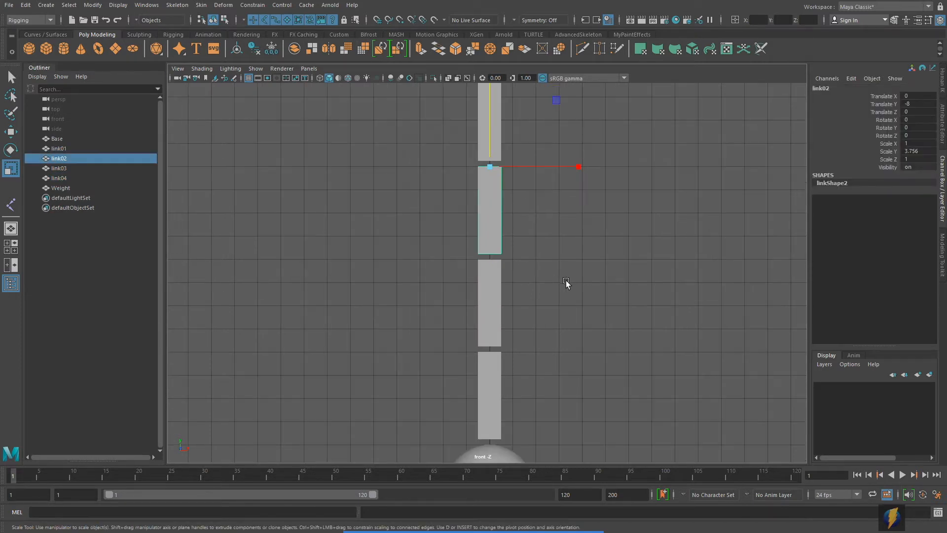
{"action": "scroll", "coordinate": [573, 279], "scroll_direction": "down", "scroll_amount": 1}
{"action": "scroll", "coordinate": [561, 258], "scroll_direction": "down", "scroll_amount": 1}
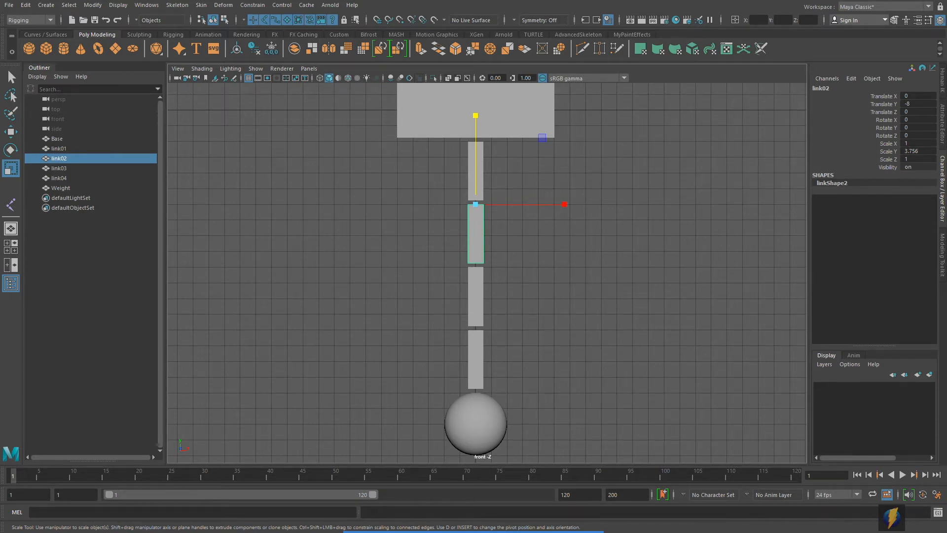
{"action": "scroll", "coordinate": [546, 277], "scroll_direction": "down", "scroll_amount": 1}
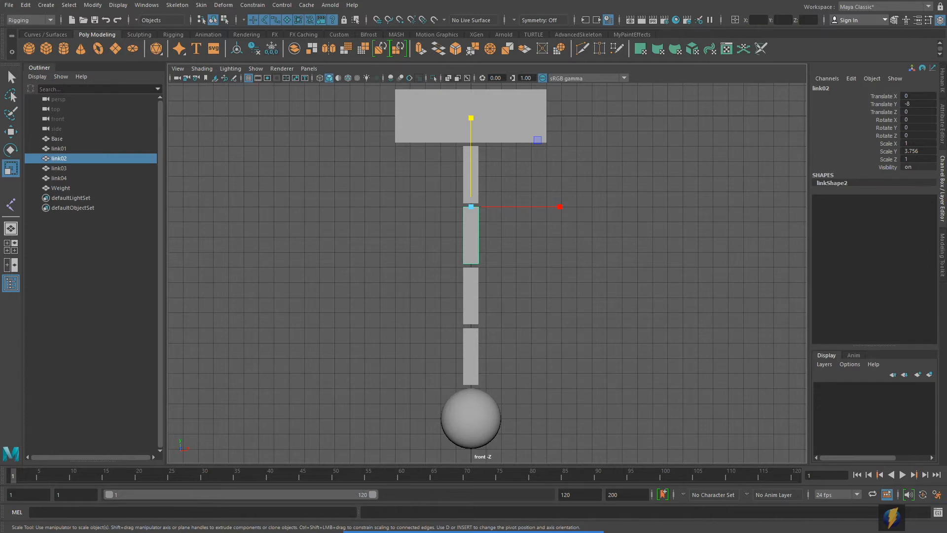
Parent Weight to link04, with link04 as the last selected object.
{"action": "key", "text": "q"}
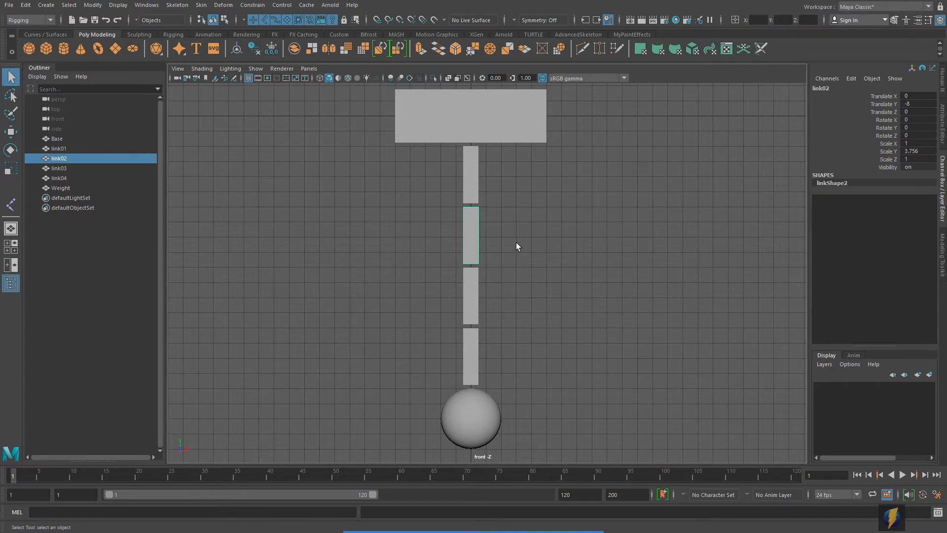
{"action": "right_click_drag", "start_coordinate": [567, 241], "coordinate": [540, 259], "text": "alt"}
{"action": "left_click", "coordinate": [582, 250]}
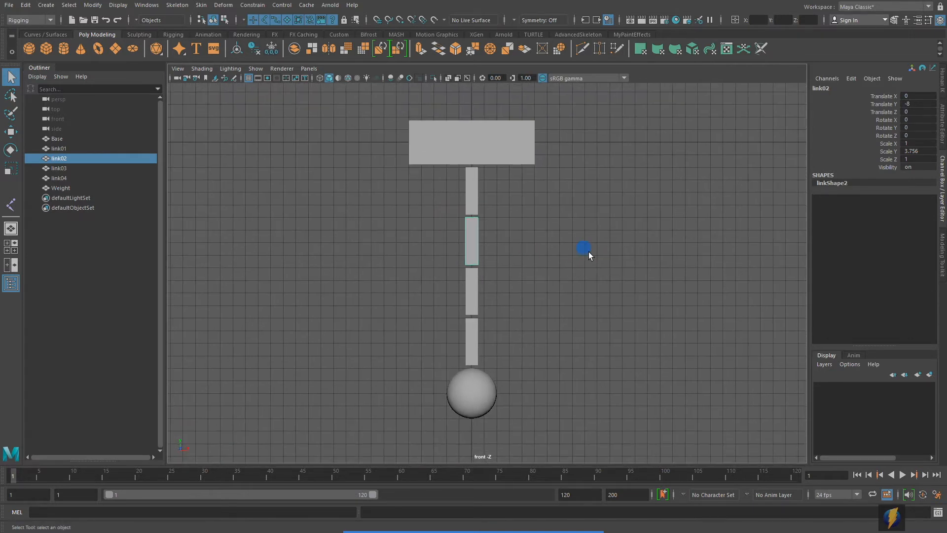
{"action": "left_click", "coordinate": [475, 405]}
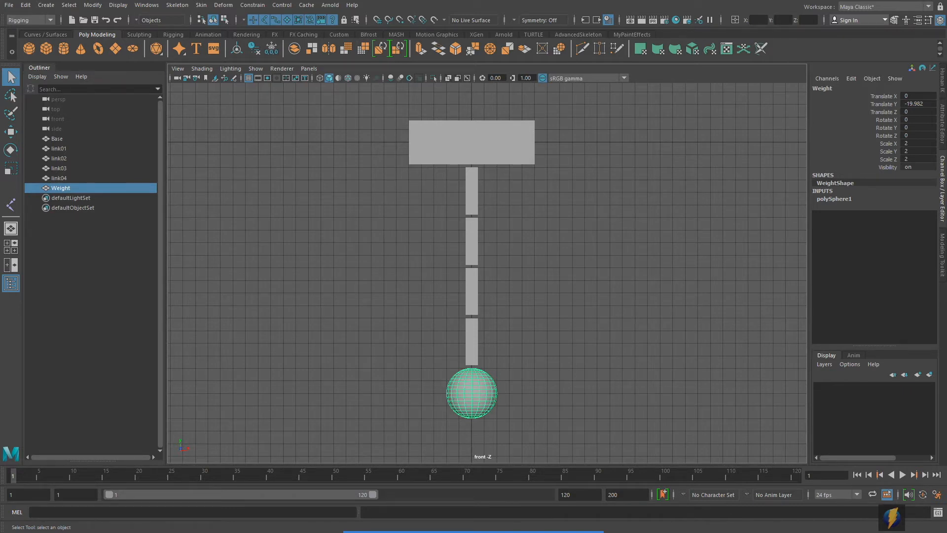
{"action": "middle_click_drag", "start_coordinate": [539, 390], "coordinate": [536, 386], "text": "alt"}
{"action": "left_click", "coordinate": [568, 373]}
{"action": "left_click", "coordinate": [487, 401]}
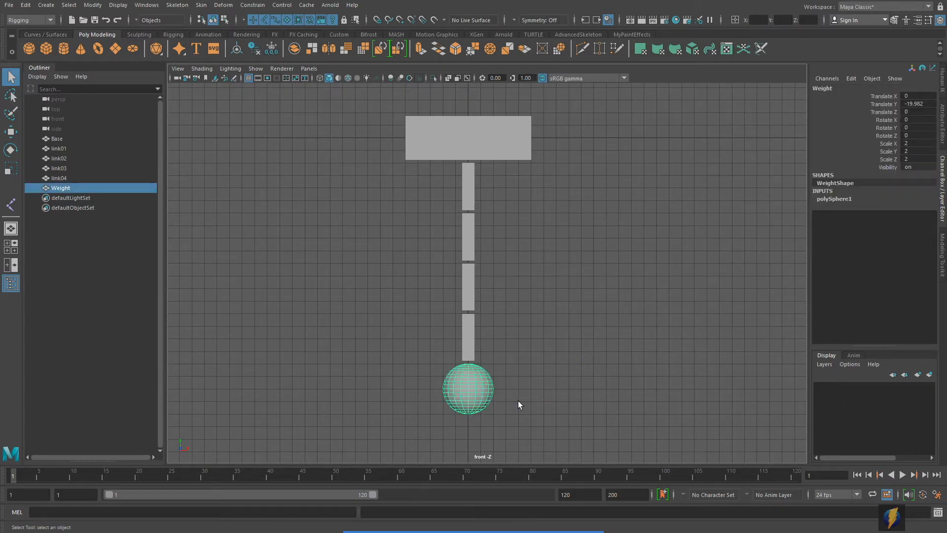
{"action": "left_click", "coordinate": [469, 341], "text": "shift"}
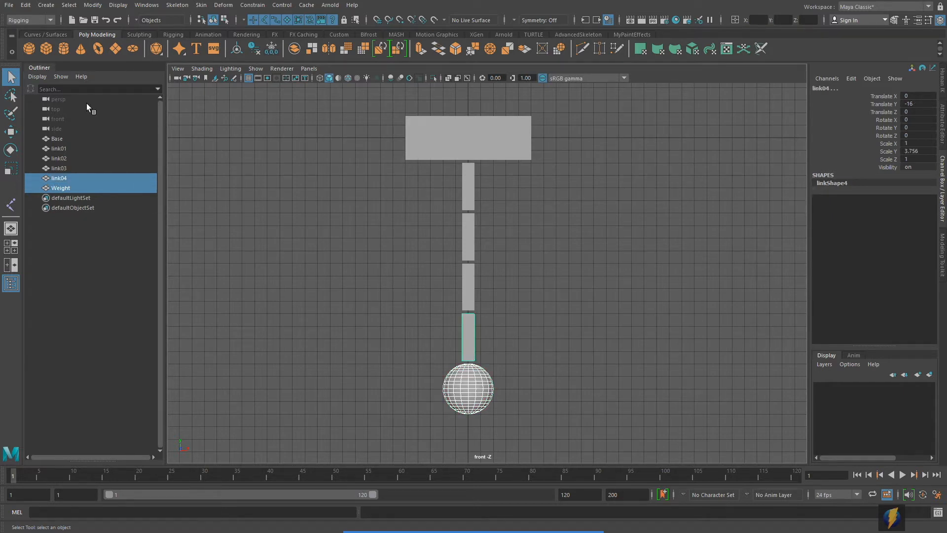
{"action": "left_click", "coordinate": [26, 5]}
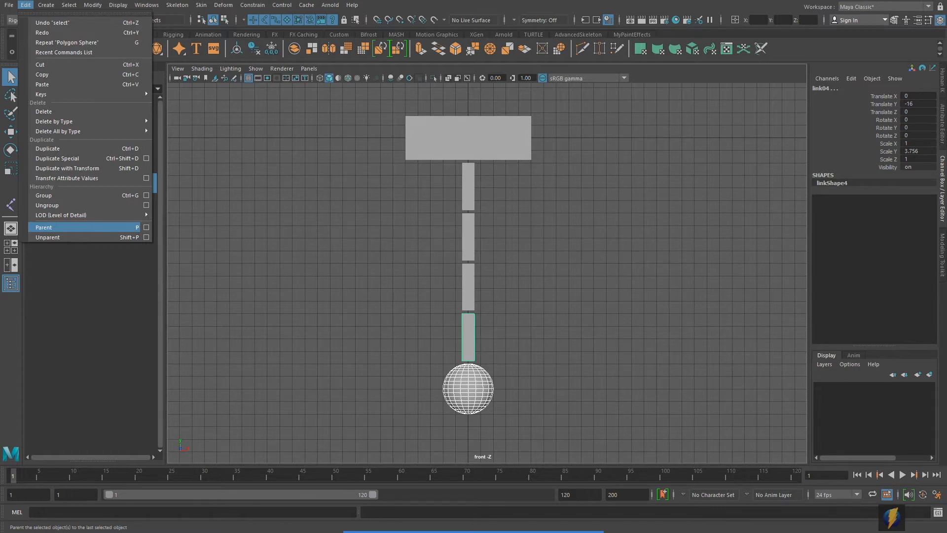
{"action": "left_click", "coordinate": [124, 227]}
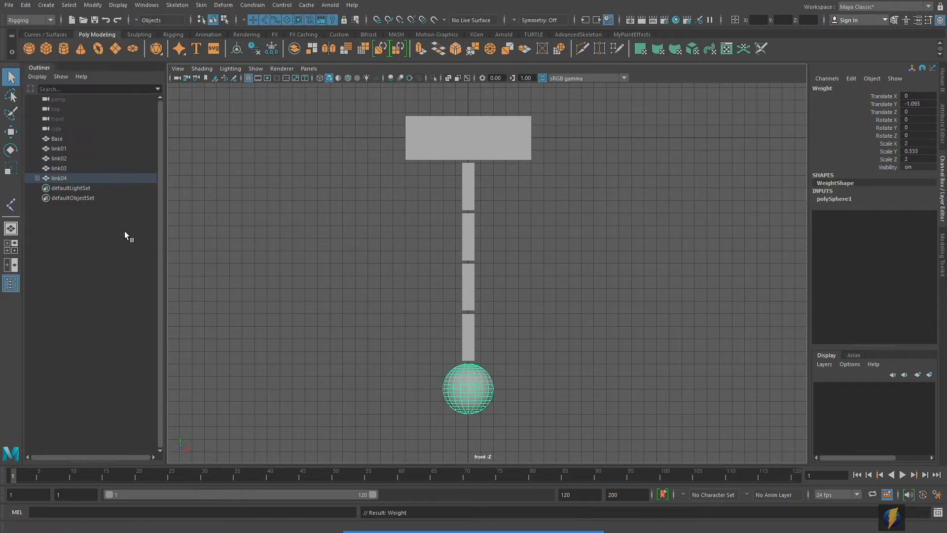
Expand link04 in the Outliner to examine its child Weight, and select link04 to see what the selection includes.
{"action": "left_click", "coordinate": [352, 298]}
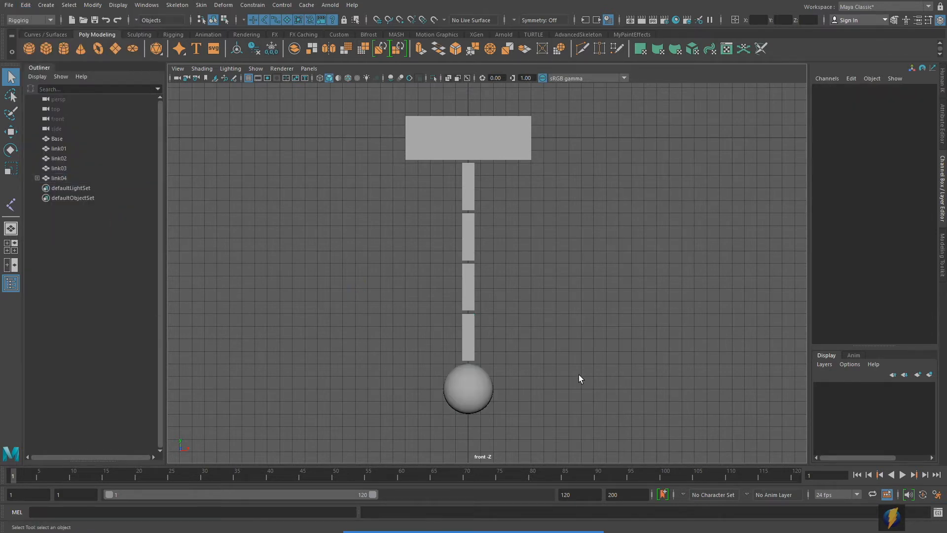
{"action": "left_click", "coordinate": [483, 386]}
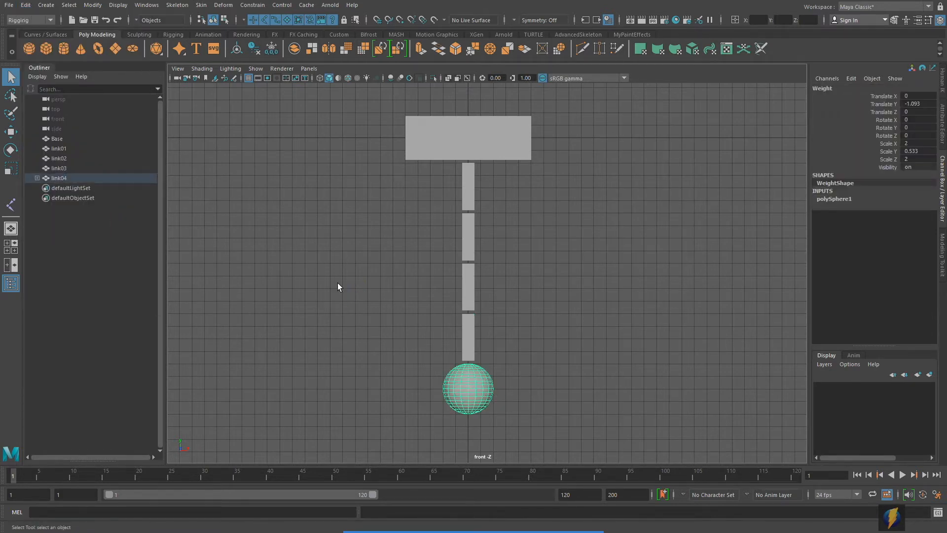
{"action": "left_click", "coordinate": [511, 511]}
{"action": "left_click_drag", "start_coordinate": [338, 360], "coordinate": [75, 185]}
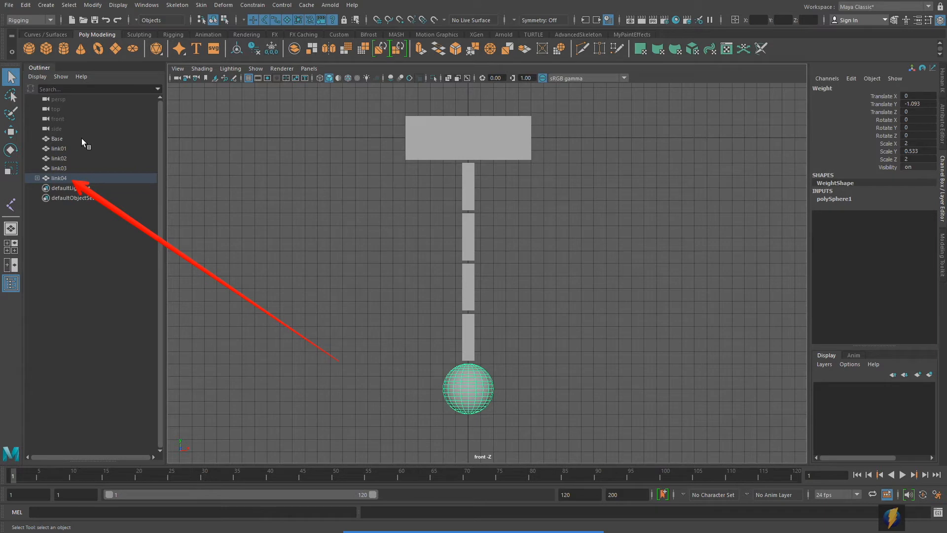
{"action": "left_click", "coordinate": [37, 178]}
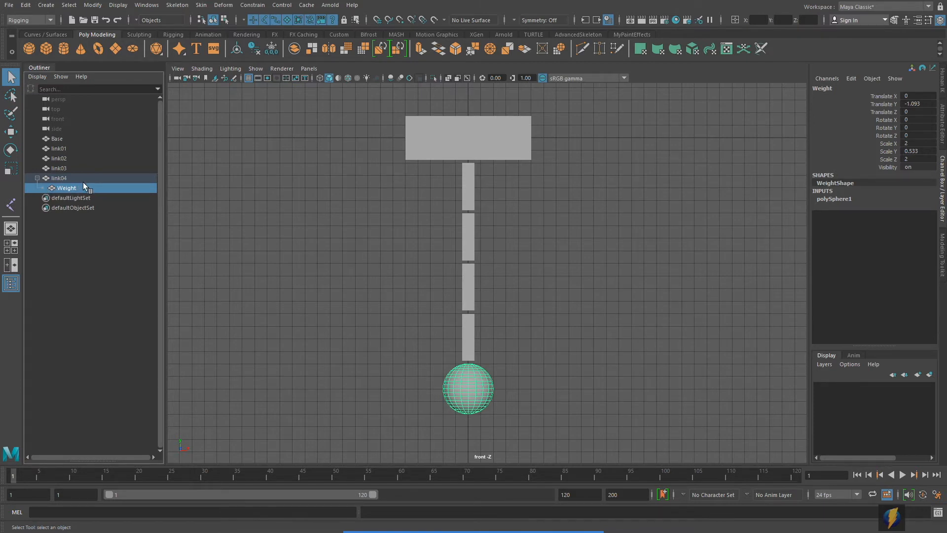
{"action": "left_click", "coordinate": [64, 178]}
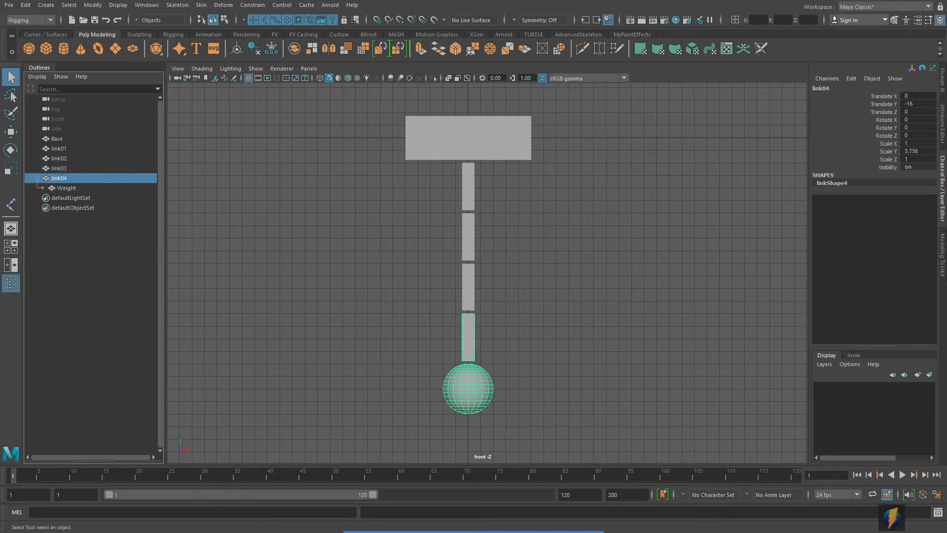
Parent link04, with its child Weight, to link03.
{"action": "left_click", "coordinate": [554, 280]}
{"action": "right_click_drag", "start_coordinate": [366, 293], "coordinate": [391, 297], "text": "alt"}
{"action": "middle_click_drag", "start_coordinate": [469, 294], "coordinate": [469, 290], "text": "alt"}
{"action": "left_click", "coordinate": [470, 331]}
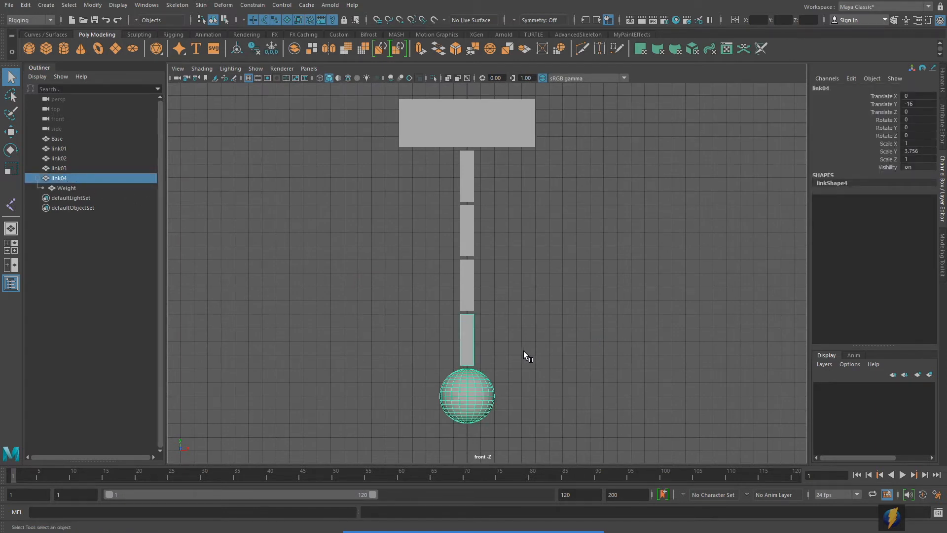
{"action": "left_click", "coordinate": [470, 281], "text": "shift"}
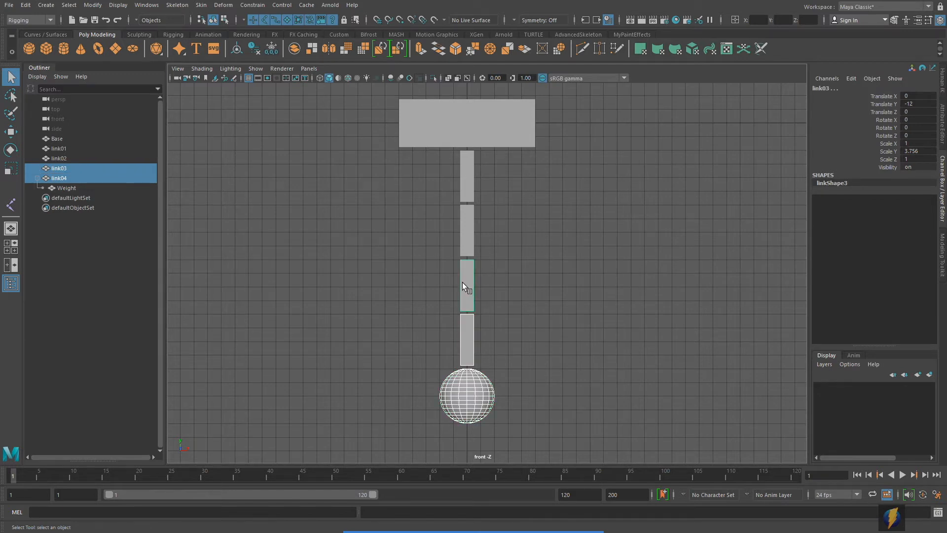
{"action": "left_click", "coordinate": [26, 6]}
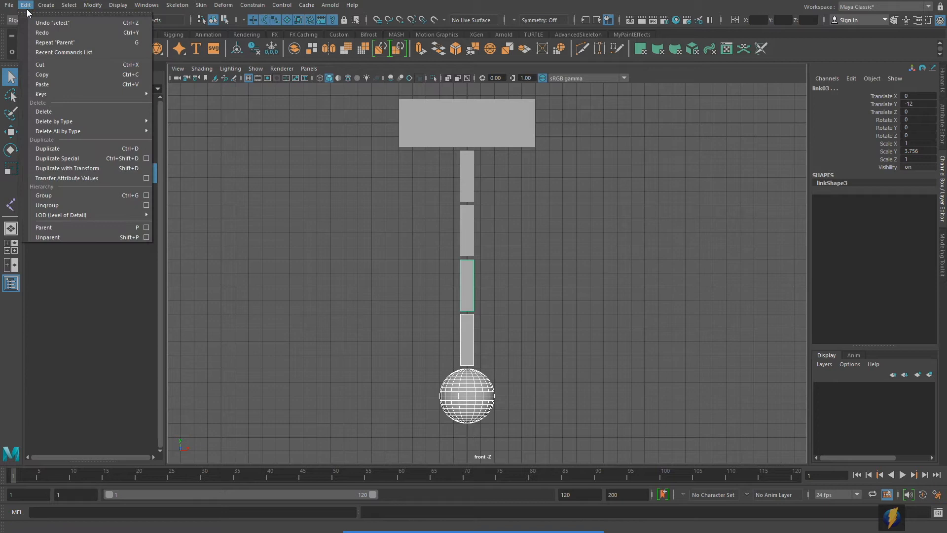
{"action": "left_click", "coordinate": [328, 199]}
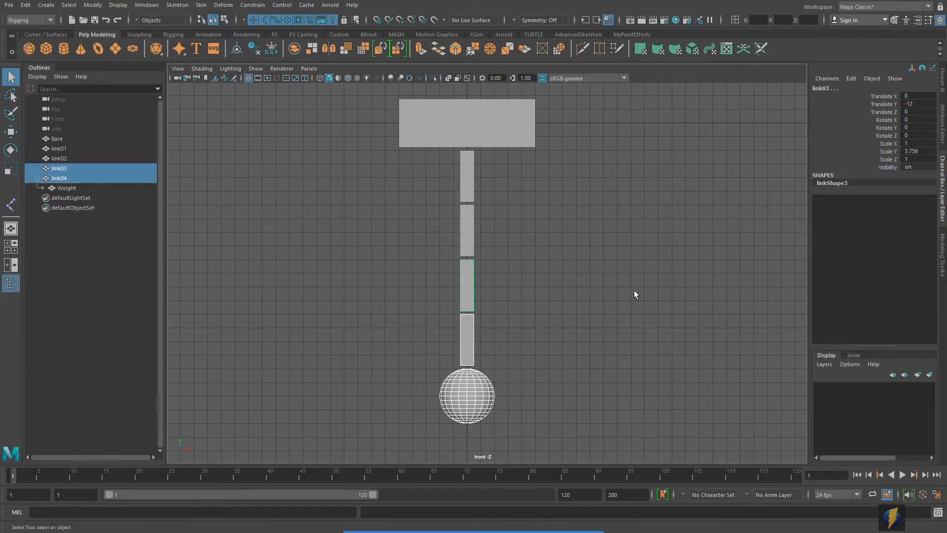
{"action": "key", "text": "p"}
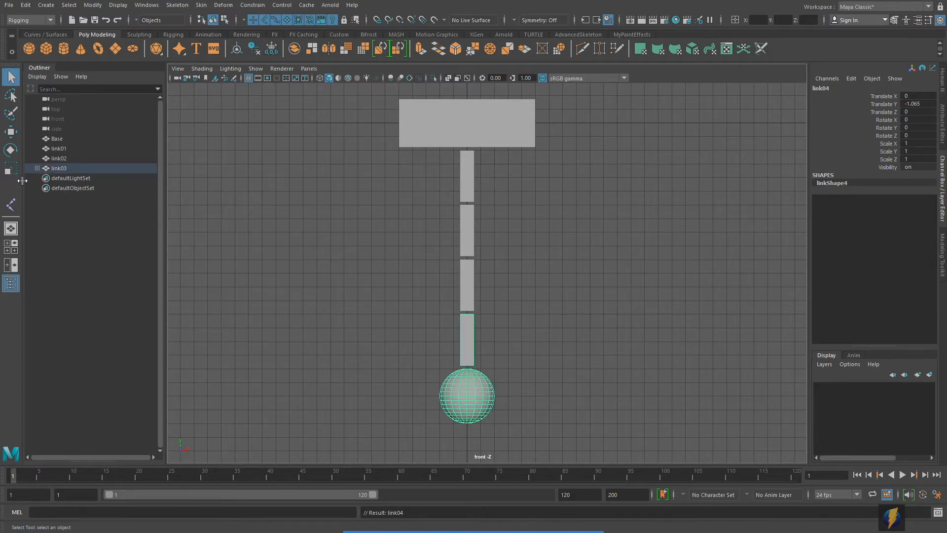
Expand link03 and link04 in the Outliner and select Weight to check the nested hierarchy.
{"action": "left_click", "coordinate": [62, 168]}
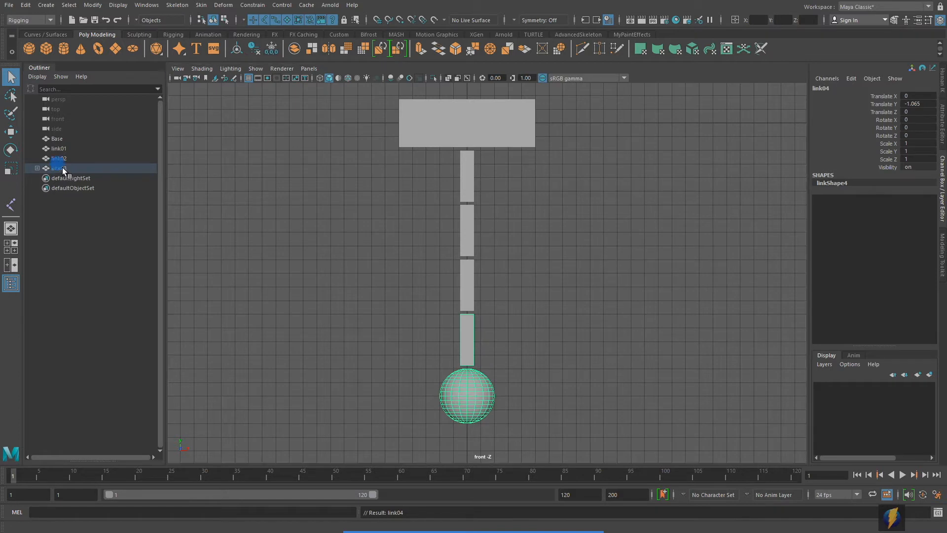
{"action": "left_click", "coordinate": [38, 169]}
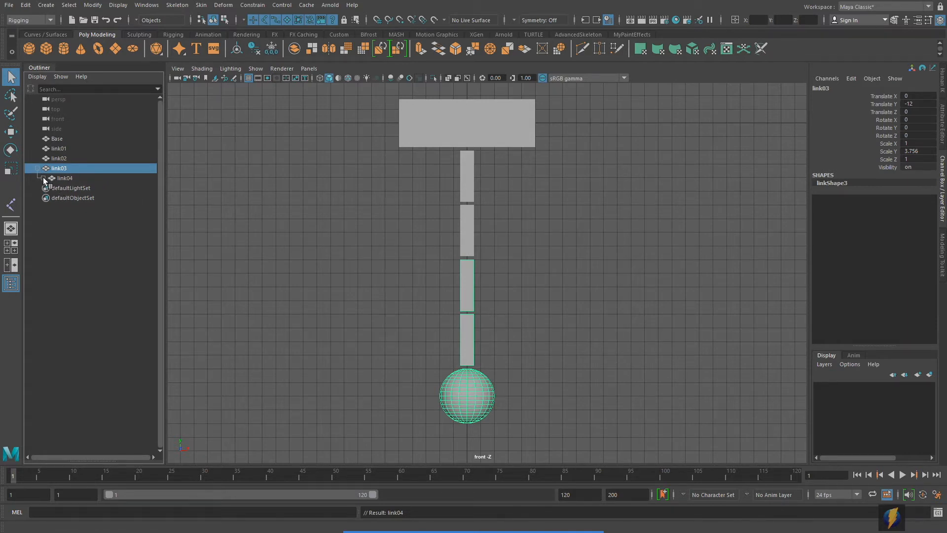
{"action": "left_click", "coordinate": [43, 177]}
{"action": "left_click", "coordinate": [79, 189]}
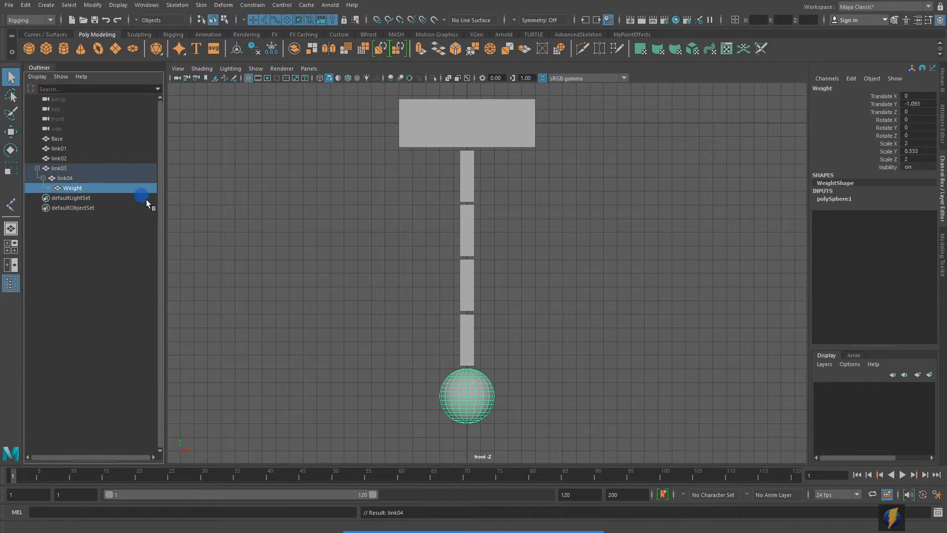
Select link04 and link03 in turn in the Outliner to examine which children each selection includes, and clear the selection.
{"action": "left_click", "coordinate": [73, 179]}
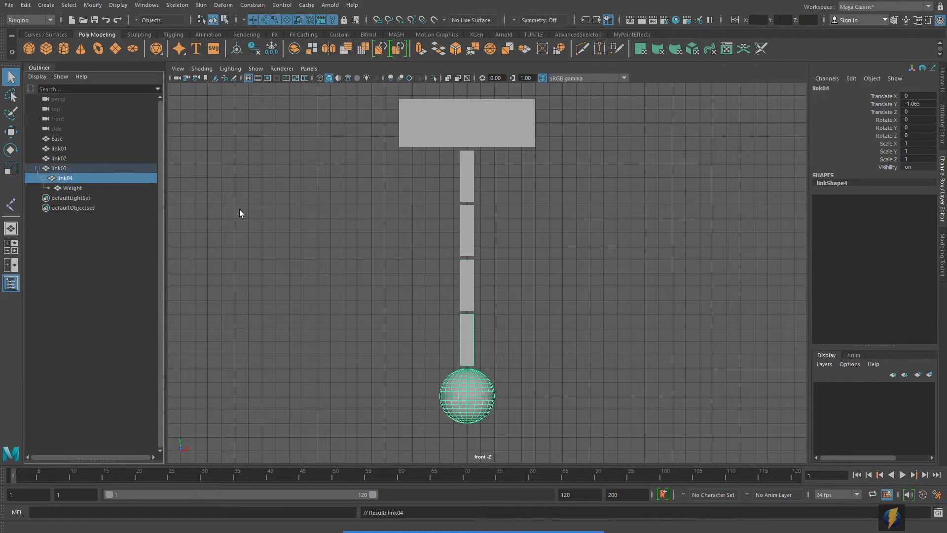
{"action": "left_click", "coordinate": [65, 167]}
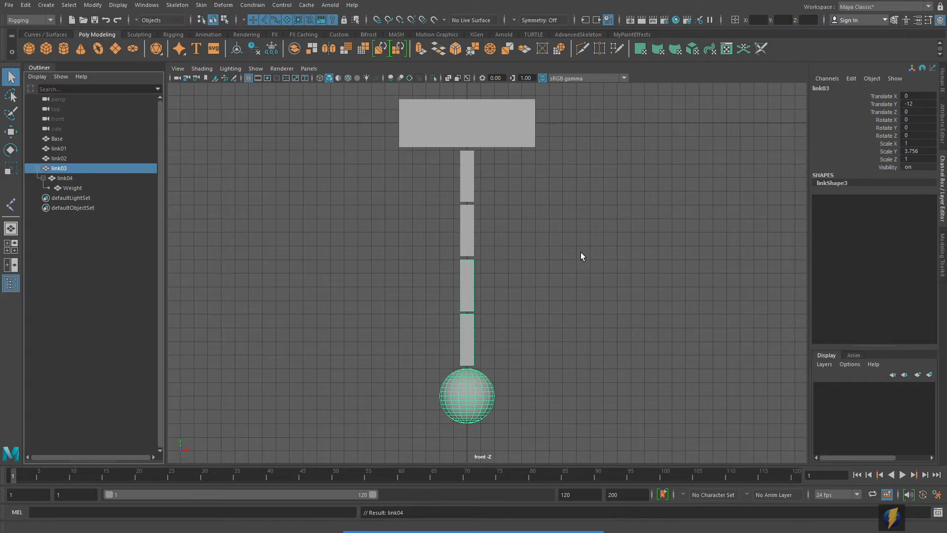
{"action": "left_click", "coordinate": [581, 254]}
Try moving link03 about -7.04 units along X with the Move tool, and undo the move.
{"action": "left_click", "coordinate": [465, 288]}
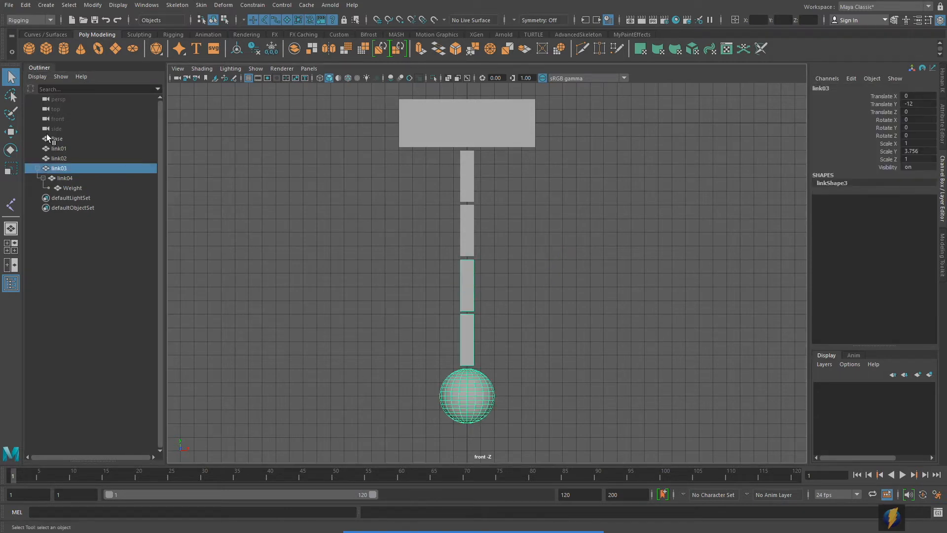
{"action": "left_click", "coordinate": [10, 129]}
{"action": "left_click_drag", "start_coordinate": [530, 260], "coordinate": [431, 286]}
{"action": "key", "text": "ctrl+z"}
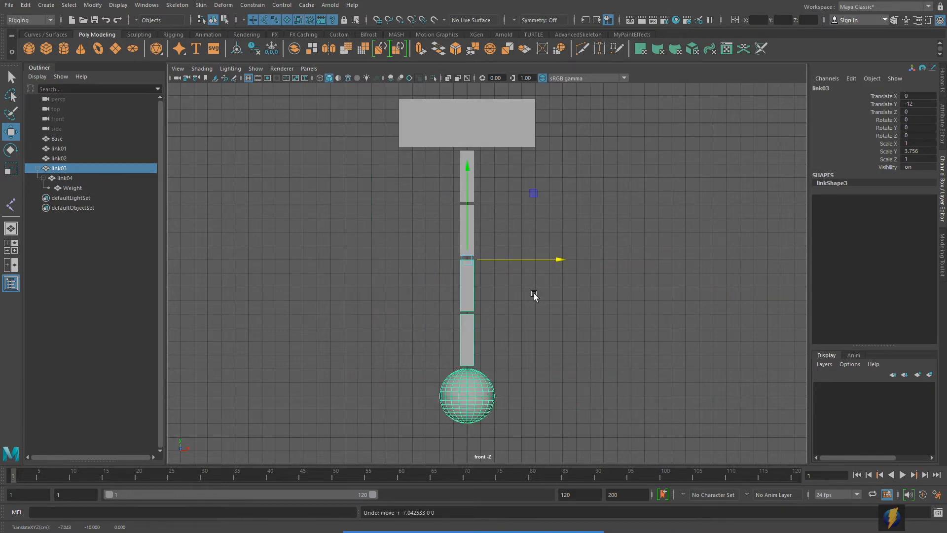
{"action": "left_click", "coordinate": [562, 208]}
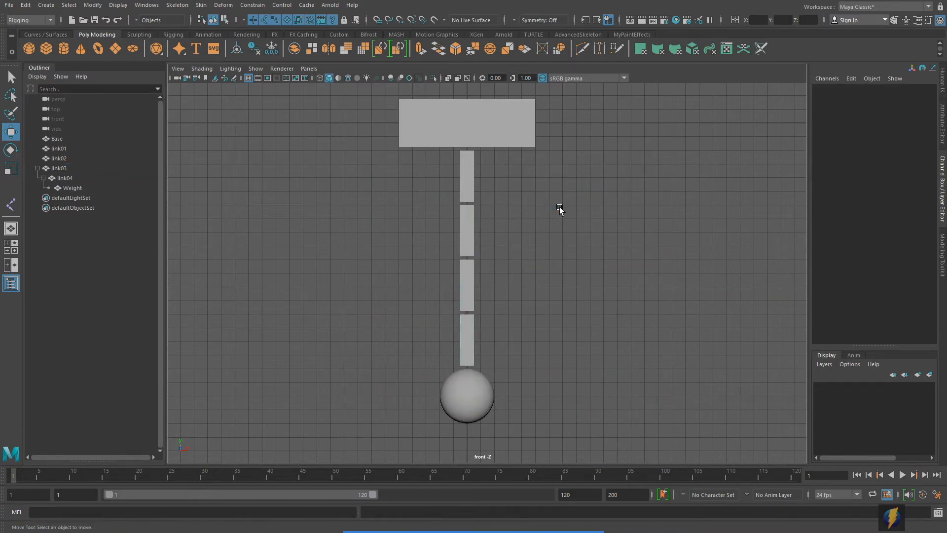
Try moving link02 about -7.33 units along X to test what follows it, and undo the move.
{"action": "left_click", "coordinate": [467, 229]}
{"action": "left_click_drag", "start_coordinate": [524, 210], "coordinate": [422, 215]}
{"action": "key", "text": "ctrl+z"}
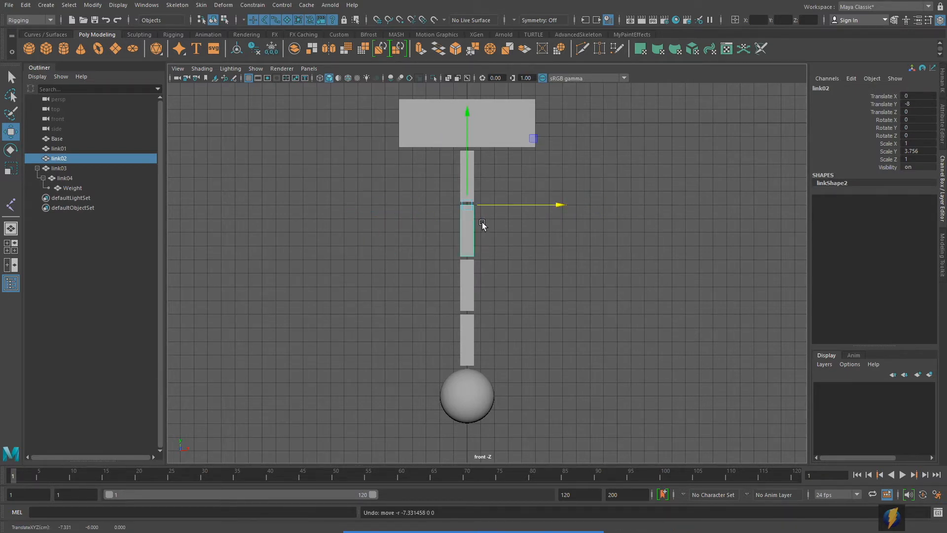
{"action": "left_click", "coordinate": [560, 310]}
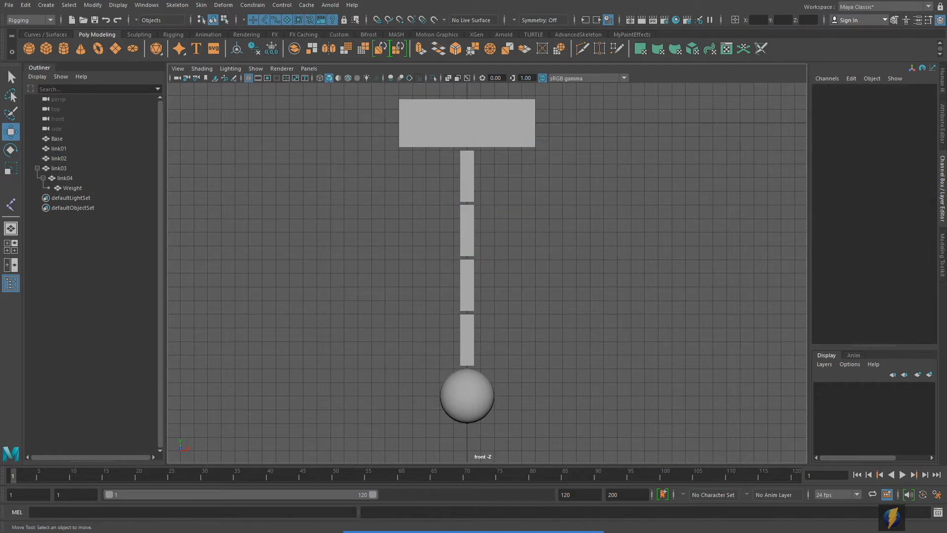
Return to the Select tool and parent link03, with its children, to link02 in the Outliner.
{"action": "left_click", "coordinate": [11, 78]}
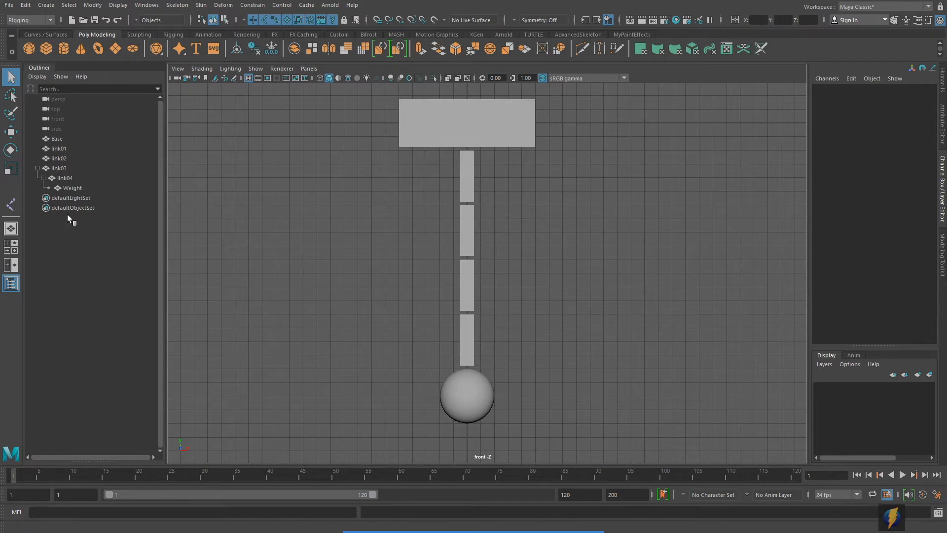
{"action": "left_click", "coordinate": [86, 168]}
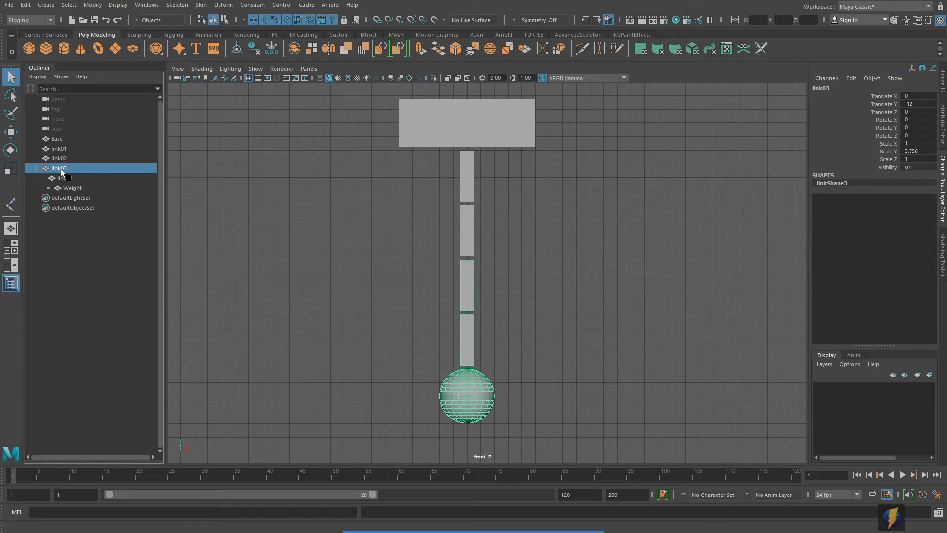
{"action": "middle_click_drag", "start_coordinate": [61, 172], "coordinate": [63, 158]}
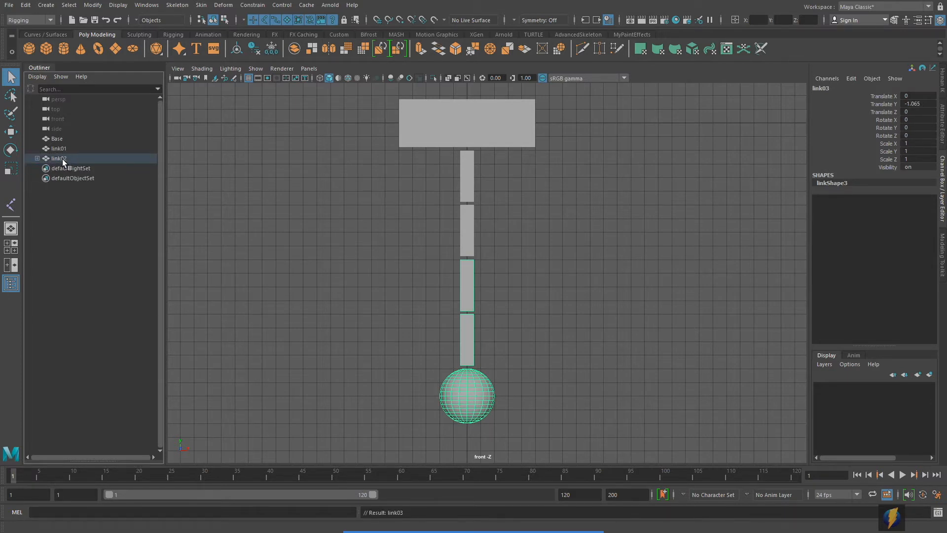
Parent link02, with its children, to link01, and parent link01 to Base in the Outliner.
{"action": "left_click", "coordinate": [62, 159]}
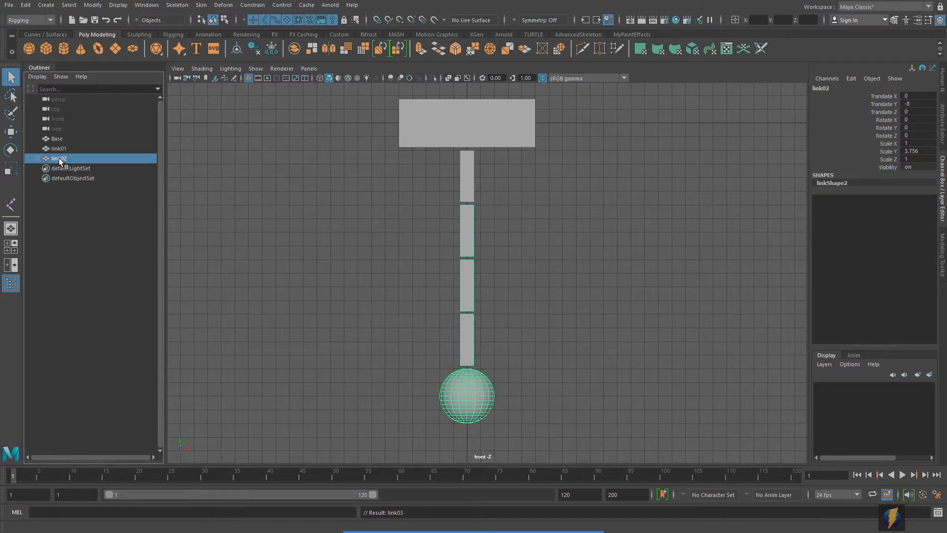
{"action": "middle_click_drag", "start_coordinate": [58, 158], "coordinate": [61, 149]}
{"action": "left_click", "coordinate": [62, 149]}
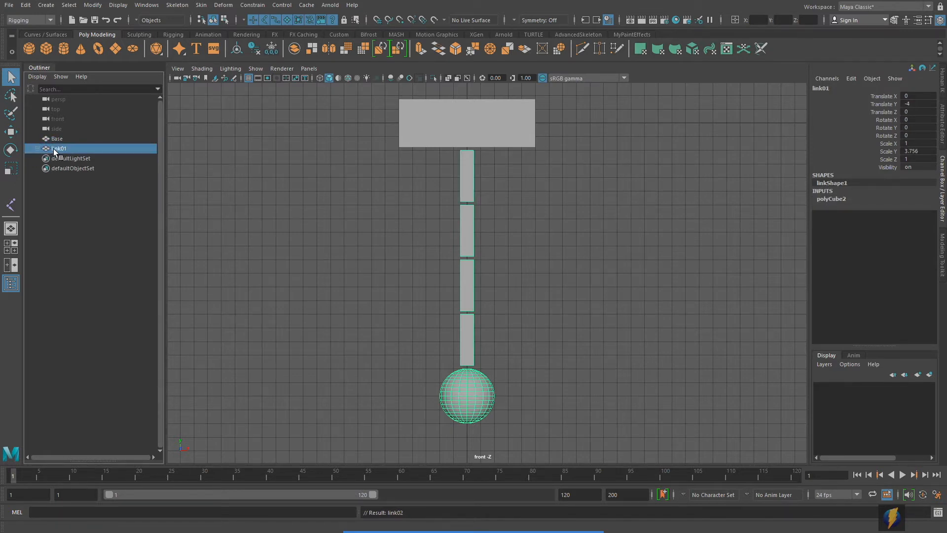
{"action": "middle_click_drag", "start_coordinate": [62, 149], "coordinate": [63, 138]}
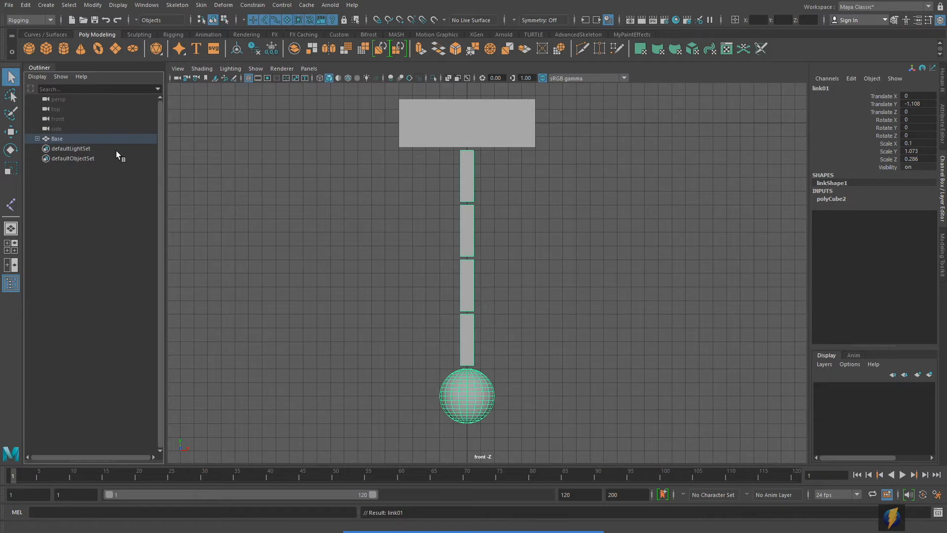
{"action": "left_click", "coordinate": [508, 511]}
{"action": "mouse_move", "coordinate": [280, 329]}
{"action": "left_mouse_down"}
{"action": "mouse_move", "coordinate": [102, 207]}
{"action": "mouse_move", "coordinate": [68, 144]}
{"action": "mouse_move", "coordinate": [44, 167]}
{"action": "mouse_move", "coordinate": [33, 143]}
{"action": "left_mouse_up"}
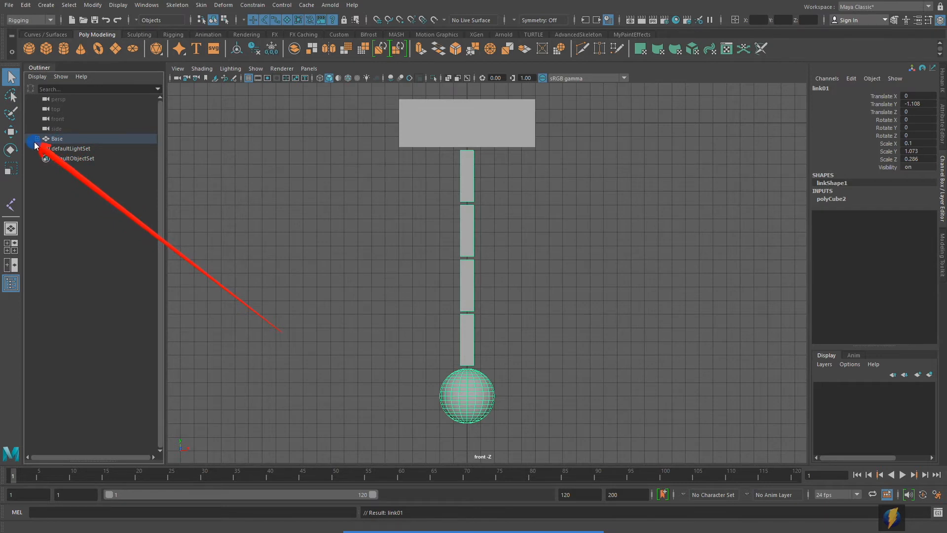
{"action": "left_click_drag", "start_coordinate": [34, 141], "coordinate": [39, 191]}
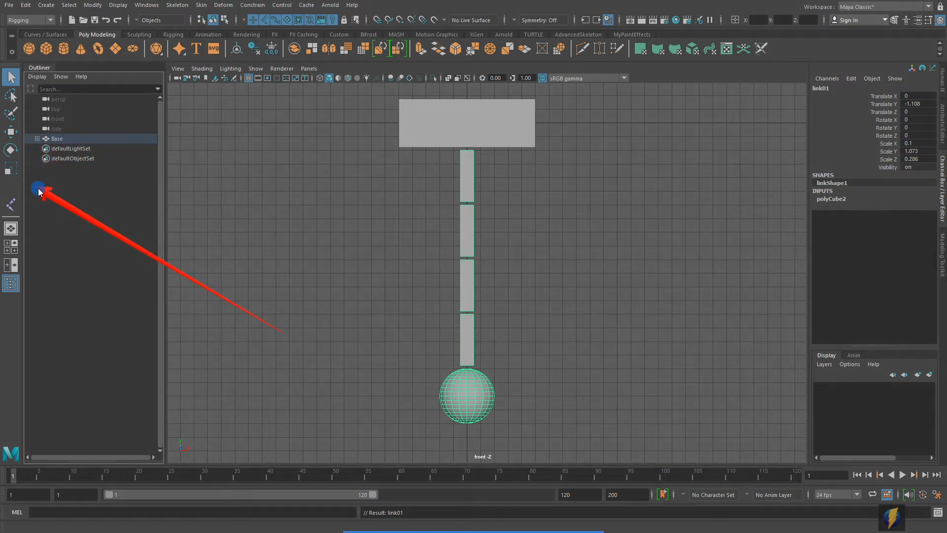
Expand the entire Base hierarchy in the Outliner to examine the nesting from link01 down to Weight.
{"action": "left_click", "coordinate": [37, 138]}
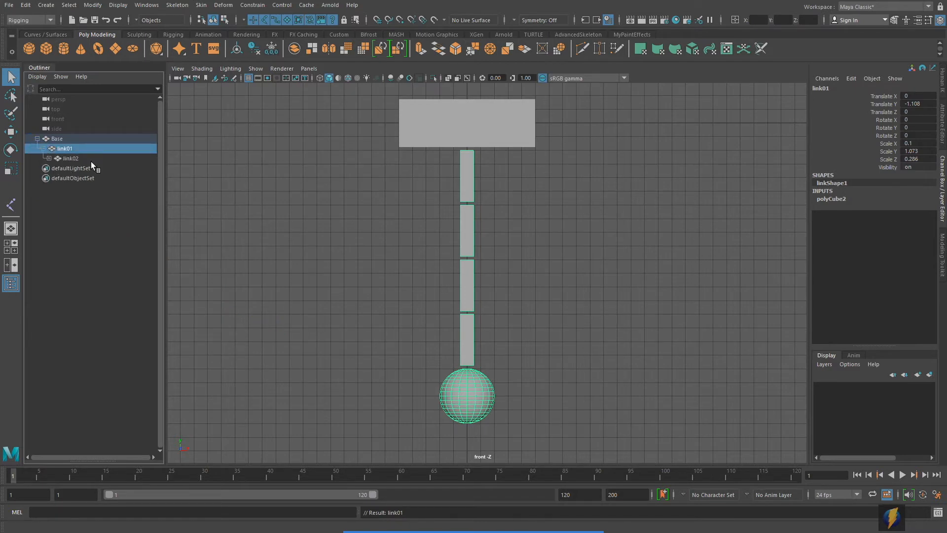
{"action": "left_click", "coordinate": [37, 139]}
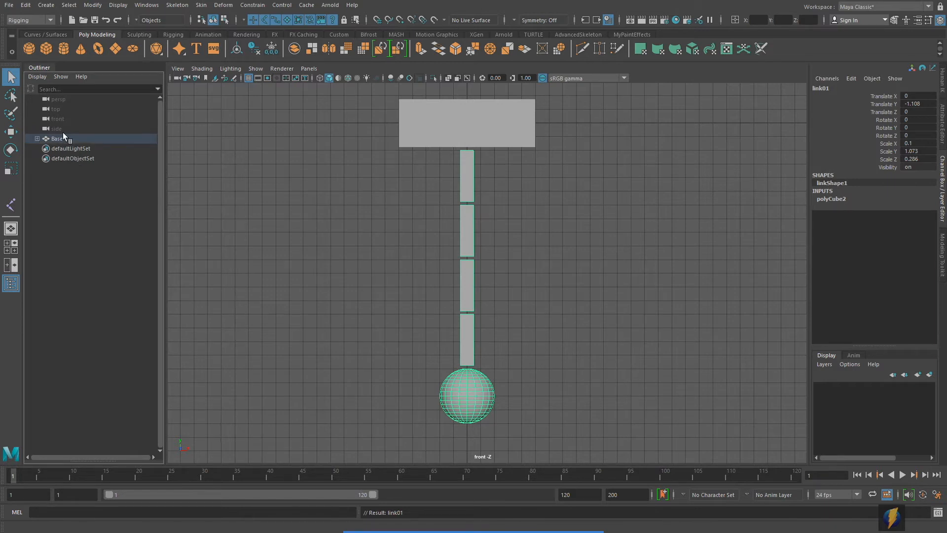
{"action": "left_click", "coordinate": [37, 139]}
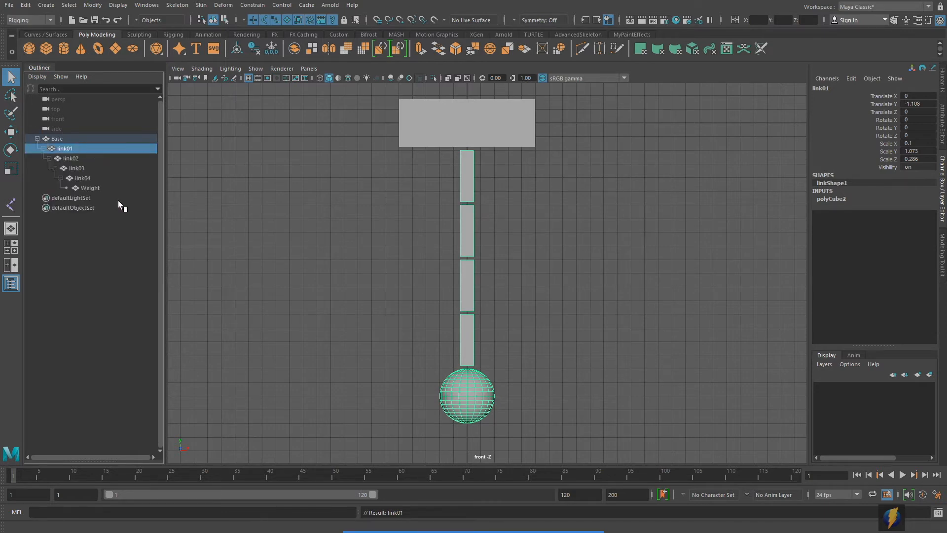
Select Weight and walk the selection up through each parent to Base to check the hierarchy order.
{"action": "left_click", "coordinate": [92, 188]}
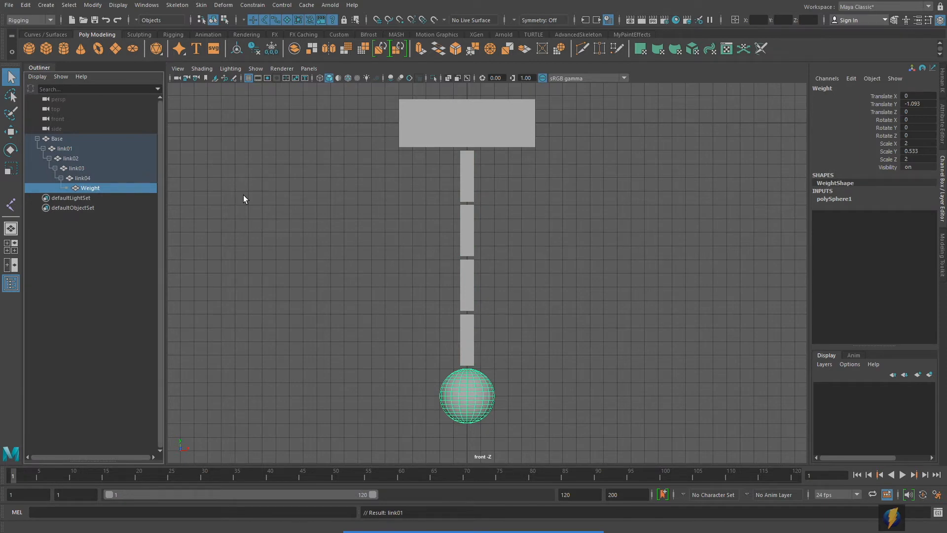
{"action": "key", "text": "Up"}
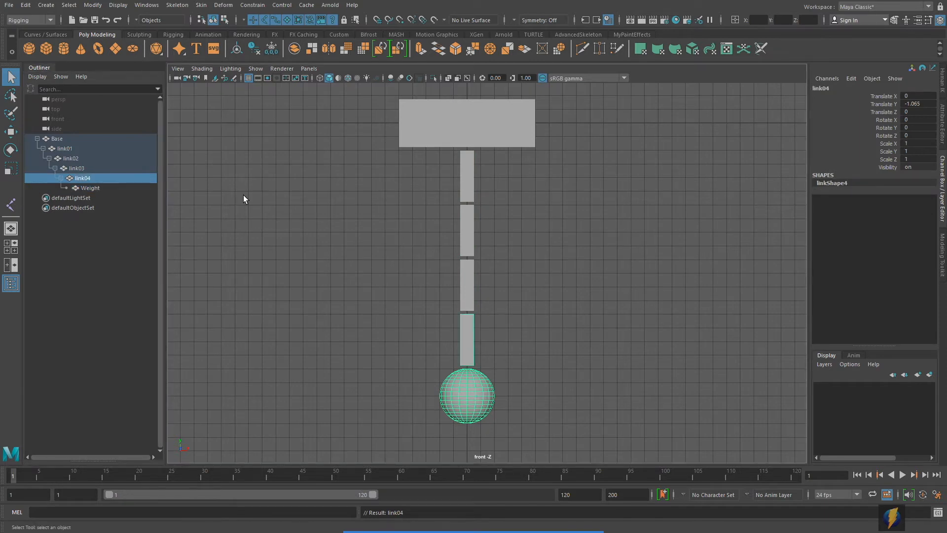
{"action": "key", "text": "Up"}
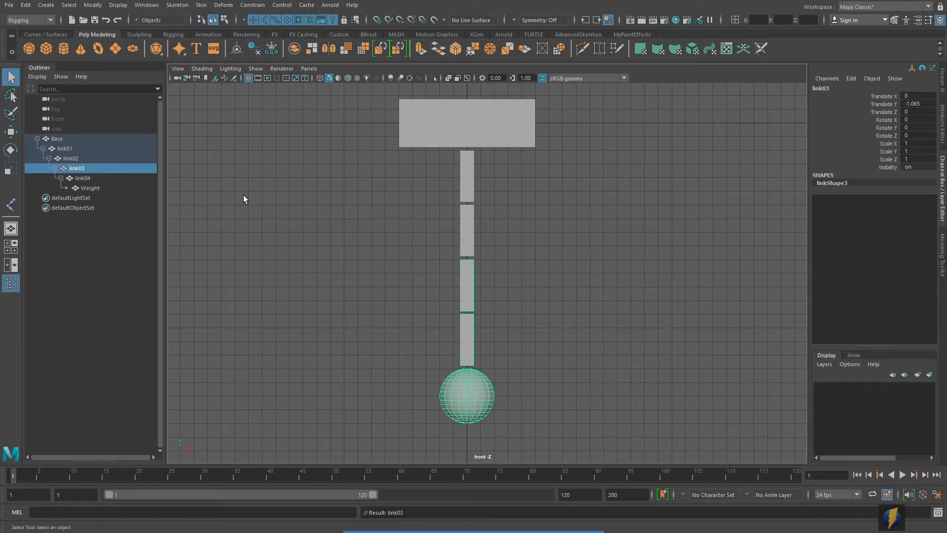
{"action": "key", "text": "Up"}
{"action": "key", "text": "Up"}
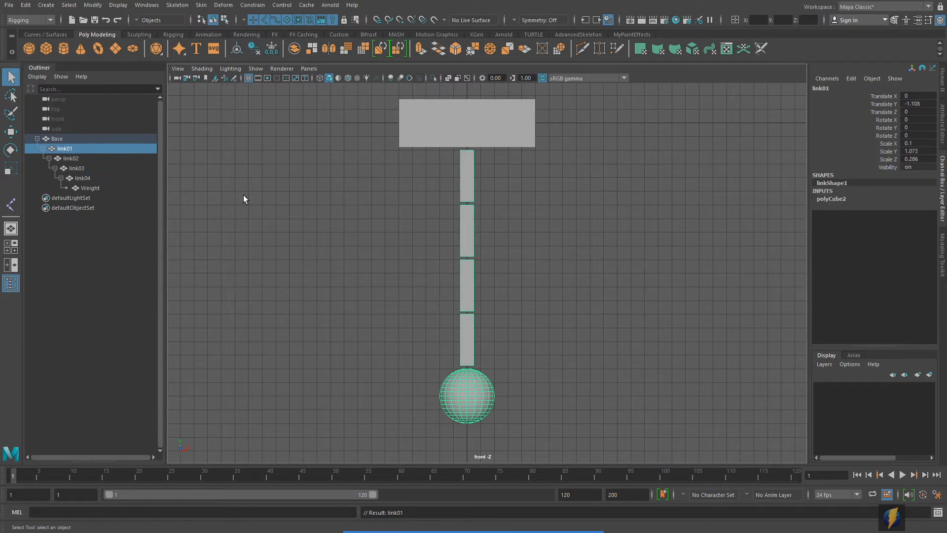
{"action": "key", "text": "Up"}
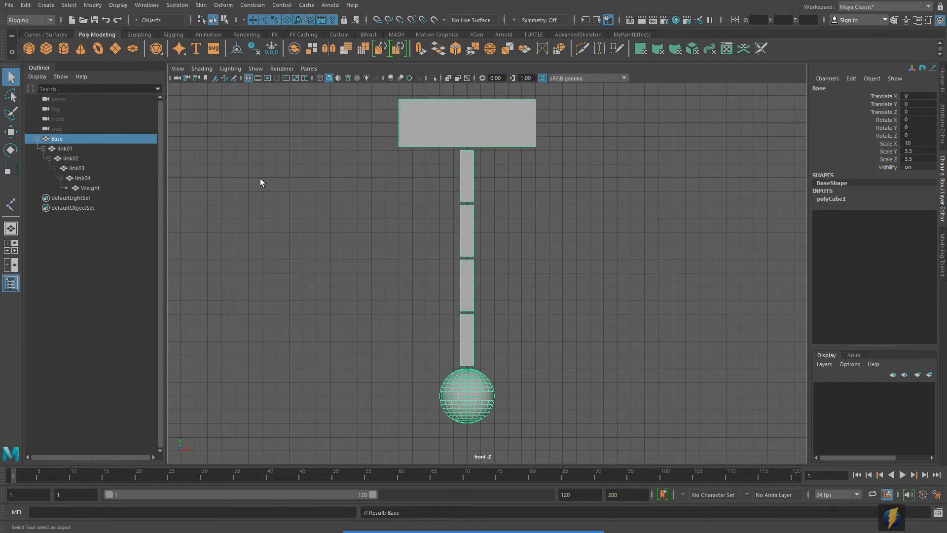
Try moving Base freely in the front view, about -4.8 in X and -0.7 in Y, and undo the move.
{"action": "key", "text": "w"}
{"action": "scroll", "coordinate": [627, 291], "scroll_direction": "down", "scroll_amount": 3}
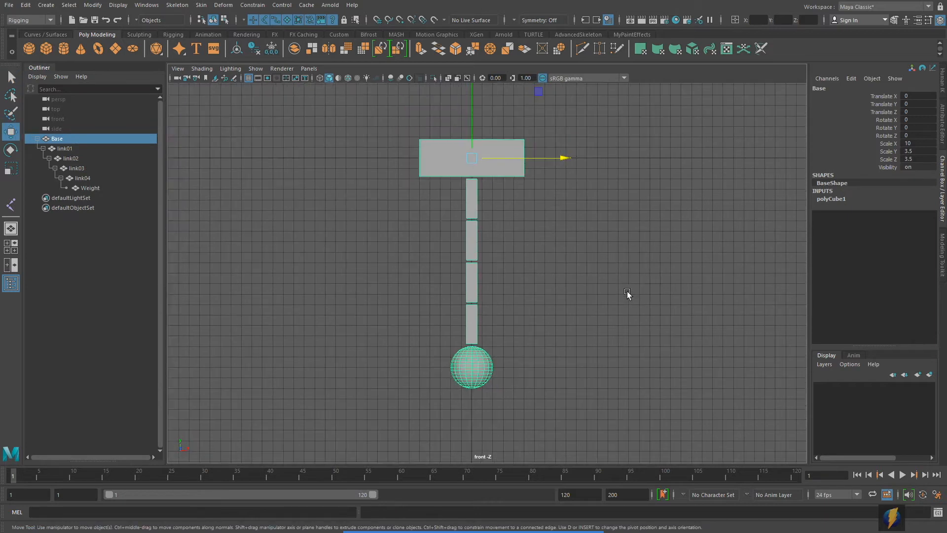
{"action": "left_click_drag", "start_coordinate": [487, 194], "coordinate": [439, 193]}
{"action": "key", "text": "ctrl+z"}
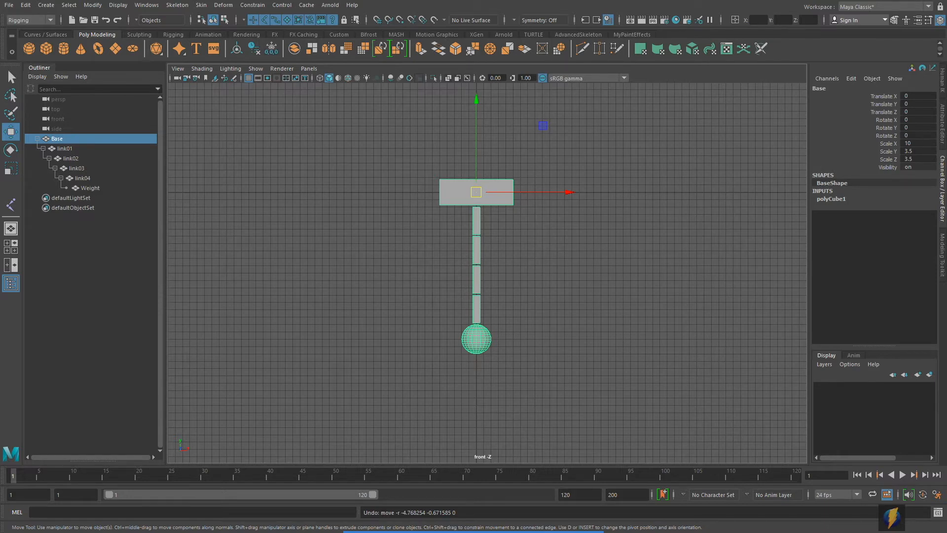
Try rotating Base about -51° around Z to test the whole chain, and undo the rotation.
{"action": "right_click_drag", "start_coordinate": [418, 330], "coordinate": [538, 311], "text": "alt"}
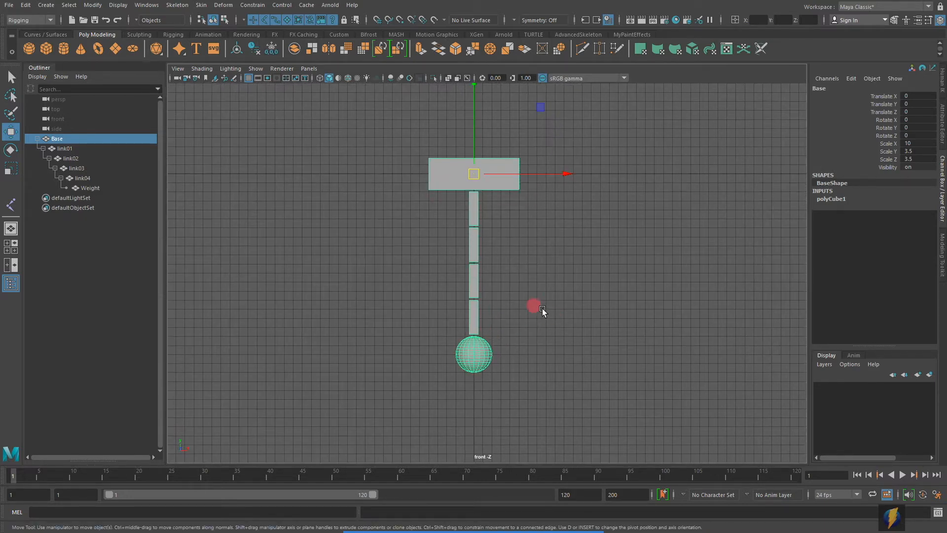
{"action": "middle_click_drag", "start_coordinate": [538, 302], "coordinate": [534, 309], "text": "alt"}
{"action": "key", "text": "e"}
{"action": "left_click_drag", "start_coordinate": [548, 140], "coordinate": [535, 208]}
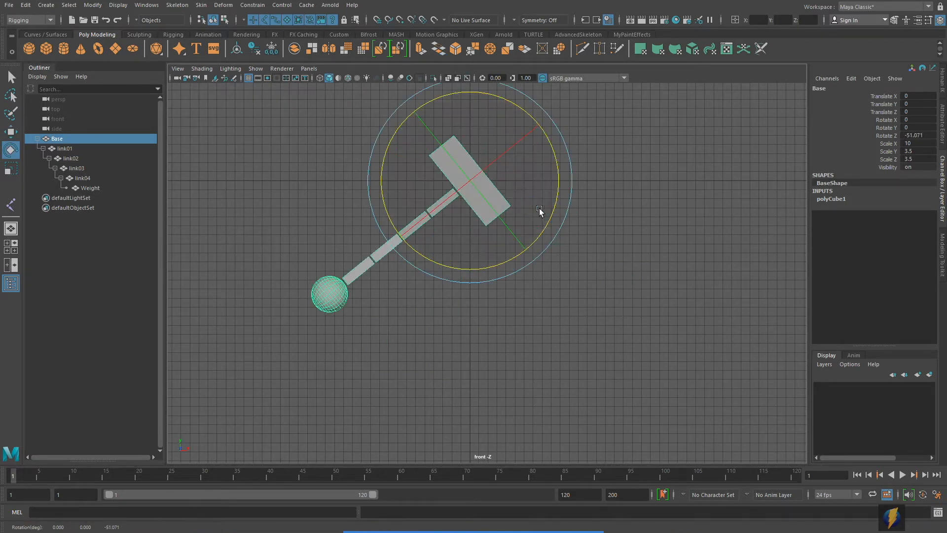
{"action": "key", "text": "ctrl+z"}
Try rotating link01 around Z by about 36° and by about -55°, undoing each rotation.
{"action": "left_click", "coordinate": [635, 217]}
{"action": "left_click", "coordinate": [467, 212]}
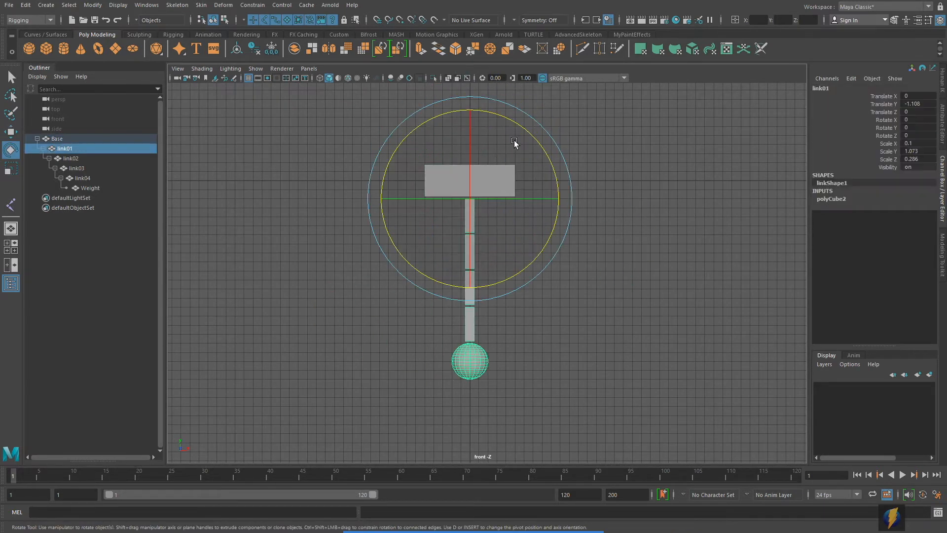
{"action": "left_click_drag", "start_coordinate": [513, 123], "coordinate": [463, 138]}
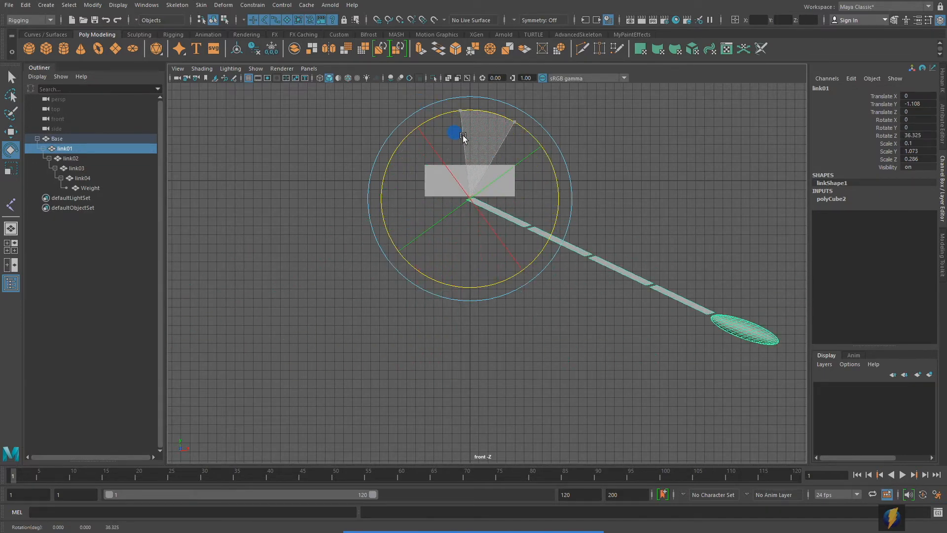
{"action": "key", "text": "ctrl+z"}
{"action": "scroll", "coordinate": [548, 240], "scroll_direction": "down", "scroll_amount": 6}
{"action": "left_click_drag", "start_coordinate": [527, 158], "coordinate": [575, 229]}
{"action": "key", "text": "ctrl+z"}
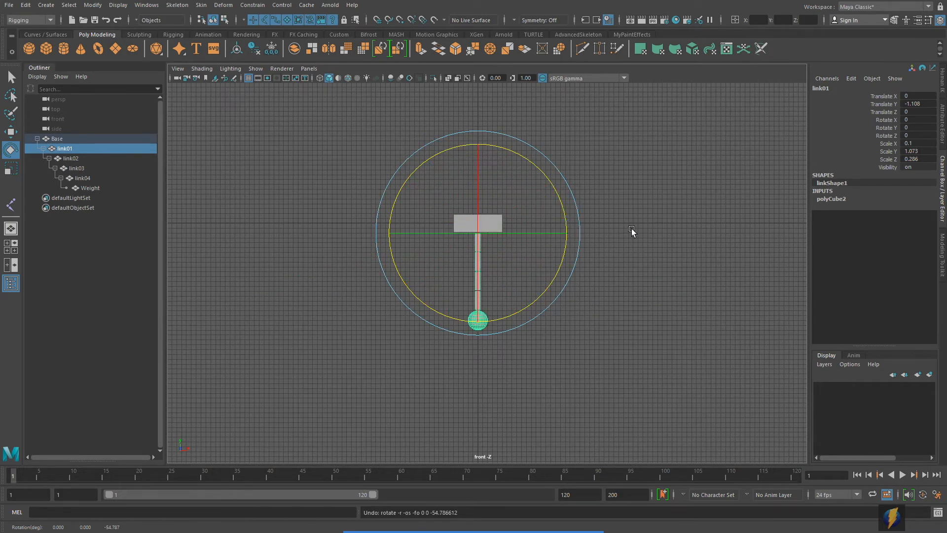
Try rotating link02 around Z twice, the second time by about 33°, undoing each rotation.
{"action": "left_click", "coordinate": [540, 241]}
{"action": "left_click", "coordinate": [482, 260]}
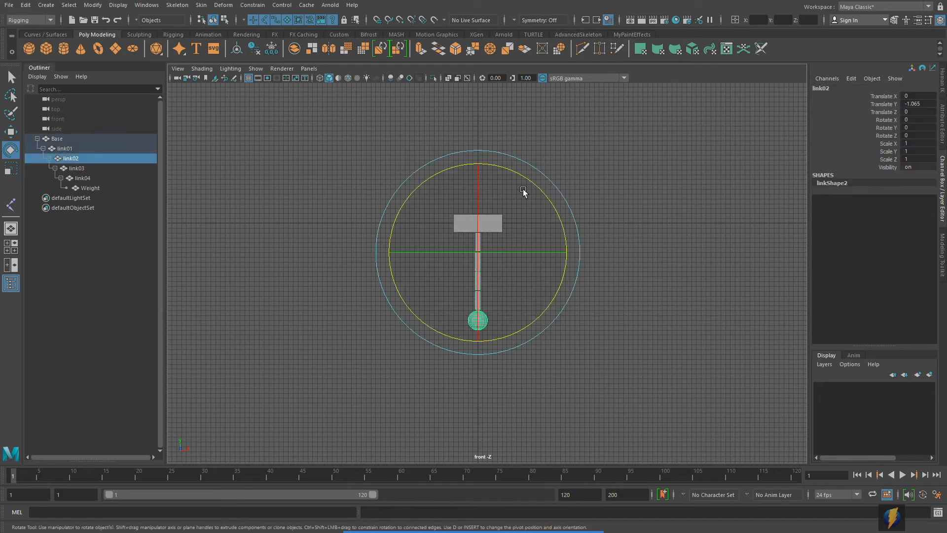
{"action": "left_click_drag", "start_coordinate": [520, 173], "coordinate": [550, 245]}
{"action": "key", "text": "ctrl+z"}
{"action": "right_click_drag", "start_coordinate": [424, 297], "coordinate": [828, 262], "text": "alt"}
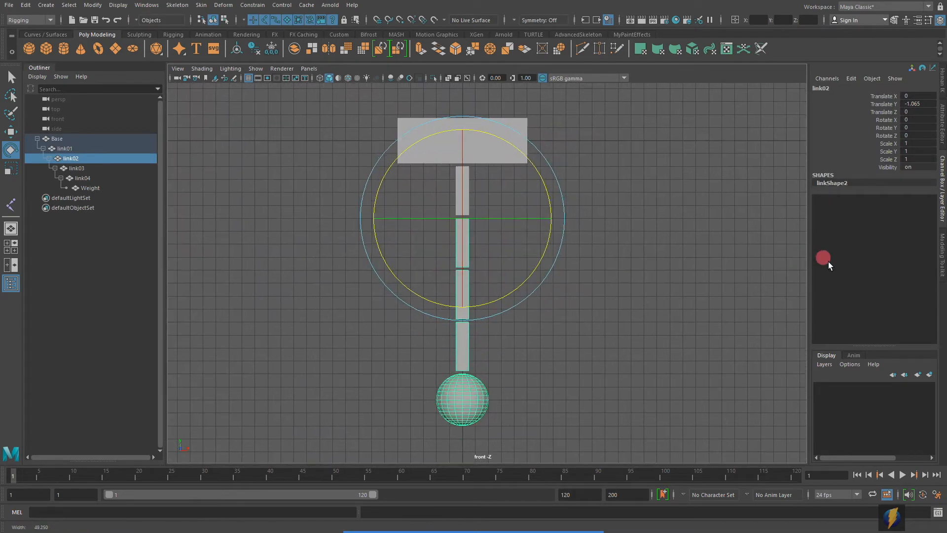
{"action": "left_click_drag", "start_coordinate": [523, 156], "coordinate": [478, 121]}
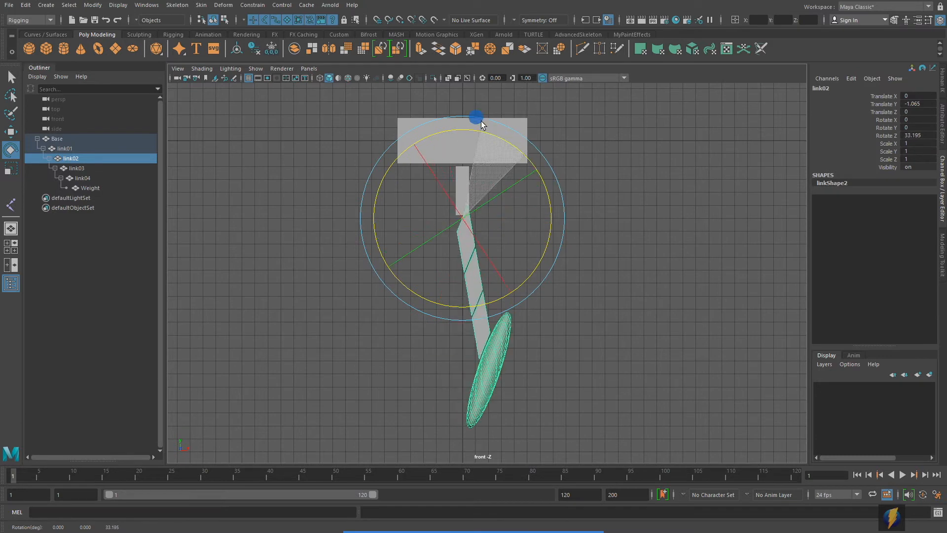
{"action": "key", "text": "ctrl+z"}
Try rotating link03 about 42° around Z to test its children, and undo the rotation.
{"action": "left_click", "coordinate": [517, 262]}
{"action": "left_click", "coordinate": [466, 285]}
{"action": "mouse_move", "coordinate": [516, 204]}
{"action": "left_mouse_down"}
{"action": "mouse_move", "coordinate": [563, 238]}
{"action": "mouse_move", "coordinate": [439, 137]}
{"action": "mouse_move", "coordinate": [550, 276]}
{"action": "mouse_move", "coordinate": [444, 163]}
{"action": "mouse_move", "coordinate": [515, 199]}
{"action": "left_mouse_up"}
{"action": "key", "text": "ctrl+z"}
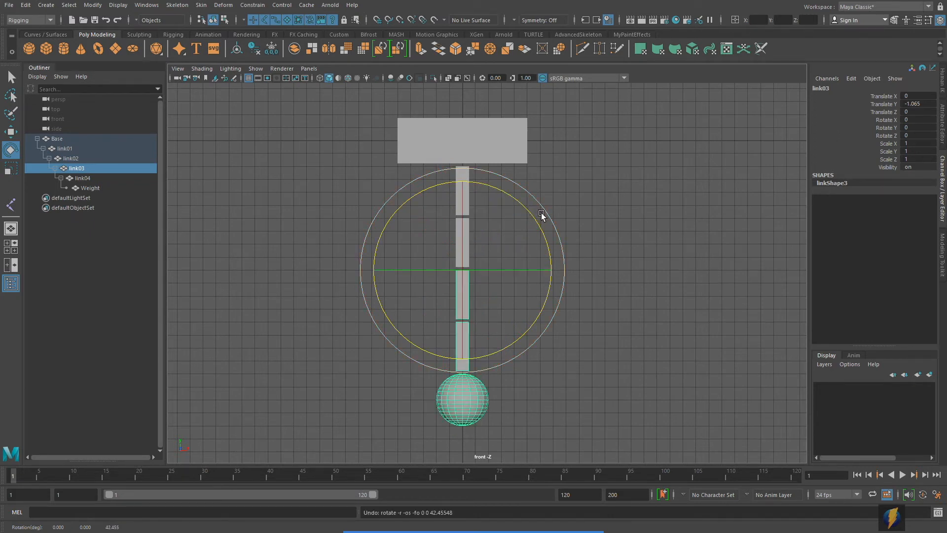
{"action": "middle_click_drag", "start_coordinate": [610, 213], "coordinate": [602, 210], "text": "alt"}
{"action": "right_click_drag", "start_coordinate": [602, 211], "coordinate": [521, 204], "text": "alt"}
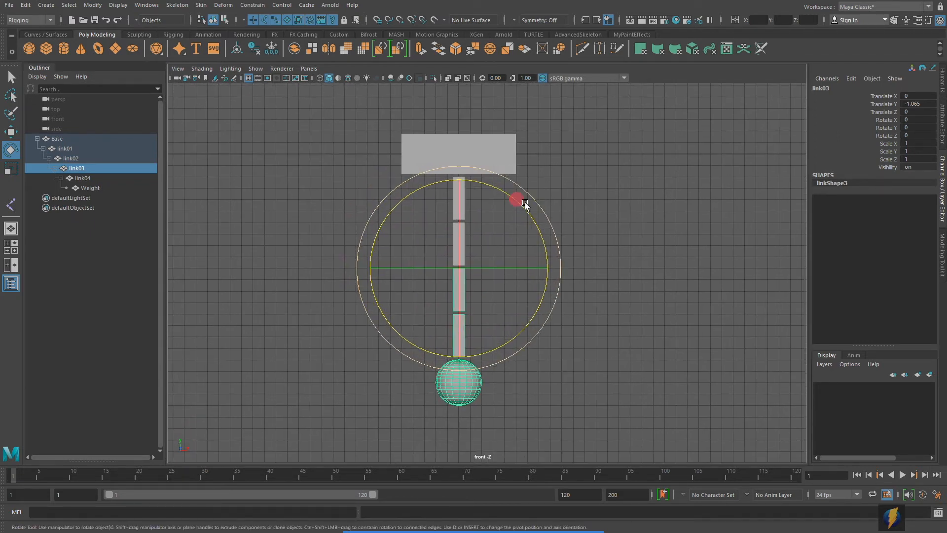
Freeze the transformations of Base and the whole chain parented under it.
{"action": "middle_click_drag", "start_coordinate": [551, 198], "coordinate": [543, 199], "text": "alt"}
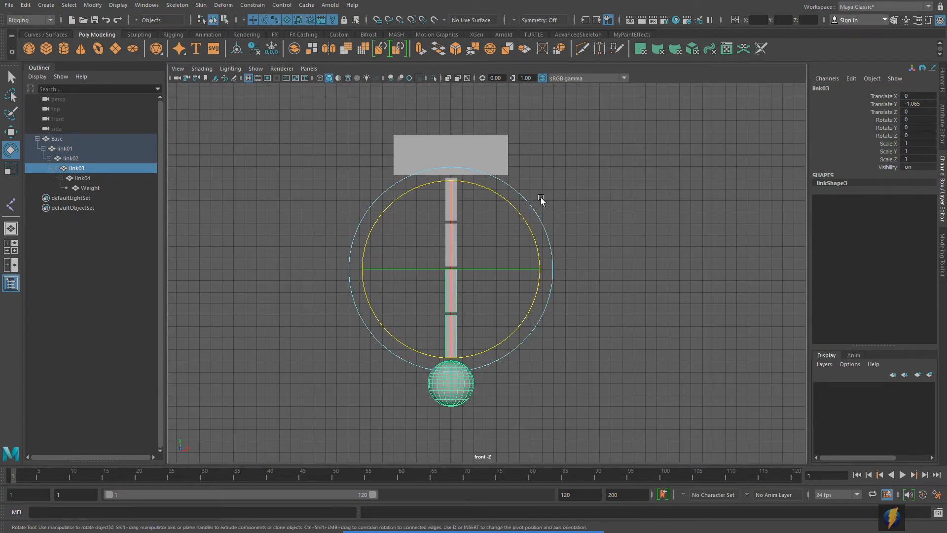
{"action": "left_click", "coordinate": [488, 154]}
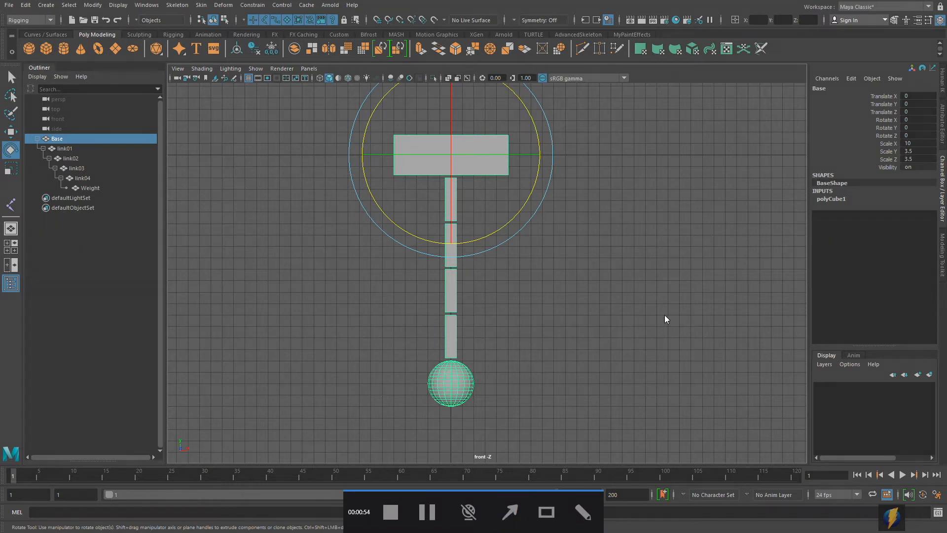
{"action": "mouse_move", "coordinate": [605, 344]}
{"action": "left_mouse_down"}
{"action": "mouse_move", "coordinate": [824, 152]}
{"action": "mouse_move", "coordinate": [878, 145]}
{"action": "mouse_move", "coordinate": [881, 164]}
{"action": "mouse_move", "coordinate": [884, 145]}
{"action": "mouse_move", "coordinate": [885, 157]}
{"action": "mouse_move", "coordinate": [895, 154]}
{"action": "mouse_move", "coordinate": [874, 157]}
{"action": "mouse_move", "coordinate": [882, 166]}
{"action": "left_mouse_up"}
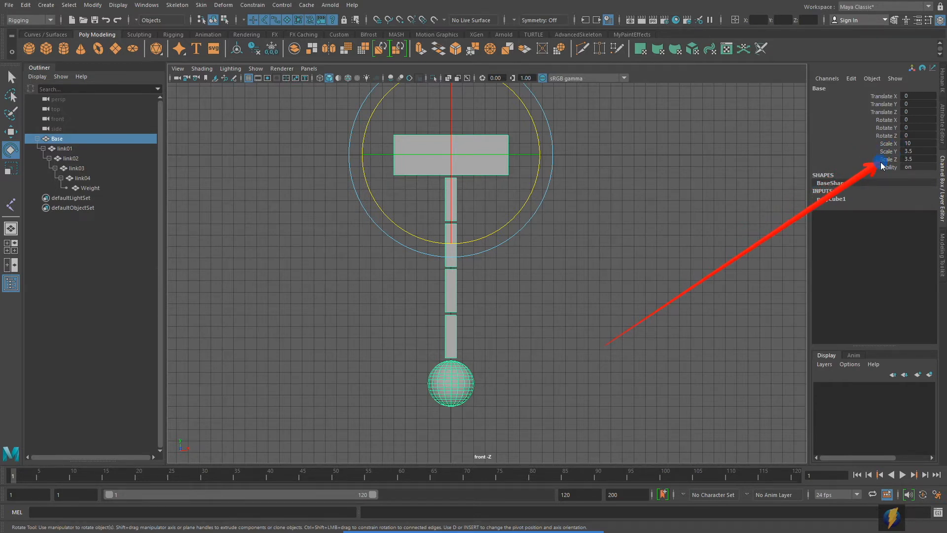
{"action": "mouse_move", "coordinate": [884, 166]}
{"action": "left_mouse_down"}
{"action": "mouse_move", "coordinate": [901, 164]}
{"action": "mouse_move", "coordinate": [899, 145]}
{"action": "mouse_move", "coordinate": [772, 132]}
{"action": "mouse_move", "coordinate": [503, 279]}
{"action": "mouse_move", "coordinate": [461, 174]}
{"action": "mouse_move", "coordinate": [451, 194]}
{"action": "mouse_move", "coordinate": [448, 332]}
{"action": "mouse_move", "coordinate": [458, 390]}
{"action": "mouse_move", "coordinate": [513, 321]}
{"action": "left_mouse_up"}
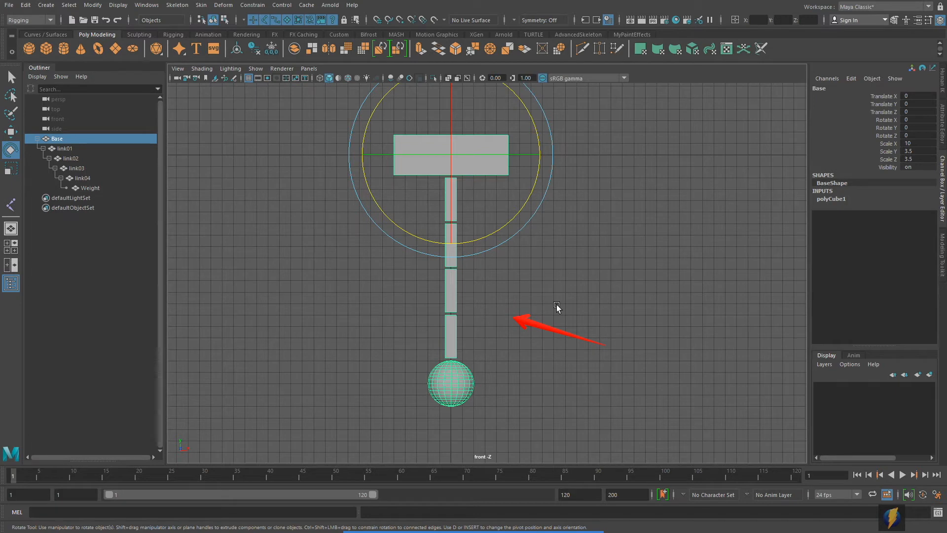
{"action": "key", "text": "Escape"}
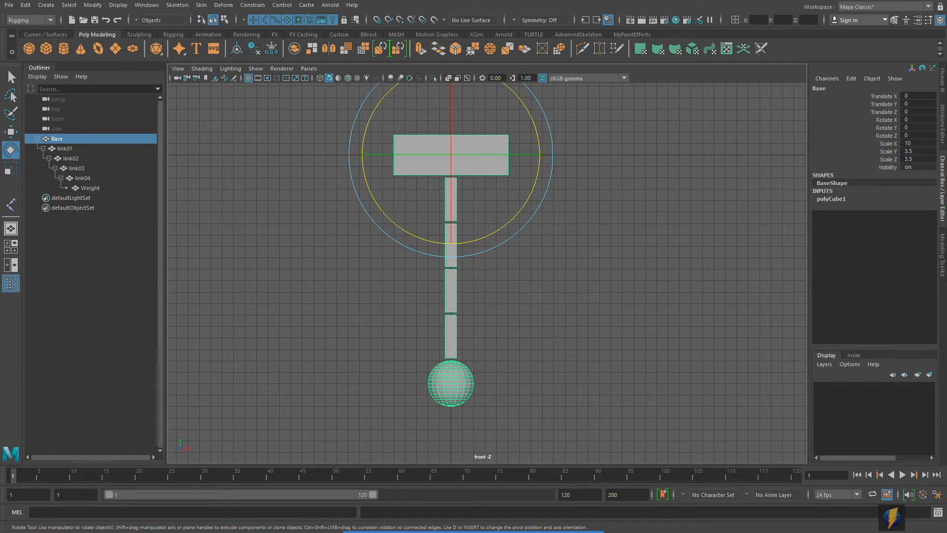
{"action": "middle_click_drag", "start_coordinate": [661, 201], "coordinate": [647, 224], "text": "alt"}
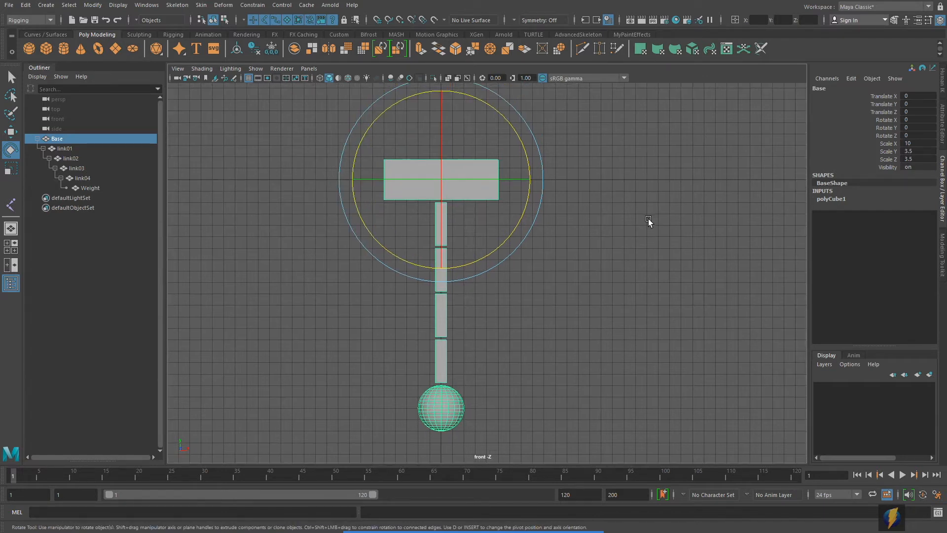
{"action": "left_click", "coordinate": [593, 201]}
{"action": "left_click", "coordinate": [482, 184]}
{"action": "left_click", "coordinate": [510, 512]}
{"action": "mouse_move", "coordinate": [326, 348]}
{"action": "left_mouse_down"}
{"action": "mouse_move", "coordinate": [241, 186]}
{"action": "mouse_move", "coordinate": [114, 25]}
{"action": "left_mouse_up"}
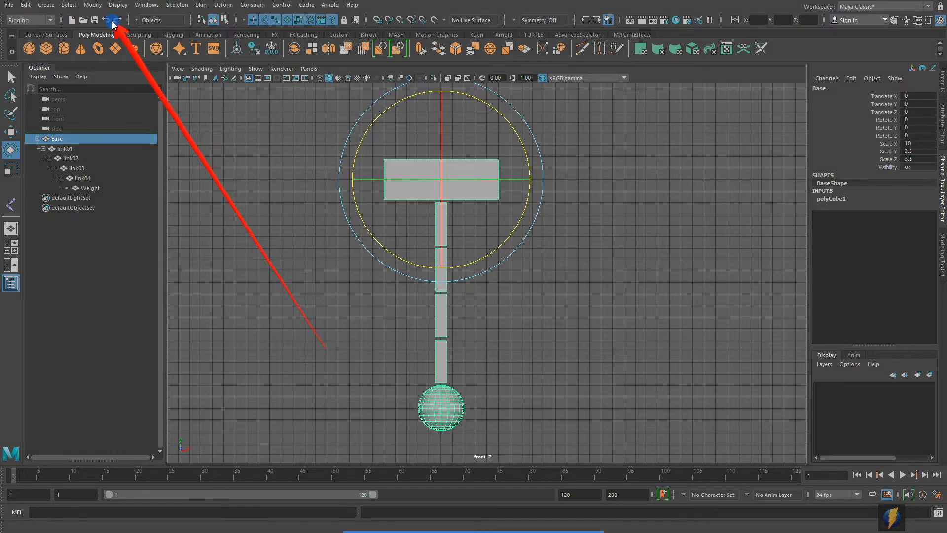
{"action": "left_click", "coordinate": [96, 7]}
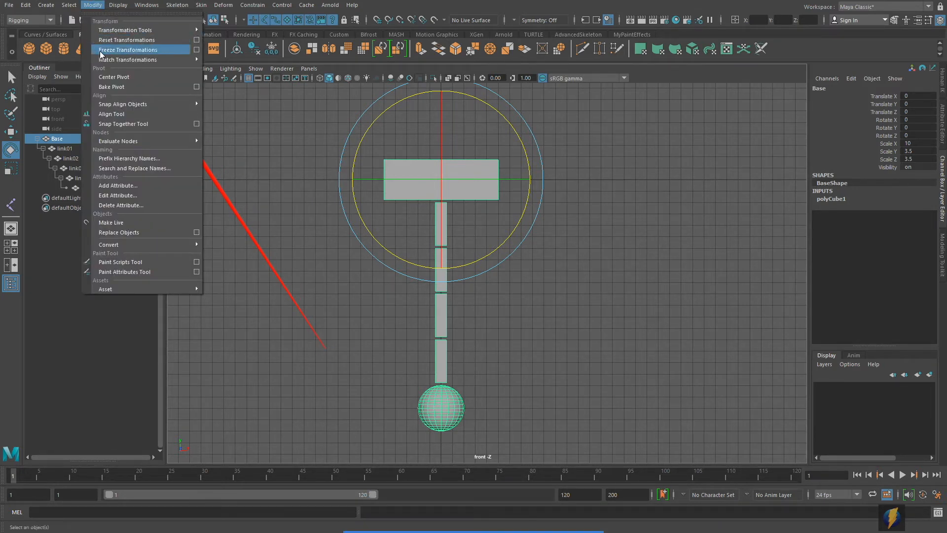
{"action": "left_click", "coordinate": [161, 50]}
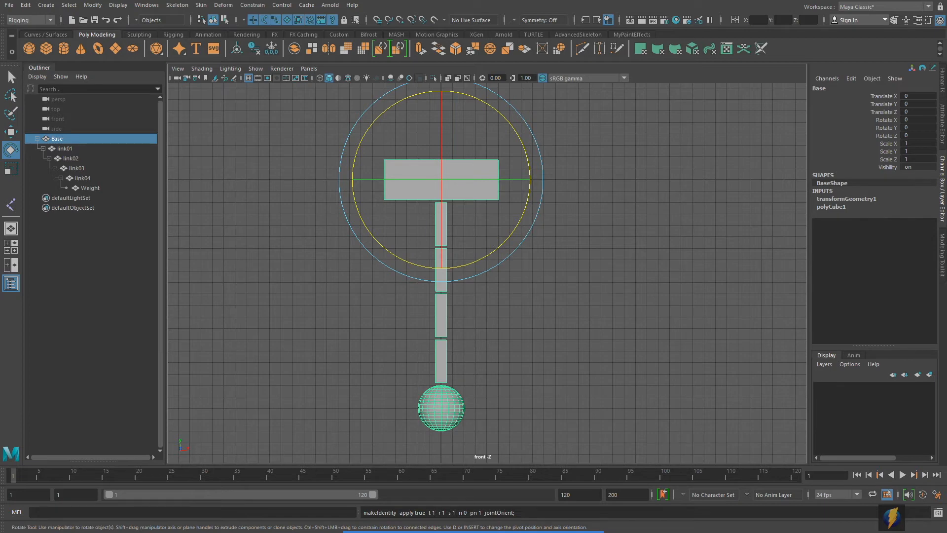
Try moving Base about -8.7 units in X and -0.3 units in Y to test the chain, and undo the move.
{"action": "left_click", "coordinate": [11, 133]}
{"action": "scroll", "coordinate": [494, 308], "scroll_direction": "down", "scroll_amount": 3}
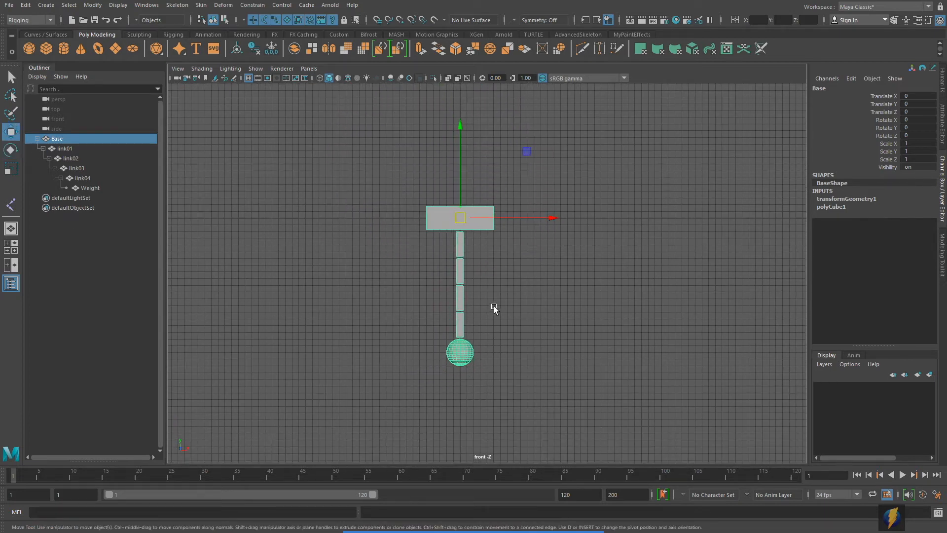
{"action": "middle_click_drag", "start_coordinate": [494, 308], "coordinate": [492, 317], "text": "alt"}
{"action": "left_click_drag", "start_coordinate": [526, 167], "coordinate": [459, 165]}
{"action": "key", "text": "ctrl+z"}
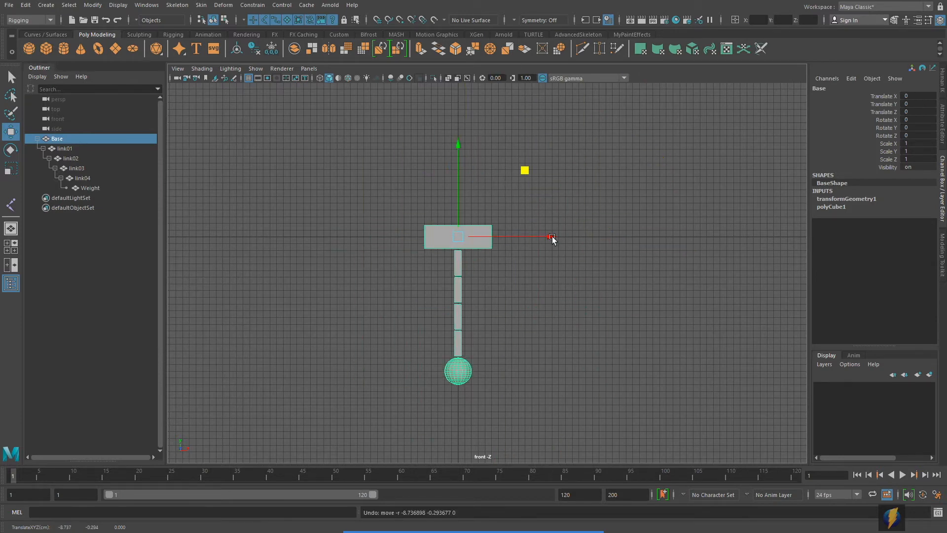
Try rotating Base around Z with the frozen transformations, undo the rotation and clear the selection.
{"action": "key", "text": "e"}
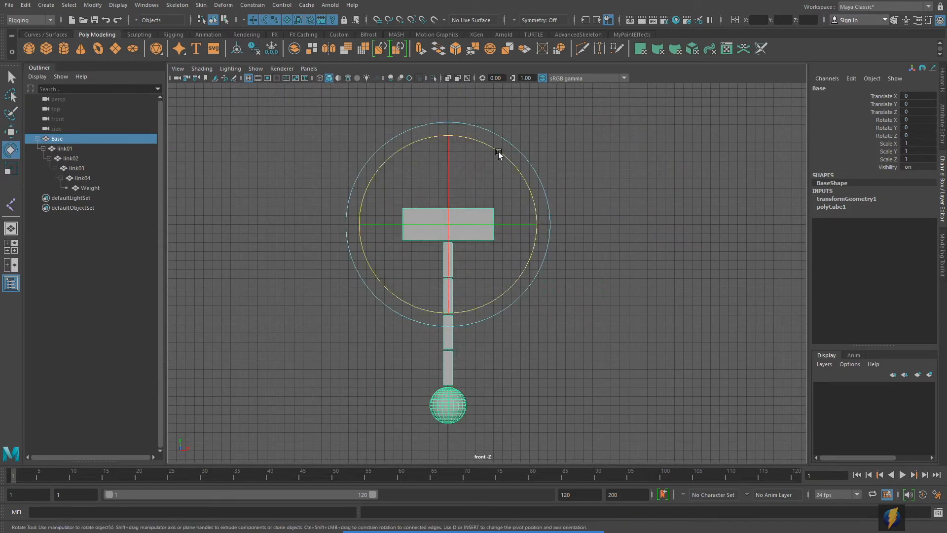
{"action": "left_click_drag", "start_coordinate": [499, 152], "coordinate": [562, 227]}
{"action": "key", "text": "ctrl+z"}
{"action": "left_click", "coordinate": [599, 215]}
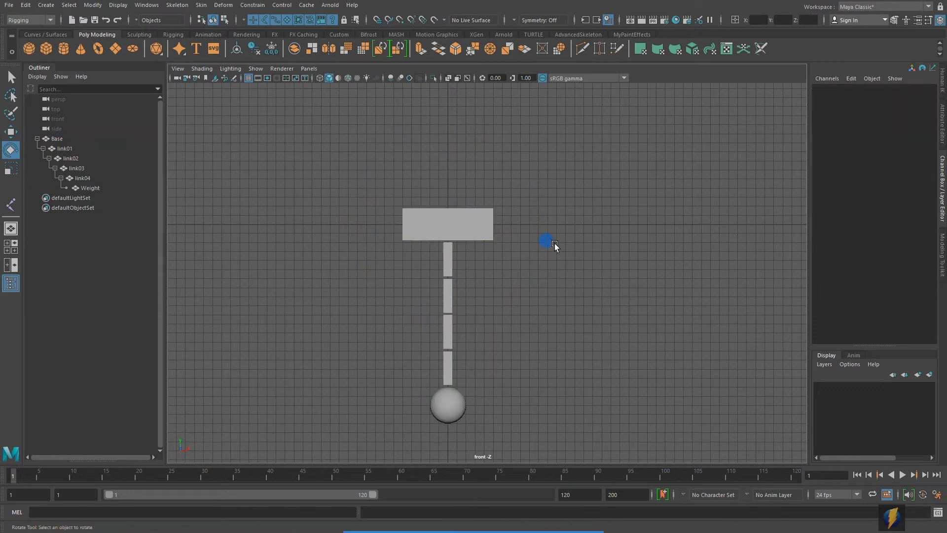
Try rotating link01 about 61° around Z to test the links below it, and undo the rotation.
{"action": "left_click", "coordinate": [452, 261]}
{"action": "middle_click_drag", "start_coordinate": [527, 267], "coordinate": [545, 234], "text": "alt"}
{"action": "right_click_drag", "start_coordinate": [486, 264], "coordinate": [504, 262], "text": "alt"}
{"action": "left_click_drag", "start_coordinate": [535, 144], "coordinate": [447, 101]}
{"action": "key", "text": "ctrl+z"}
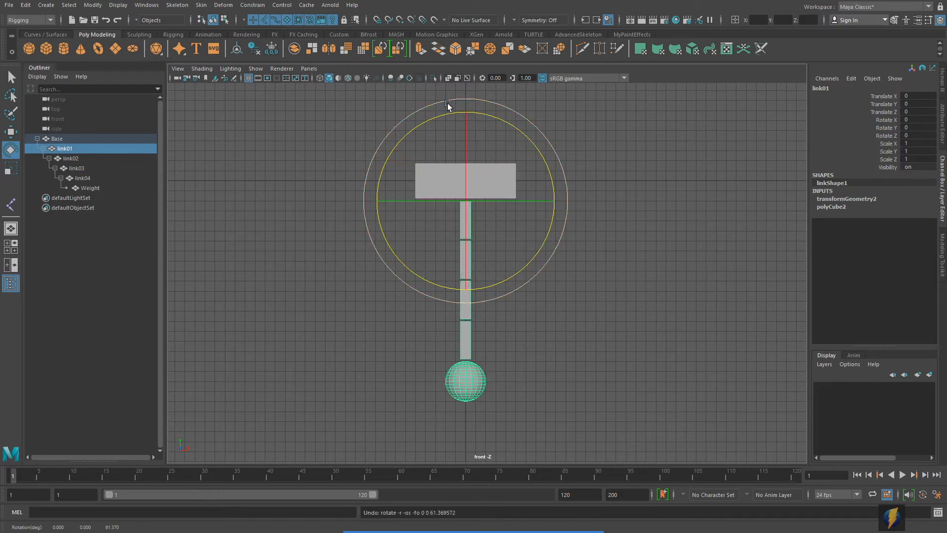
Try rotating Weight about 48° around Z, and undo the rotation.
{"action": "key", "text": "Down"}
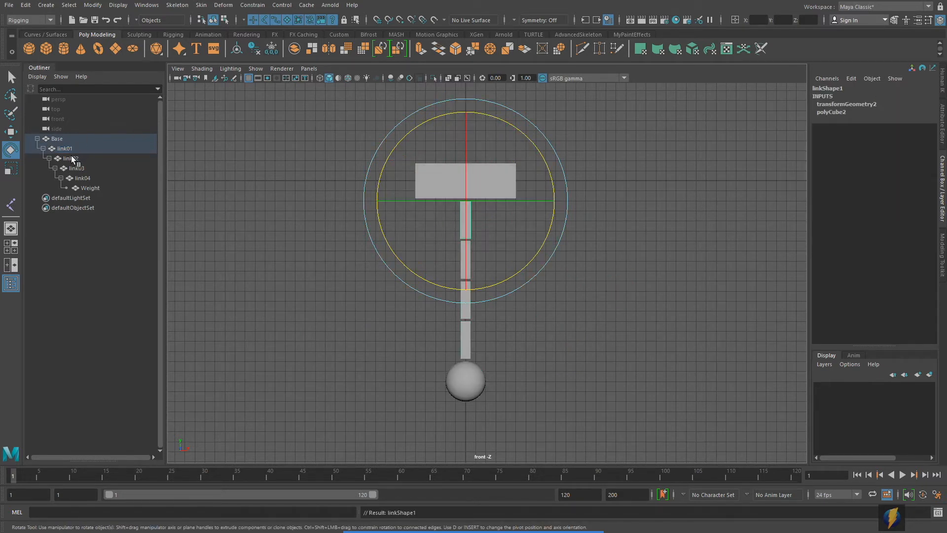
{"action": "left_click", "coordinate": [99, 187]}
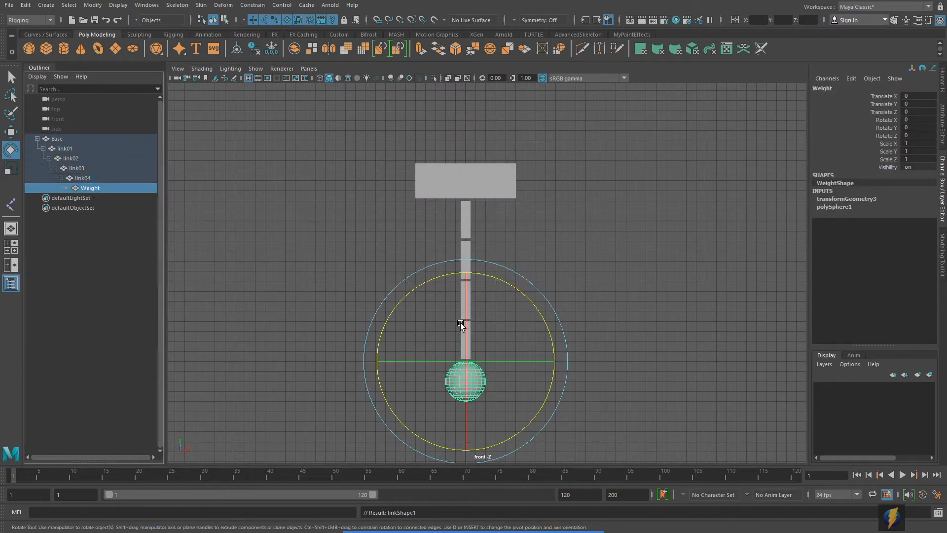
{"action": "middle_click_drag", "start_coordinate": [460, 322], "coordinate": [458, 304], "text": "alt"}
{"action": "left_click_drag", "start_coordinate": [516, 273], "coordinate": [441, 230]}
{"action": "key", "text": "ctrl+z"}
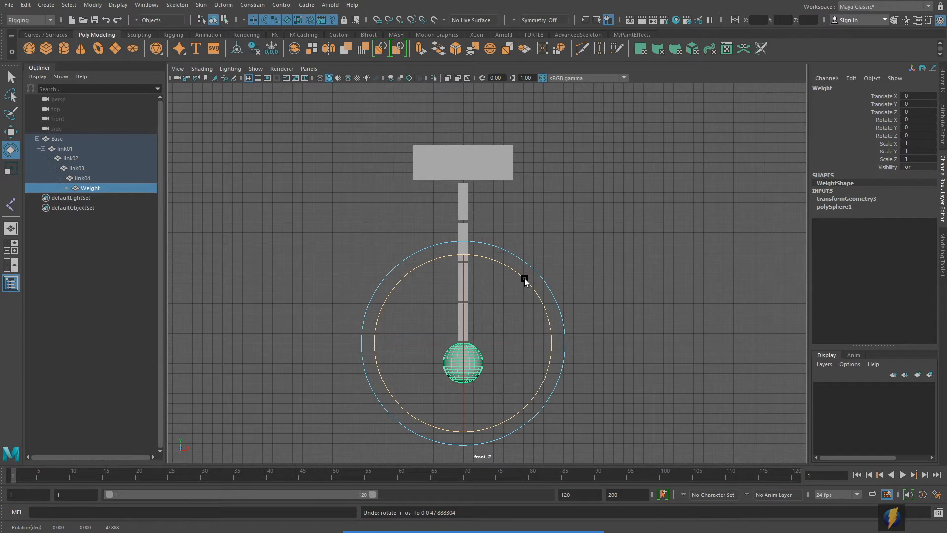
Pose the lower chain by rotating link04 around Z and link03 about -67° around Z.
{"action": "key", "text": "Up"}
{"action": "left_click_drag", "start_coordinate": [512, 232], "coordinate": [457, 205]}
{"action": "key", "text": "Up"}
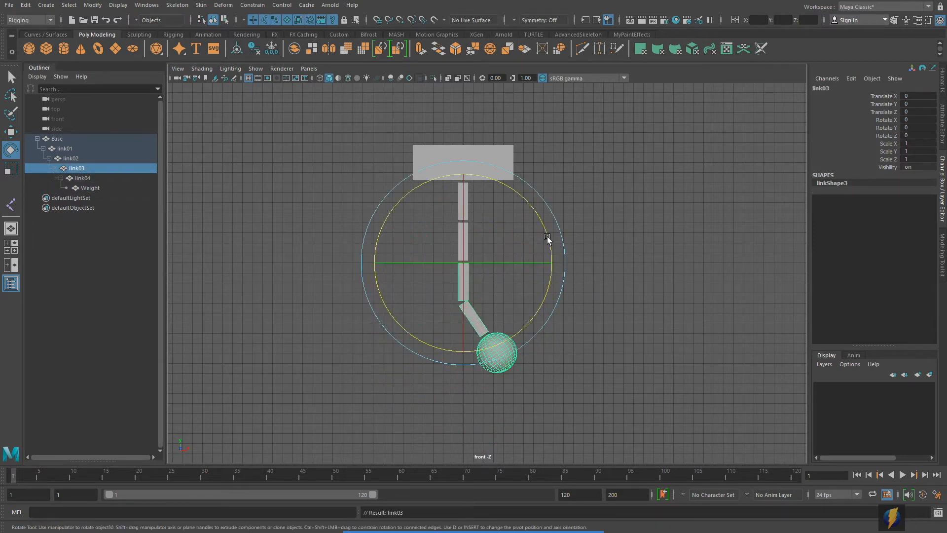
{"action": "left_click_drag", "start_coordinate": [519, 193], "coordinate": [640, 290]}
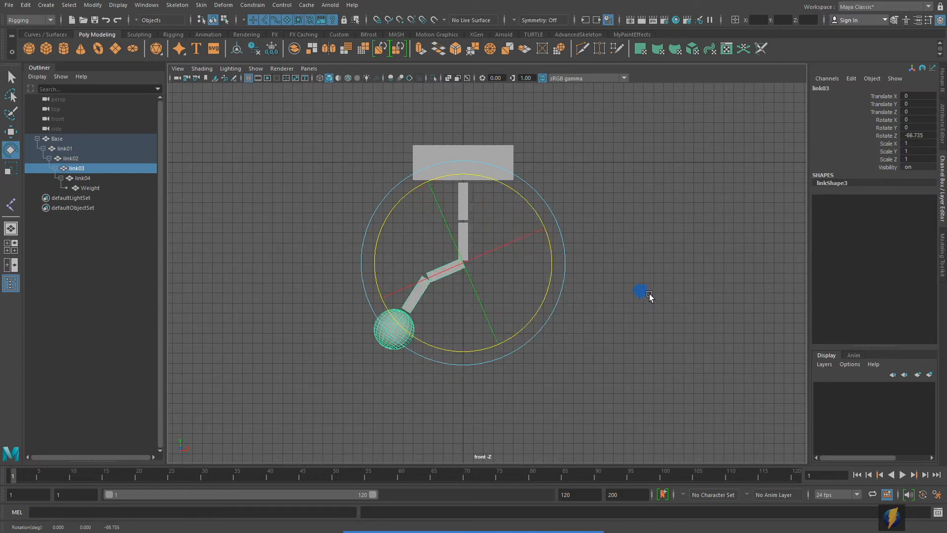
Rotate link02 around Z and try rotating link01 about -65° around Z, undoing only the link01 rotation.
{"action": "key", "text": "Up"}
{"action": "left_click_drag", "start_coordinate": [529, 179], "coordinate": [510, 111]}
{"action": "key", "text": "Up"}
{"action": "left_click_drag", "start_coordinate": [537, 130], "coordinate": [633, 271]}
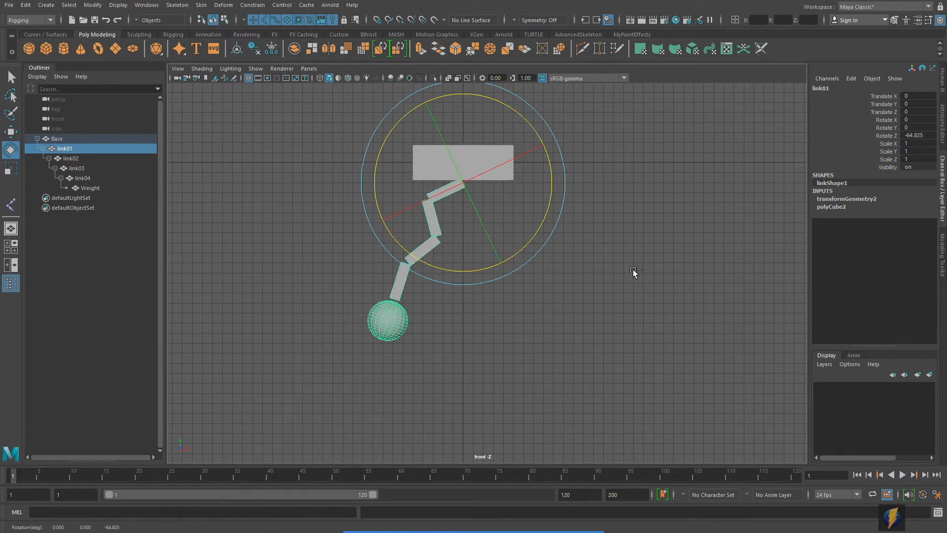
{"action": "key", "text": "ctrl+z"}
Set Rotate X, Y and Z to 0 for link01 through Weight together, and clear the selection.
{"action": "left_click", "coordinate": [91, 188], "text": "shift"}
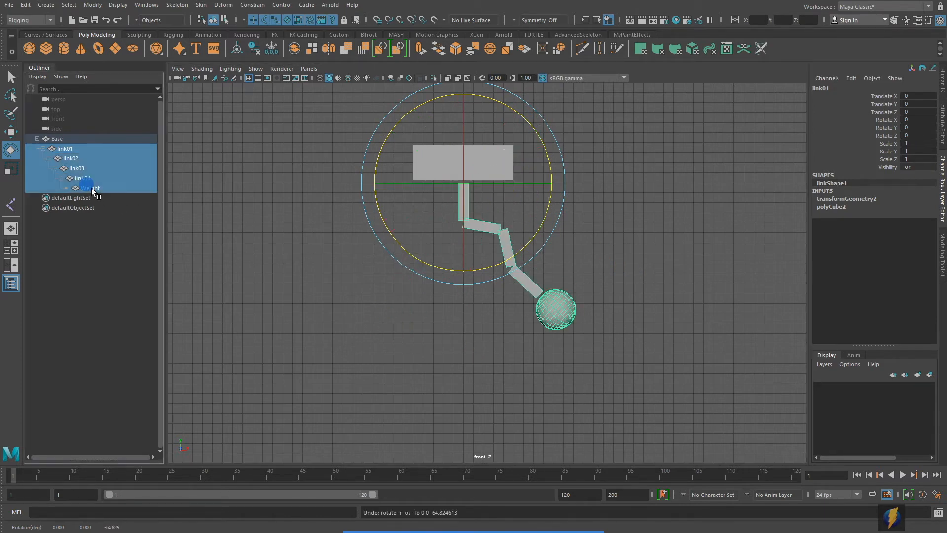
{"action": "left_click_drag", "start_coordinate": [915, 120], "coordinate": [916, 135]}
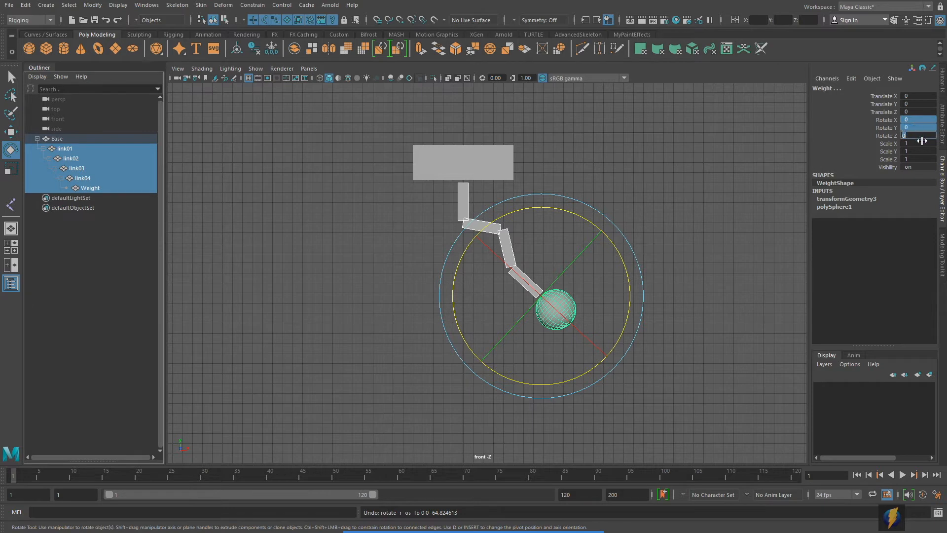
{"action": "type", "text": "0"}
{"action": "key", "text": "Return"}
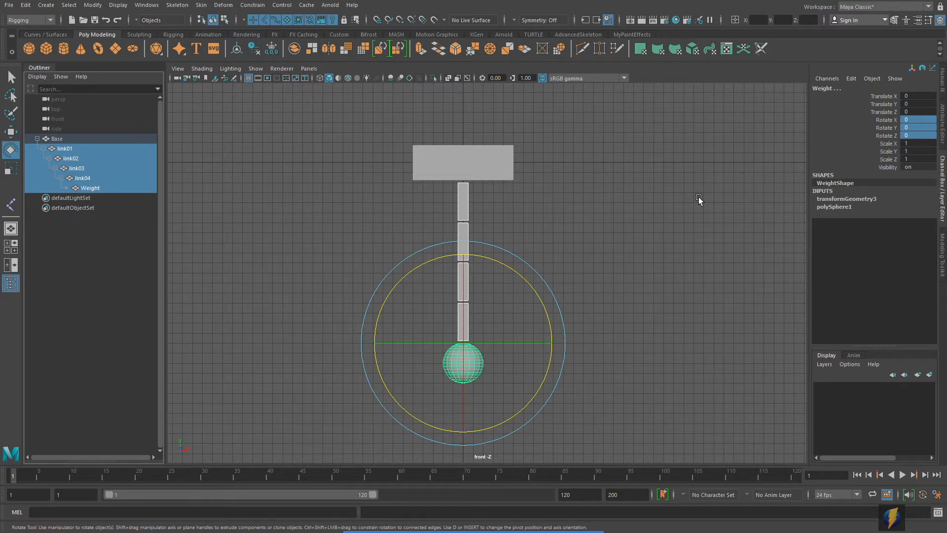
{"action": "left_click", "coordinate": [673, 216]}
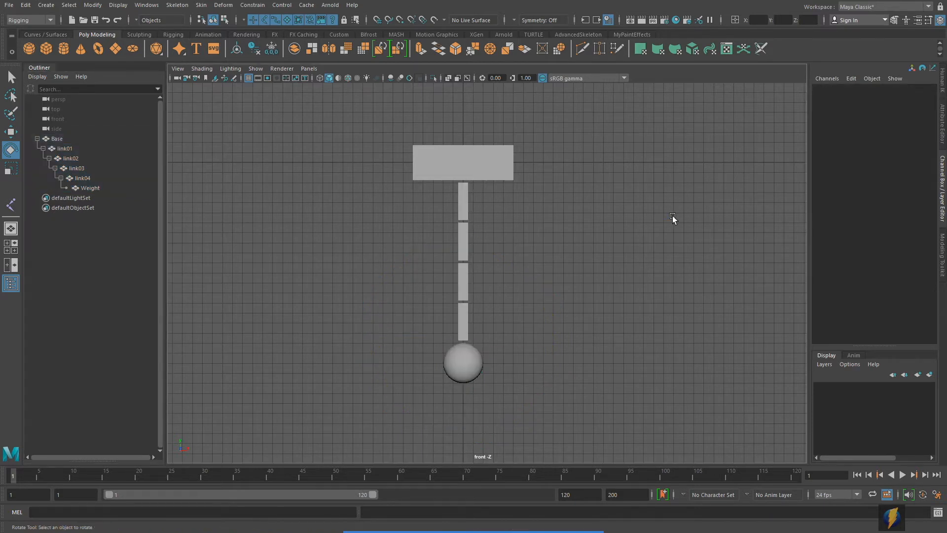
Try rotating only link01 around Z to swing the straight chain, and undo the rotation.
{"action": "left_click", "coordinate": [464, 199]}
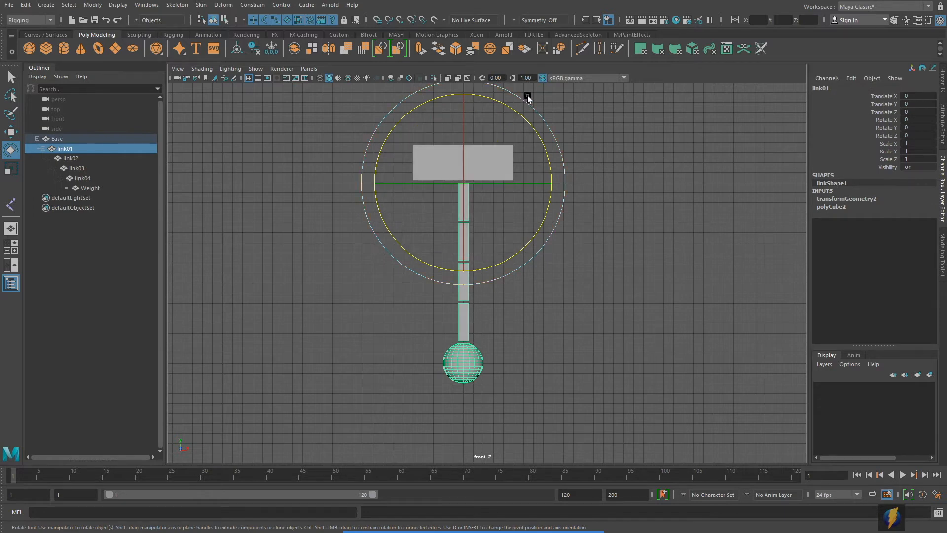
{"action": "left_click_drag", "start_coordinate": [507, 101], "coordinate": [469, 78]}
{"action": "key", "text": "ctrl+z"}
Try rotating all four links and Weight together around Z, undo the rotation and clear the selection.
{"action": "left_click_drag", "start_coordinate": [414, 410], "coordinate": [582, 221]}
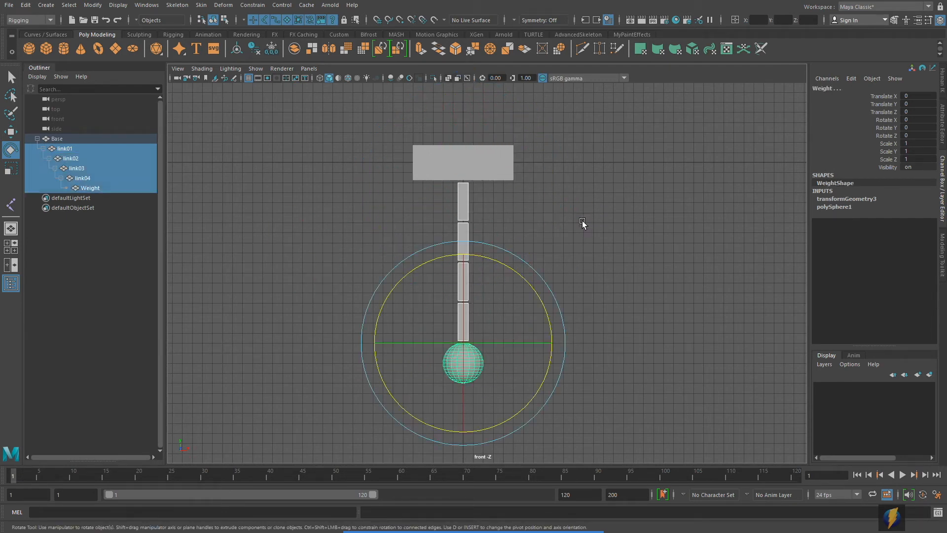
{"action": "left_click_drag", "start_coordinate": [492, 258], "coordinate": [518, 268]}
{"action": "key", "text": "ctrl+z"}
{"action": "left_click", "coordinate": [567, 206]}
Try rotating only link01 about 21° around Z, and undo the rotation.
{"action": "left_click", "coordinate": [464, 200]}
{"action": "left_click_drag", "start_coordinate": [549, 145], "coordinate": [511, 125]}
{"action": "key", "text": "ctrl+z"}
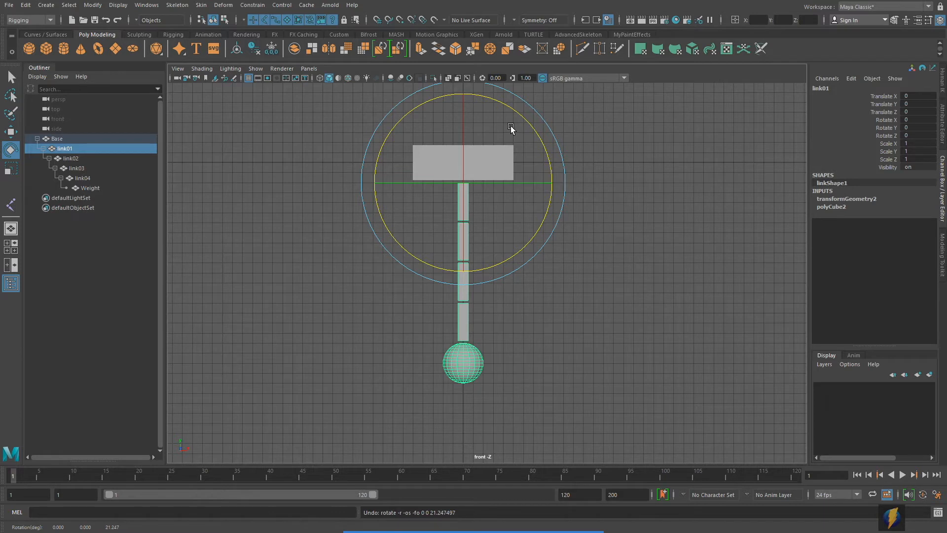
{"action": "mouse_move", "coordinate": [534, 531]}
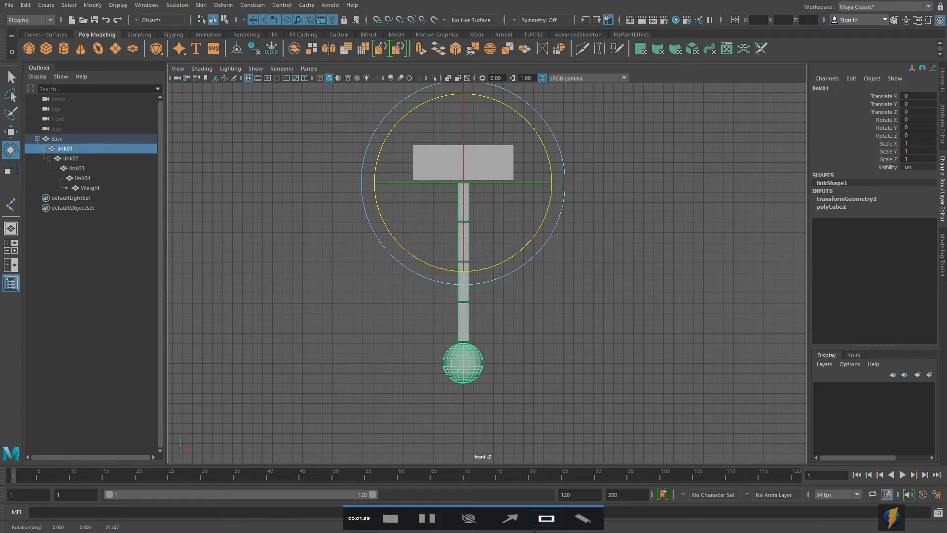
{"action": "left_click", "coordinate": [511, 518]}
{"action": "mouse_move", "coordinate": [324, 362]}
{"action": "left_mouse_down"}
{"action": "mouse_move", "coordinate": [84, 143]}
{"action": "mouse_move", "coordinate": [94, 194]}
{"action": "mouse_move", "coordinate": [80, 147]}
{"action": "mouse_move", "coordinate": [115, 204]}
{"action": "left_mouse_up"}
{"action": "left_click", "coordinate": [622, 285]}
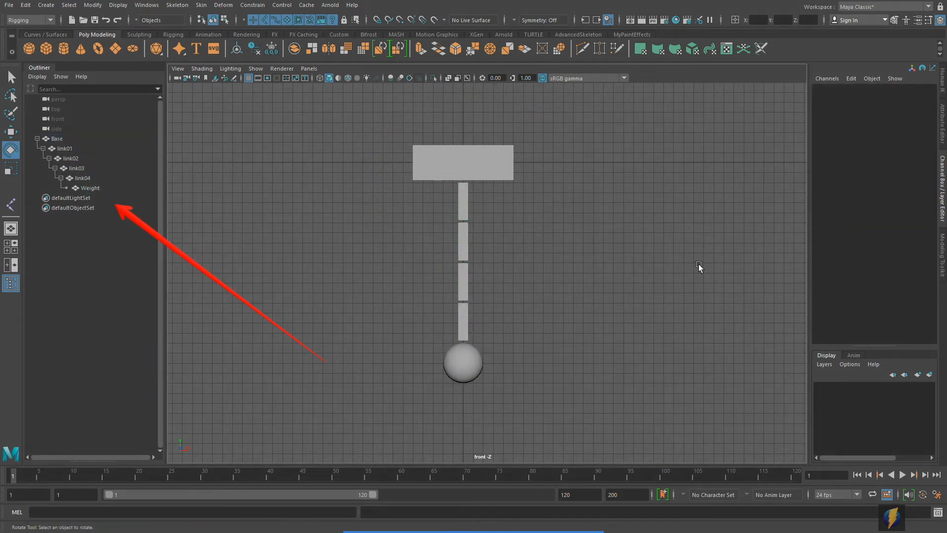
Try rotating only link01 about -48° around Z, and undo the rotation.
{"action": "left_click", "coordinate": [463, 204]}
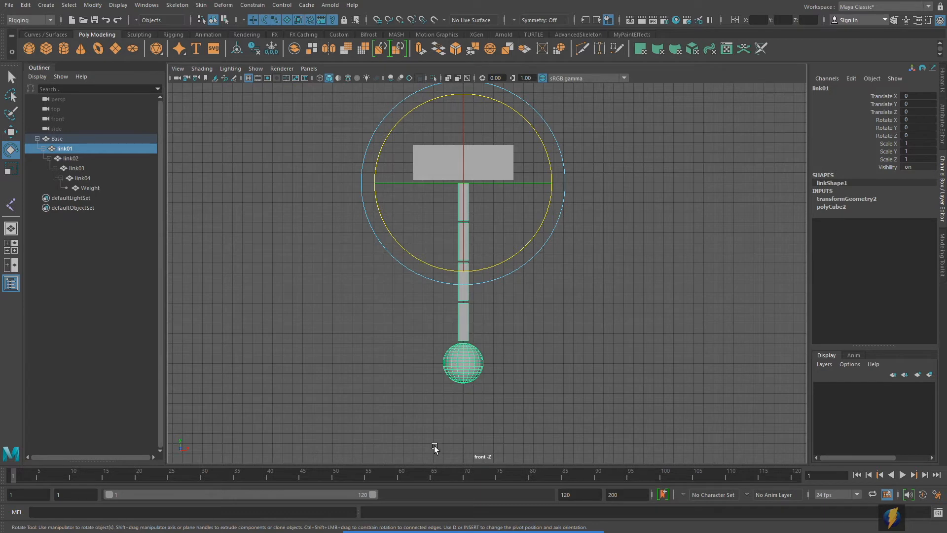
{"action": "mouse_move", "coordinate": [706, 310]}
{"action": "left_mouse_down"}
{"action": "mouse_move", "coordinate": [567, 226]}
{"action": "mouse_move", "coordinate": [468, 196]}
{"action": "left_mouse_up"}
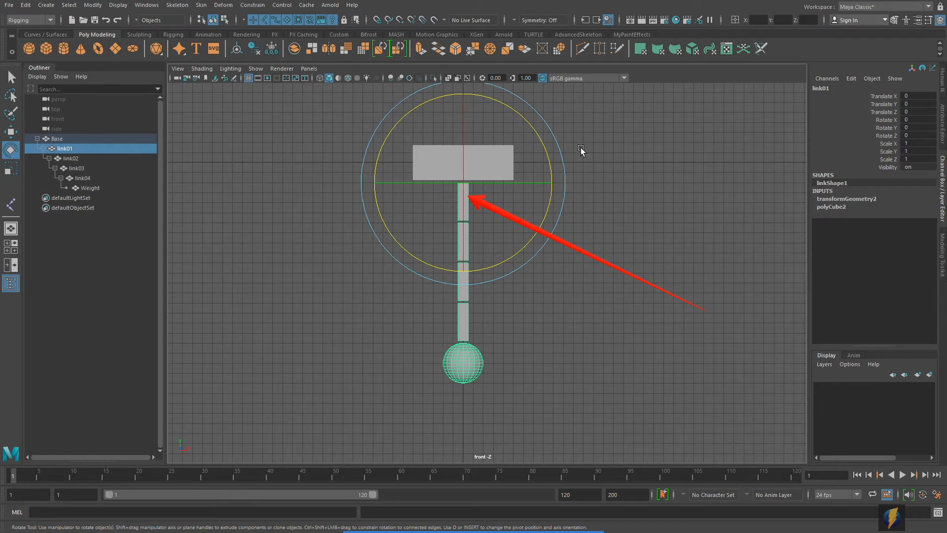
{"action": "mouse_move", "coordinate": [520, 114]}
{"action": "left_mouse_down"}
{"action": "mouse_move", "coordinate": [564, 169]}
{"action": "mouse_move", "coordinate": [523, 137]}
{"action": "mouse_move", "coordinate": [448, 105]}
{"action": "mouse_move", "coordinate": [530, 156]}
{"action": "mouse_move", "coordinate": [557, 188]}
{"action": "mouse_move", "coordinate": [470, 126]}
{"action": "mouse_move", "coordinate": [541, 180]}
{"action": "left_mouse_up"}
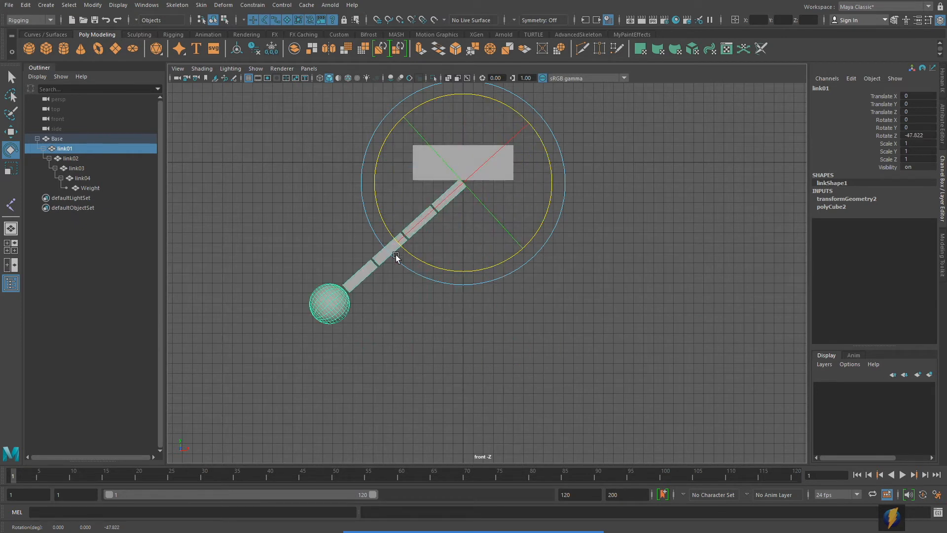
{"action": "key", "text": "ctrl+z"}
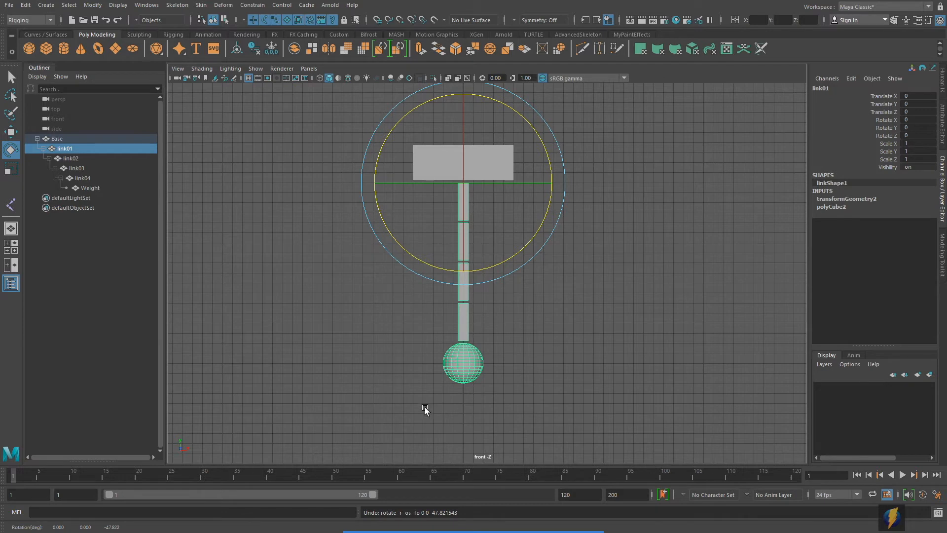
Select all four links and Weight and rotate them together about 27° around Z to curl the chain.
{"action": "left_click_drag", "start_coordinate": [405, 414], "coordinate": [579, 209]}
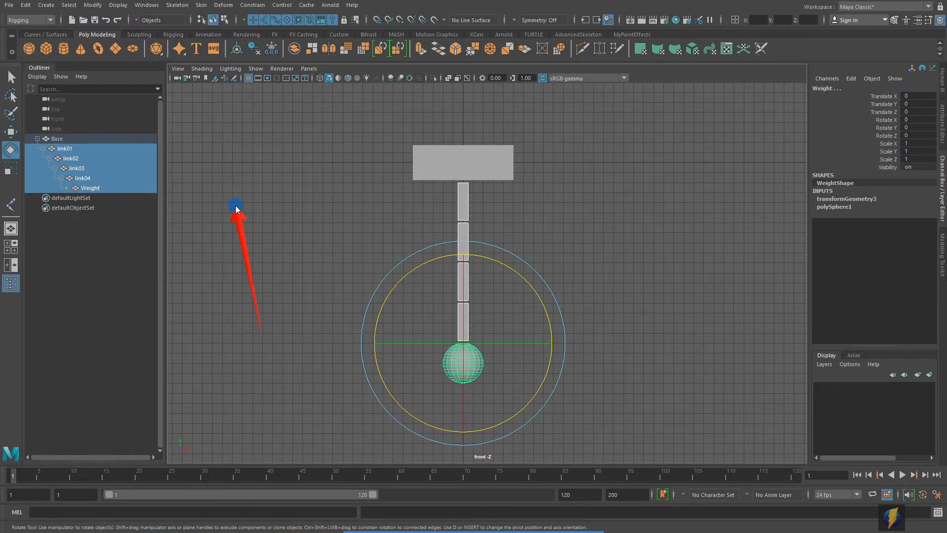
{"action": "left_click_drag", "start_coordinate": [511, 268], "coordinate": [632, 275]}
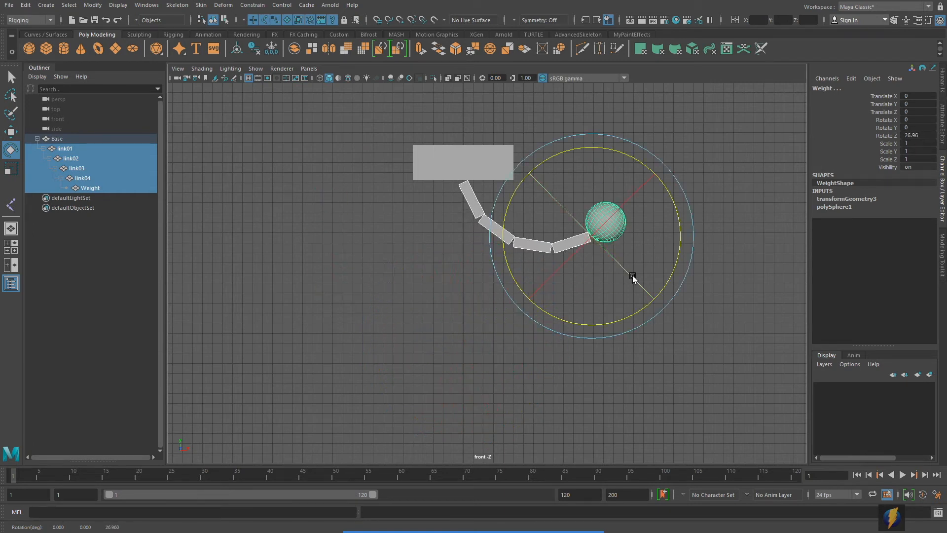
Undo the last chain rotation, and key all of Base's channels at frame 1.
{"action": "key", "text": "ctrl+z"}
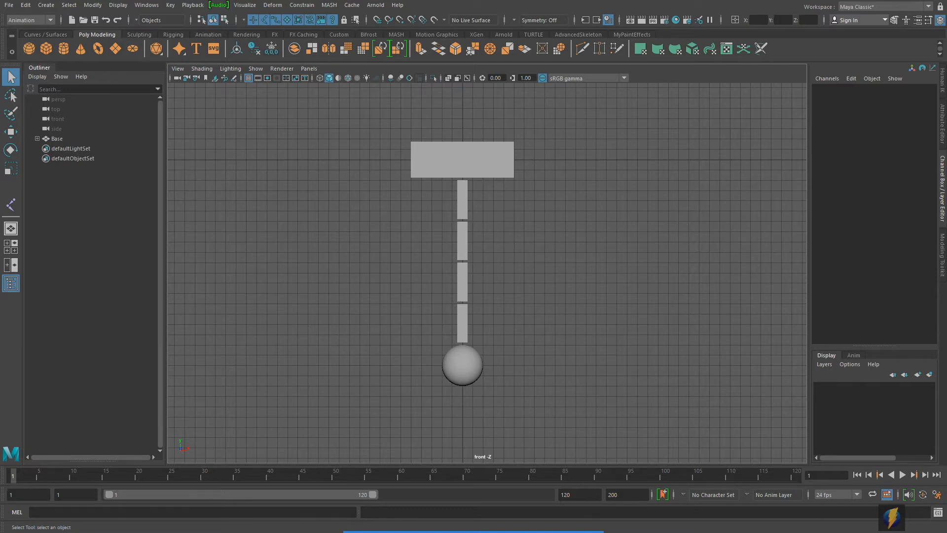
{"action": "left_click", "coordinate": [477, 159]}
{"action": "middle_click_drag", "start_coordinate": [570, 220], "coordinate": [454, 221], "text": "alt"}
{"action": "scroll", "coordinate": [567, 237], "scroll_direction": "down", "scroll_amount": 3}
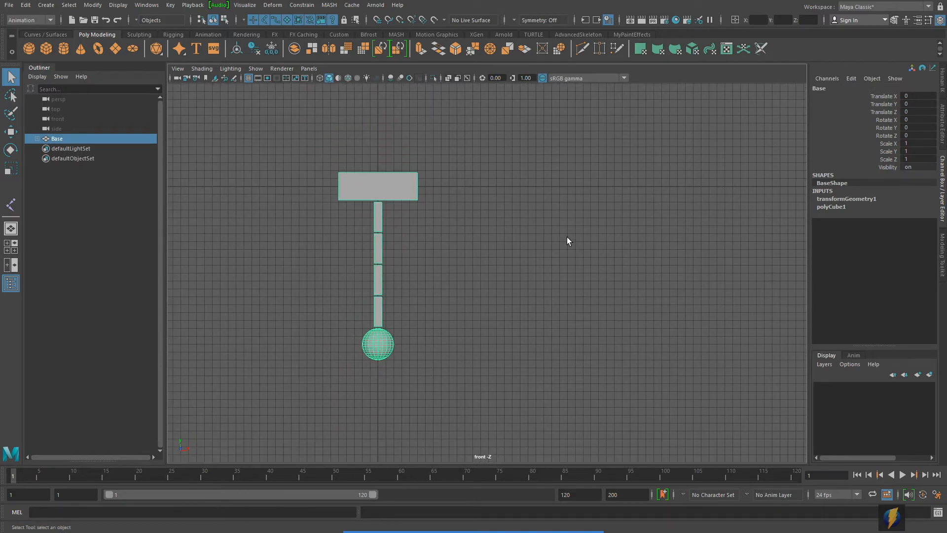
{"action": "middle_click_drag", "start_coordinate": [567, 236], "coordinate": [508, 224], "text": "alt"}
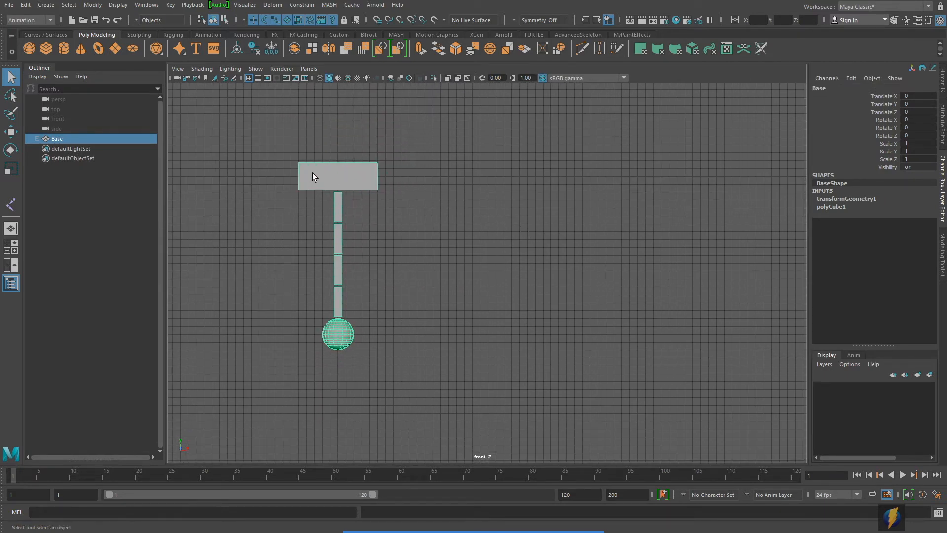
{"action": "middle_click_drag", "start_coordinate": [640, 224], "coordinate": [593, 222], "text": "alt"}
{"action": "right_click_drag", "start_coordinate": [634, 219], "coordinate": [600, 209], "text": "alt"}
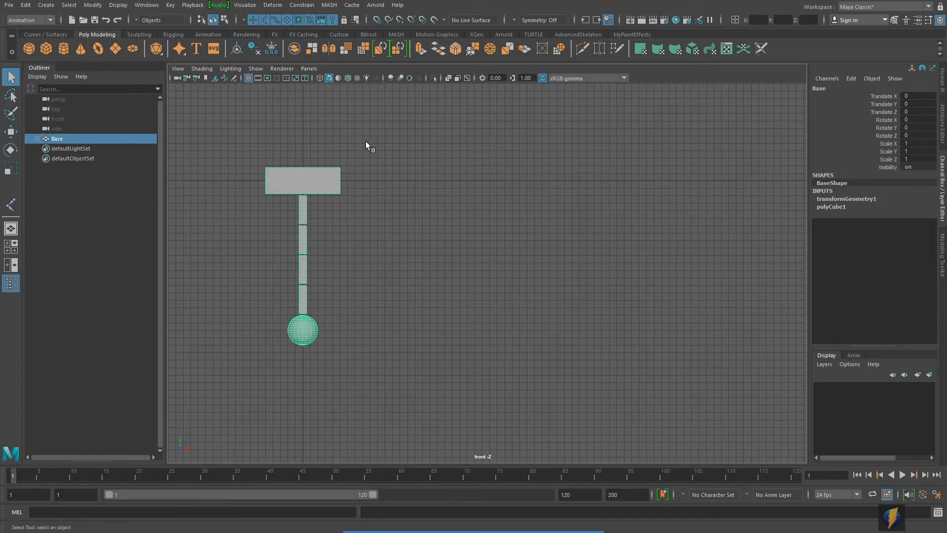
{"action": "key", "text": "w"}
{"action": "middle_click_drag", "start_coordinate": [493, 183], "coordinate": [487, 181], "text": "alt"}
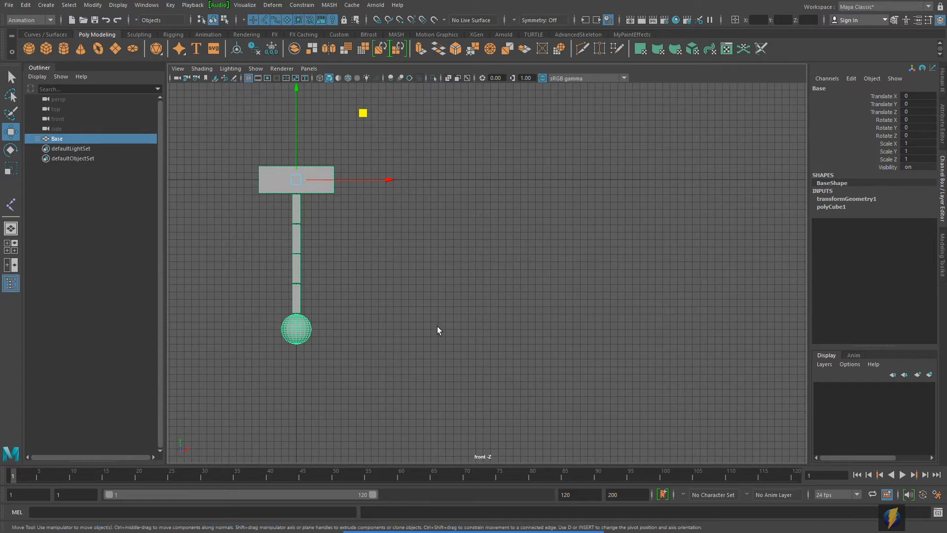
{"action": "key", "text": "s"}
At frame 24, move Base along X to 36 and key all its channels.
{"action": "left_click_drag", "start_coordinate": [10, 475], "coordinate": [38, 475]}
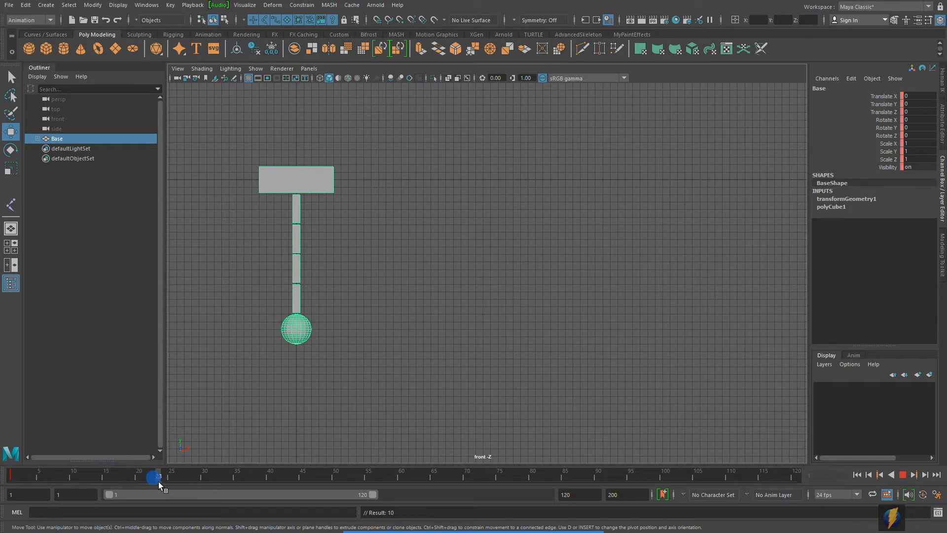
{"action": "left_click_drag", "start_coordinate": [162, 481], "coordinate": [162, 481]}
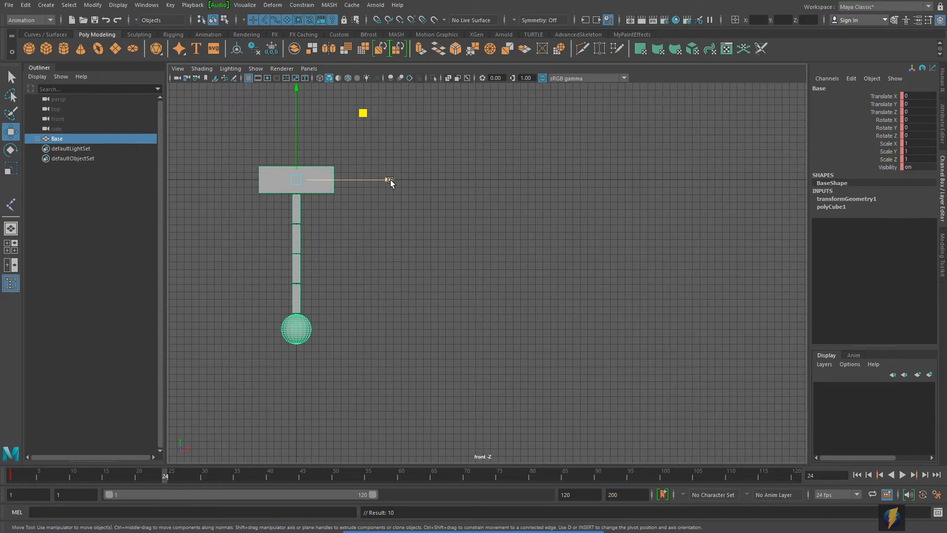
{"action": "left_click_drag", "start_coordinate": [425, 178], "coordinate": [567, 188]}
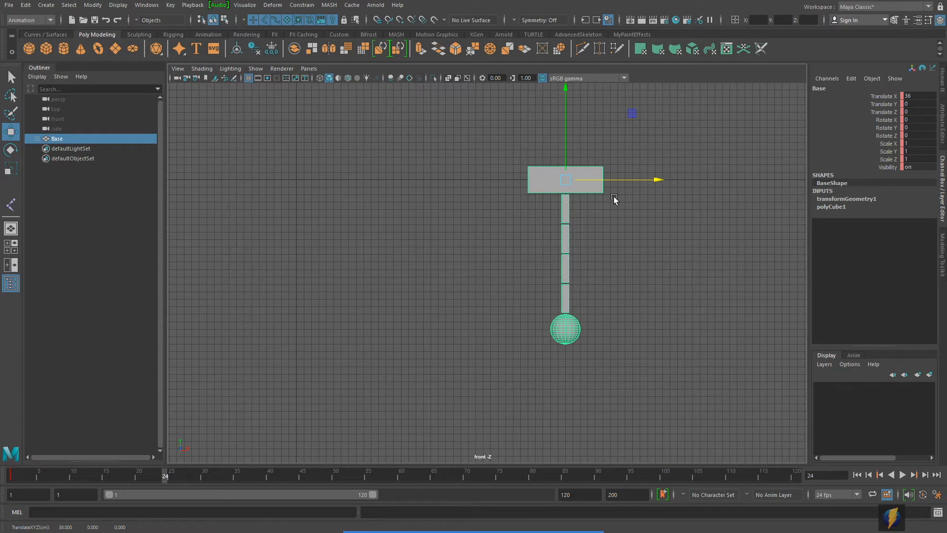
{"action": "key", "text": "s"}
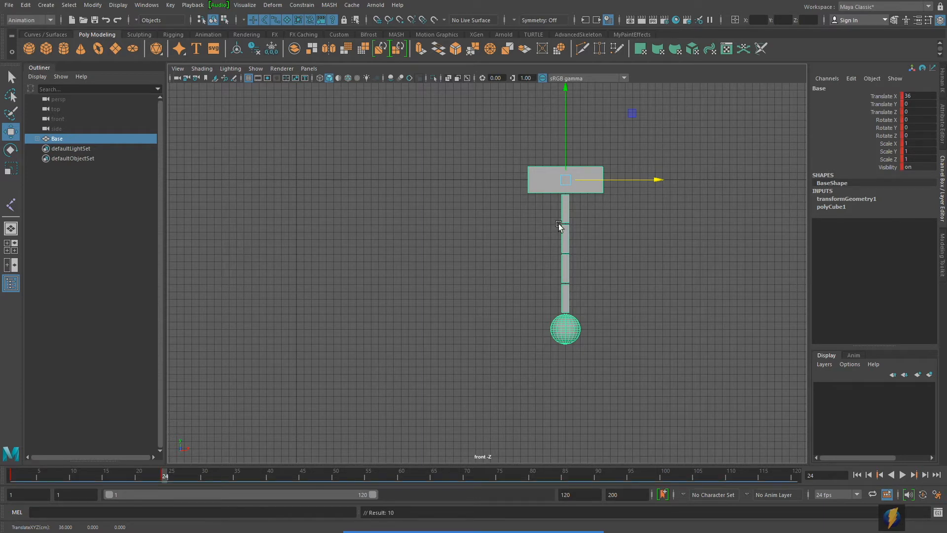
Play back Base's sideways move from frame 1, stop it and return to the start.
{"action": "left_click", "coordinate": [857, 475]}
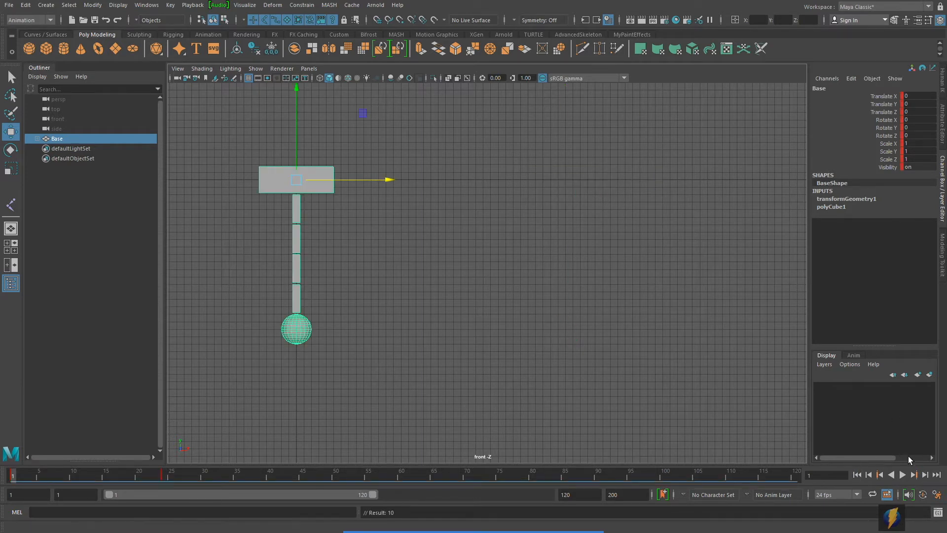
{"action": "left_click", "coordinate": [902, 474]}
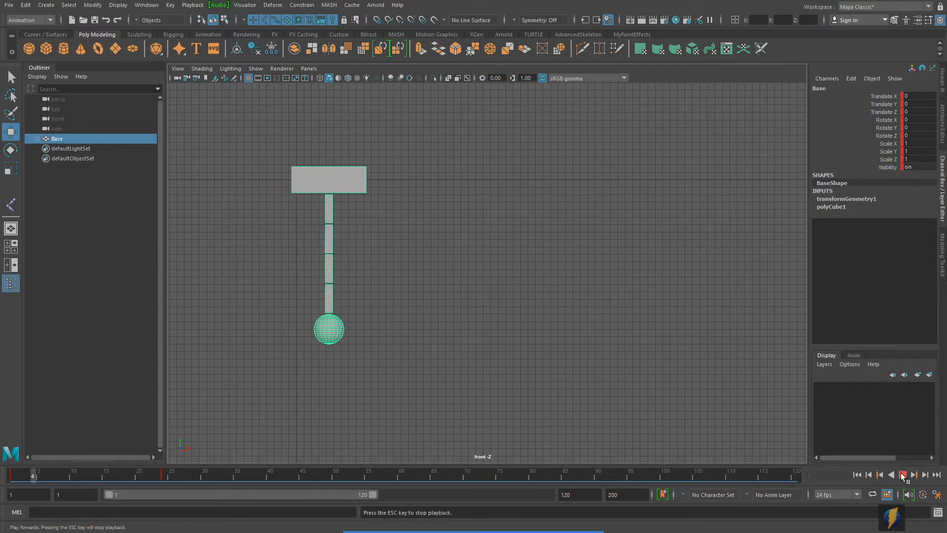
{"action": "left_click", "coordinate": [902, 475]}
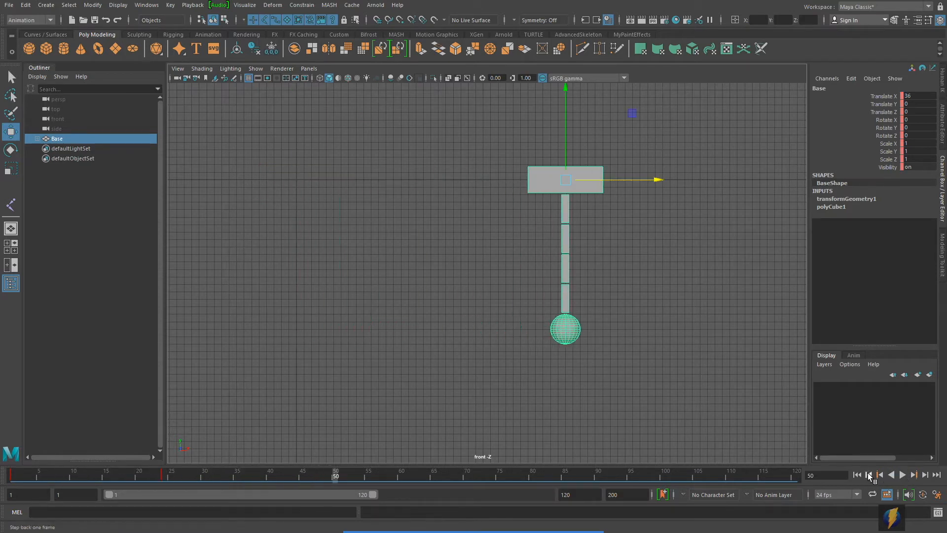
{"action": "left_click", "coordinate": [857, 475]}
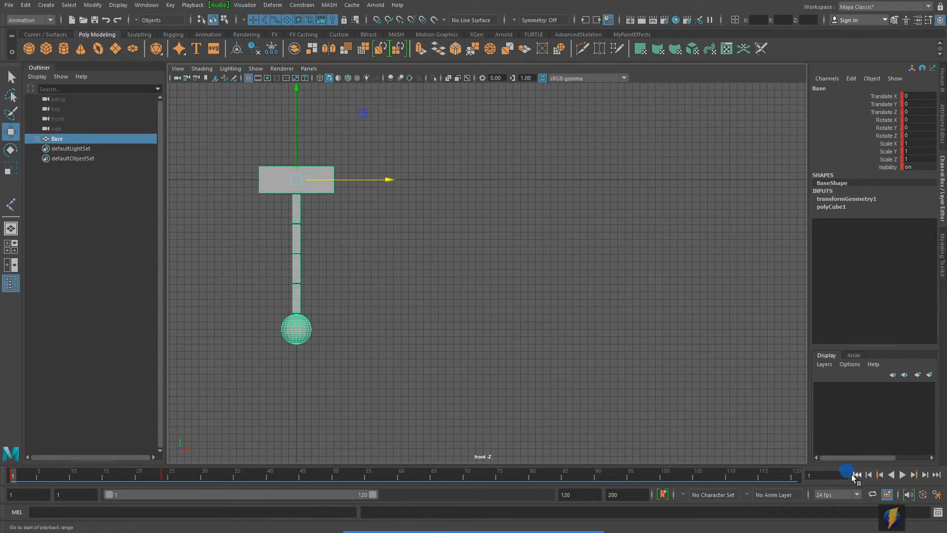
Retime Base's frame 24 key to frame 12, play back the shortened move and return to frame 1.
{"action": "left_click", "coordinate": [164, 477]}
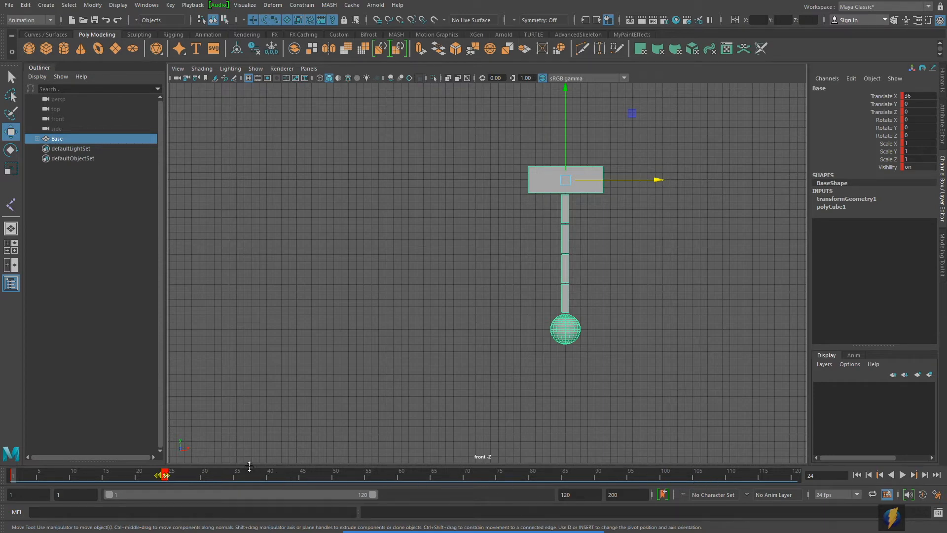
{"action": "left_click_drag", "start_coordinate": [164, 478], "coordinate": [11, 476]}
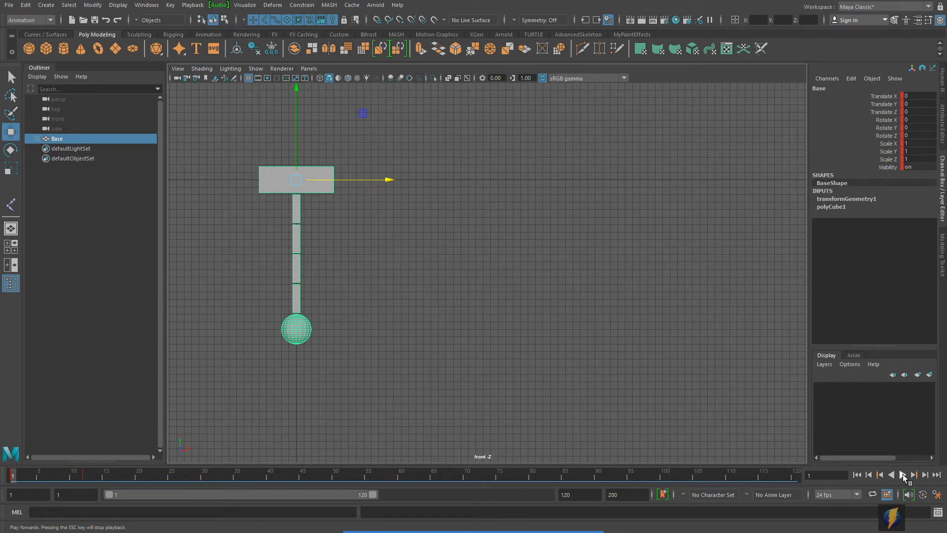
{"action": "left_click", "coordinate": [903, 475]}
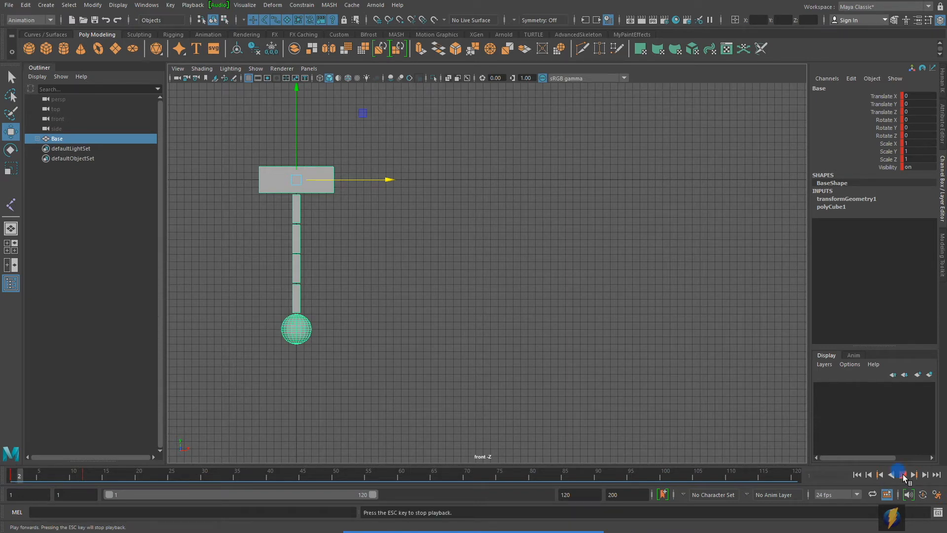
{"action": "left_click", "coordinate": [903, 475]}
{"action": "left_click", "coordinate": [855, 474]}
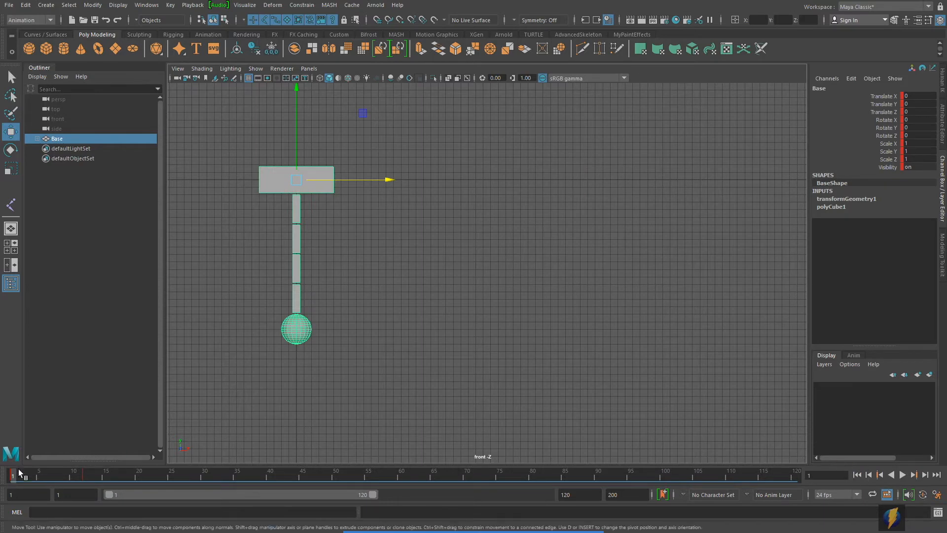
Shift Base's keys in time so the move starts at frame 12 and ends at frame 24.
{"action": "mouse_move", "coordinate": [19, 471]}
{"action": "left_mouse_down"}
{"action": "mouse_move", "coordinate": [61, 484]}
{"action": "mouse_move", "coordinate": [12, 474]}
{"action": "left_mouse_up"}
{"action": "left_click_drag", "start_coordinate": [14, 478], "coordinate": [123, 483], "text": "shift"}
{"action": "left_click", "coordinate": [230, 473]}
{"action": "left_click", "coordinate": [160, 477]}
{"action": "left_click", "coordinate": [158, 477], "text": "shift"}
{"action": "left_click_drag", "start_coordinate": [158, 477], "coordinate": [164, 476]}
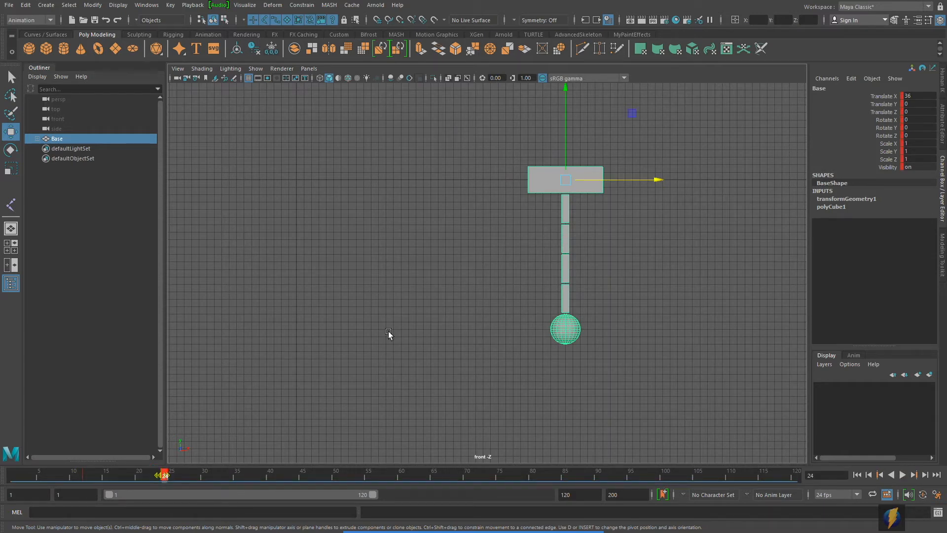
Play back the delayed move from frame 1, and scrub to about frame 28 and back to the start.
{"action": "key", "text": "alt+shift+v"}
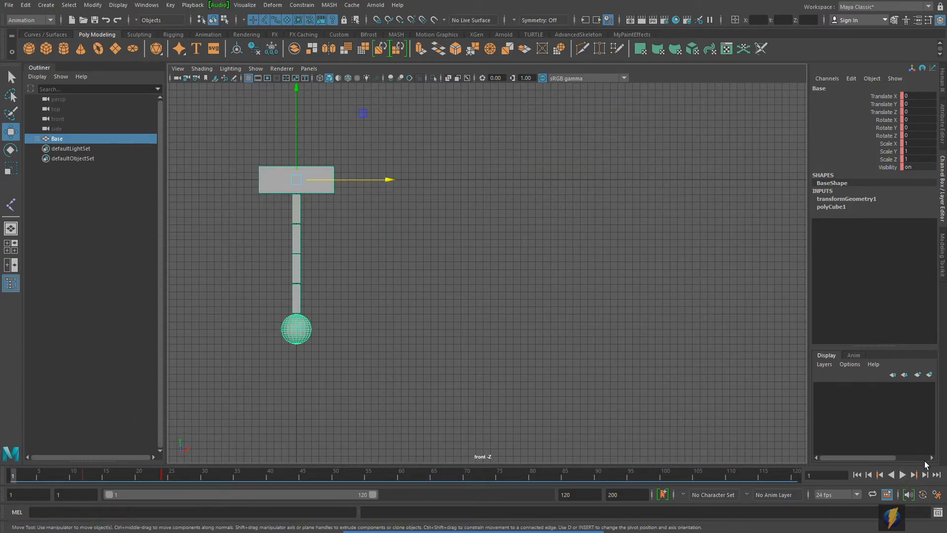
{"action": "left_click", "coordinate": [903, 475]}
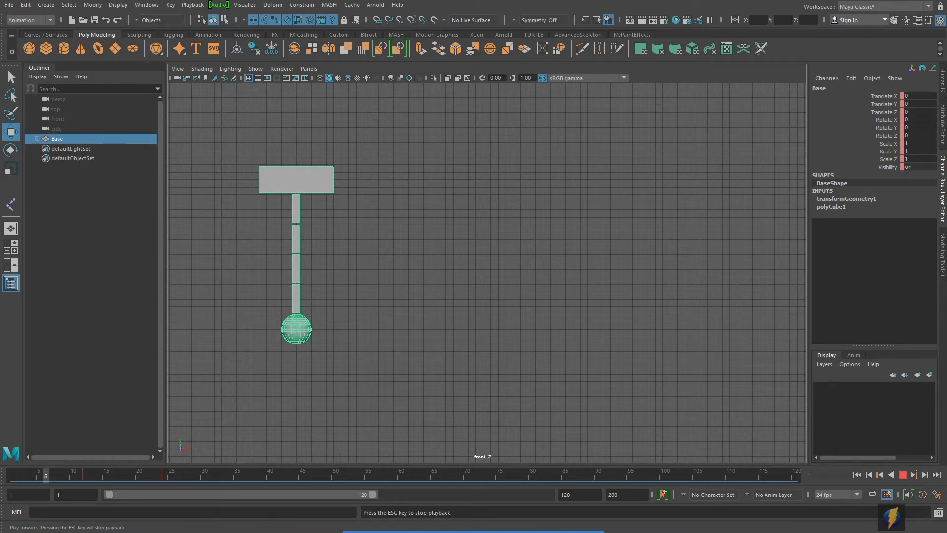
{"action": "left_click", "coordinate": [903, 475]}
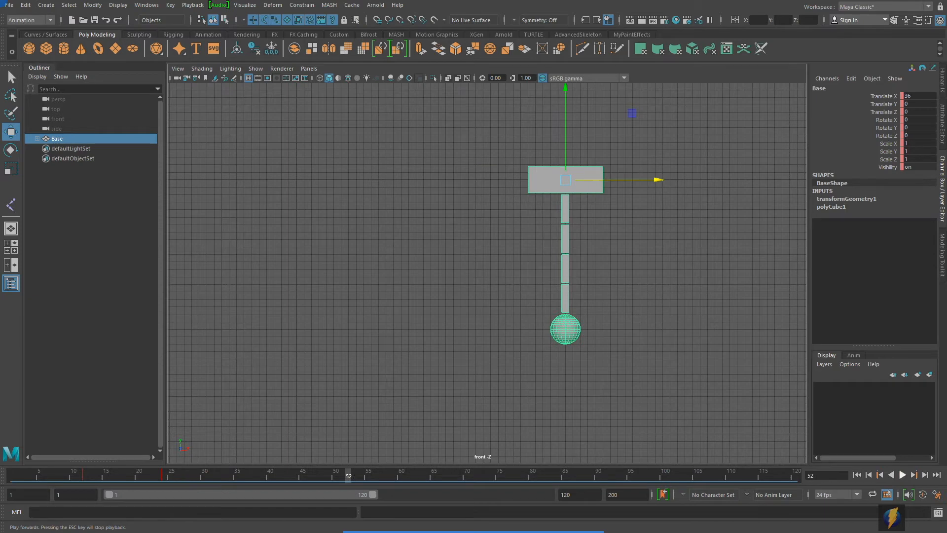
{"action": "left_click", "coordinate": [857, 475]}
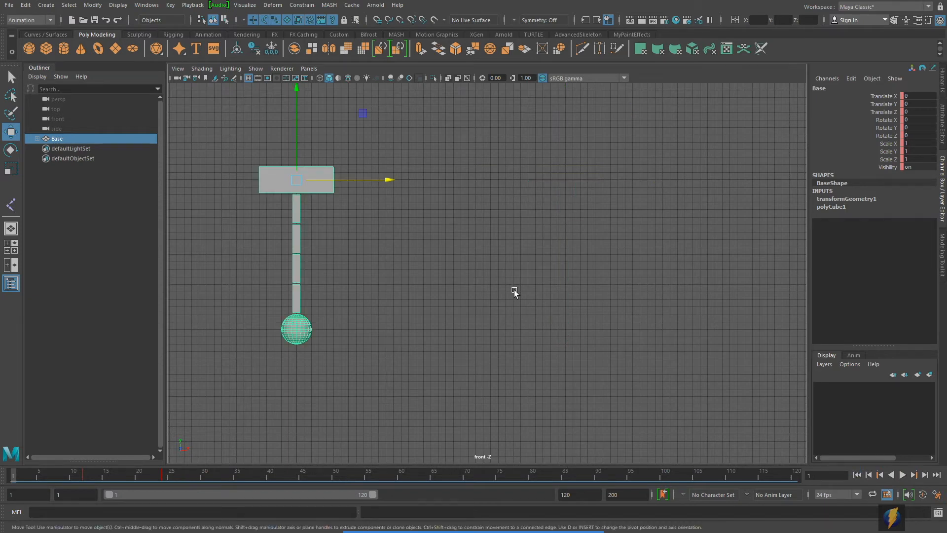
{"action": "left_click_drag", "start_coordinate": [28, 478], "coordinate": [191, 483]}
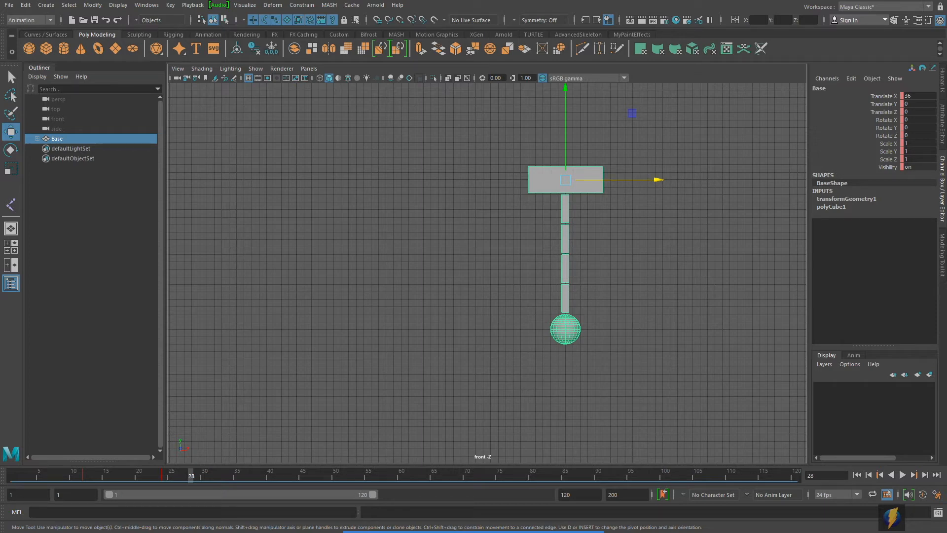
{"action": "left_click_drag", "start_coordinate": [192, 474], "coordinate": [7, 475]}
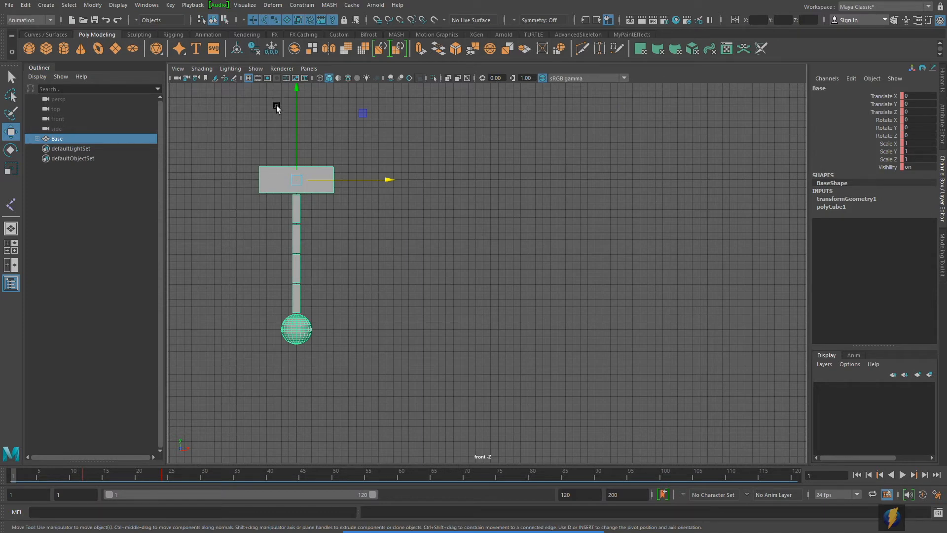
Inspect Base's Translate X curve between frames 12 and 24 in the Graph Editor, and close the editor.
{"action": "left_click", "coordinate": [146, 6]}
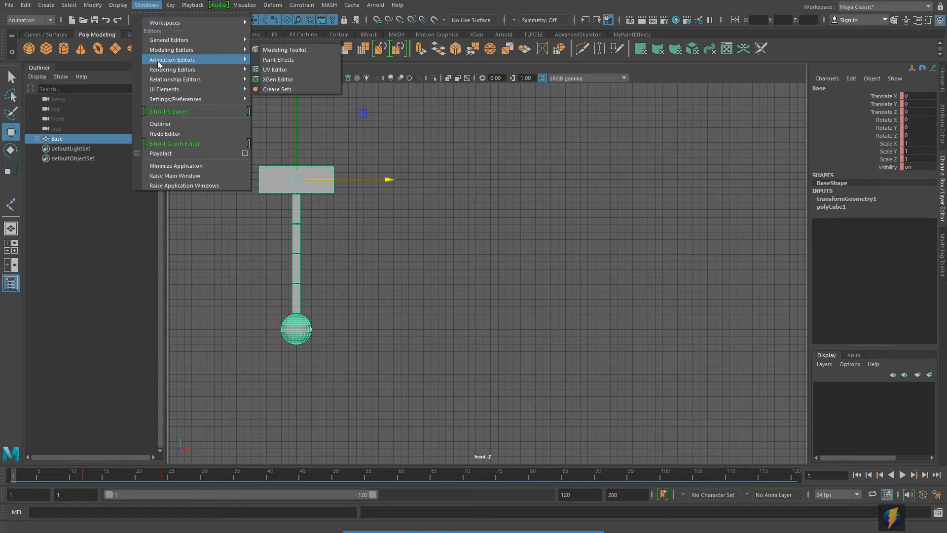
{"action": "mouse_move", "coordinate": [158, 60]}
{"action": "left_click", "coordinate": [267, 59]}
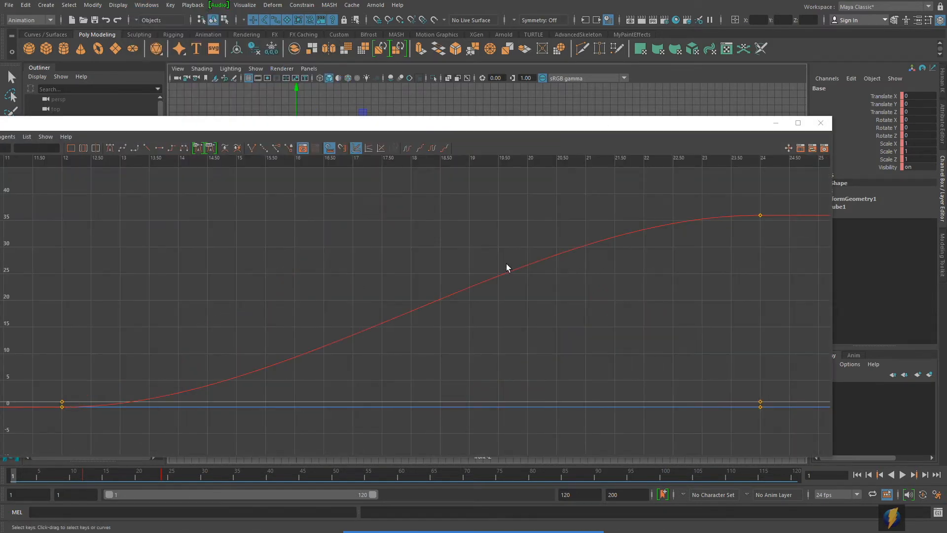
{"action": "left_click_drag", "start_coordinate": [434, 239], "coordinate": [485, 343]}
{"action": "left_click_drag", "start_coordinate": [501, 123], "coordinate": [560, 79]}
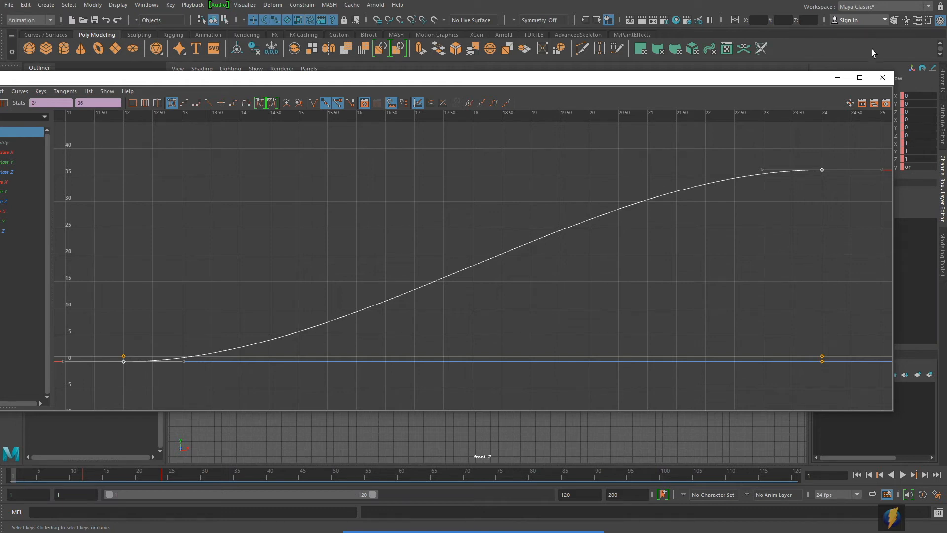
{"action": "left_click", "coordinate": [882, 77]}
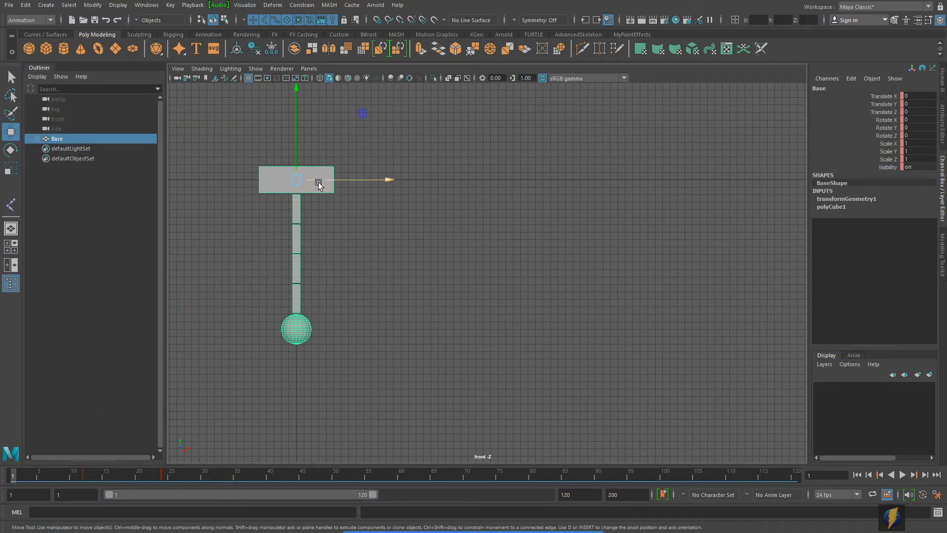
Select all four links and Weight, expand the Base hierarchy, and key all their channels at frame 12.
{"action": "left_click", "coordinate": [350, 226]}
{"action": "left_click_drag", "start_coordinate": [262, 209], "coordinate": [331, 329]}
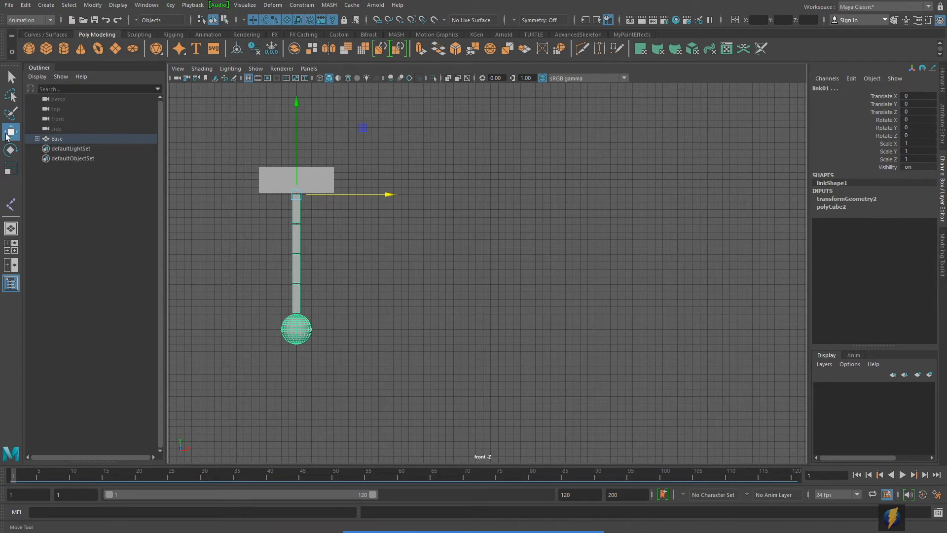
{"action": "left_click", "coordinate": [37, 139]}
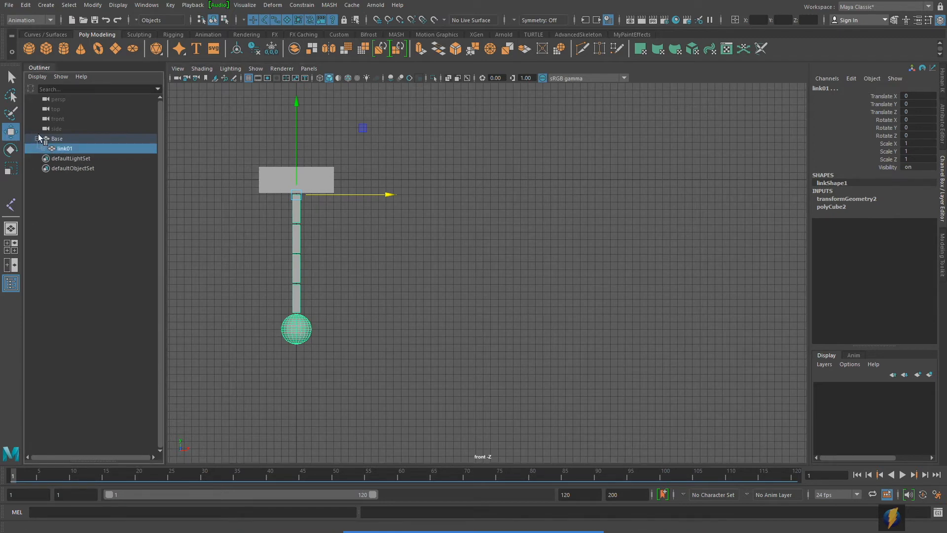
{"action": "left_click", "coordinate": [37, 138]}
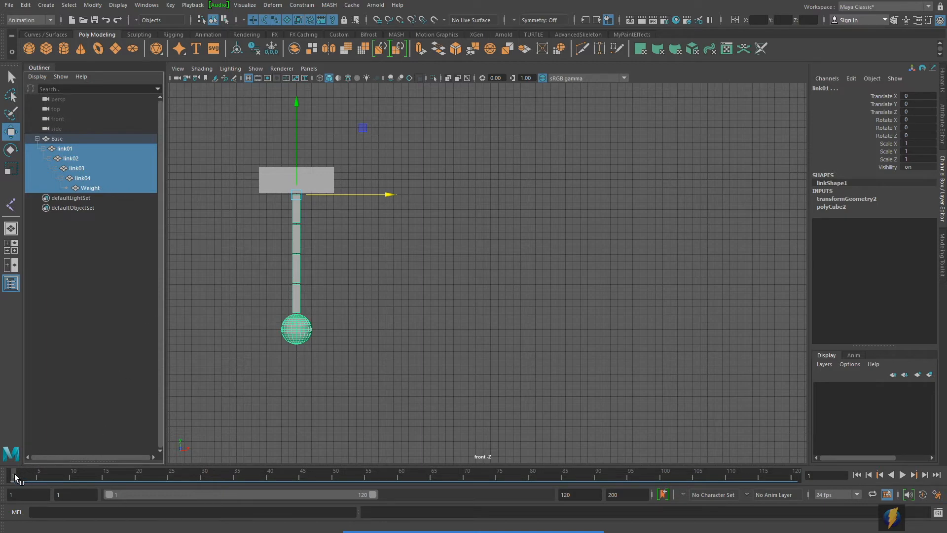
{"action": "left_click_drag", "start_coordinate": [13, 473], "coordinate": [40, 477]}
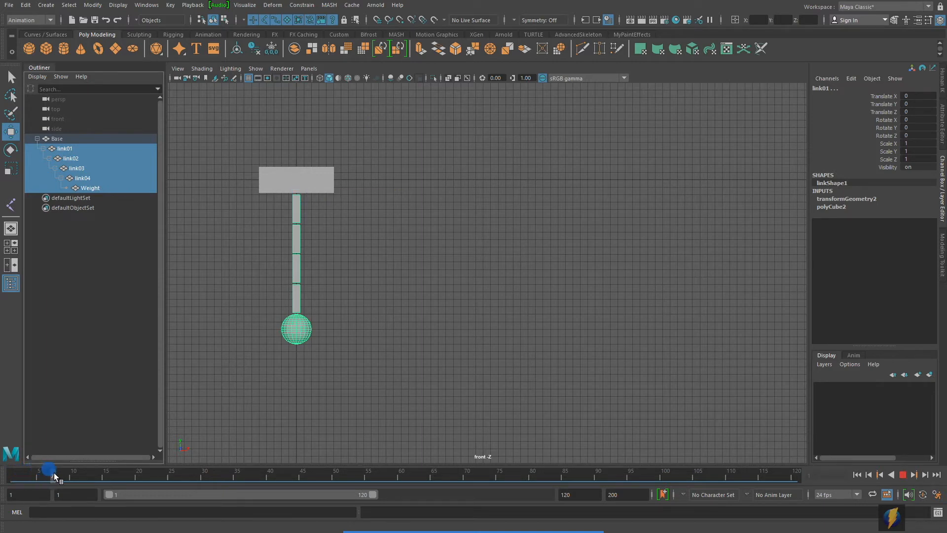
{"action": "mouse_move", "coordinate": [81, 475]}
{"action": "left_mouse_down"}
{"action": "mouse_move", "coordinate": [96, 478]}
{"action": "mouse_move", "coordinate": [86, 481]}
{"action": "left_mouse_up"}
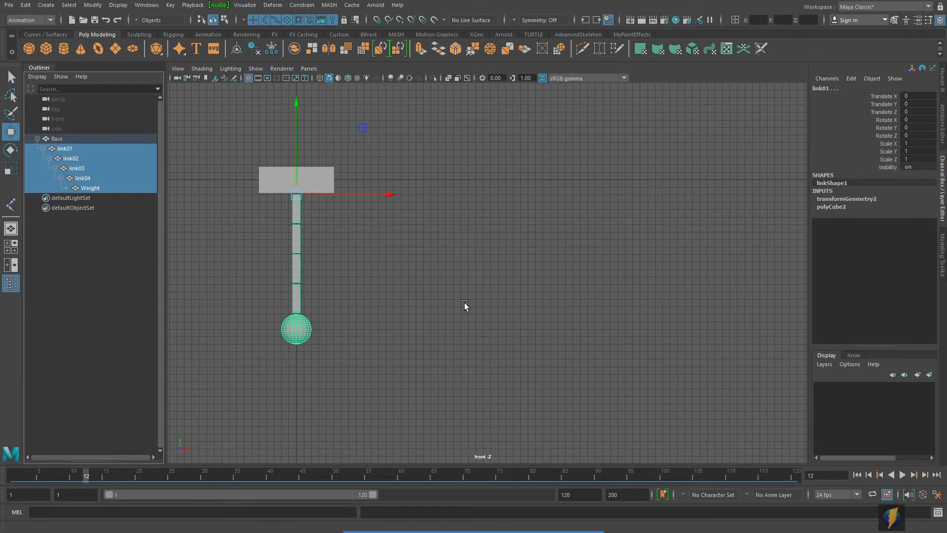
{"action": "key", "text": "s"}
At frame 24, rotate the selected links and Weight about -21.4° in Z so the chain trails behind Base, and key them.
{"action": "left_click_drag", "start_coordinate": [85, 473], "coordinate": [164, 481]}
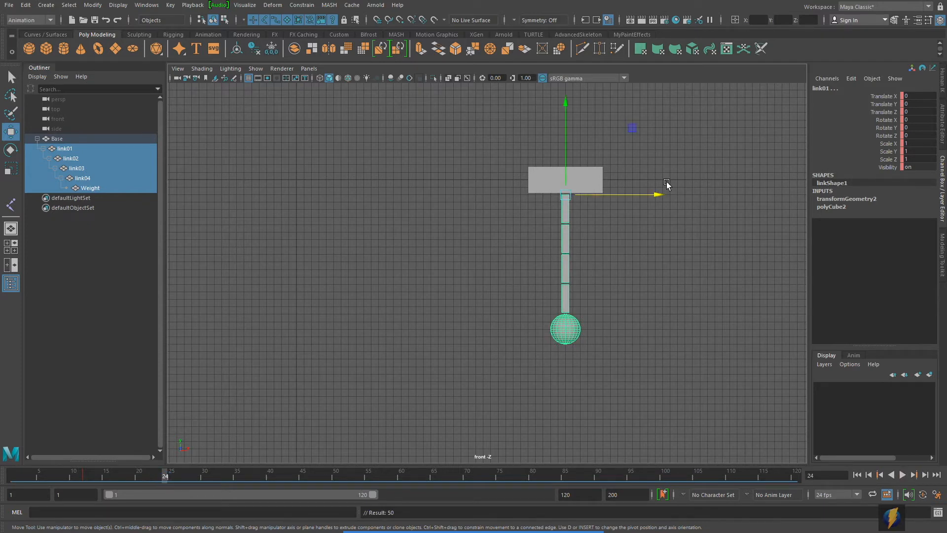
{"action": "key", "text": "e"}
{"action": "left_click_drag", "start_coordinate": [622, 124], "coordinate": [635, 142]}
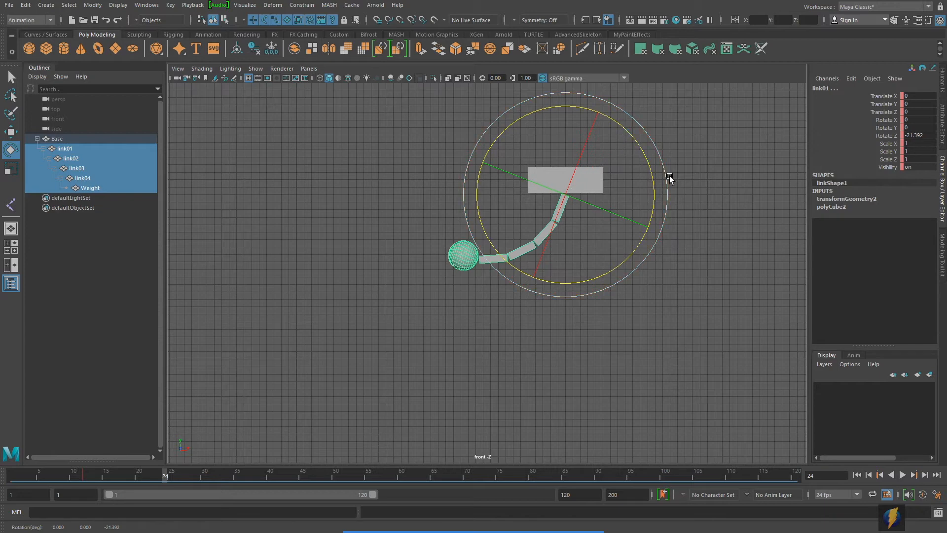
{"action": "key", "text": "s"}
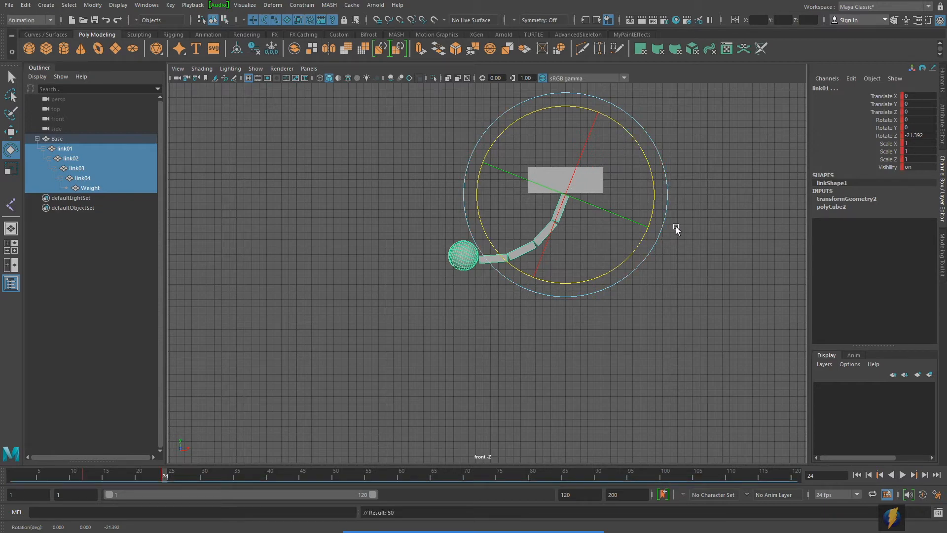
Play back the drag motion from about frame 12, and scrub between frames 10 and 24 to check it.
{"action": "left_click_drag", "start_coordinate": [161, 476], "coordinate": [80, 475]}
{"action": "left_click", "coordinate": [902, 475]}
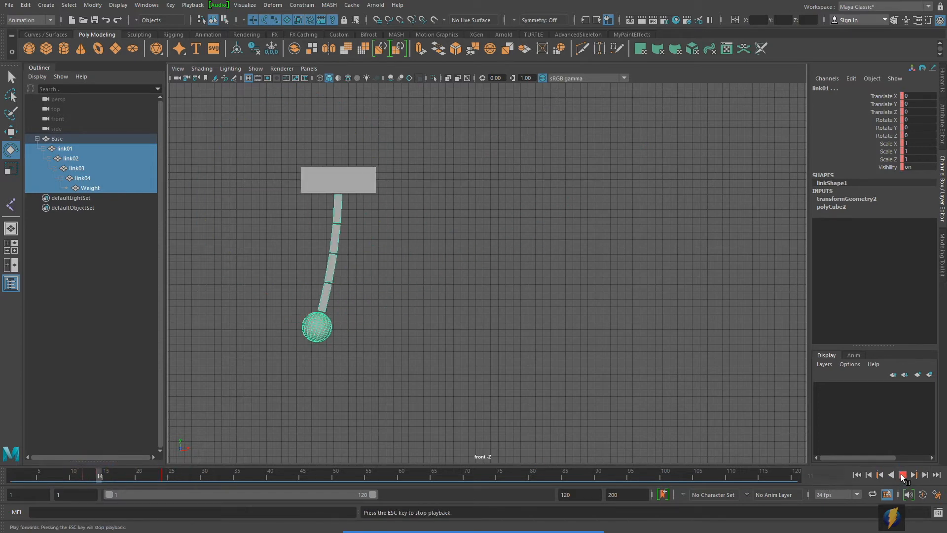
{"action": "left_click_drag", "start_coordinate": [251, 481], "coordinate": [74, 475]}
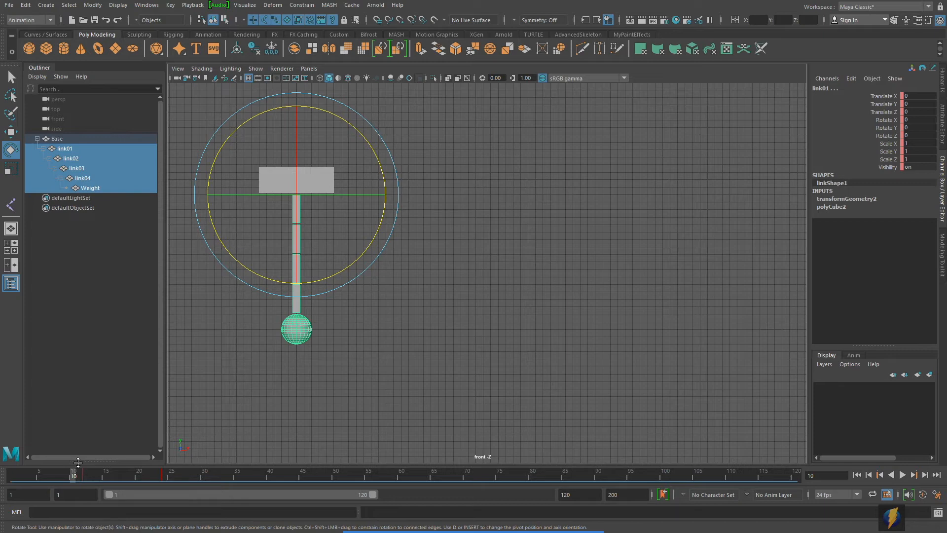
{"action": "left_click_drag", "start_coordinate": [75, 474], "coordinate": [164, 490]}
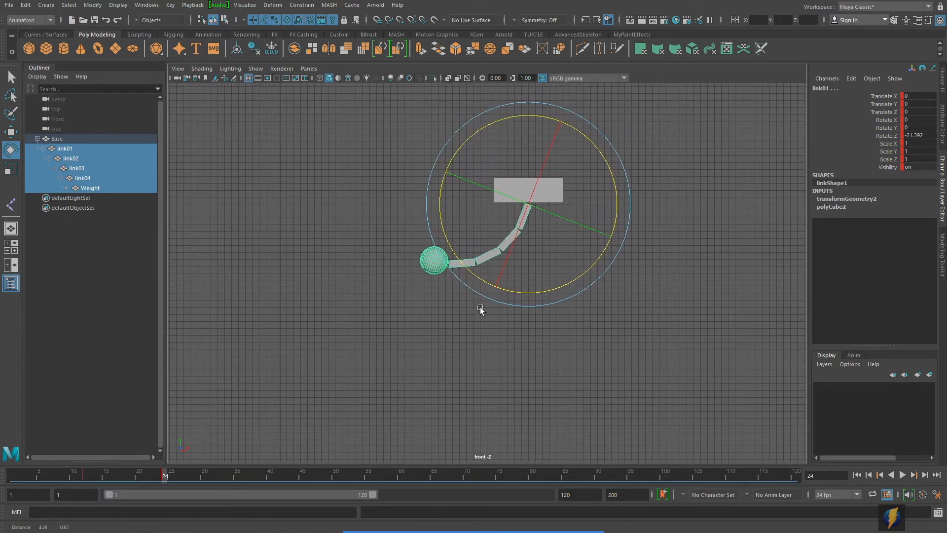
At frame 36, rotate all links and Weight to about 20.8° in Z so the chain swings past Base, and key them.
{"action": "left_click_drag", "start_coordinate": [164, 477], "coordinate": [246, 485]}
{"action": "middle_click_drag", "start_coordinate": [625, 150], "coordinate": [550, 167], "text": "alt"}
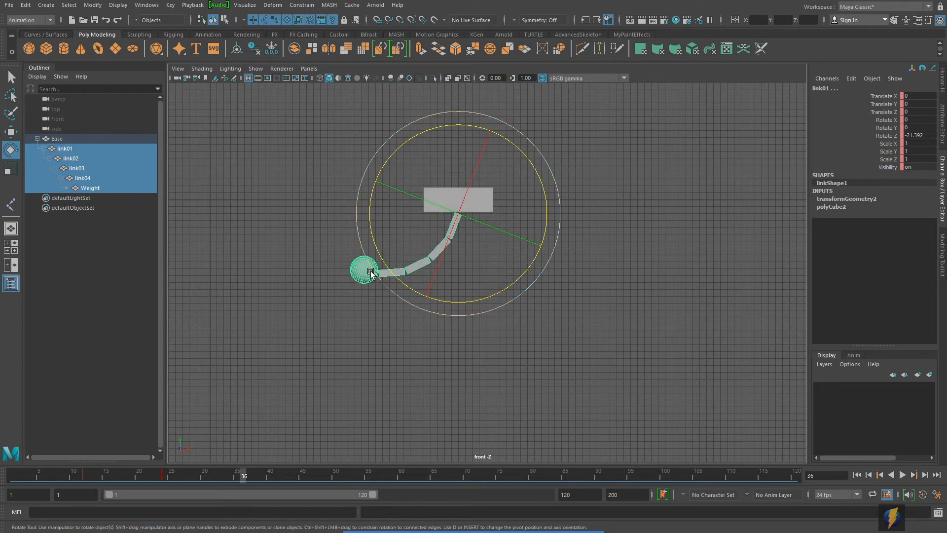
{"action": "left_click_drag", "start_coordinate": [472, 127], "coordinate": [472, 125]}
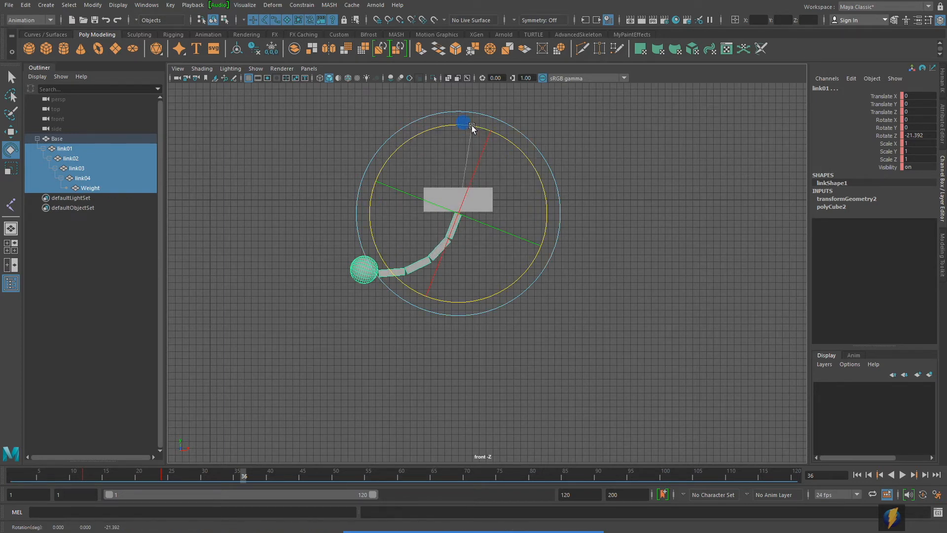
{"action": "left_click_drag", "start_coordinate": [471, 125], "coordinate": [406, 133]}
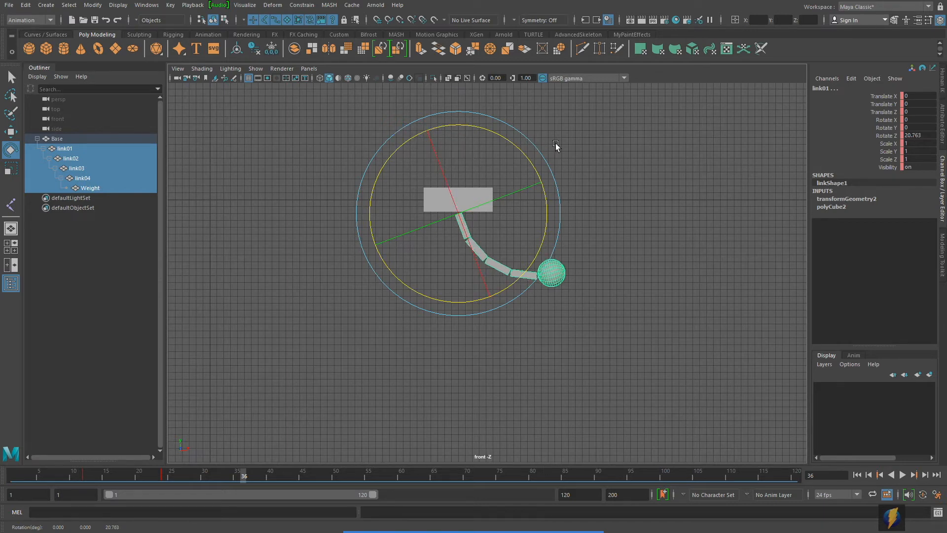
{"action": "key", "text": "s"}
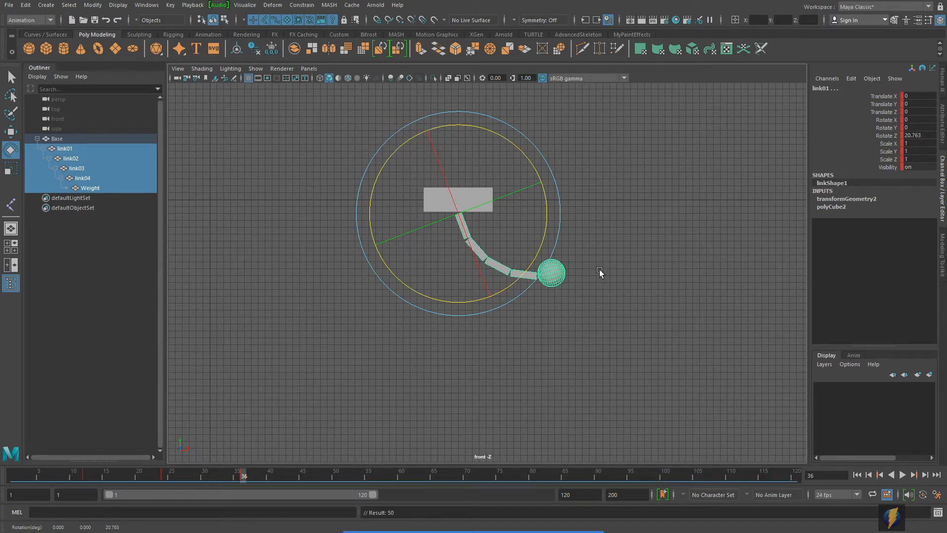
Play back the forward swing from frame 1, and return to frame 36.
{"action": "left_click", "coordinate": [859, 474]}
{"action": "left_click", "coordinate": [905, 475]}
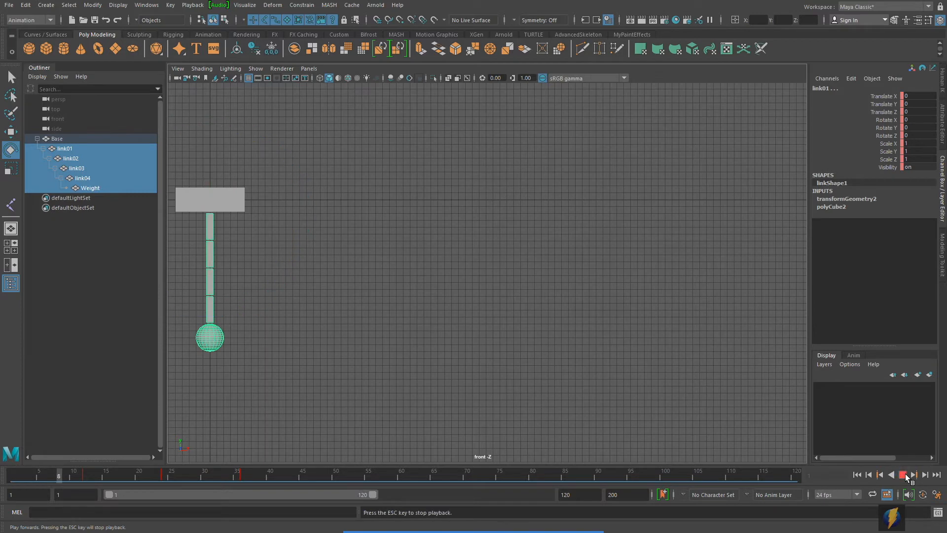
{"action": "key", "text": "Escape"}
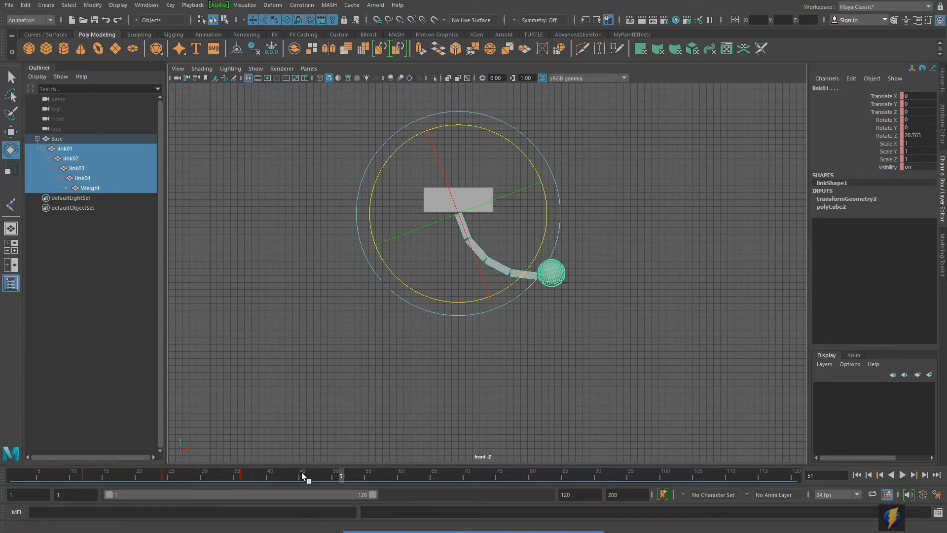
{"action": "left_click_drag", "start_coordinate": [340, 476], "coordinate": [243, 455]}
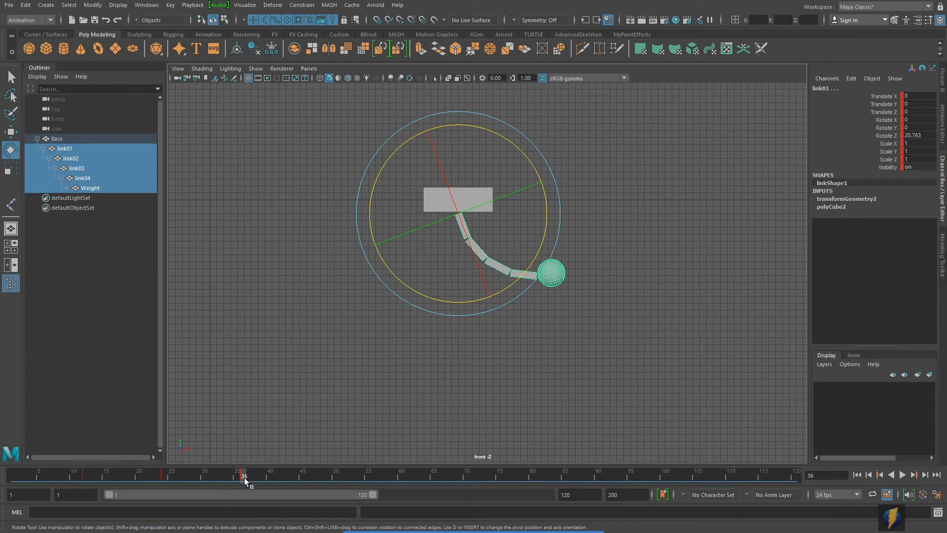
At frame 48, rotate the links and Weight back to about -19.3° in Z and key them.
{"action": "left_click_drag", "start_coordinate": [242, 476], "coordinate": [324, 478]}
{"action": "left_click_drag", "start_coordinate": [528, 160], "coordinate": [535, 218]}
{"action": "key", "text": "s"}
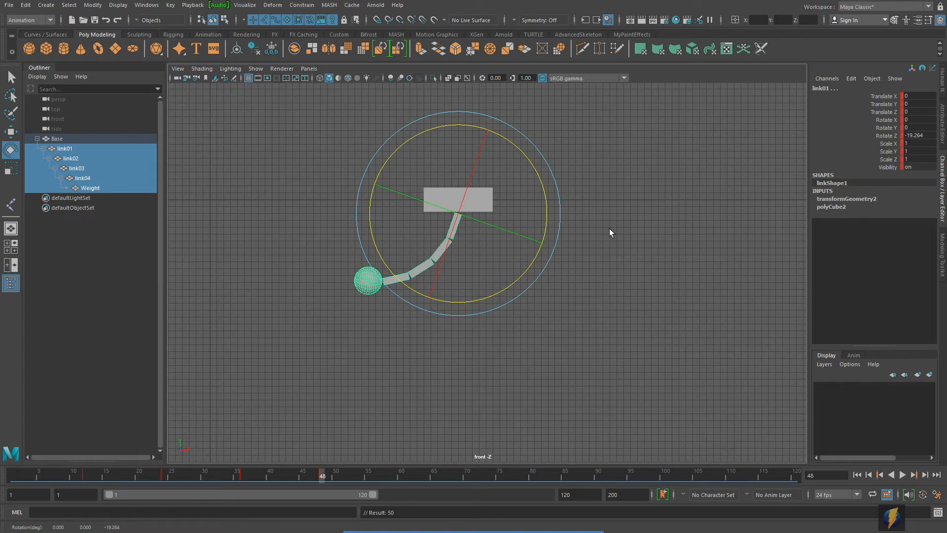
Play back the animation from the start to review the swing through frame 48.
{"action": "left_click", "coordinate": [857, 474]}
{"action": "left_click", "coordinate": [904, 475]}
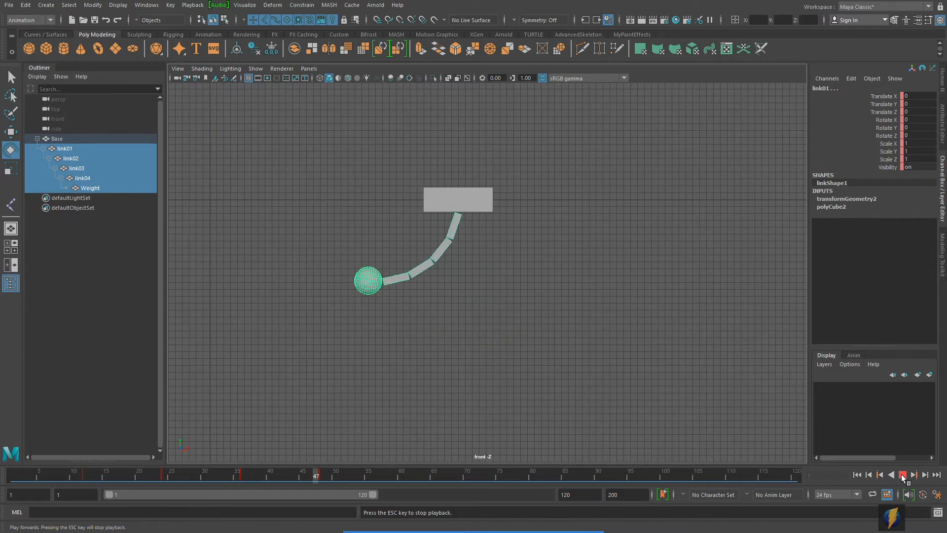
{"action": "left_click", "coordinate": [902, 476]}
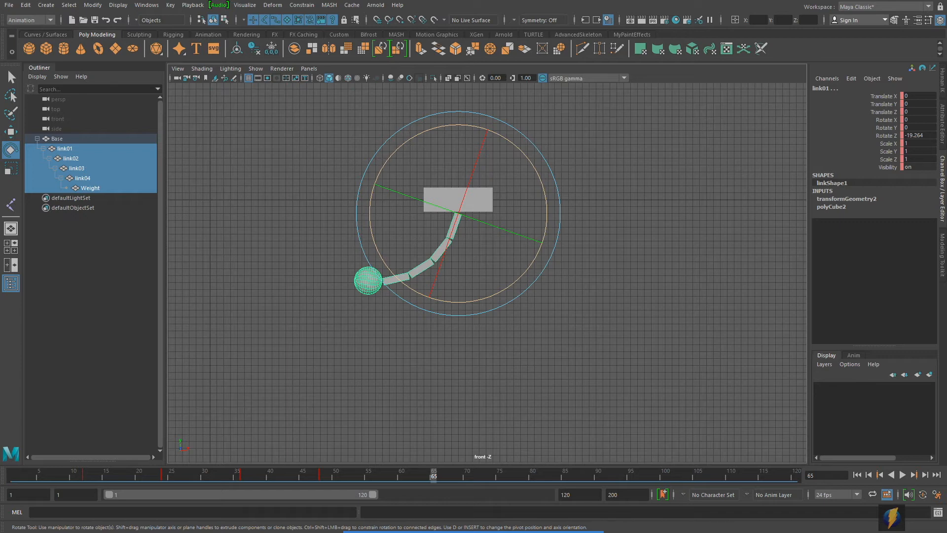
Key the chain swinging to the right at frame 60 and back to the left at frame 72, with decreasing rotation.
{"action": "left_click_drag", "start_coordinate": [287, 476], "coordinate": [400, 481]}
{"action": "left_click_drag", "start_coordinate": [532, 165], "coordinate": [484, 141]}
{"action": "key", "text": "s"}
{"action": "left_click_drag", "start_coordinate": [403, 478], "coordinate": [480, 478]}
{"action": "left_click_drag", "start_coordinate": [541, 200], "coordinate": [538, 212]}
{"action": "key", "text": "s"}
Key smaller chain swings to the right at frame 84 and to the left at frame 96.
{"action": "left_click_drag", "start_coordinate": [476, 474], "coordinate": [558, 475]}
{"action": "left_click_drag", "start_coordinate": [546, 219], "coordinate": [507, 193]}
{"action": "key", "text": "s"}
{"action": "left_click_drag", "start_coordinate": [559, 476], "coordinate": [640, 477]}
{"action": "left_click_drag", "start_coordinate": [547, 228], "coordinate": [535, 247]}
{"action": "key", "text": "s"}
Key the chain at frame 108 with about 3.8° Rotate Z, and extend the playback range to frame 161.
{"action": "left_click_drag", "start_coordinate": [636, 476], "coordinate": [718, 477]}
{"action": "left_click_drag", "start_coordinate": [537, 259], "coordinate": [526, 244]}
{"action": "key", "text": "s"}
{"action": "left_click_drag", "start_coordinate": [373, 494], "coordinate": [463, 496]}
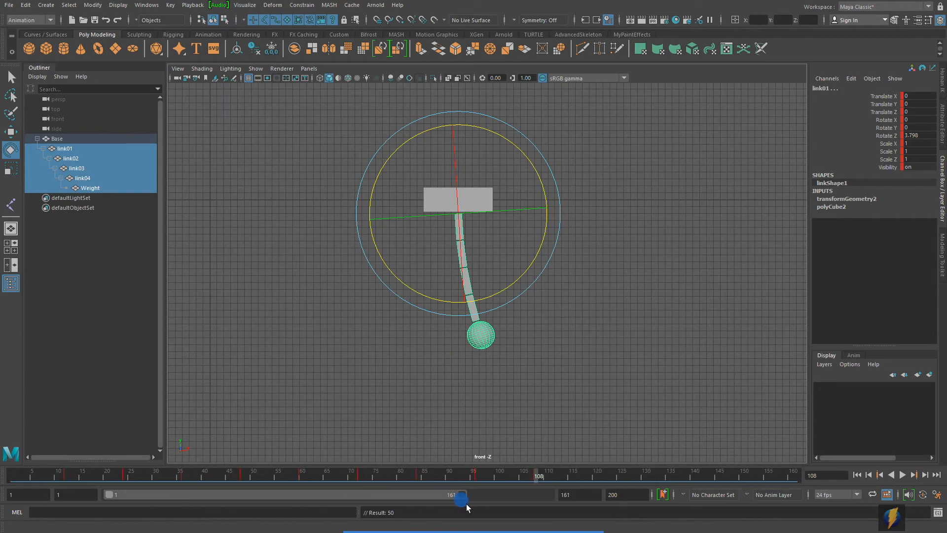
Key progressively smaller alternating chain rotations at frames 120, 132 and 144.
{"action": "left_click", "coordinate": [600, 476]}
{"action": "left_click_drag", "start_coordinate": [532, 263], "coordinate": [523, 275]}
{"action": "key", "text": "s"}
{"action": "left_click_drag", "start_coordinate": [600, 477], "coordinate": [660, 477]}
{"action": "left_click_drag", "start_coordinate": [521, 276], "coordinate": [526, 267]}
{"action": "key", "text": "s"}
{"action": "left_click_drag", "start_coordinate": [697, 478], "coordinate": [719, 476]}
{"action": "left_click_drag", "start_coordinate": [511, 279], "coordinate": [507, 284]}
Set Rotate Z to 0 for all links and Weight at frame 156, and extend the playback range to frame 180.
{"action": "left_click_drag", "start_coordinate": [718, 477], "coordinate": [776, 477]}
{"action": "double_click", "coordinate": [918, 135]}
{"action": "type", "text": "0"}
{"action": "key", "text": "Return"}
{"action": "left_click_drag", "start_coordinate": [460, 494], "coordinate": [503, 495]}
{"action": "left_click", "coordinate": [519, 290]}
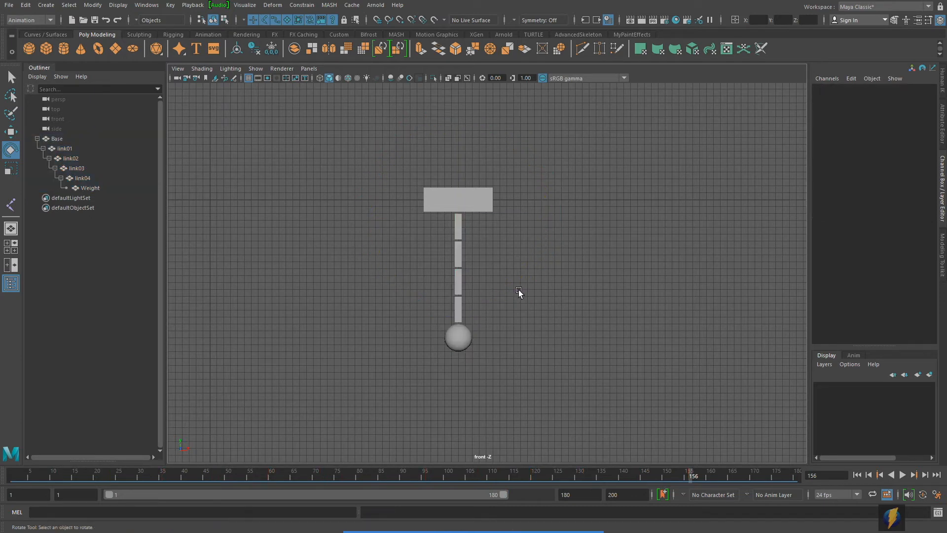
Play back the full swing from the start, and scrub through frames 36 to 73 to check the settling motion.
{"action": "left_click", "coordinate": [858, 475]}
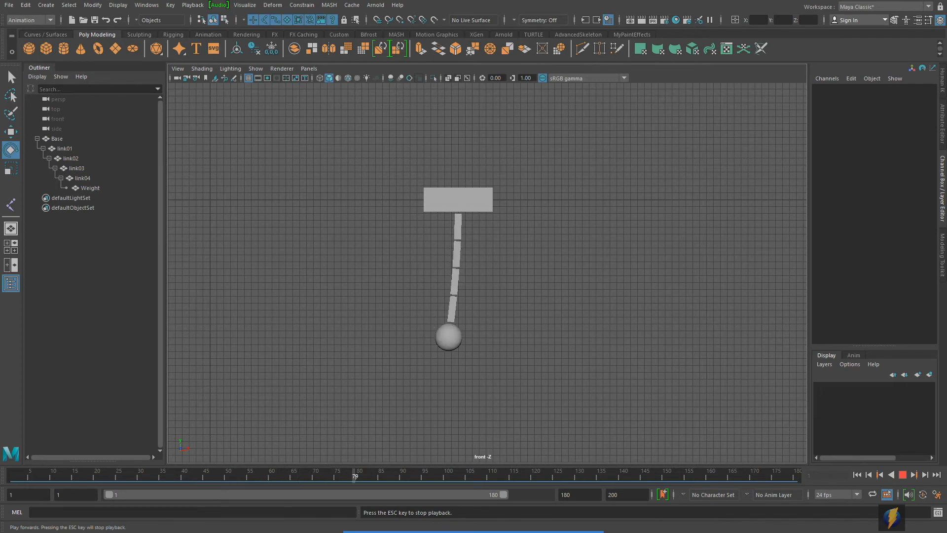
{"action": "key", "text": "Escape"}
{"action": "left_click_drag", "start_coordinate": [593, 471], "coordinate": [166, 473]}
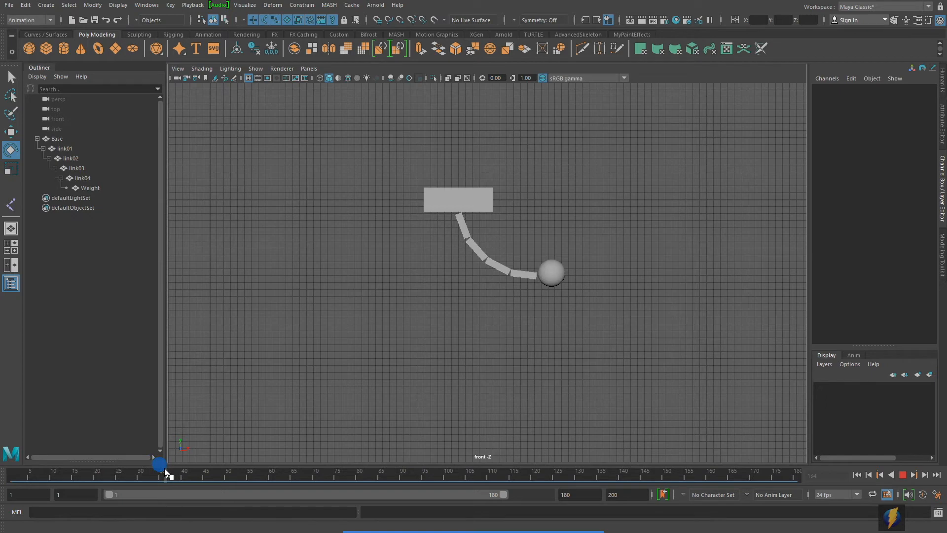
{"action": "left_click_drag", "start_coordinate": [168, 472], "coordinate": [326, 484]}
{"action": "right_click_drag", "start_coordinate": [300, 402], "coordinate": [484, 385], "text": "alt"}
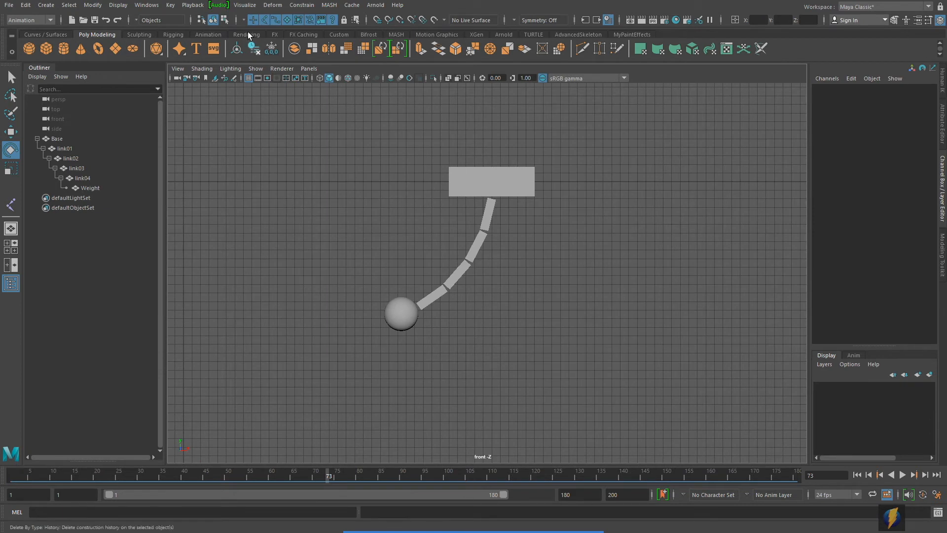
Reset the Ghost options to Global preferences and apply ghosting to Weight.
{"action": "left_click", "coordinate": [246, 6]}
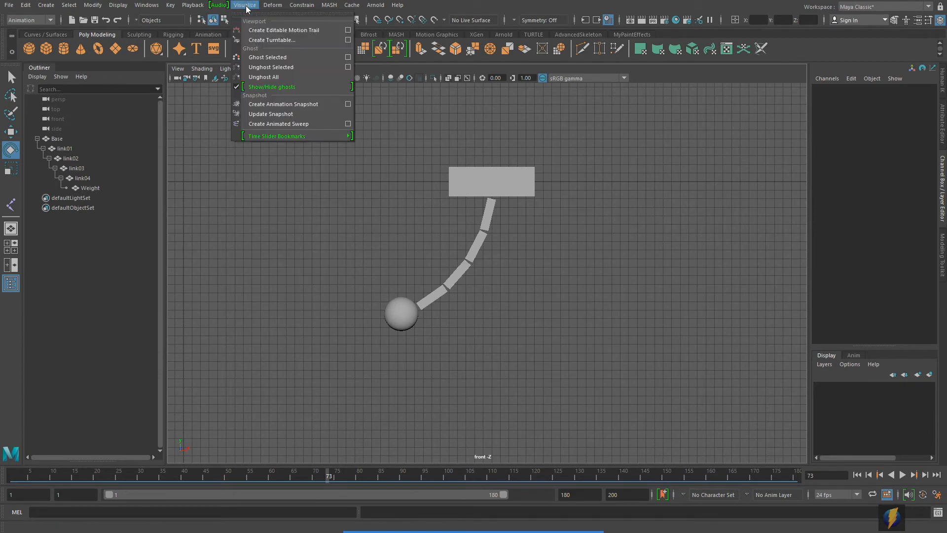
{"action": "left_click", "coordinate": [349, 58]}
{"action": "left_click", "coordinate": [612, 77]}
{"action": "left_click", "coordinate": [632, 98]}
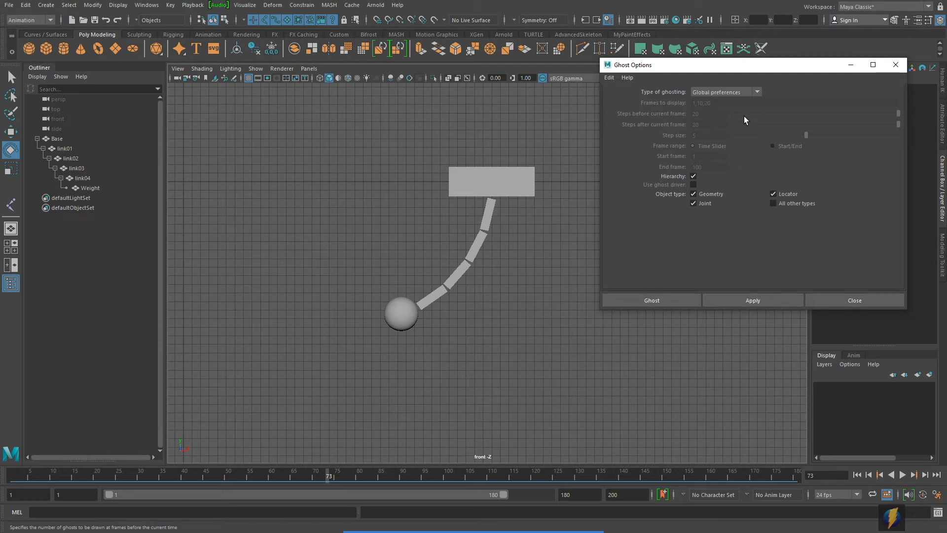
{"action": "left_click", "coordinate": [752, 300]}
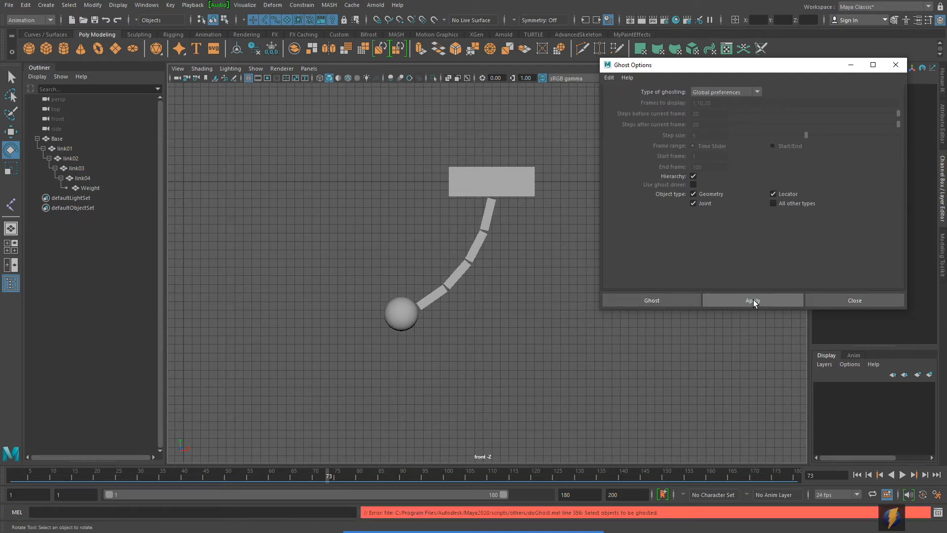
{"action": "left_click", "coordinate": [395, 315]}
{"action": "left_click", "coordinate": [752, 300]}
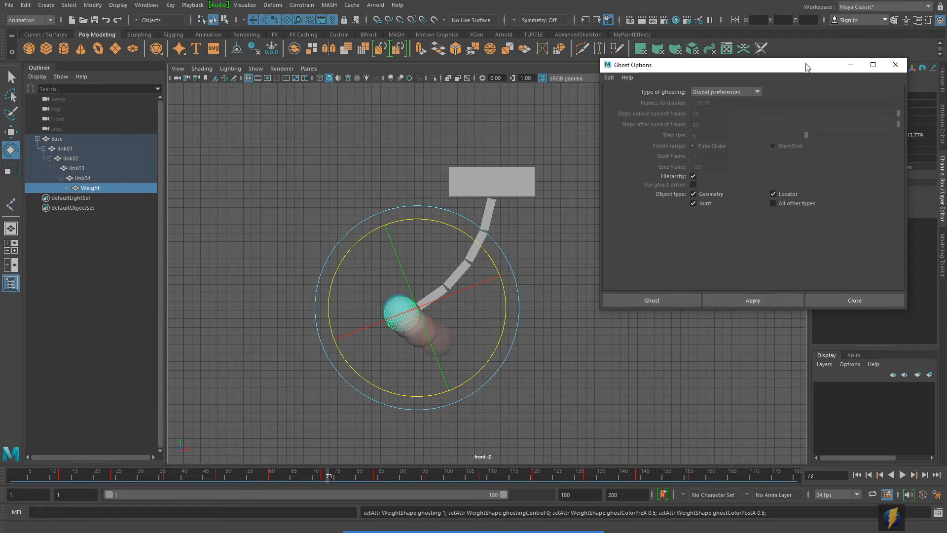
{"action": "left_click", "coordinate": [851, 64]}
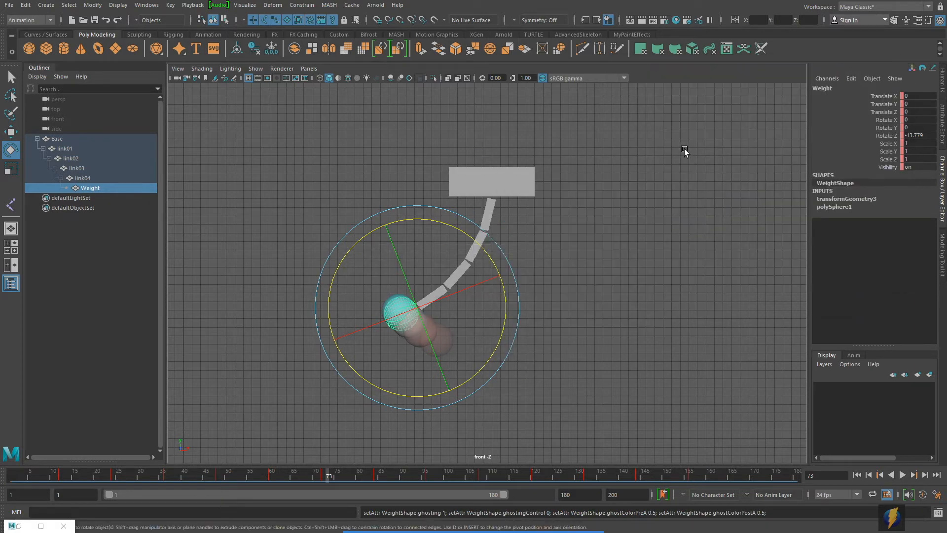
Examine the spacing of Weight's ghosts up close between frames 73 and 79.
{"action": "right_click_drag", "start_coordinate": [352, 238], "coordinate": [581, 252], "text": "alt"}
{"action": "middle_click_drag", "start_coordinate": [580, 252], "coordinate": [577, 194], "text": "alt"}
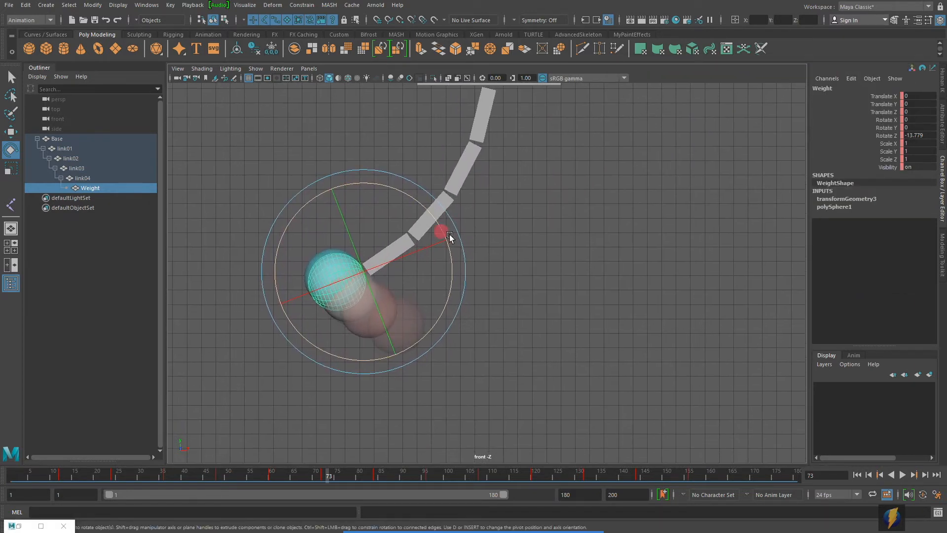
{"action": "right_click_drag", "start_coordinate": [443, 233], "coordinate": [521, 224], "text": "alt"}
{"action": "mouse_move", "coordinate": [321, 477]}
{"action": "left_mouse_down"}
{"action": "mouse_move", "coordinate": [345, 476]}
{"action": "mouse_move", "coordinate": [313, 478]}
{"action": "mouse_move", "coordinate": [330, 477]}
{"action": "left_mouse_up"}
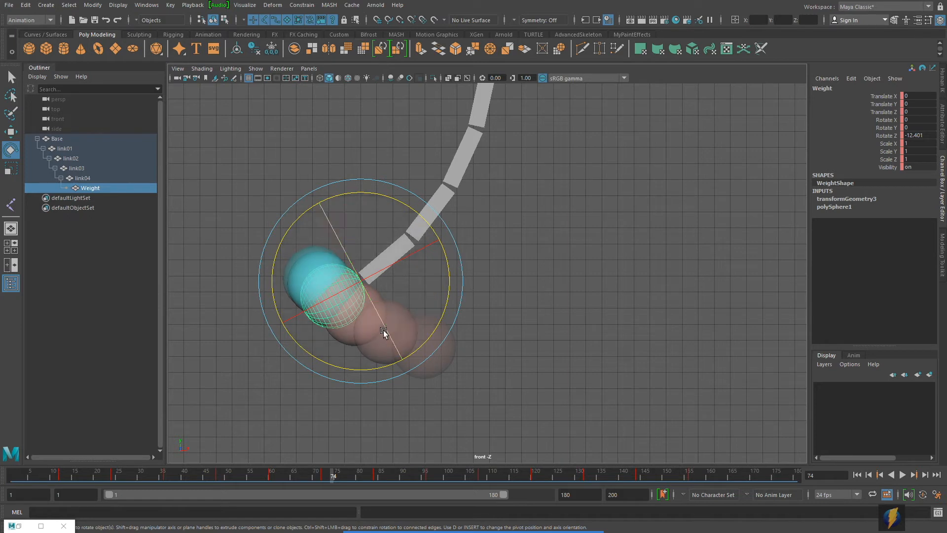
{"action": "key", "text": "alt+v"}
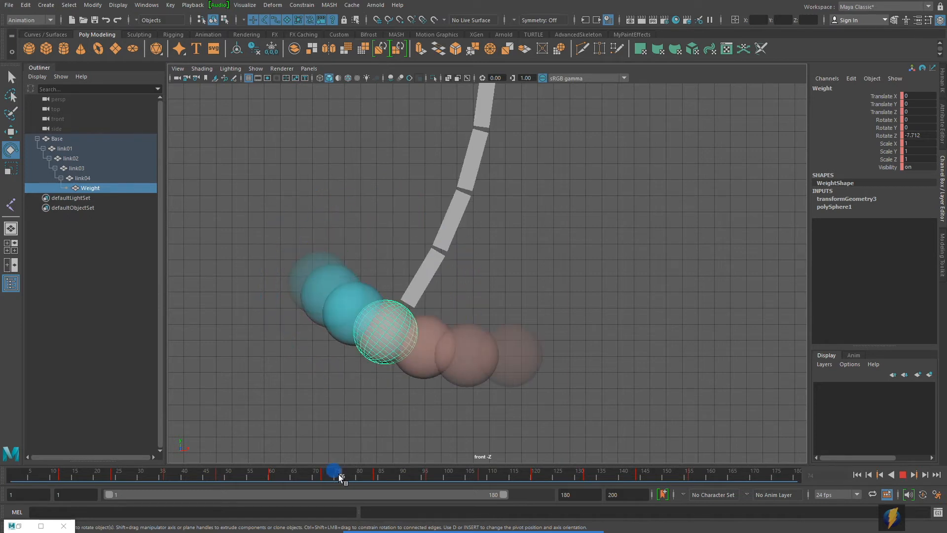
{"action": "left_click_drag", "start_coordinate": [341, 474], "coordinate": [355, 478]}
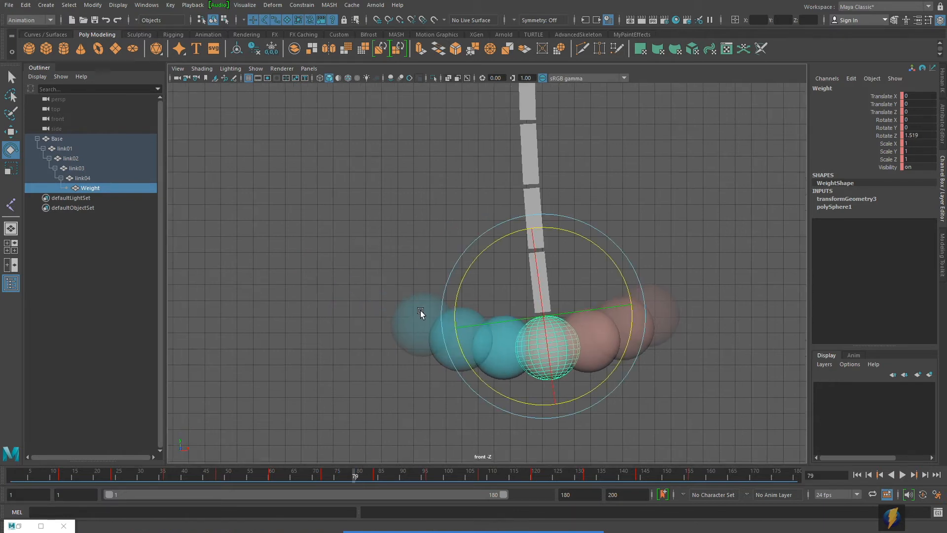
Examine Weight's ghosted arc at frames 16 and 36, and through the swing to frame 42.
{"action": "left_click_drag", "start_coordinate": [355, 478], "coordinate": [80, 461]}
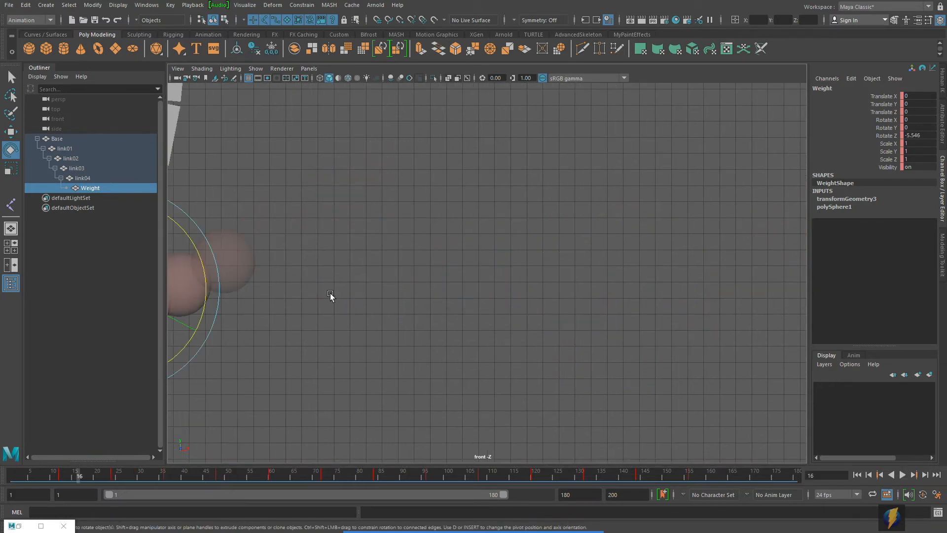
{"action": "middle_click_drag", "start_coordinate": [330, 297], "coordinate": [637, 307], "text": "alt"}
{"action": "right_click_drag", "start_coordinate": [637, 307], "coordinate": [410, 281], "text": "alt"}
{"action": "middle_click_drag", "start_coordinate": [389, 284], "coordinate": [388, 298], "text": "alt"}
{"action": "left_click_drag", "start_coordinate": [79, 474], "coordinate": [166, 477]}
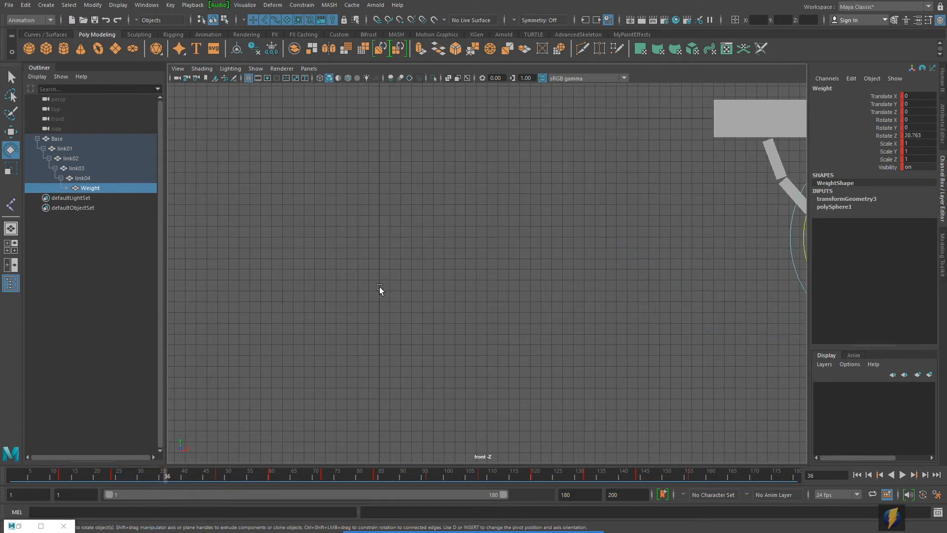
{"action": "middle_click_drag", "start_coordinate": [381, 292], "coordinate": [213, 292], "text": "alt"}
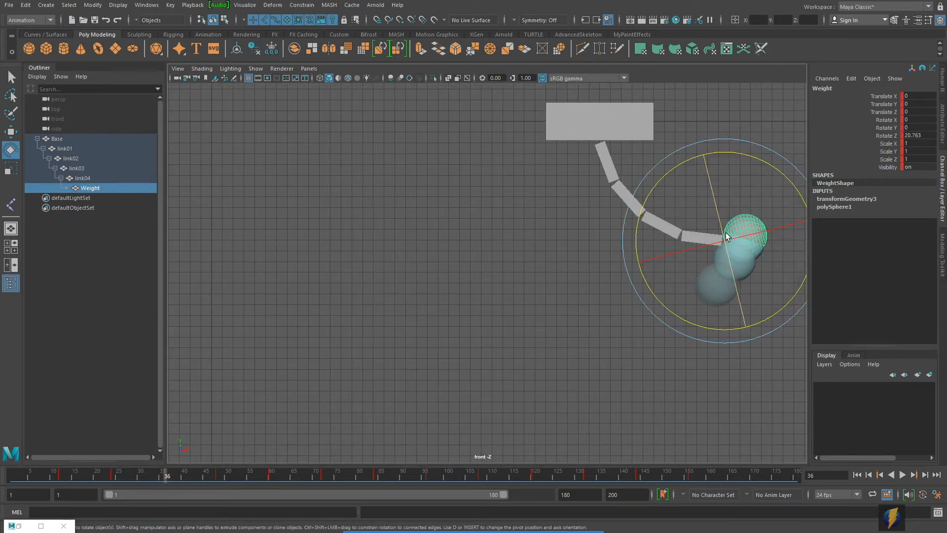
{"action": "middle_click_drag", "start_coordinate": [744, 240], "coordinate": [725, 238], "text": "alt"}
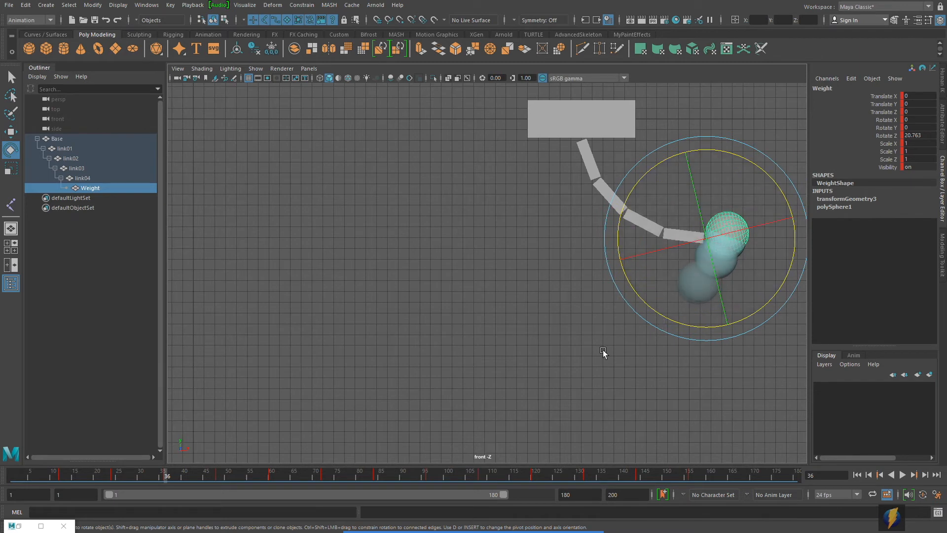
{"action": "left_click", "coordinate": [167, 473]}
{"action": "left_click_drag", "start_coordinate": [170, 474], "coordinate": [193, 475]}
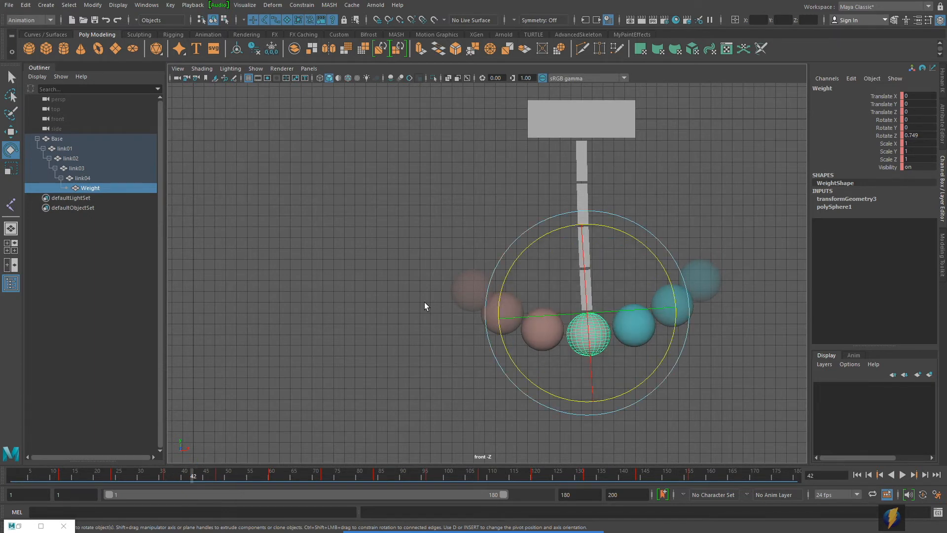
Examine Weight's ghosted arc between frames 42 and 48, and scrub through the swing from the start to frame 36.
{"action": "left_click_drag", "start_coordinate": [194, 475], "coordinate": [211, 478]}
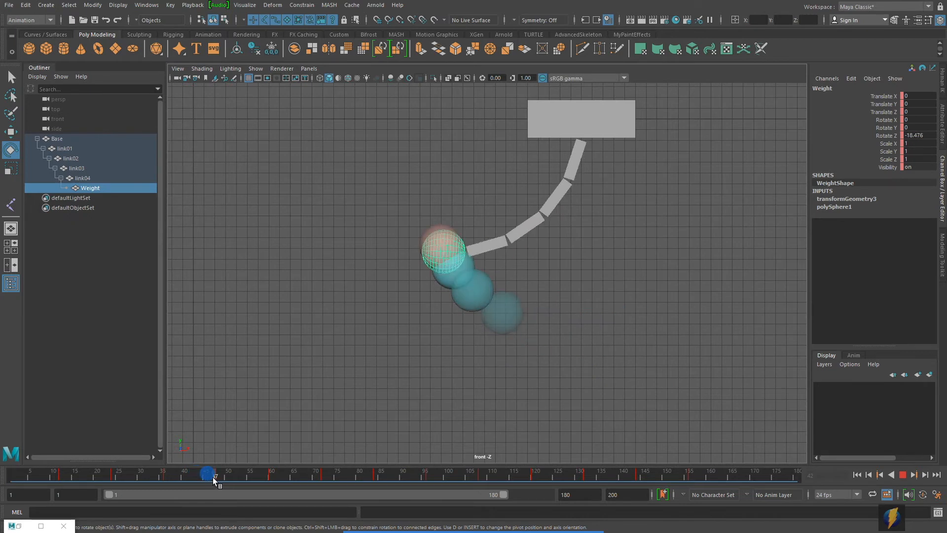
{"action": "left_click_drag", "start_coordinate": [214, 478], "coordinate": [218, 478]}
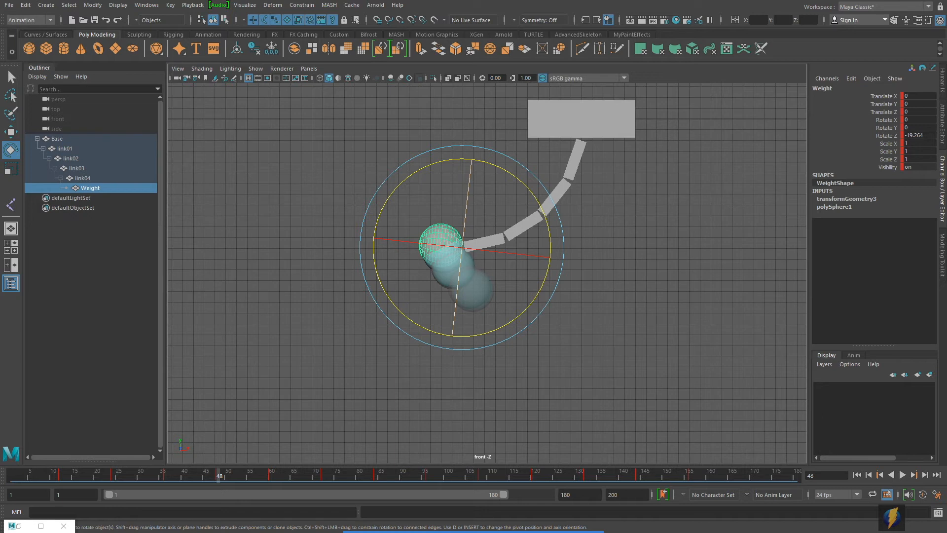
{"action": "middle_click_drag", "start_coordinate": [596, 324], "coordinate": [500, 337], "text": "alt"}
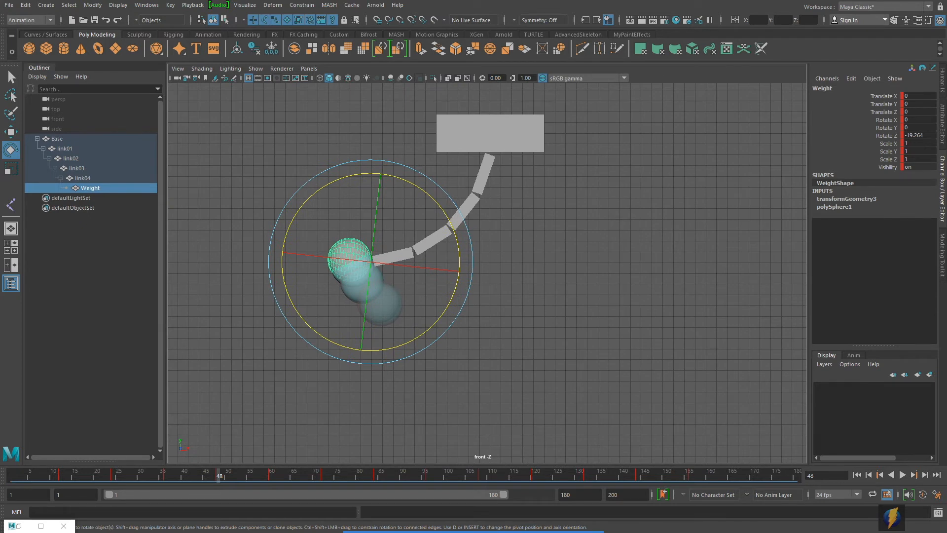
{"action": "left_click_drag", "start_coordinate": [218, 474], "coordinate": [189, 474]}
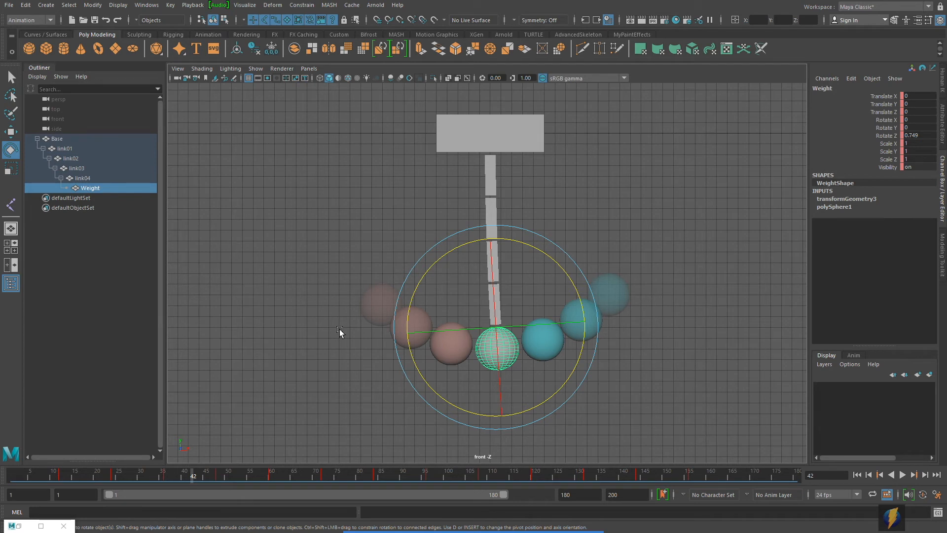
{"action": "left_click_drag", "start_coordinate": [195, 473], "coordinate": [285, 438]}
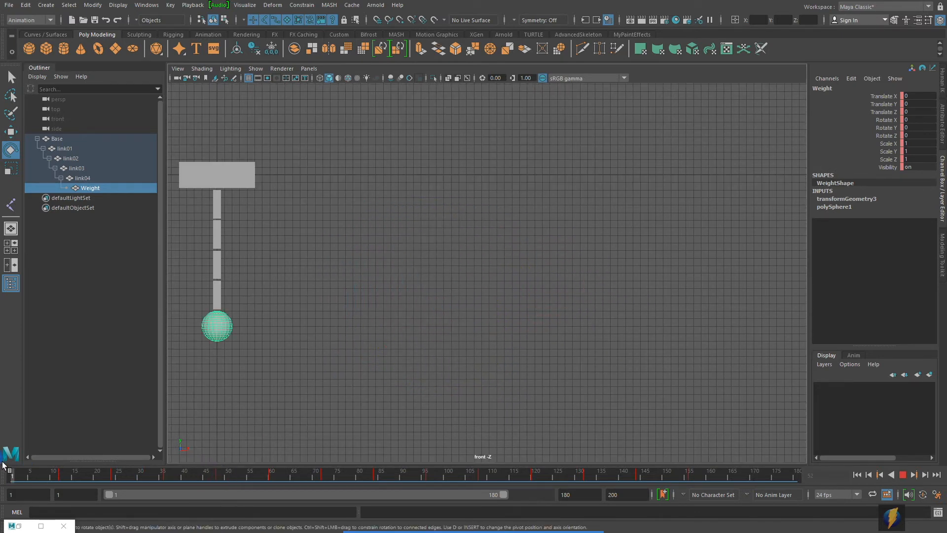
{"action": "key", "text": "Escape"}
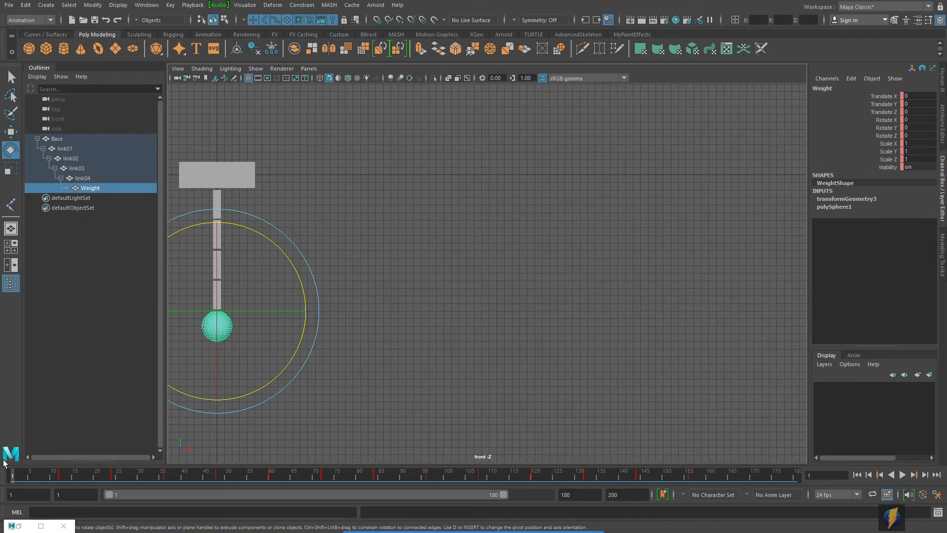
{"action": "left_click_drag", "start_coordinate": [13, 475], "coordinate": [119, 479]}
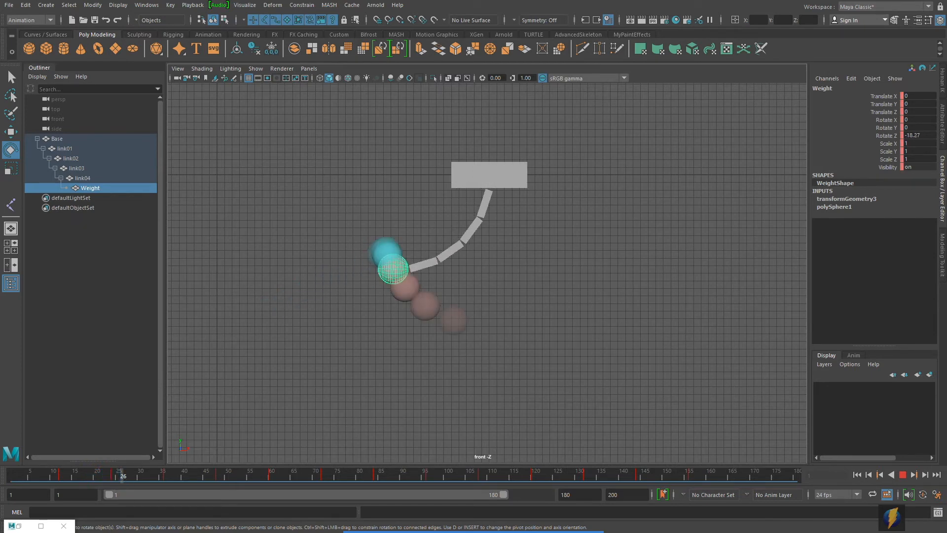
{"action": "left_click_drag", "start_coordinate": [120, 479], "coordinate": [166, 475]}
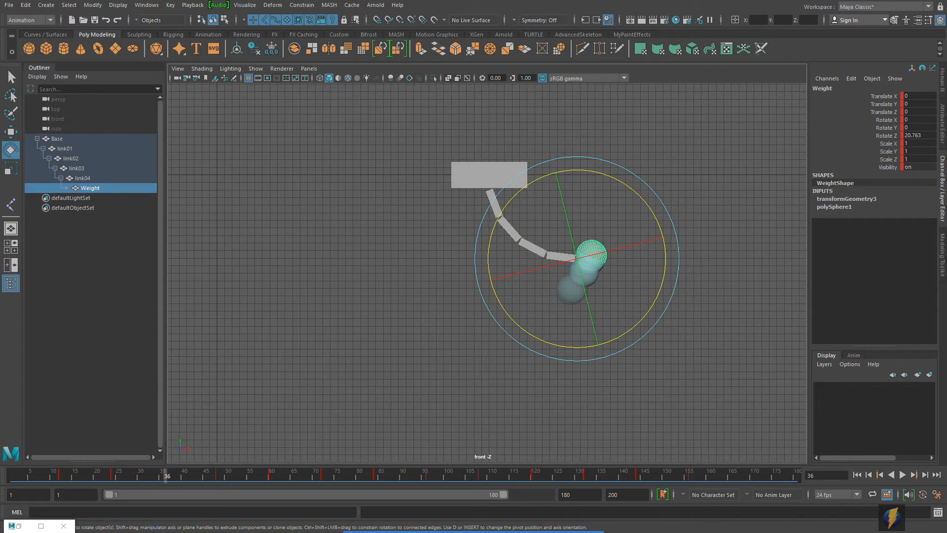
Save the scene and unghost all objects.
{"action": "key", "text": "ctrl+s"}
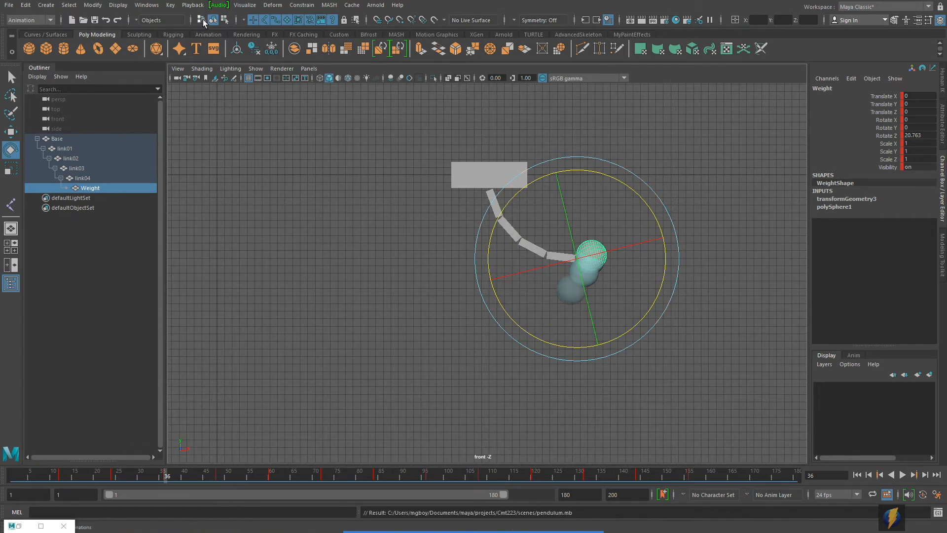
{"action": "left_click", "coordinate": [251, 8]}
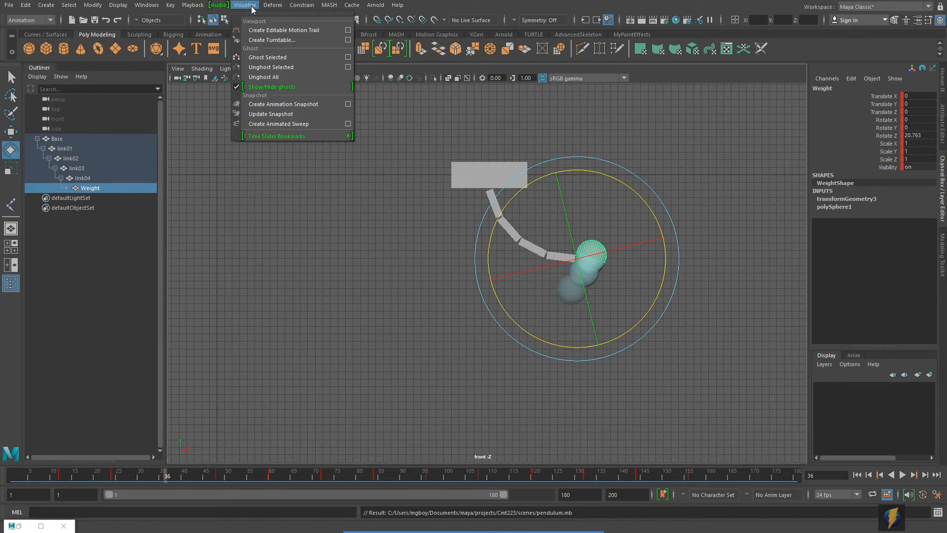
{"action": "left_click", "coordinate": [263, 78]}
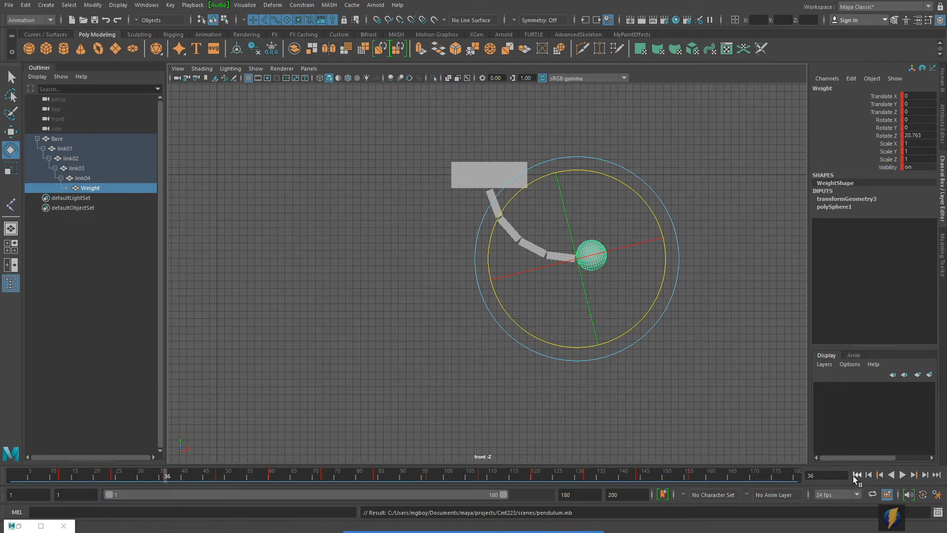
Play back the animation from the start in the perspective view and watch the whole swing from an angle.
{"action": "left_click", "coordinate": [857, 475]}
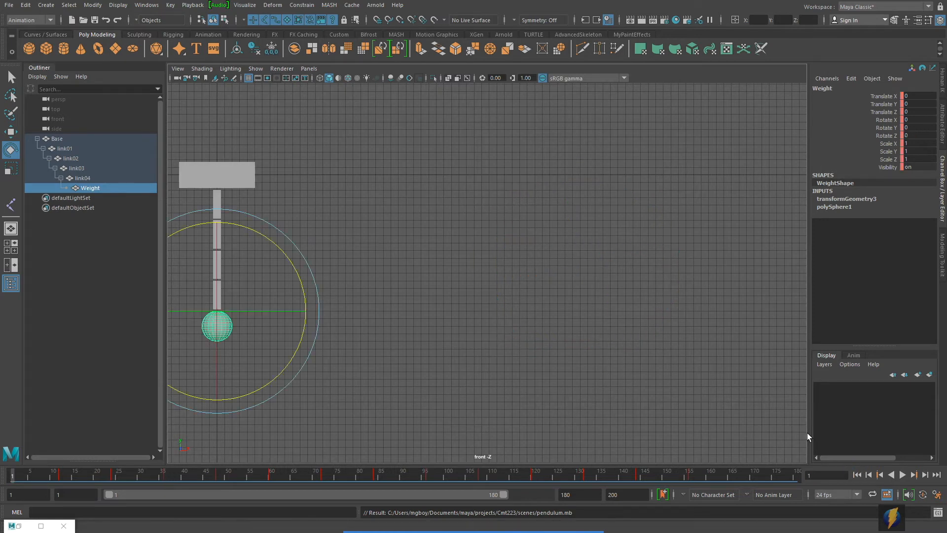
{"action": "middle_click_drag", "start_coordinate": [398, 311], "coordinate": [463, 285], "text": "alt"}
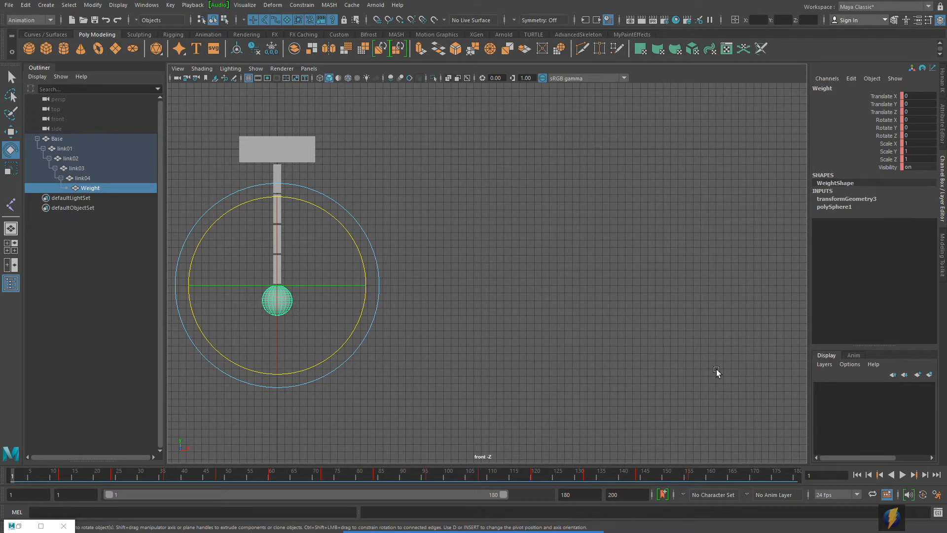
{"action": "middle_click_drag", "start_coordinate": [492, 305], "coordinate": [491, 313], "text": "alt"}
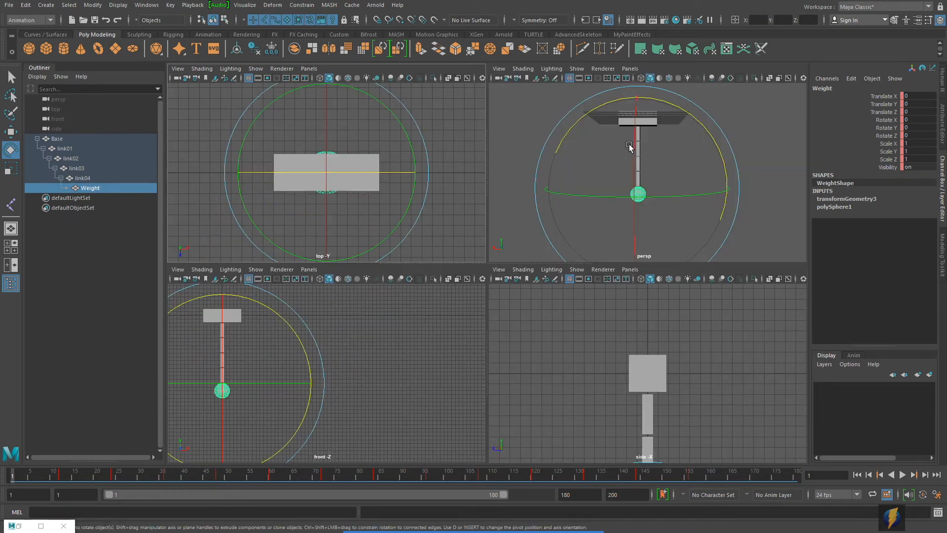
{"action": "key", "text": "space"}
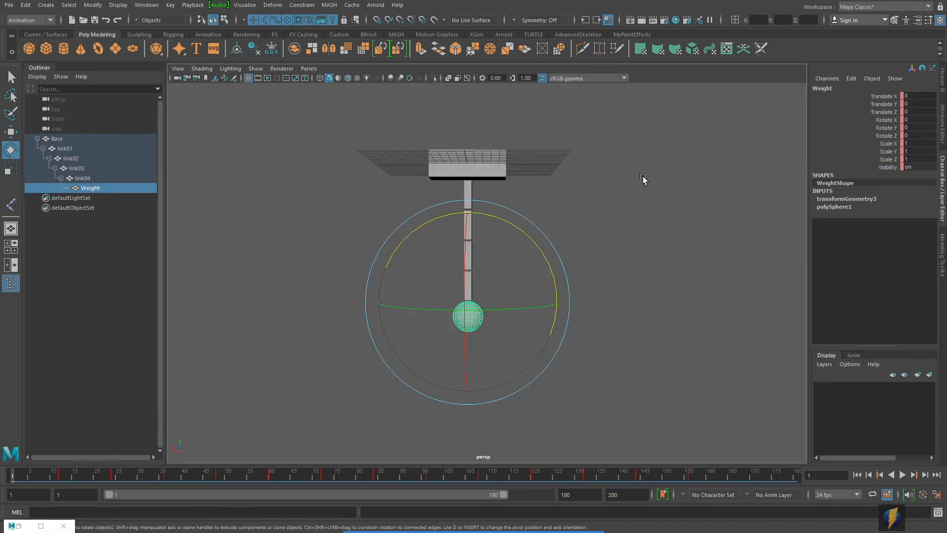
{"action": "left_click_drag", "start_coordinate": [645, 179], "coordinate": [601, 193], "text": "alt"}
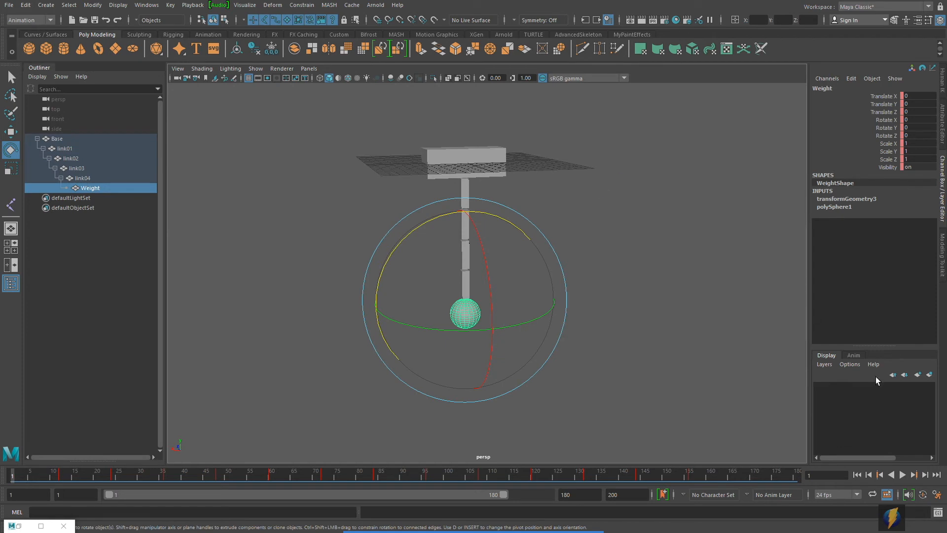
{"action": "left_click", "coordinate": [903, 474]}
{"action": "left_click_drag", "start_coordinate": [380, 282], "coordinate": [535, 280], "text": "alt"}
{"action": "middle_click_drag", "start_coordinate": [513, 279], "coordinate": [301, 276], "text": "alt"}
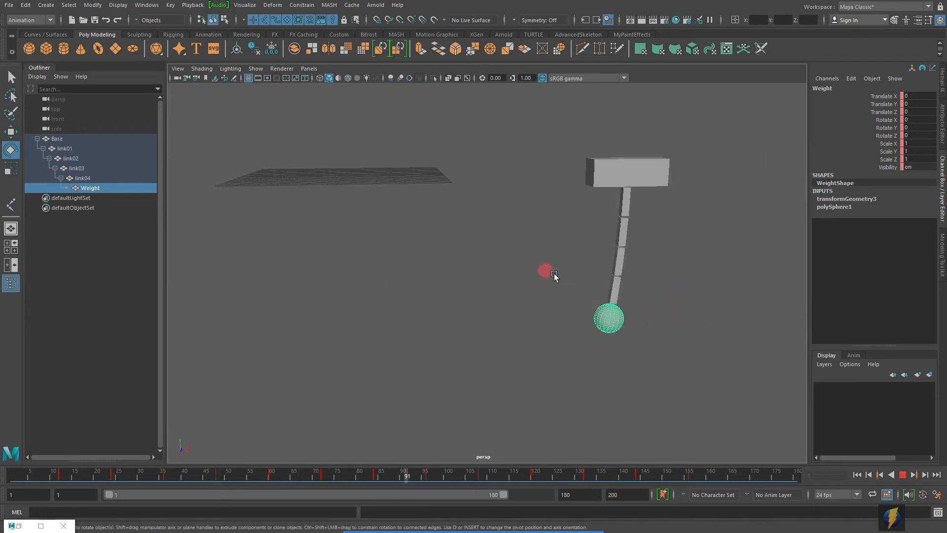
{"action": "right_click_drag", "start_coordinate": [574, 275], "coordinate": [500, 271], "text": "alt"}
{"action": "middle_click_drag", "start_coordinate": [499, 271], "coordinate": [516, 268], "text": "alt"}
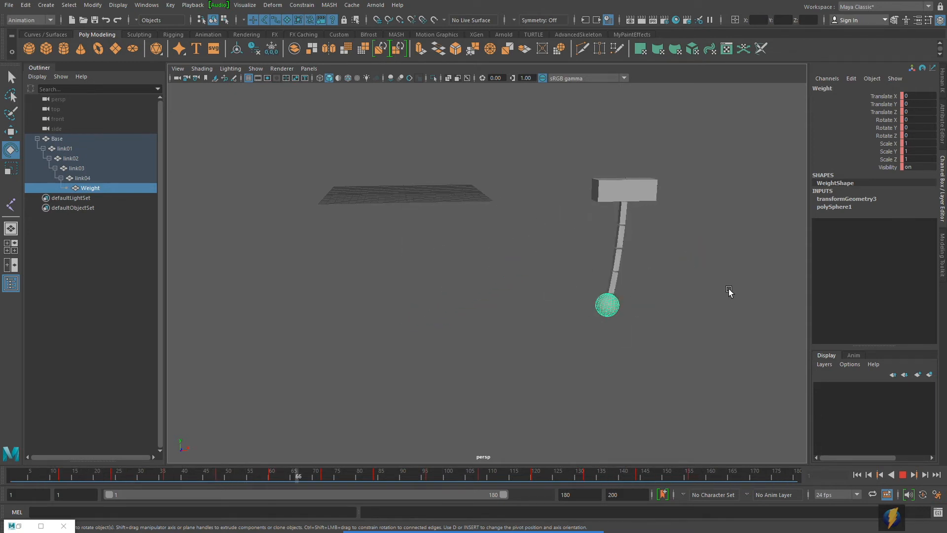
{"action": "left_click", "coordinate": [903, 475]}
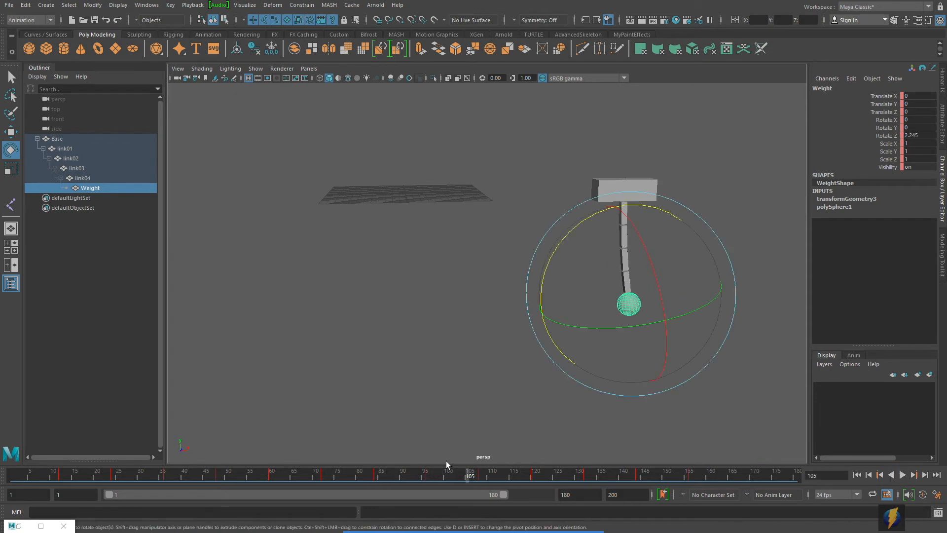
Scrub back to frame 22, check the pose at frame 24, and replay the swing from the start.
{"action": "left_click", "coordinate": [408, 475]}
{"action": "left_click_drag", "start_coordinate": [410, 478], "coordinate": [128, 466]}
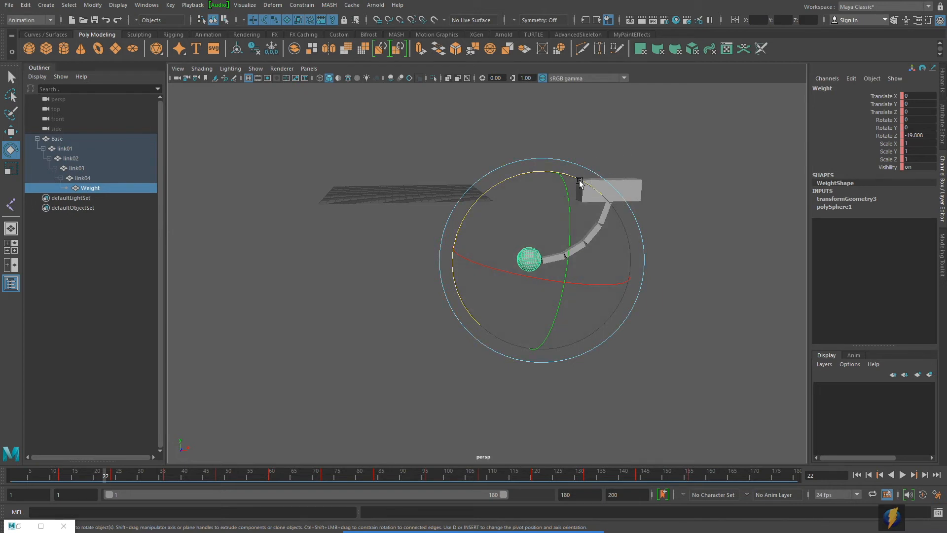
{"action": "mouse_move", "coordinate": [113, 474]}
{"action": "left_mouse_down"}
{"action": "mouse_move", "coordinate": [86, 472]}
{"action": "mouse_move", "coordinate": [148, 472]}
{"action": "mouse_move", "coordinate": [115, 475]}
{"action": "left_mouse_up"}
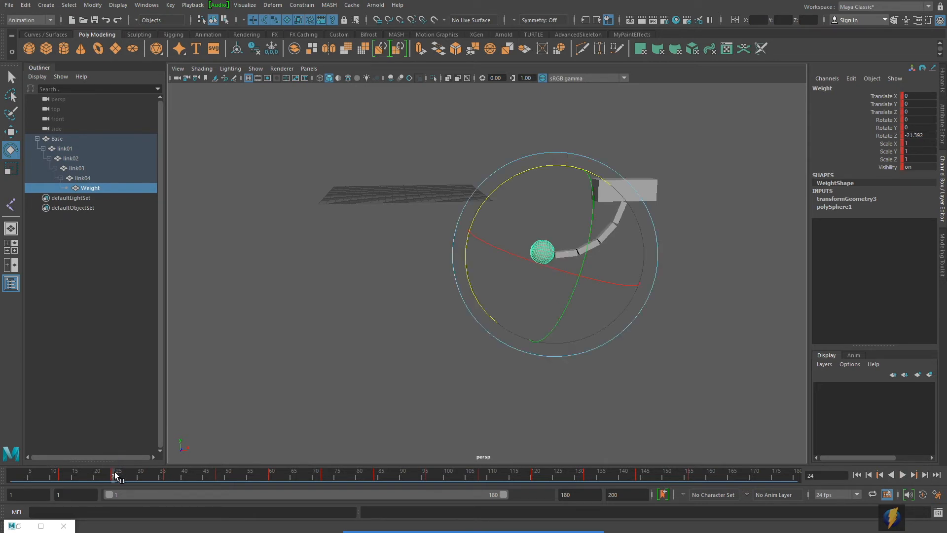
{"action": "left_click", "coordinate": [858, 474]}
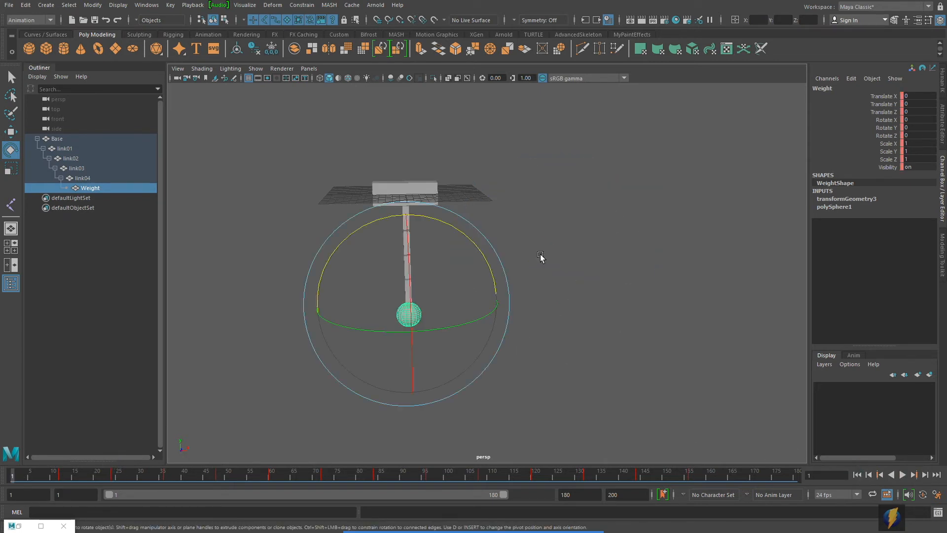
{"action": "left_click", "coordinate": [902, 475]}
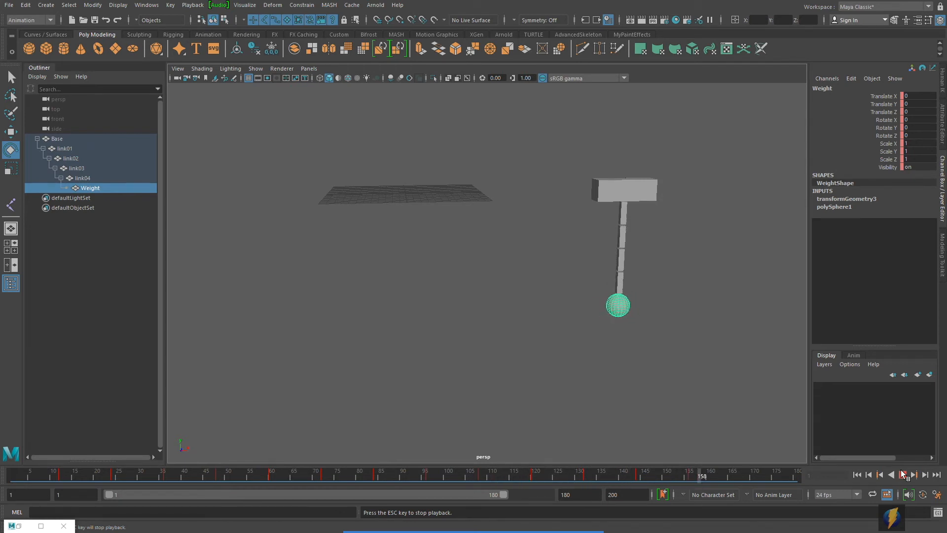
{"action": "left_click", "coordinate": [903, 476]}
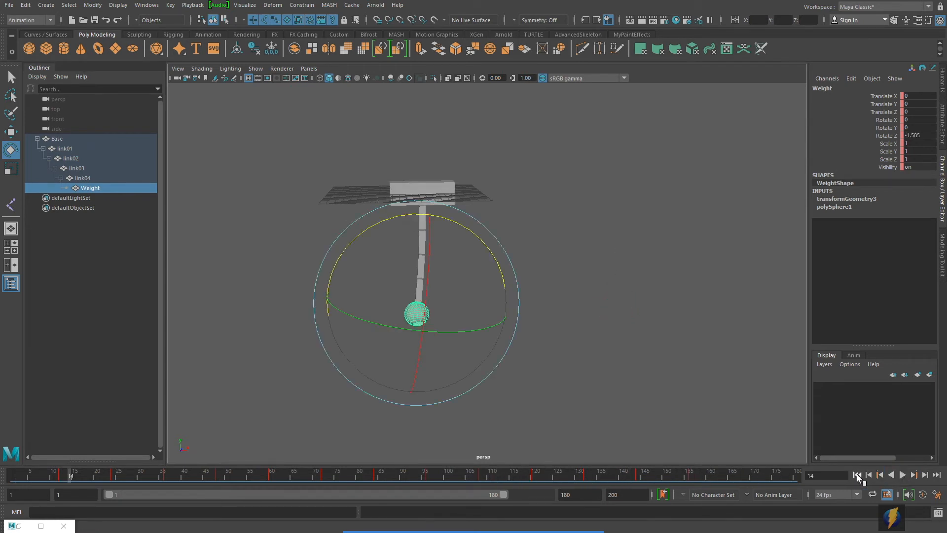
{"action": "left_click", "coordinate": [858, 477]}
Select all four links and Weight, and view their animation curves in the Graph Editor.
{"action": "left_click", "coordinate": [575, 198]}
{"action": "left_click_drag", "start_coordinate": [376, 215], "coordinate": [451, 335]}
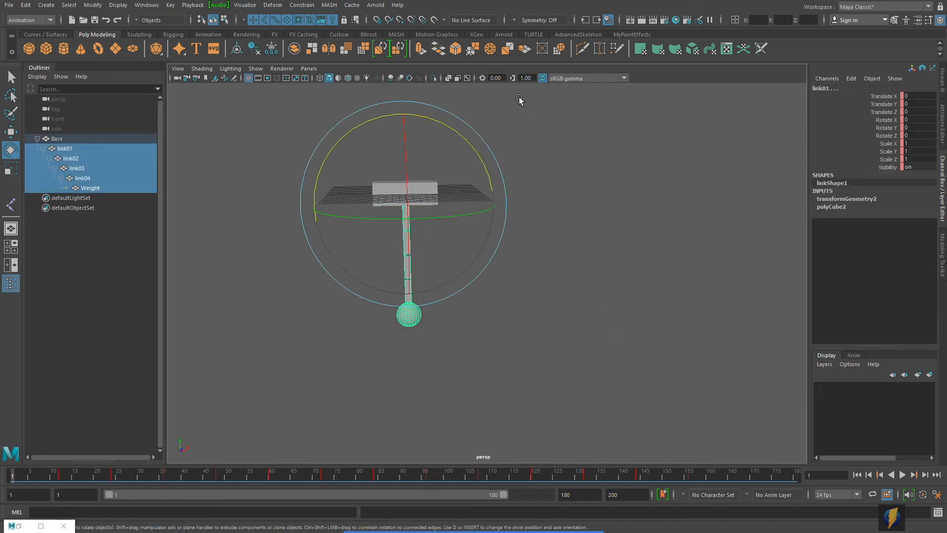
{"action": "left_click", "coordinate": [146, 5]}
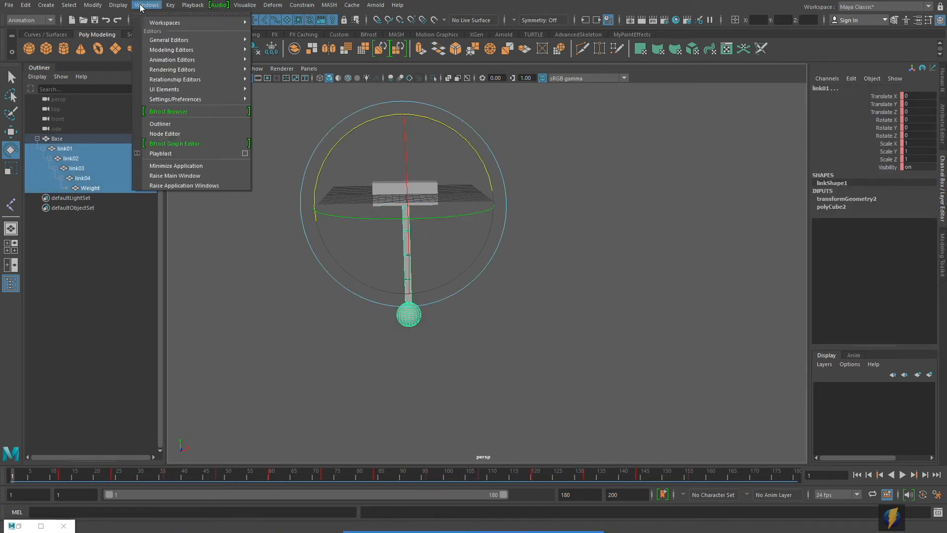
{"action": "mouse_move", "coordinate": [158, 59]}
{"action": "left_click", "coordinate": [259, 60]}
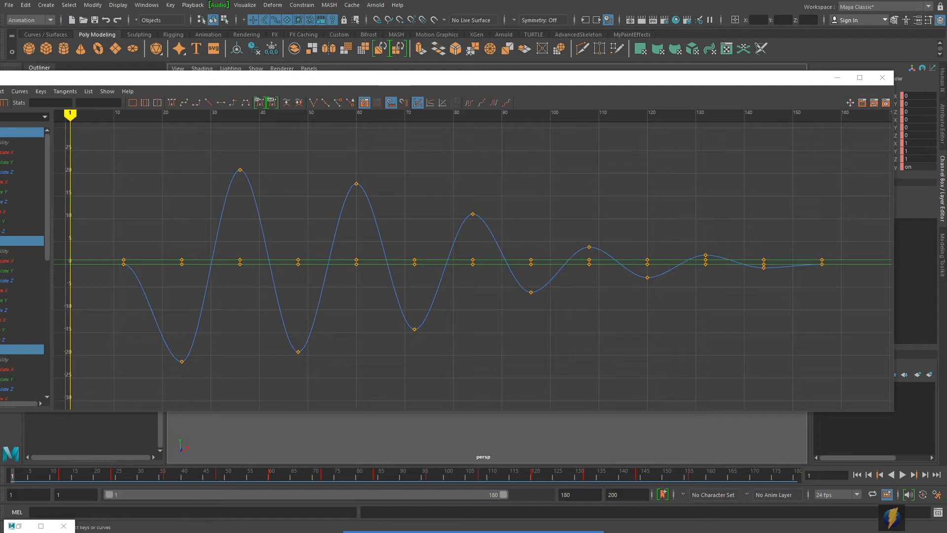
{"action": "left_click", "coordinate": [837, 78]}
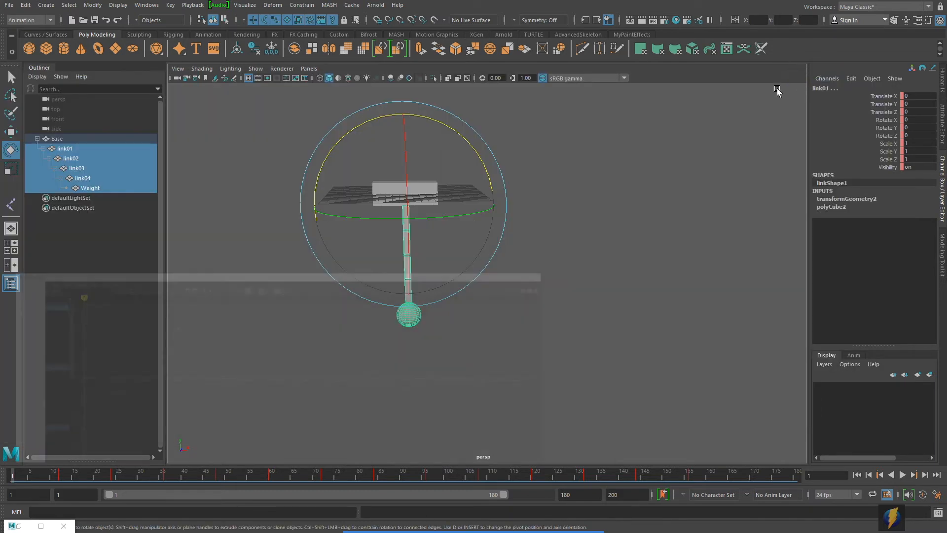
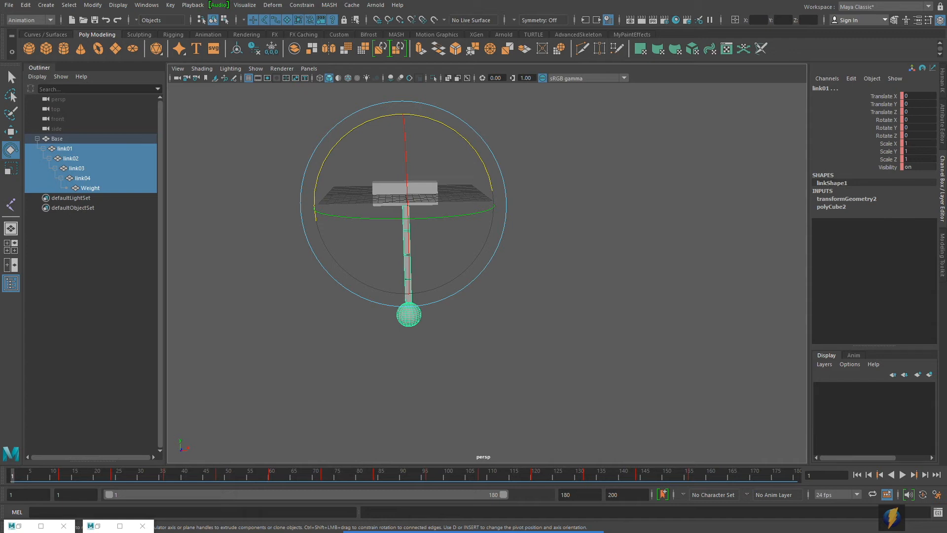
Remove the animation from every channel of the links and Weight except Rotate Z.
{"action": "right_click_drag", "start_coordinate": [595, 239], "coordinate": [567, 244], "text": "alt"}
{"action": "left_click_drag", "start_coordinate": [494, 247], "coordinate": [523, 246], "text": "alt"}
{"action": "left_click_drag", "start_coordinate": [888, 96], "coordinate": [889, 168]}
{"action": "right_click", "coordinate": [892, 119]}
{"action": "left_click", "coordinate": [869, 241]}
{"action": "left_click", "coordinate": [887, 143]}
{"action": "right_click", "coordinate": [889, 162]}
{"action": "left_click", "coordinate": [869, 282]}
Open the Rotate Z curves in the Graph Editor and lower the peak at frame 60 to about 16.
{"action": "middle_click_drag", "start_coordinate": [519, 133], "coordinate": [534, 143], "text": "alt"}
{"action": "left_click", "coordinate": [149, 5]}
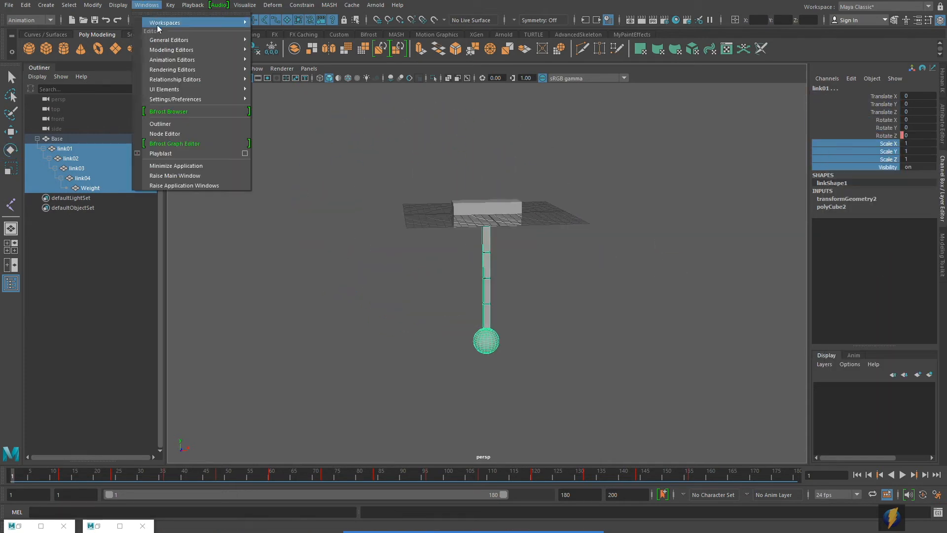
{"action": "left_click", "coordinate": [274, 62]}
{"action": "left_click_drag", "start_coordinate": [530, 76], "coordinate": [618, 94]}
{"action": "right_click_drag", "start_coordinate": [625, 184], "coordinate": [502, 265], "text": "alt"}
{"action": "left_click", "coordinate": [417, 349]}
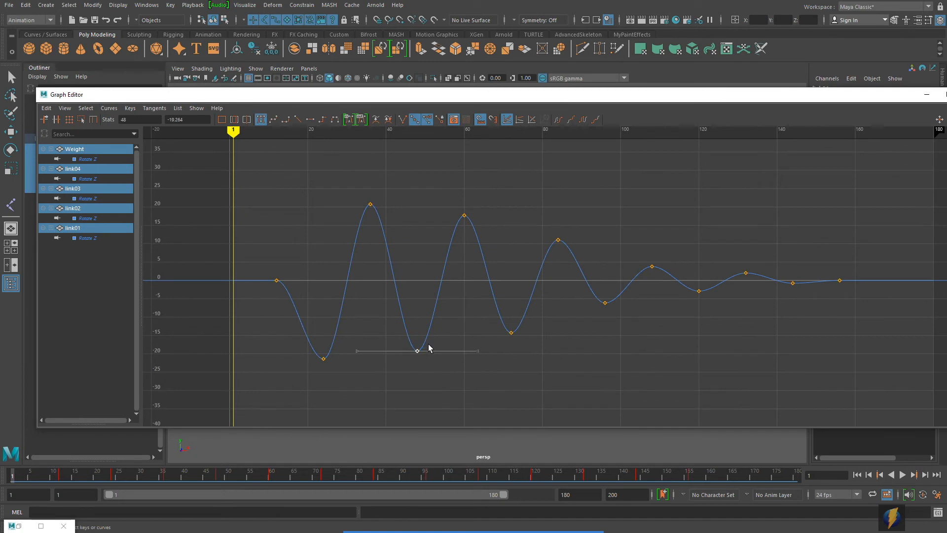
{"action": "key", "text": "w"}
{"action": "left_click", "coordinate": [464, 216]}
{"action": "middle_click_drag", "start_coordinate": [464, 217], "coordinate": [464, 223], "text": "shift"}
Enlarge the settling swings by pushing the Rotate Z keys at frames 96, 108, 120, 132 and 144 farther from zero.
{"action": "left_click", "coordinate": [512, 333]}
{"action": "left_click", "coordinate": [607, 304]}
{"action": "middle_click_drag", "start_coordinate": [612, 307], "coordinate": [612, 317], "text": "shift"}
{"action": "left_click", "coordinate": [653, 267]}
{"action": "middle_click_drag", "start_coordinate": [657, 269], "coordinate": [656, 259], "text": "shift"}
{"action": "left_click", "coordinate": [699, 292]}
{"action": "middle_click_drag", "start_coordinate": [700, 292], "coordinate": [700, 298], "text": "shift"}
{"action": "left_click", "coordinate": [743, 272]}
{"action": "left_click", "coordinate": [794, 283]}
{"action": "middle_click_drag", "start_coordinate": [746, 274], "coordinate": [792, 284], "text": "shift"}
Play back the adjusted swing in the perspective view and return to the first frame.
{"action": "left_click", "coordinate": [924, 95]}
{"action": "key", "text": "alt+v"}
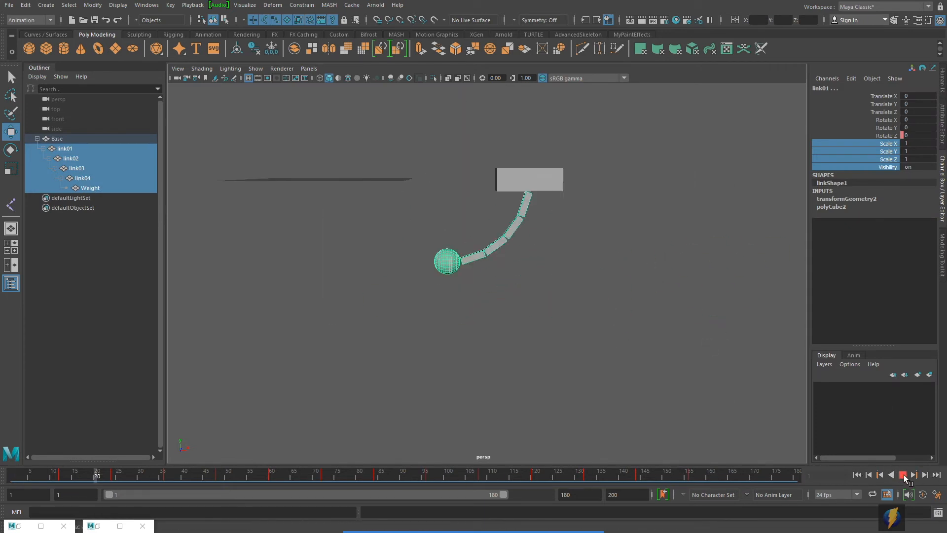
{"action": "left_click", "coordinate": [904, 476]}
{"action": "left_click", "coordinate": [858, 475]}
Shift the Rotate Z keys from frame 24 onward about 3 frames earlier, and play back the result.
{"action": "left_click", "coordinate": [146, 5]}
{"action": "mouse_move", "coordinate": [170, 54]}
{"action": "left_click", "coordinate": [284, 56]}
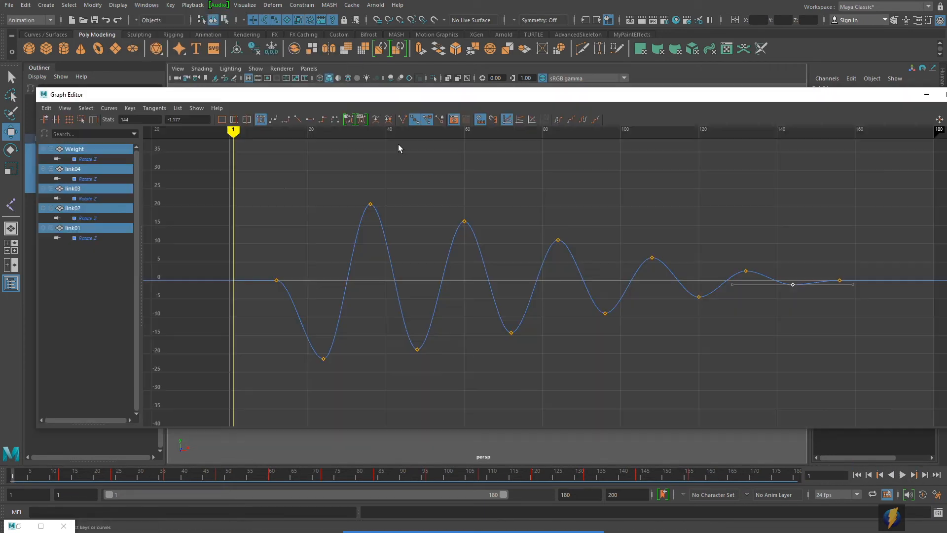
{"action": "left_click_drag", "start_coordinate": [296, 161], "coordinate": [873, 372]}
{"action": "middle_click_drag", "start_coordinate": [498, 273], "coordinate": [598, 252], "text": "alt"}
{"action": "middle_click_drag", "start_coordinate": [428, 335], "coordinate": [414, 338], "text": "shift"}
{"action": "left_click", "coordinate": [927, 95]}
{"action": "left_click", "coordinate": [903, 475]}
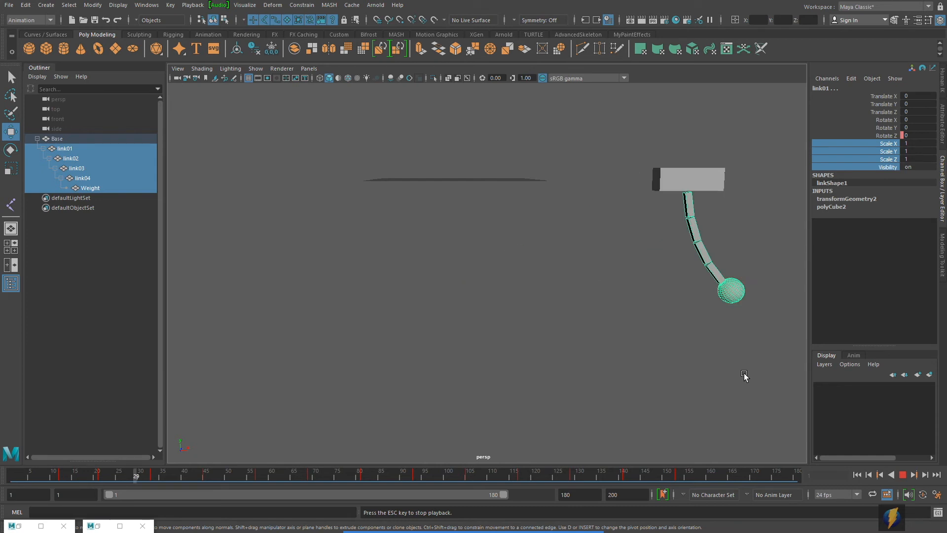
{"action": "left_click", "coordinate": [858, 475]}
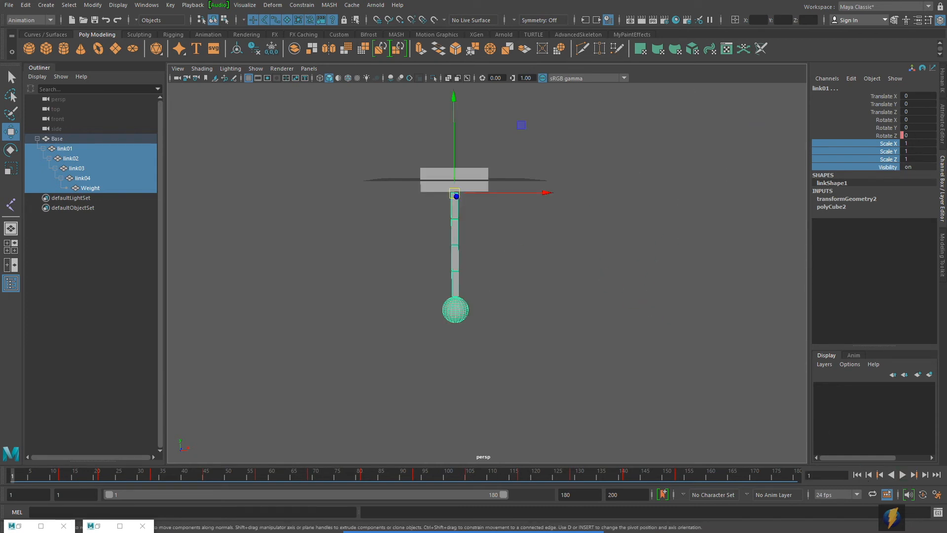
Play back the swing in the perspective view, scrub the early frames for the chain's drag, and return to frame 1.
{"action": "middle_click_drag", "start_coordinate": [559, 350], "coordinate": [556, 346], "text": "alt"}
{"action": "left_click", "coordinate": [903, 474]}
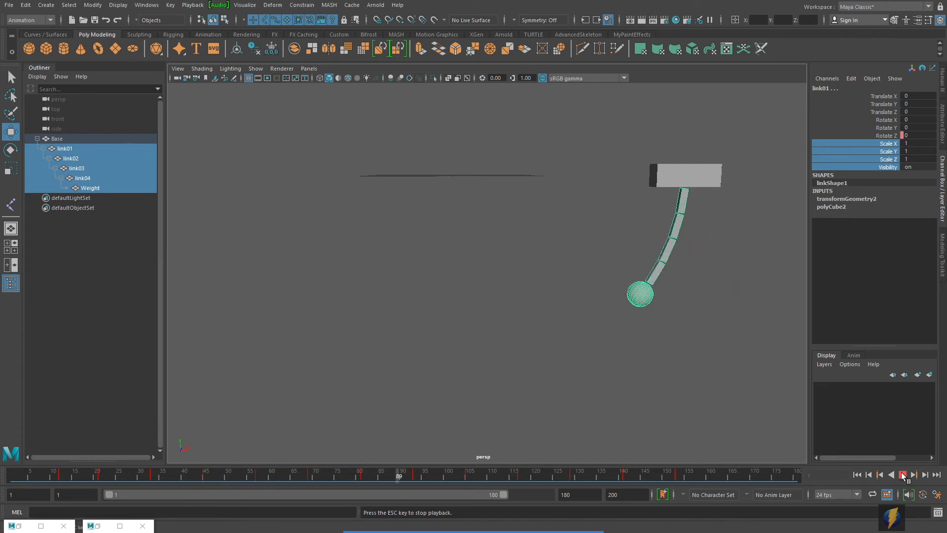
{"action": "left_click", "coordinate": [902, 475]}
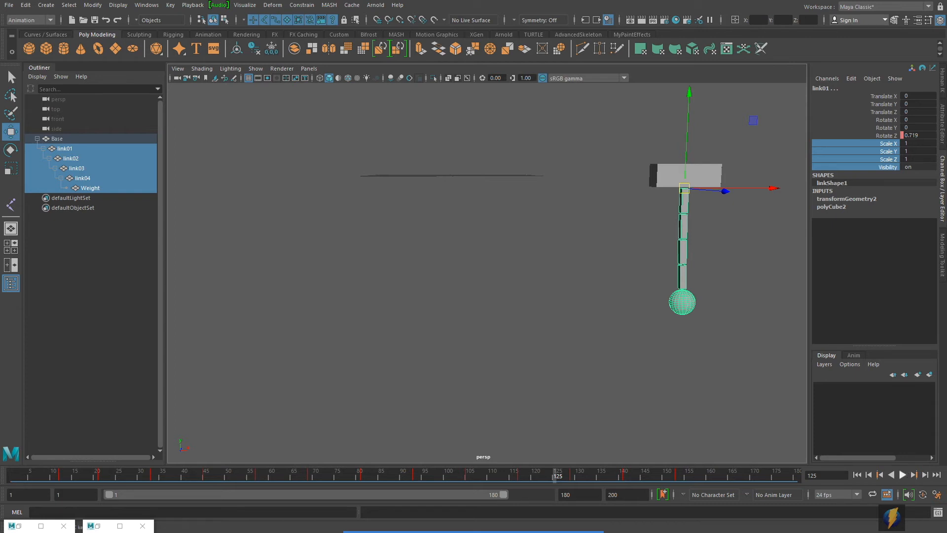
{"action": "left_click_drag", "start_coordinate": [561, 482], "coordinate": [105, 474]}
{"action": "middle_click_drag", "start_coordinate": [423, 310], "coordinate": [323, 308], "text": "alt"}
{"action": "right_click_drag", "start_coordinate": [323, 308], "coordinate": [437, 306], "text": "alt"}
{"action": "mouse_move", "coordinate": [105, 475]}
{"action": "left_mouse_down"}
{"action": "mouse_move", "coordinate": [88, 475]}
{"action": "mouse_move", "coordinate": [98, 475]}
{"action": "left_mouse_up"}
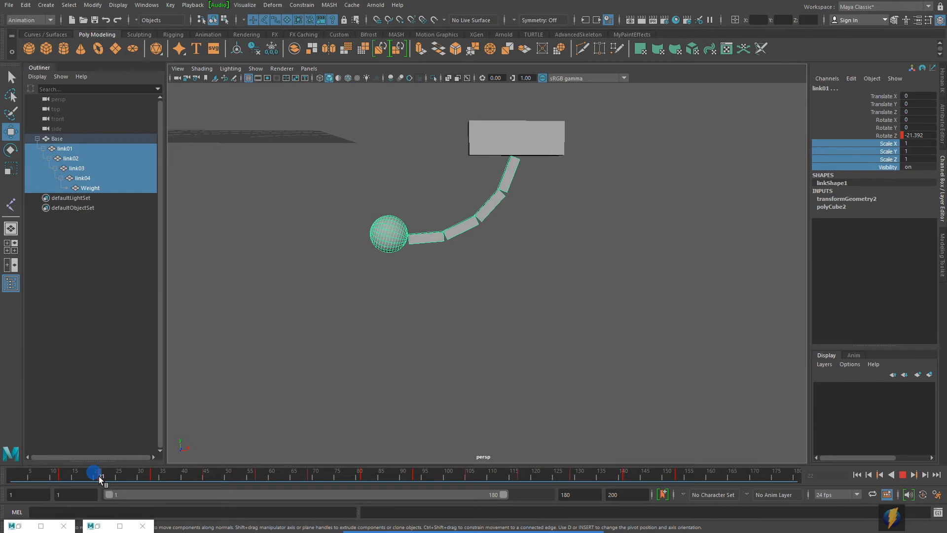
{"action": "mouse_move", "coordinate": [100, 476]}
{"action": "left_mouse_down"}
{"action": "mouse_move", "coordinate": [317, 476]}
{"action": "mouse_move", "coordinate": [12, 476]}
{"action": "left_mouse_up"}
Reframe the view on the whole chain motion and play the animation again to judge the settling.
{"action": "middle_click_drag", "start_coordinate": [348, 291], "coordinate": [473, 291], "text": "alt"}
{"action": "right_click_drag", "start_coordinate": [546, 291], "coordinate": [414, 277], "text": "alt"}
{"action": "middle_click_drag", "start_coordinate": [415, 277], "coordinate": [352, 242], "text": "alt"}
{"action": "left_click_drag", "start_coordinate": [351, 241], "coordinate": [353, 244], "text": "alt"}
{"action": "left_click", "coordinate": [903, 475]}
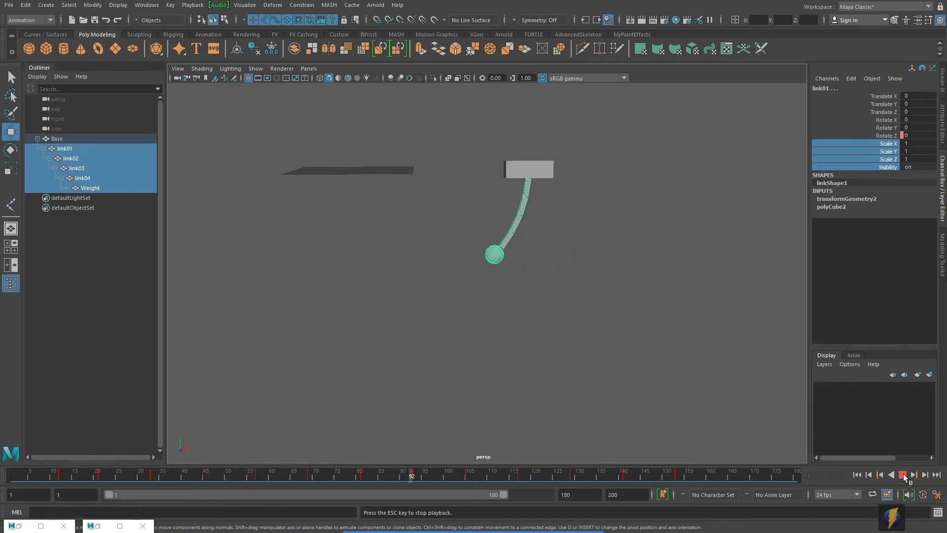
{"action": "left_click", "coordinate": [903, 475]}
{"action": "right_click_drag", "start_coordinate": [420, 331], "coordinate": [531, 327], "text": "alt"}
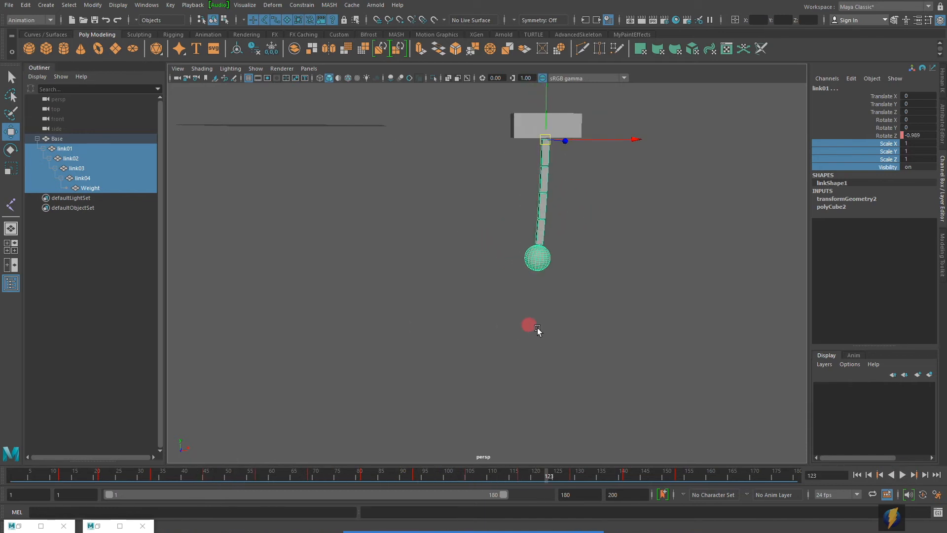
{"action": "middle_click_drag", "start_coordinate": [545, 300], "coordinate": [544, 339], "text": "alt"}
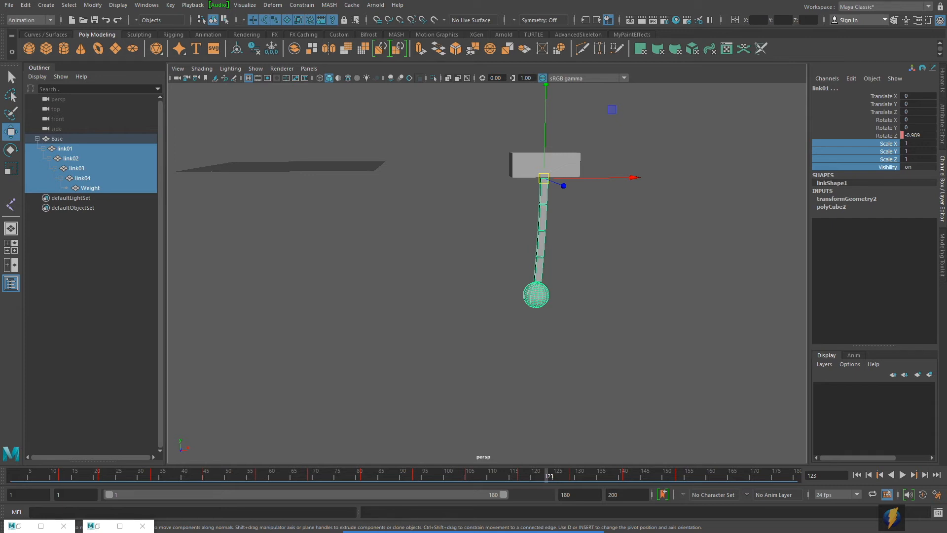
{"action": "left_click_drag", "start_coordinate": [533, 225], "coordinate": [508, 239], "text": "alt"}
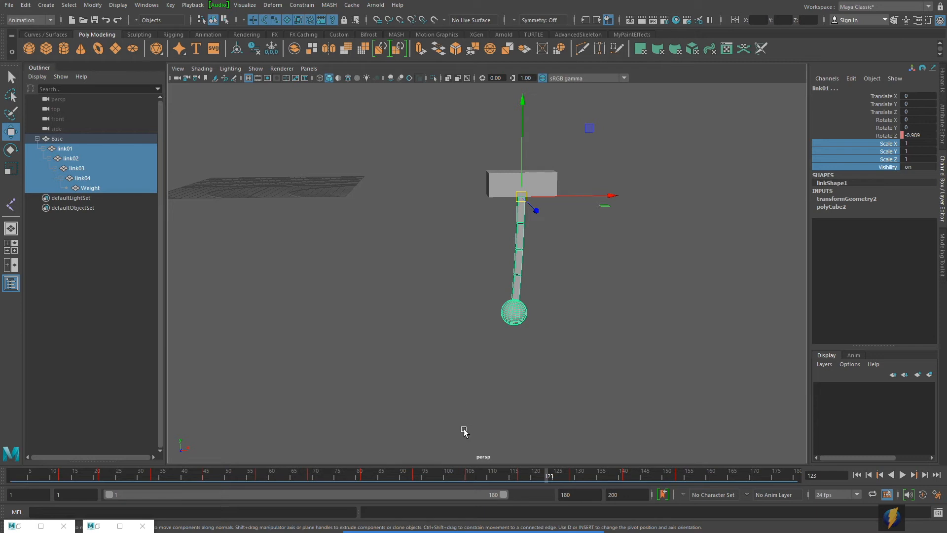
{"action": "left_click", "coordinate": [509, 526]}
{"action": "mouse_move", "coordinate": [681, 194]}
{"action": "left_mouse_down"}
{"action": "mouse_move", "coordinate": [803, 118]}
{"action": "mouse_move", "coordinate": [867, 93]}
{"action": "mouse_move", "coordinate": [882, 127]}
{"action": "mouse_move", "coordinate": [826, 119]}
{"action": "mouse_move", "coordinate": [535, 214]}
{"action": "mouse_move", "coordinate": [552, 243]}
{"action": "mouse_move", "coordinate": [867, 96]}
{"action": "mouse_move", "coordinate": [879, 122]}
{"action": "mouse_move", "coordinate": [875, 159]}
{"action": "mouse_move", "coordinate": [903, 174]}
{"action": "mouse_move", "coordinate": [863, 174]}
{"action": "mouse_move", "coordinate": [568, 266]}
{"action": "mouse_move", "coordinate": [538, 255]}
{"action": "mouse_move", "coordinate": [784, 179]}
{"action": "mouse_move", "coordinate": [811, 150]}
{"action": "mouse_move", "coordinate": [561, 266]}
{"action": "mouse_move", "coordinate": [719, 219]}
{"action": "left_mouse_up"}
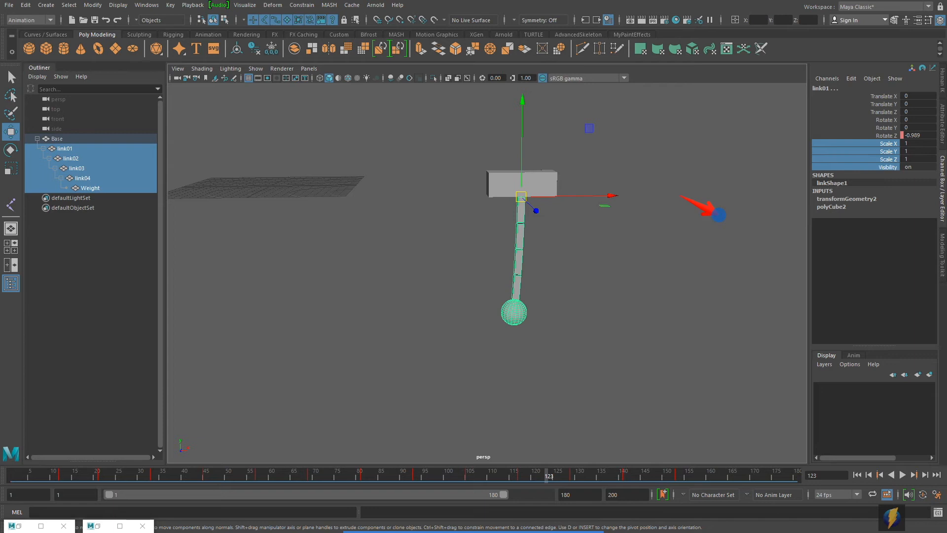
{"action": "mouse_move", "coordinate": [719, 214]}
{"action": "left_mouse_down"}
{"action": "mouse_move", "coordinate": [779, 132]}
{"action": "mouse_move", "coordinate": [873, 135]}
{"action": "left_mouse_up"}
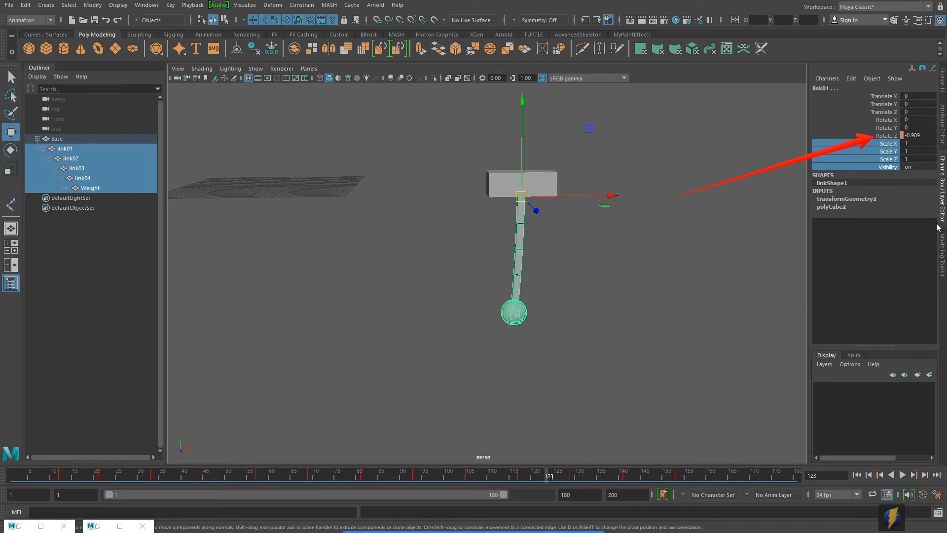
{"action": "key", "text": "Escape"}
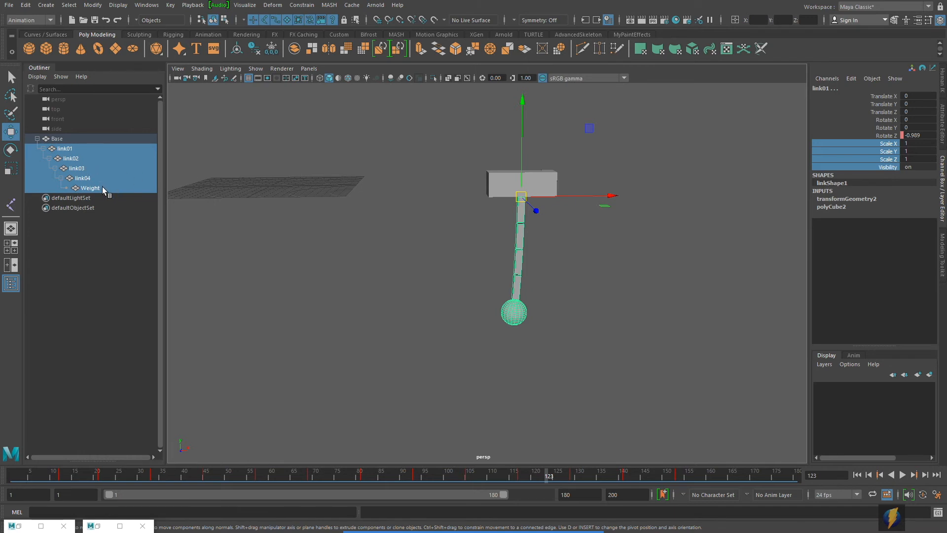
Select the Base and show the resolution gate in the perspective view.
{"action": "left_click", "coordinate": [56, 140]}
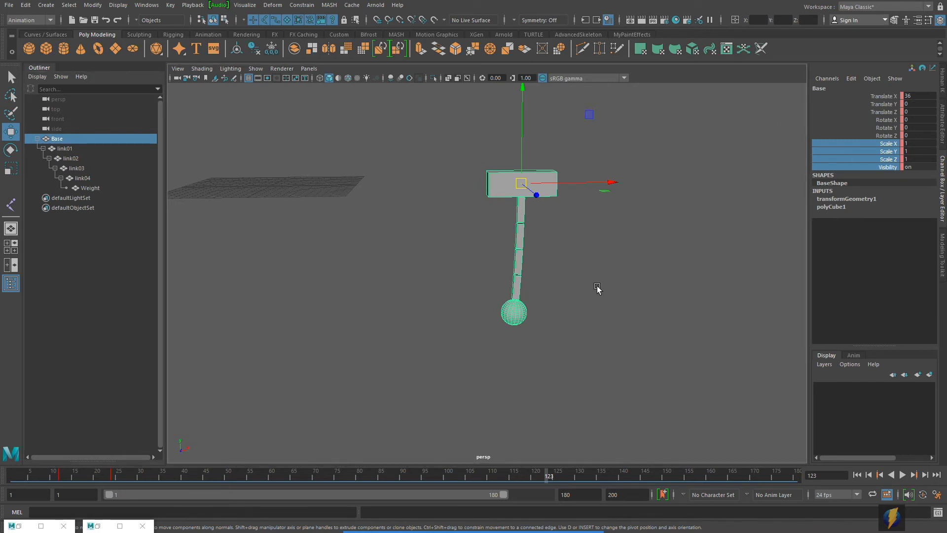
{"action": "mouse_move", "coordinate": [512, 524]}
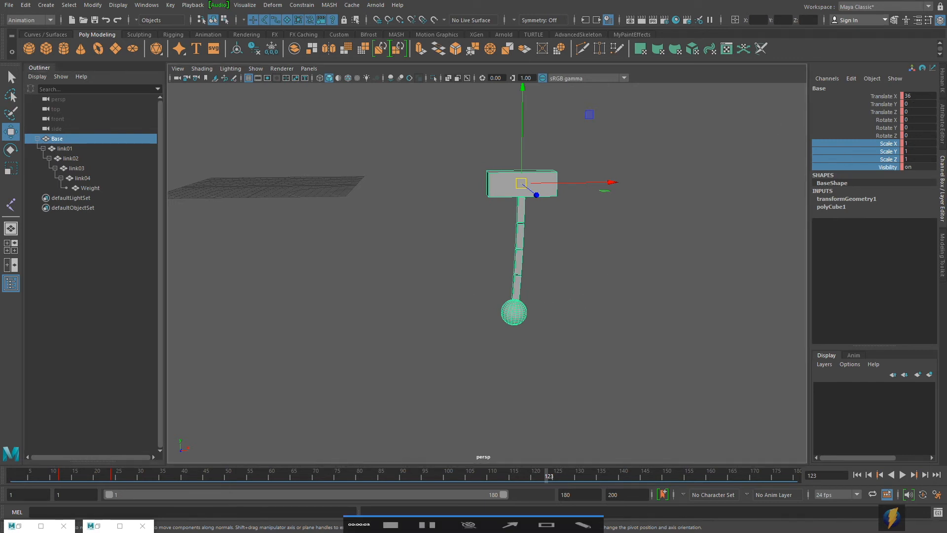
{"action": "left_click", "coordinate": [512, 518]}
{"action": "mouse_move", "coordinate": [321, 301]}
{"action": "left_mouse_down"}
{"action": "mouse_move", "coordinate": [269, 144]}
{"action": "mouse_move", "coordinate": [271, 93]}
{"action": "left_mouse_up"}
{"action": "left_click", "coordinate": [268, 78]}
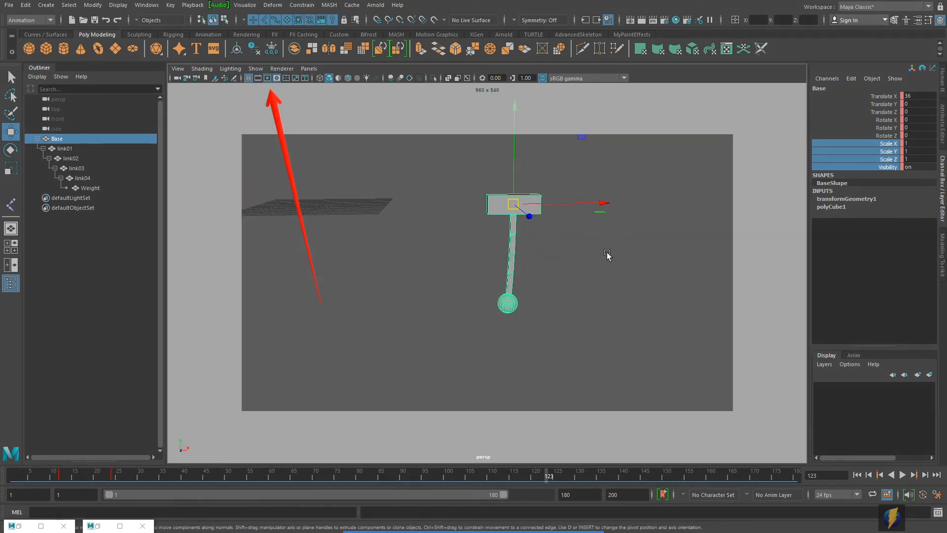
Frame the camera so the chain's whole movement fits inside the resolution gate, checking it by scrubbing and playing back from frame 1.
{"action": "mouse_move", "coordinate": [529, 473]}
{"action": "left_mouse_down"}
{"action": "mouse_move", "coordinate": [57, 452]}
{"action": "mouse_move", "coordinate": [182, 452]}
{"action": "left_mouse_up"}
{"action": "left_click_drag", "start_coordinate": [70, 445], "coordinate": [223, 445]}
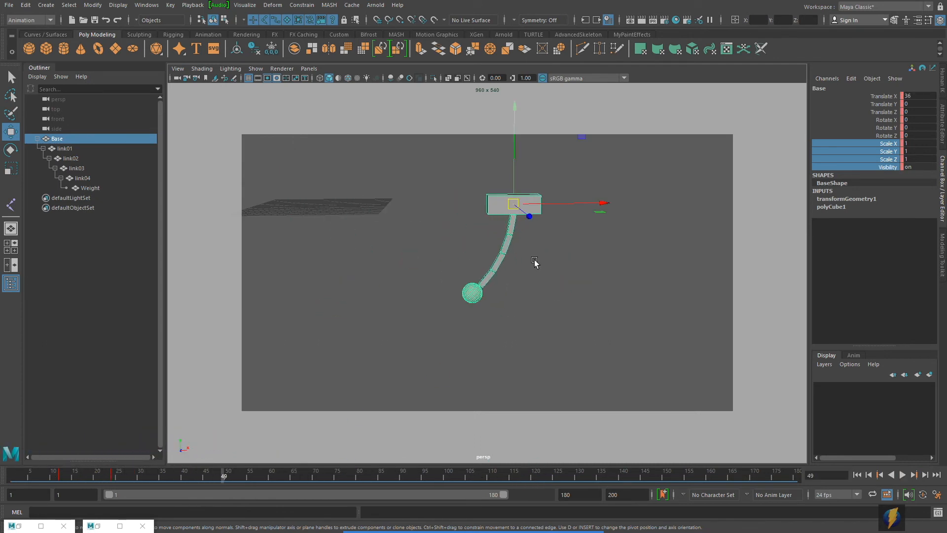
{"action": "right_click_drag", "start_coordinate": [402, 290], "coordinate": [470, 292], "text": "alt"}
{"action": "middle_click_drag", "start_coordinate": [471, 291], "coordinate": [560, 308], "text": "alt"}
{"action": "left_click_drag", "start_coordinate": [432, 316], "coordinate": [485, 303], "text": "alt"}
{"action": "left_click_drag", "start_coordinate": [226, 471], "coordinate": [170, 441]}
{"action": "left_click_drag", "start_coordinate": [673, 303], "coordinate": [646, 305], "text": "alt"}
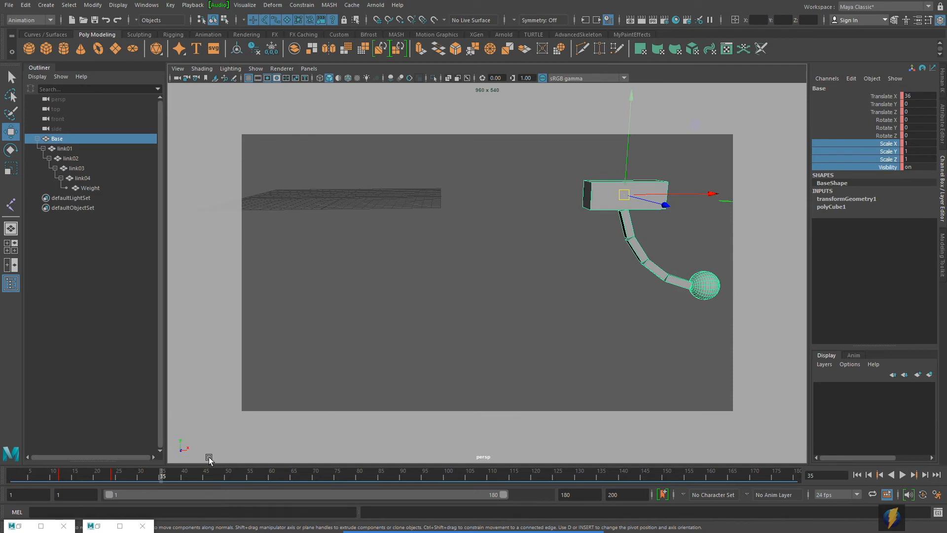
{"action": "left_click_drag", "start_coordinate": [97, 473], "coordinate": [11, 445]}
{"action": "left_click_drag", "start_coordinate": [515, 307], "coordinate": [499, 309], "text": "alt"}
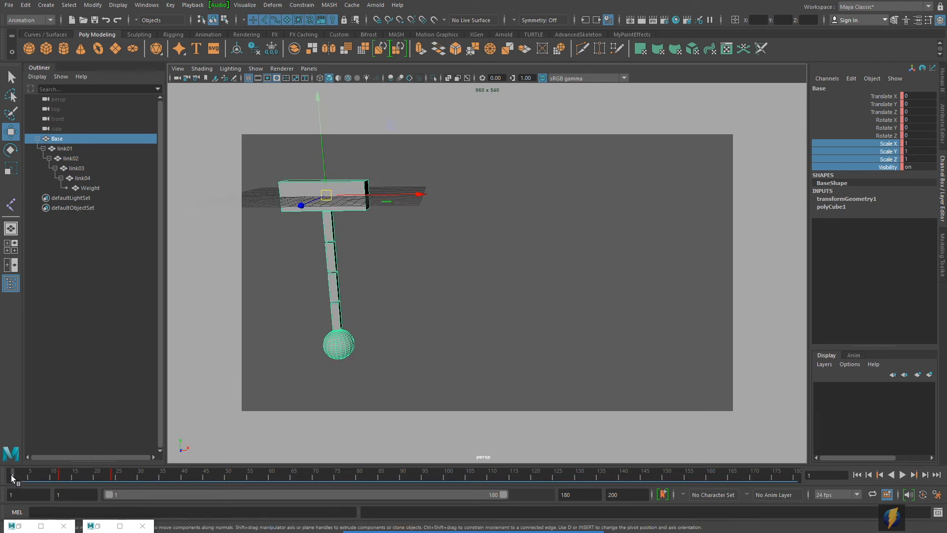
{"action": "key", "text": "alt+v"}
{"action": "mouse_move", "coordinate": [12, 453]}
{"action": "left_mouse_down"}
{"action": "mouse_move", "coordinate": [228, 453]}
{"action": "mouse_move", "coordinate": [3, 440]}
{"action": "left_mouse_up"}
Turn off the resolution gate, hide the grid in the perspective view, and deselect everything.
{"action": "left_click", "coordinate": [268, 78]}
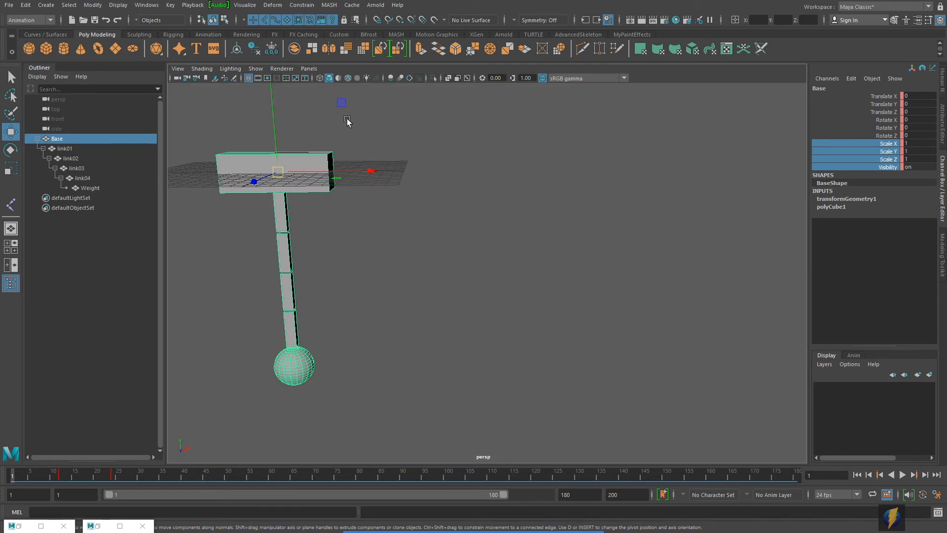
{"action": "left_click", "coordinate": [256, 68]}
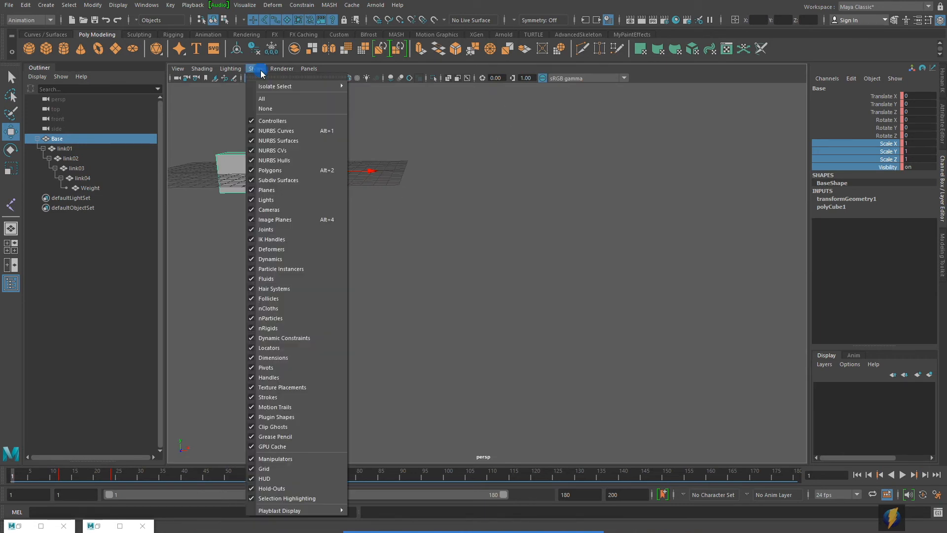
{"action": "left_click", "coordinate": [271, 469]}
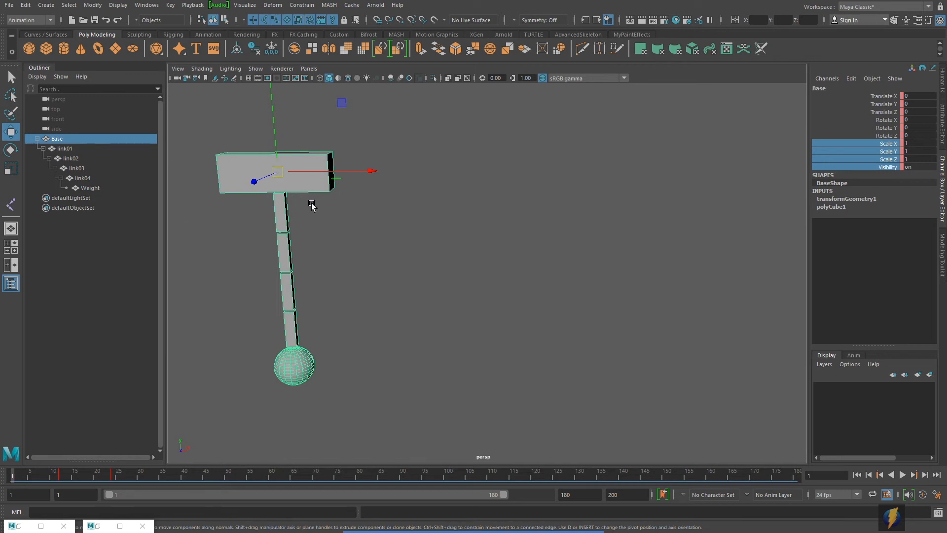
{"action": "left_click", "coordinate": [410, 234]}
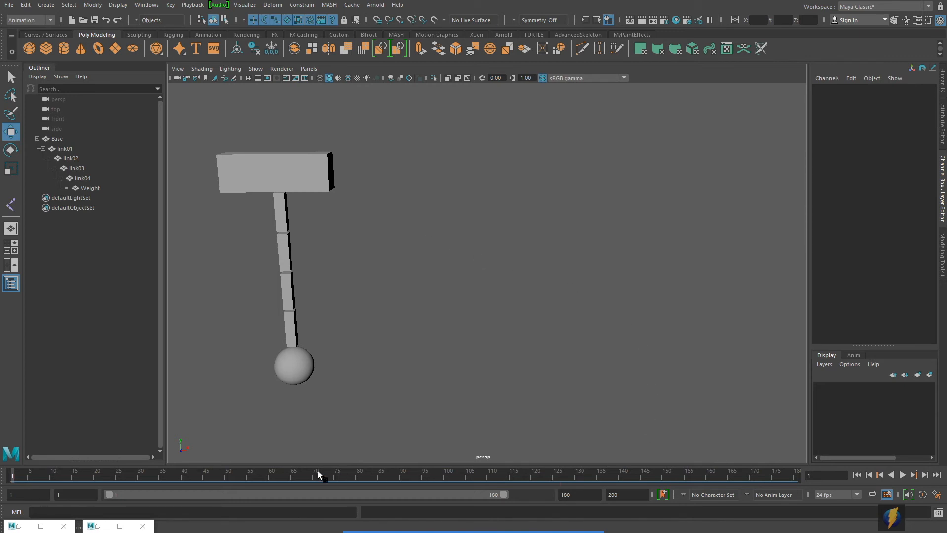
Open the Playblast options from the timeline and place the window beside the chain.
{"action": "right_click", "coordinate": [456, 478]}
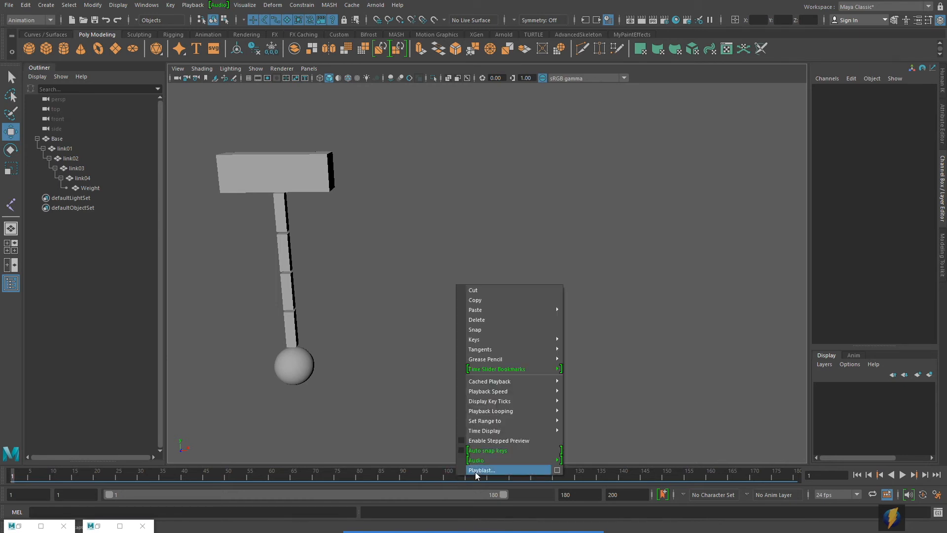
{"action": "left_click", "coordinate": [558, 470]}
{"action": "left_click_drag", "start_coordinate": [794, 68], "coordinate": [662, 82]}
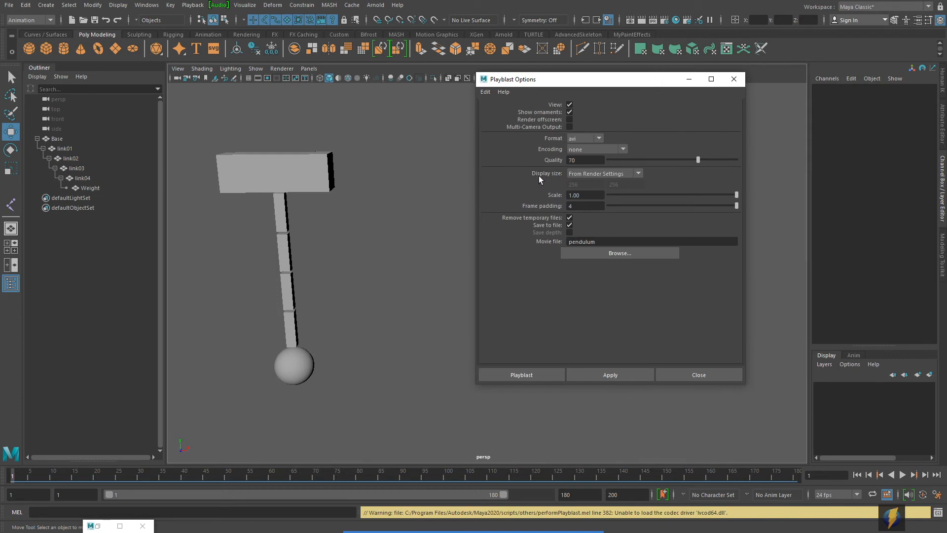
{"action": "left_click", "coordinate": [505, 520]}
{"action": "left_click_drag", "start_coordinate": [423, 339], "coordinate": [559, 185]}
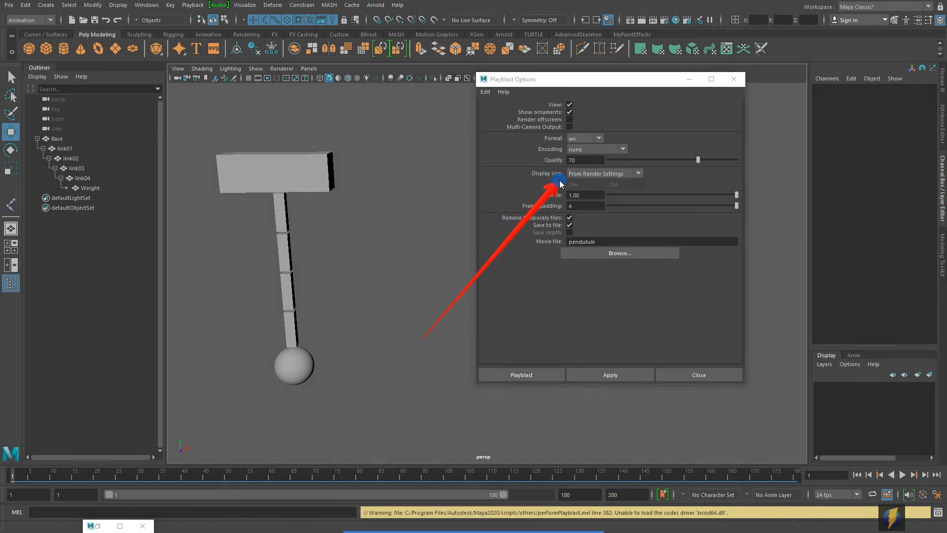
{"action": "mouse_move", "coordinate": [561, 184]}
{"action": "left_mouse_down"}
{"action": "mouse_move", "coordinate": [252, 124]}
{"action": "mouse_move", "coordinate": [682, 100]}
{"action": "mouse_move", "coordinate": [804, 408]}
{"action": "mouse_move", "coordinate": [163, 439]}
{"action": "mouse_move", "coordinate": [184, 163]}
{"action": "mouse_move", "coordinate": [480, 250]}
{"action": "mouse_move", "coordinate": [609, 66]}
{"action": "mouse_move", "coordinate": [658, 18]}
{"action": "mouse_move", "coordinate": [664, 24]}
{"action": "mouse_move", "coordinate": [416, 154]}
{"action": "mouse_move", "coordinate": [487, 185]}
{"action": "mouse_move", "coordinate": [568, 196]}
{"action": "mouse_move", "coordinate": [484, 209]}
{"action": "mouse_move", "coordinate": [475, 239]}
{"action": "mouse_move", "coordinate": [518, 222]}
{"action": "mouse_move", "coordinate": [561, 227]}
{"action": "mouse_move", "coordinate": [503, 262]}
{"action": "mouse_move", "coordinate": [555, 260]}
{"action": "left_mouse_up"}
Save the movie file as pendulum in the project's movies folder and generate the playblast.
{"action": "left_click", "coordinate": [573, 254]}
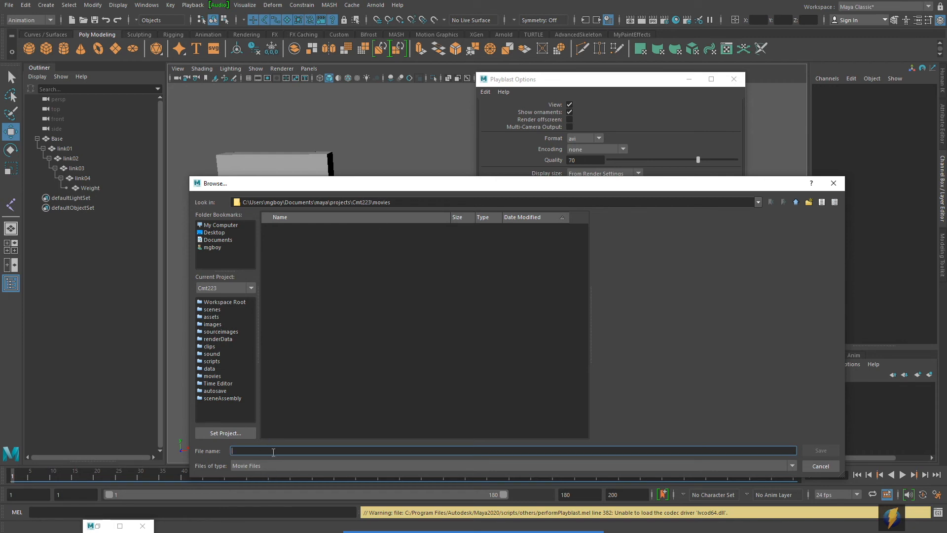
{"action": "type", "text": "pendum"}
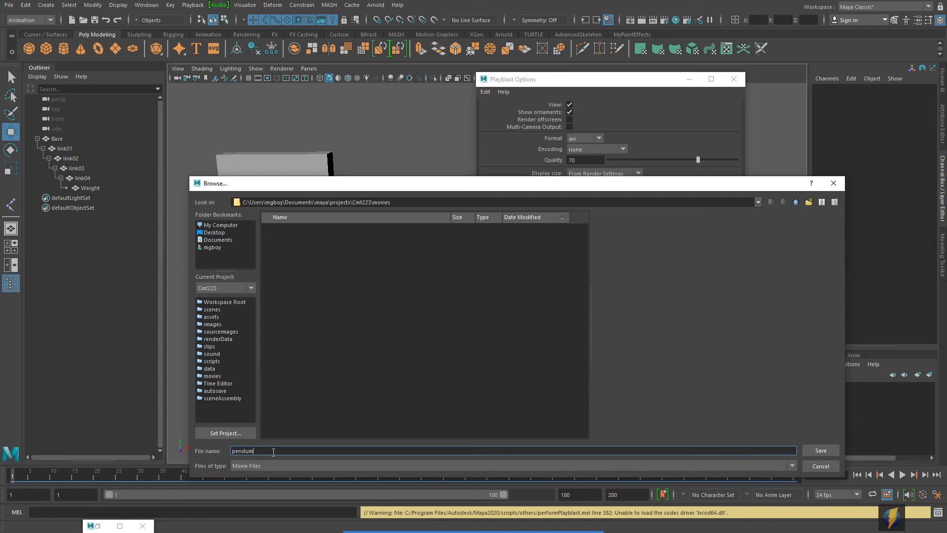
{"action": "type", "text": "dulum"}
{"action": "key", "text": "BackSpace"}
{"action": "type", "text": "lum"}
{"action": "left_click", "coordinate": [830, 448]}
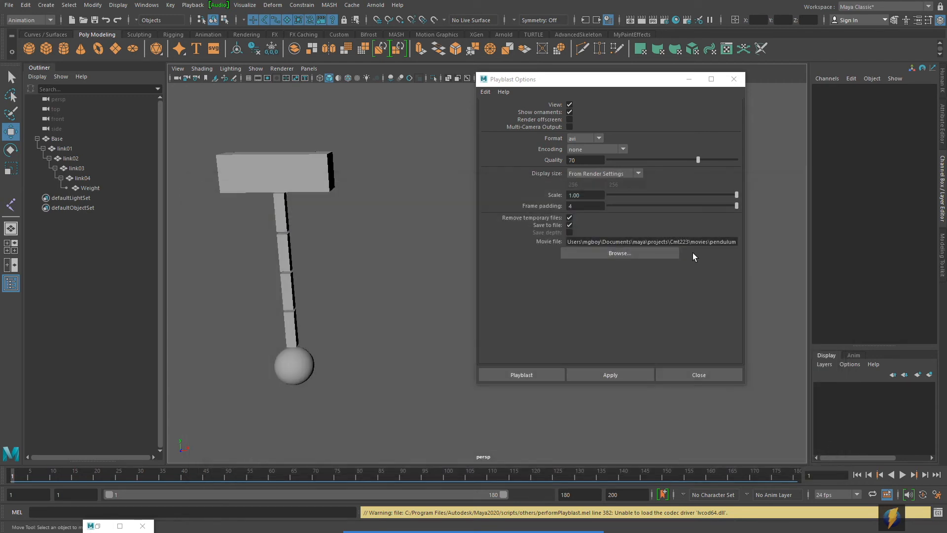
{"action": "left_click", "coordinate": [611, 374]}
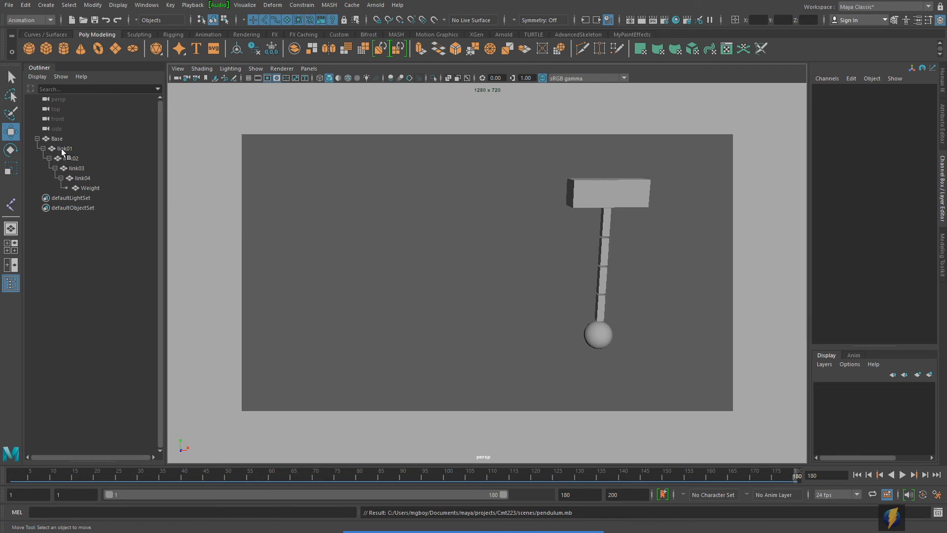
Rewind to frame 1, select the Base, play back its movement, and return to the first frame.
{"action": "left_click_drag", "start_coordinate": [61, 149], "coordinate": [74, 190]}
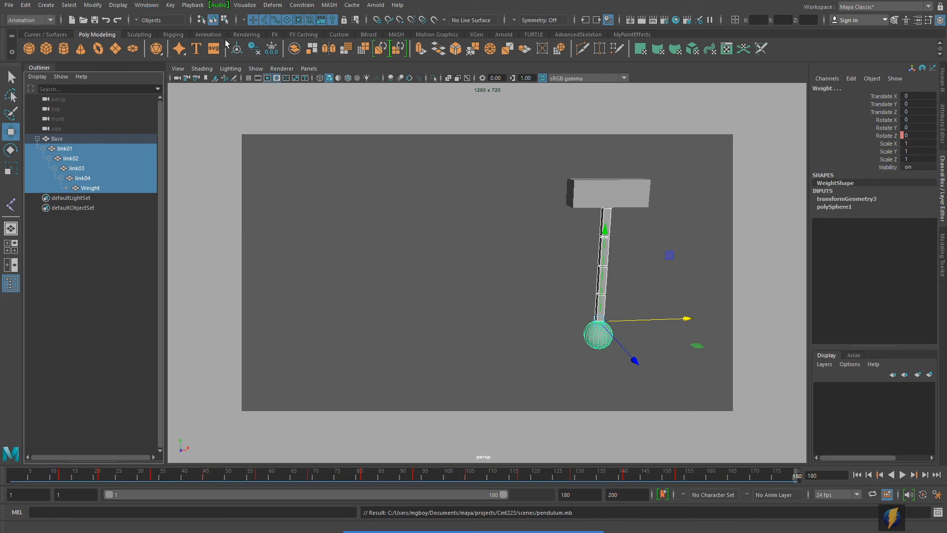
{"action": "left_click_drag", "start_coordinate": [549, 472], "coordinate": [12, 474]}
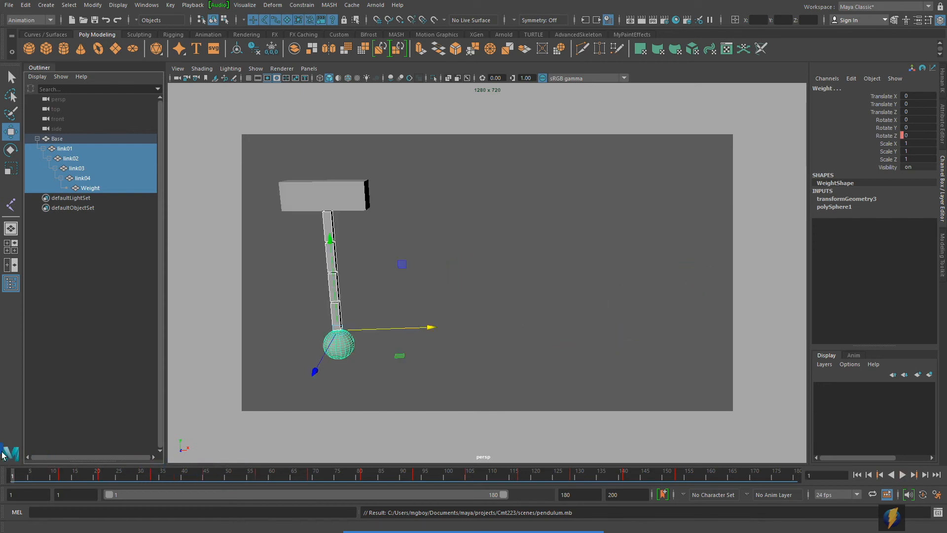
{"action": "left_click", "coordinate": [341, 194]}
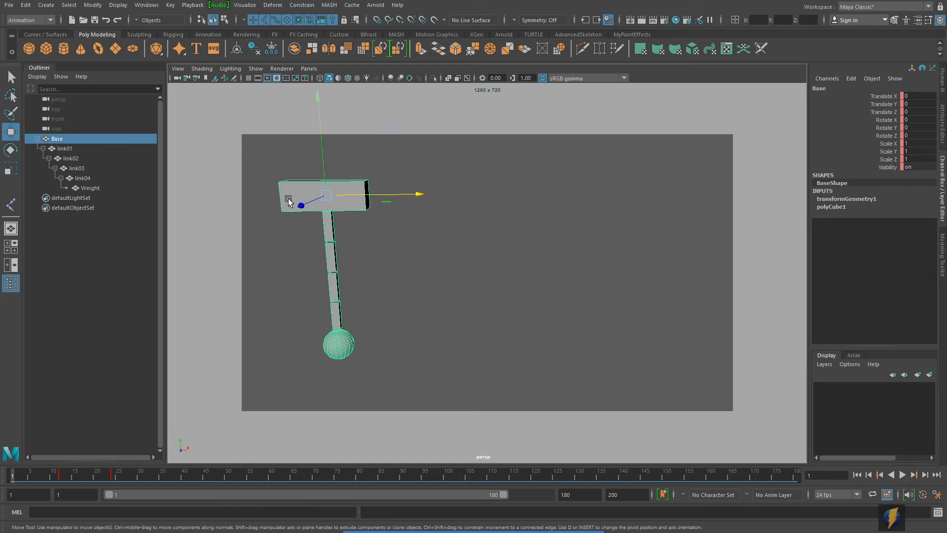
{"action": "left_click", "coordinate": [903, 475]}
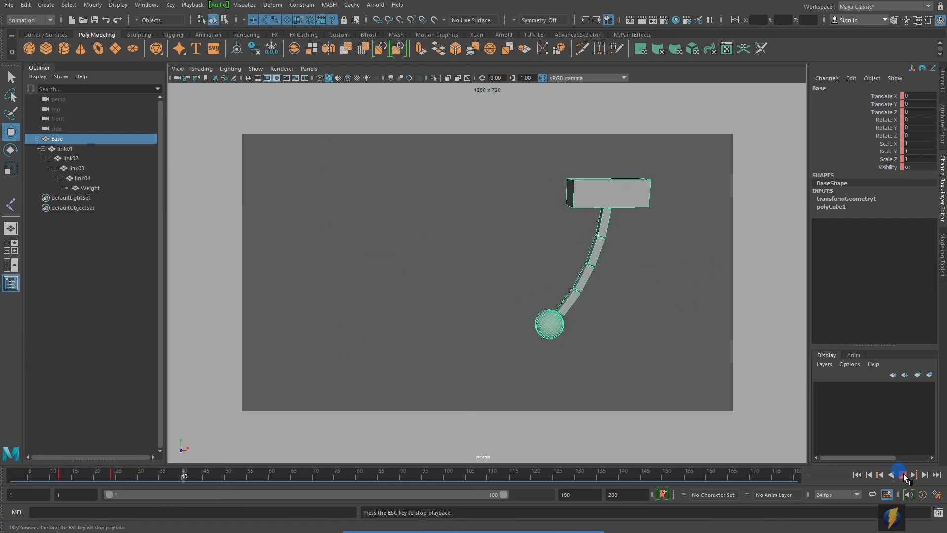
{"action": "left_click", "coordinate": [903, 475]}
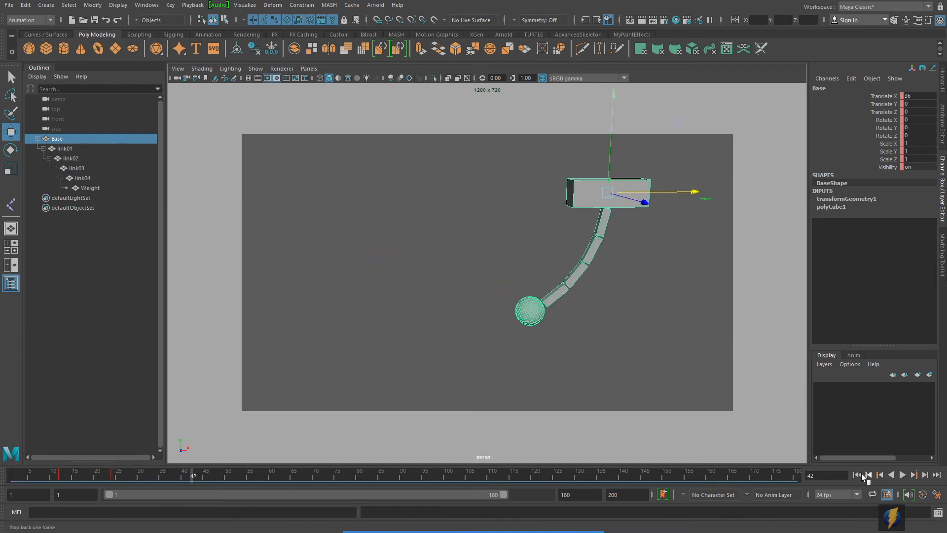
{"action": "left_click", "coordinate": [857, 475]}
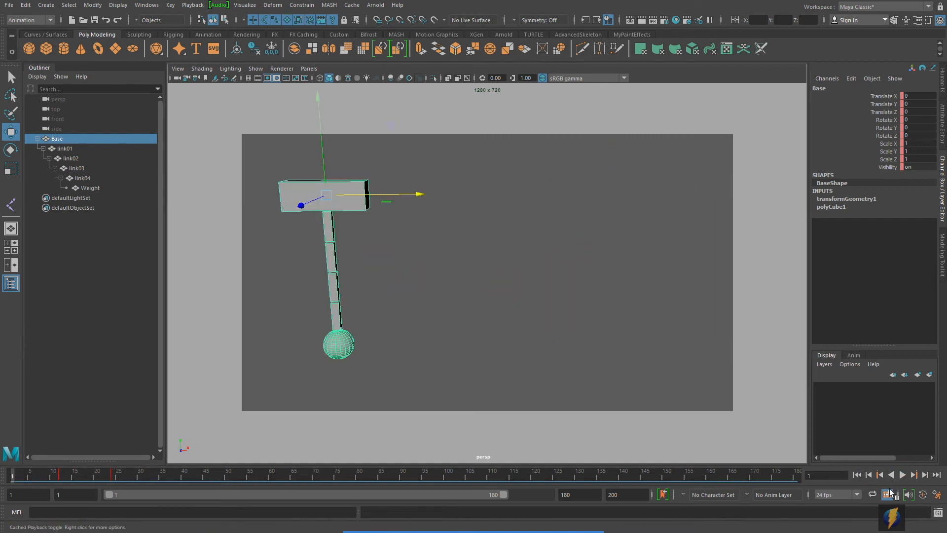
Open the Graph Editor with the Base's animation curves and move its window into clear view.
{"action": "left_click", "coordinate": [146, 5]}
{"action": "mouse_move", "coordinate": [154, 59]}
{"action": "left_click", "coordinate": [297, 60]}
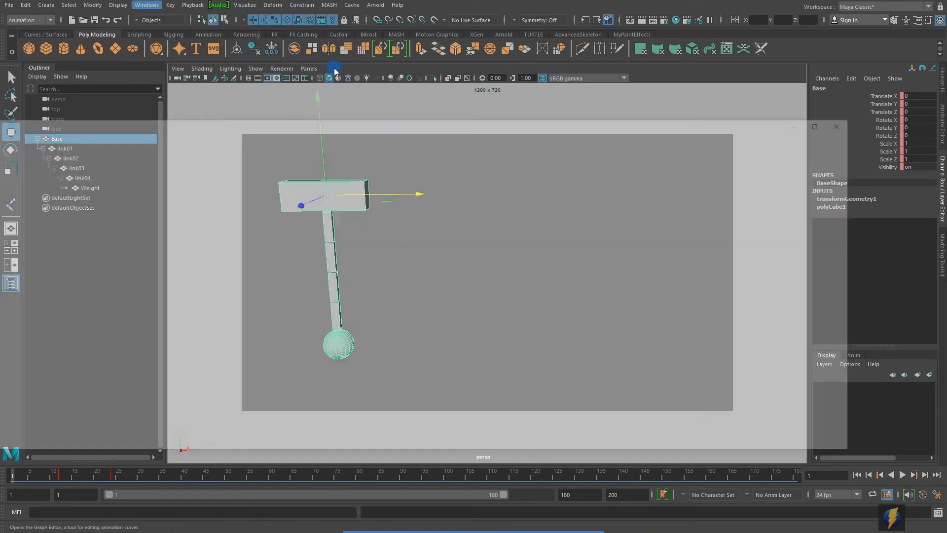
{"action": "left_click_drag", "start_coordinate": [521, 121], "coordinate": [612, 120]}
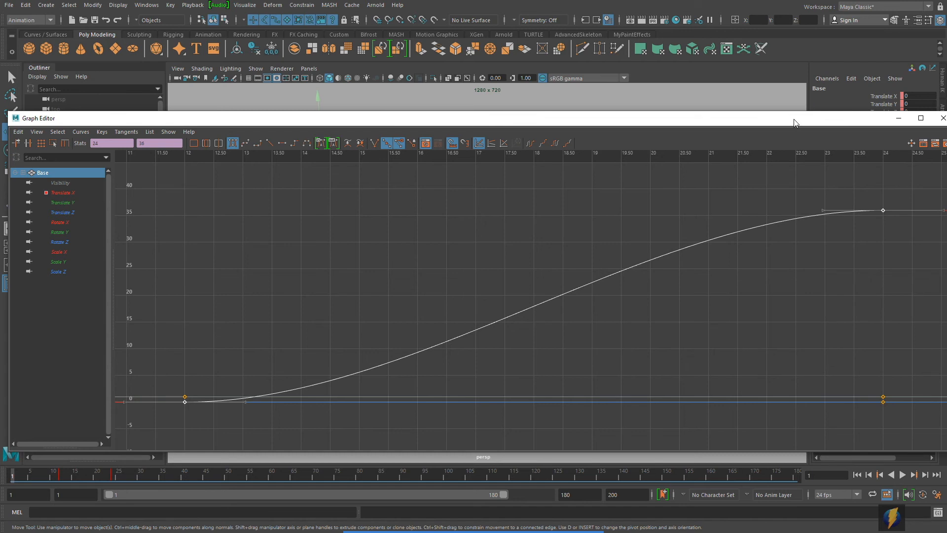
Remove the animation from every Base channel except Translate X and show the Translate X curve in the Graph Editor.
{"action": "left_click_drag", "start_coordinate": [796, 121], "coordinate": [725, 225]}
{"action": "left_click_drag", "start_coordinate": [877, 107], "coordinate": [878, 166]}
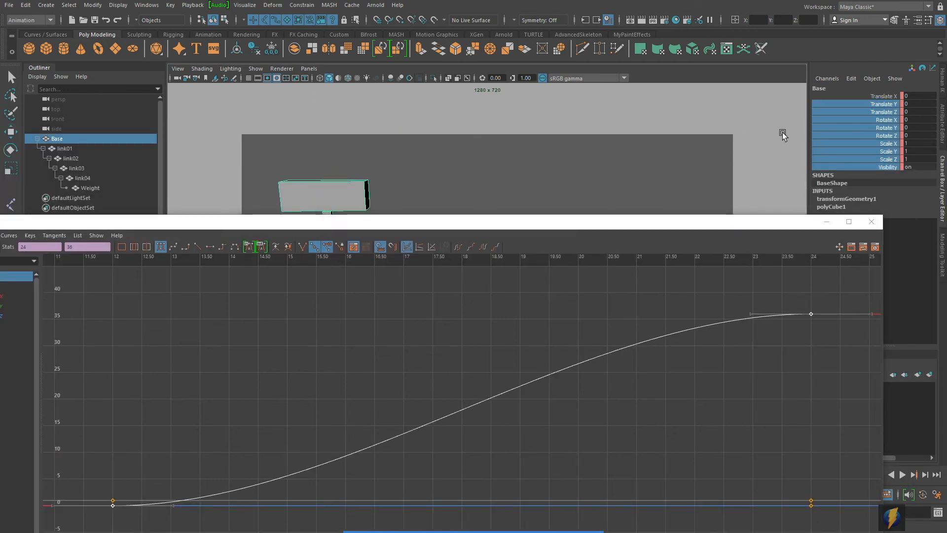
{"action": "right_click_drag", "start_coordinate": [881, 131], "coordinate": [855, 250]}
{"action": "left_click_drag", "start_coordinate": [657, 223], "coordinate": [727, 150]}
{"action": "left_click", "coordinate": [79, 211]}
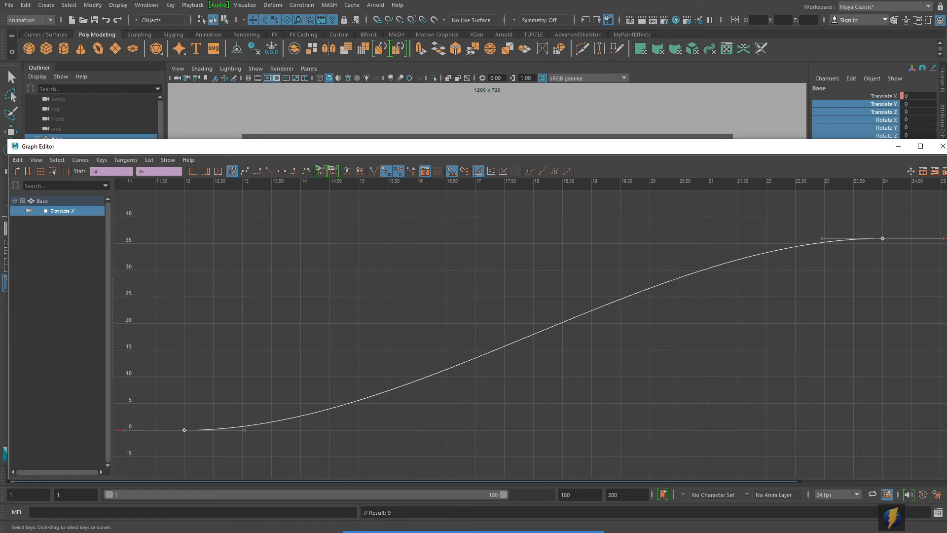
{"action": "left_click_drag", "start_coordinate": [709, 152], "coordinate": [703, 142]}
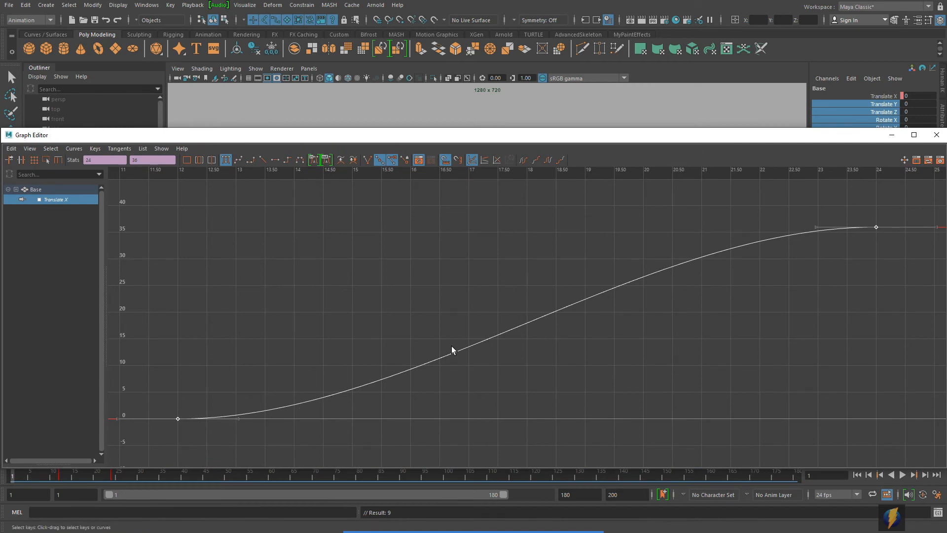
{"action": "left_click_drag", "start_coordinate": [421, 138], "coordinate": [448, 205]}
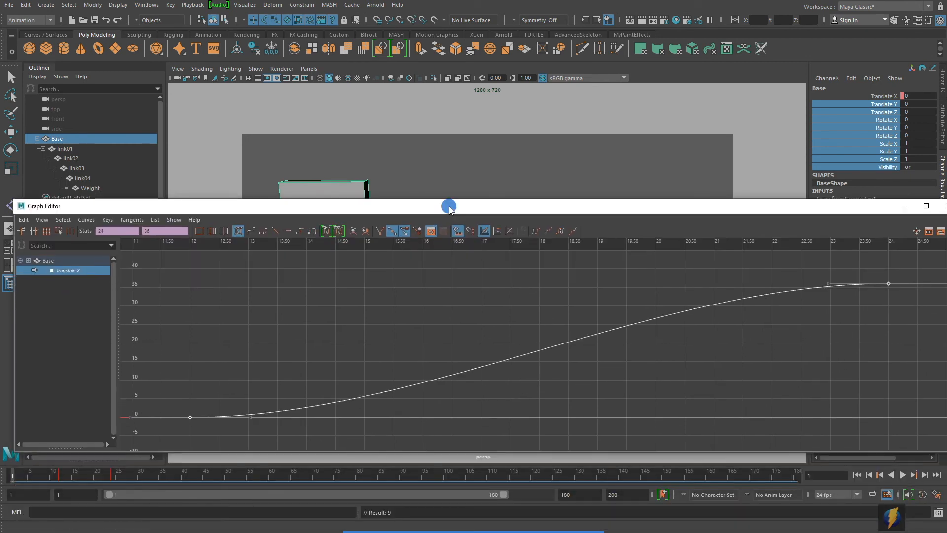
Try to pull down the outgoing tangent of the Translate X key at frame 12, and undo the change.
{"action": "left_click", "coordinate": [230, 390]}
{"action": "left_click_drag", "start_coordinate": [231, 390], "coordinate": [265, 431]}
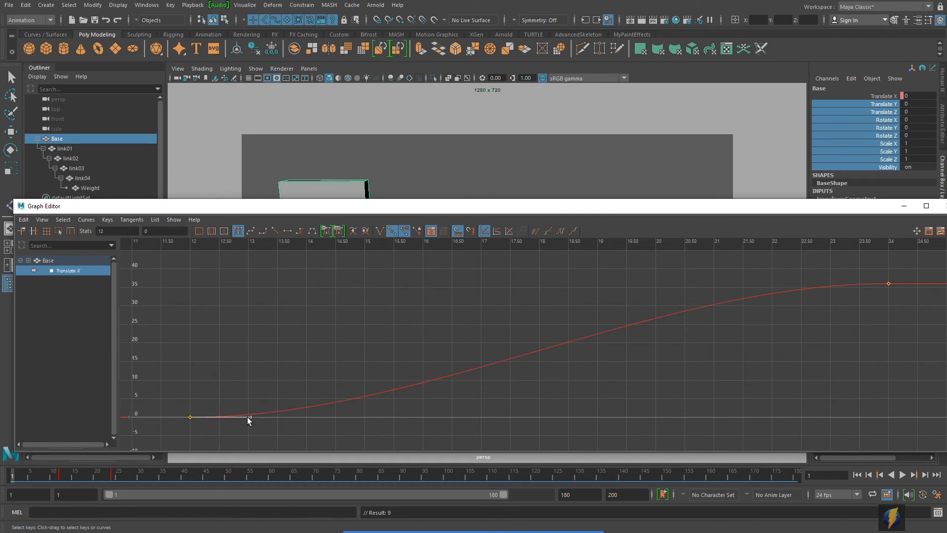
{"action": "left_click_drag", "start_coordinate": [334, 209], "coordinate": [379, 214]}
{"action": "left_click_drag", "start_coordinate": [297, 422], "coordinate": [311, 446]}
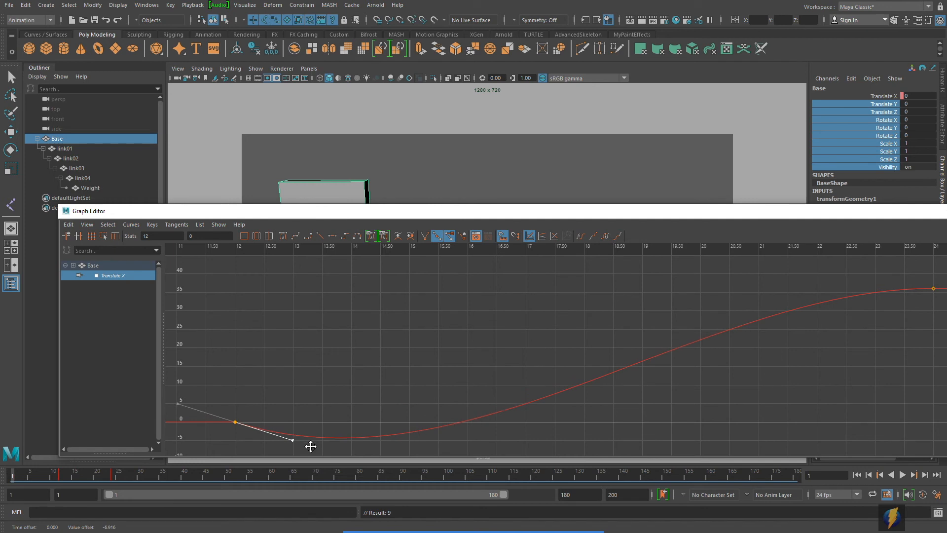
{"action": "key", "text": "ctrl+z"}
Break the tangents of the Translate X key at frame 12 and select its outgoing handle.
{"action": "left_click_drag", "start_coordinate": [216, 401], "coordinate": [270, 449]}
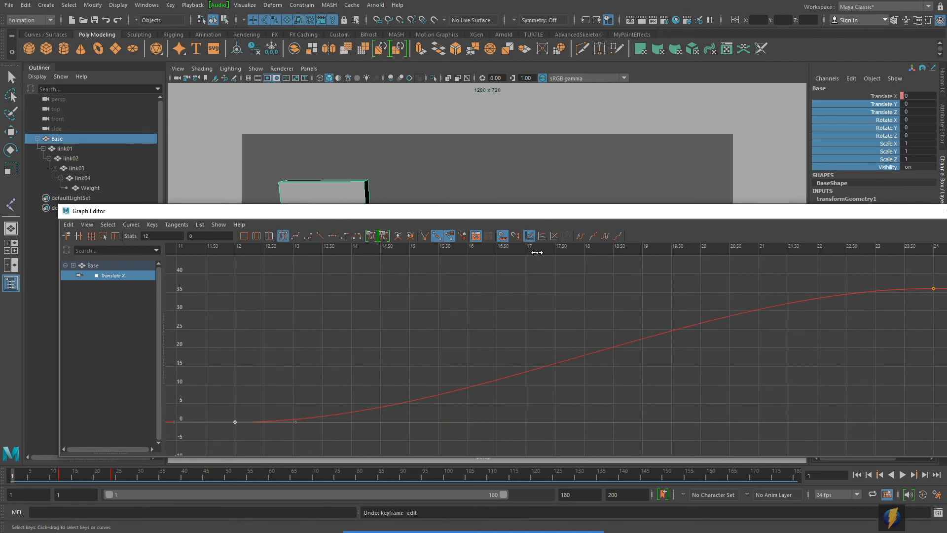
{"action": "left_click", "coordinate": [424, 236]}
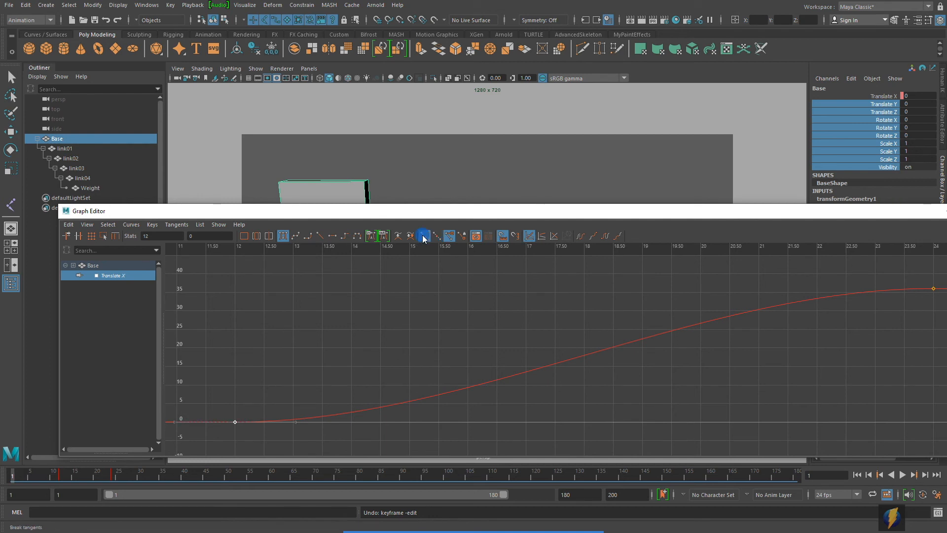
{"action": "left_click_drag", "start_coordinate": [270, 382], "coordinate": [317, 441]}
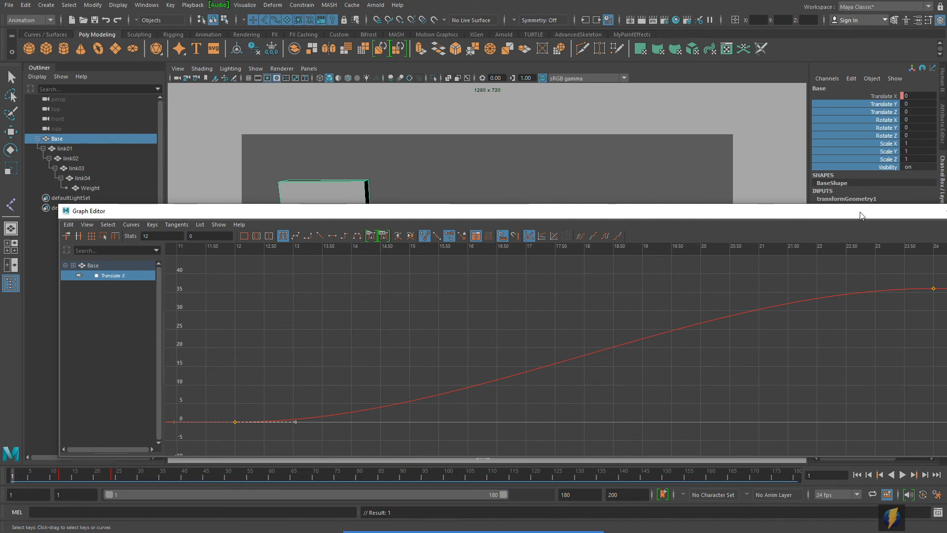
Maximize the Graph Editor, try to raise the frame 12 key's outgoing tangent for an abrupt start, and undo the change.
{"action": "left_click_drag", "start_coordinate": [860, 215], "coordinate": [790, 214]}
{"action": "left_click", "coordinate": [901, 210]}
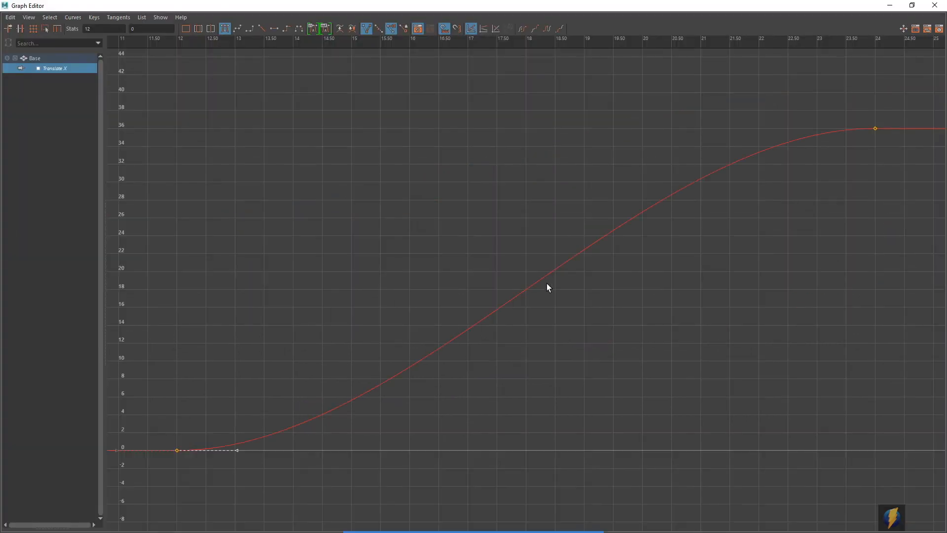
{"action": "right_click_drag", "start_coordinate": [711, 305], "coordinate": [704, 297], "text": "alt+shift"}
{"action": "left_click_drag", "start_coordinate": [513, 240], "coordinate": [553, 314]}
{"action": "key", "text": "w"}
{"action": "middle_click_drag", "start_coordinate": [591, 319], "coordinate": [563, 312], "text": "alt"}
{"action": "right_click_drag", "start_coordinate": [429, 335], "coordinate": [430, 332], "text": "alt+shift"}
{"action": "mouse_move", "coordinate": [322, 401]}
{"action": "left_mouse_down"}
{"action": "mouse_move", "coordinate": [345, 463]}
{"action": "mouse_move", "coordinate": [298, 358]}
{"action": "mouse_move", "coordinate": [328, 404]}
{"action": "mouse_move", "coordinate": [330, 461]}
{"action": "mouse_move", "coordinate": [318, 396]}
{"action": "left_mouse_up"}
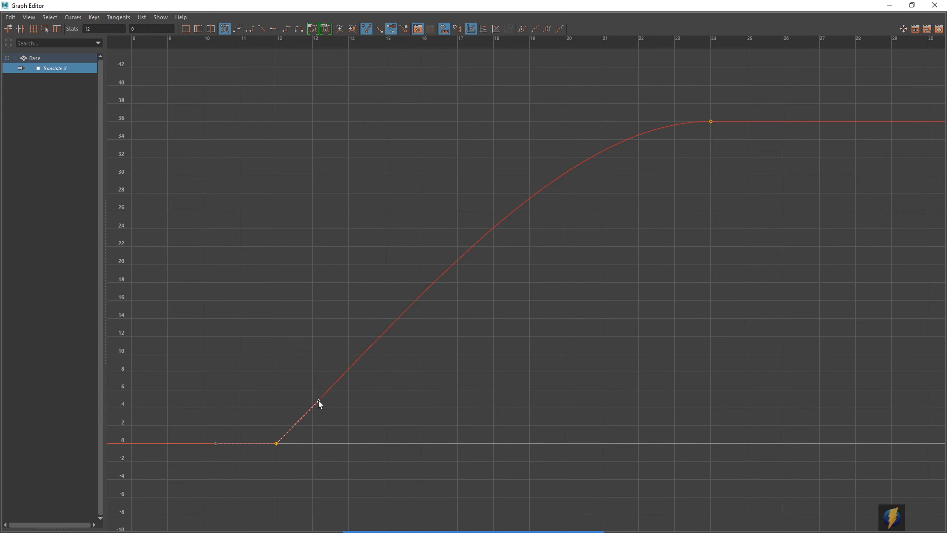
{"action": "key", "text": "ctrl+z"}
Try to pull down the incoming tangent of the frame 24 key, undo the change, and restore the Graph Editor's window size.
{"action": "left_click_drag", "start_coordinate": [744, 157], "coordinate": [742, 156]}
{"action": "left_click_drag", "start_coordinate": [653, 123], "coordinate": [677, 204]}
{"action": "key", "text": "ctrl+z"}
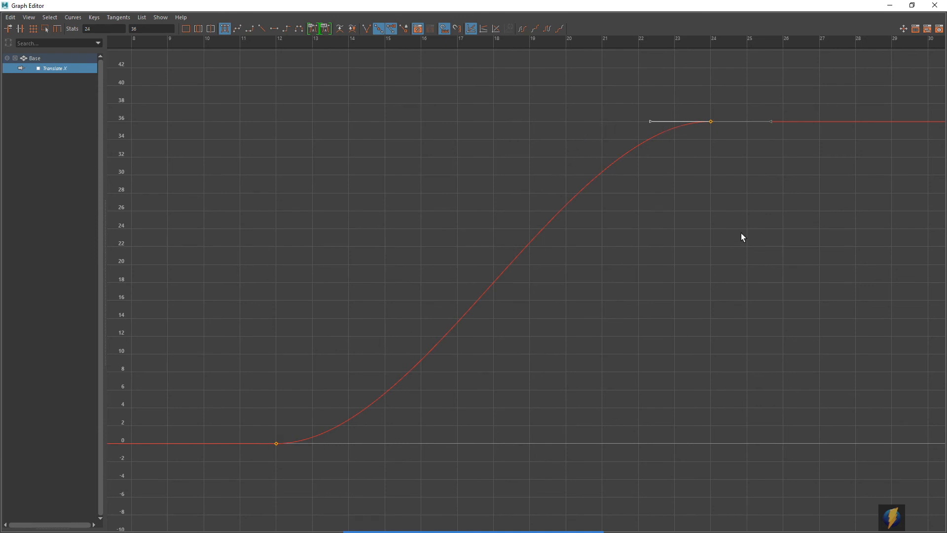
{"action": "left_click", "coordinate": [912, 5]}
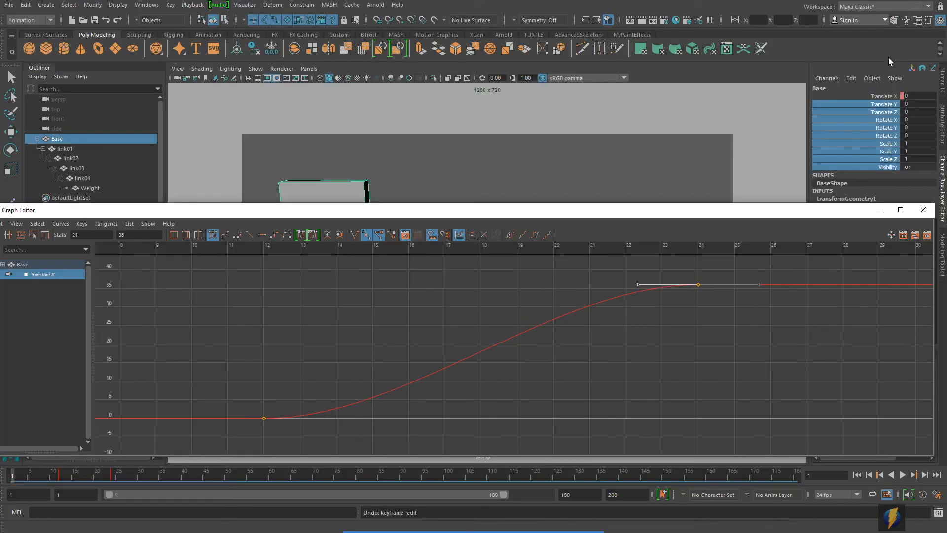
Go to frame 18 and set a key on the Base's Translate X channel only.
{"action": "left_click_drag", "start_coordinate": [568, 207], "coordinate": [581, 186]}
{"action": "left_click_drag", "start_coordinate": [53, 477], "coordinate": [85, 488]}
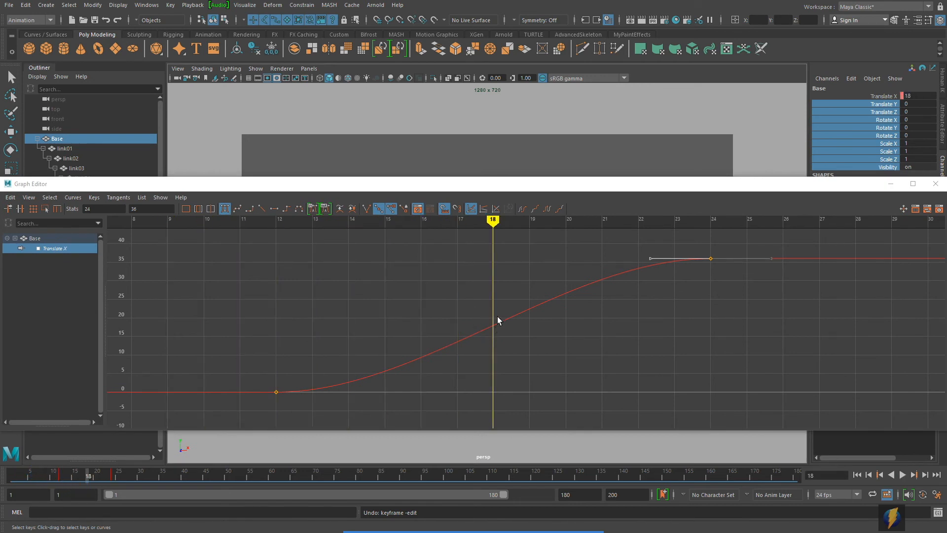
{"action": "left_click", "coordinate": [878, 93]}
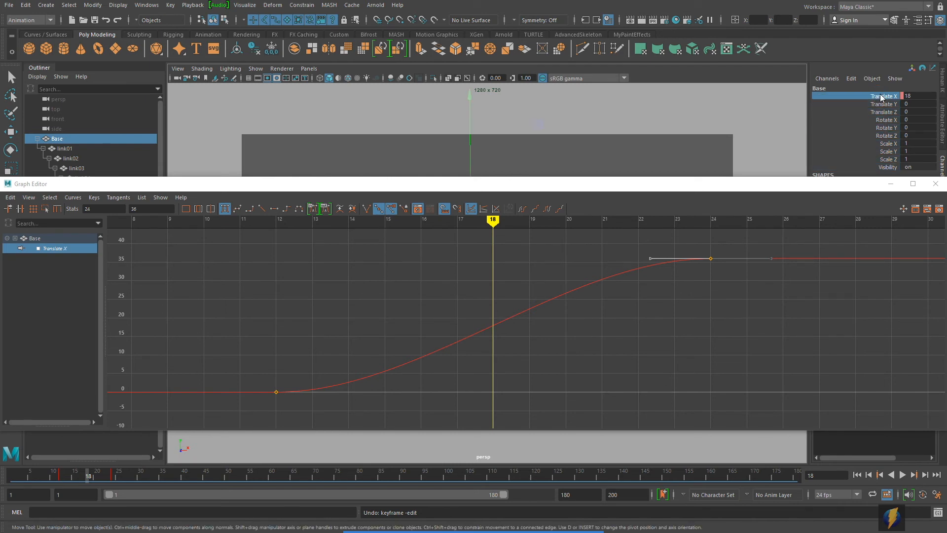
{"action": "right_click", "coordinate": [879, 94]}
{"action": "left_click", "coordinate": [875, 113]}
Steepen the tangent of the Translate X key at frame 18 to speed up the middle of the move.
{"action": "left_click_drag", "start_coordinate": [464, 296], "coordinate": [503, 345]}
{"action": "left_click_drag", "start_coordinate": [566, 328], "coordinate": [565, 329]}
{"action": "middle_click_drag", "start_coordinate": [552, 309], "coordinate": [546, 289]}
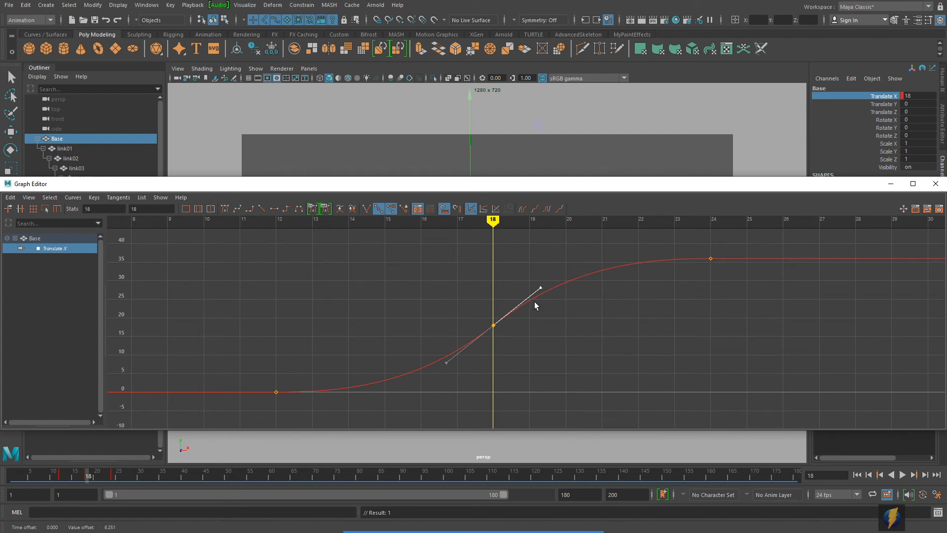
{"action": "middle_click_drag", "start_coordinate": [541, 288], "coordinate": [537, 284]}
{"action": "left_click_drag", "start_coordinate": [537, 285], "coordinate": [539, 285]}
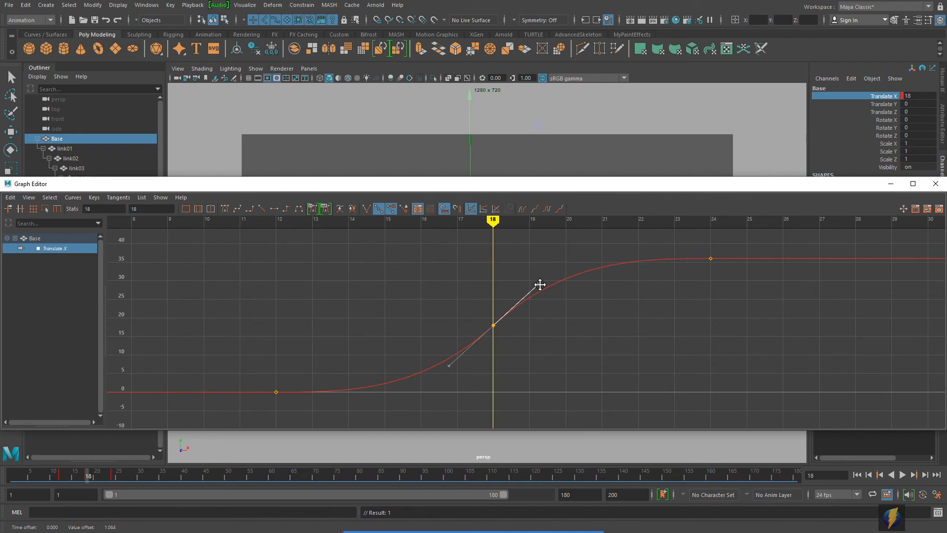
Minimize the Graph Editor and play the pendulum animation from frame 1 twice to check the Base's faster movement.
{"action": "left_click_drag", "start_coordinate": [747, 184], "coordinate": [698, 191]}
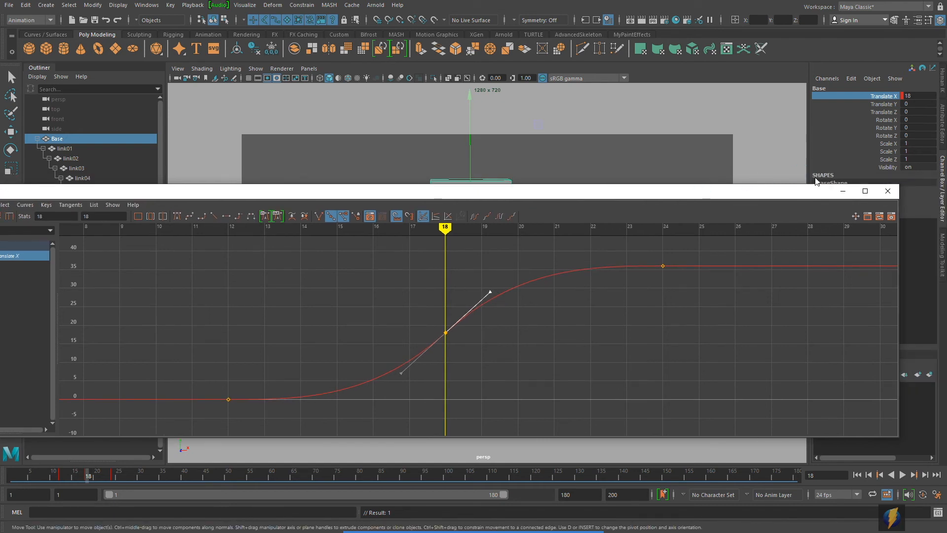
{"action": "left_click", "coordinate": [842, 192]}
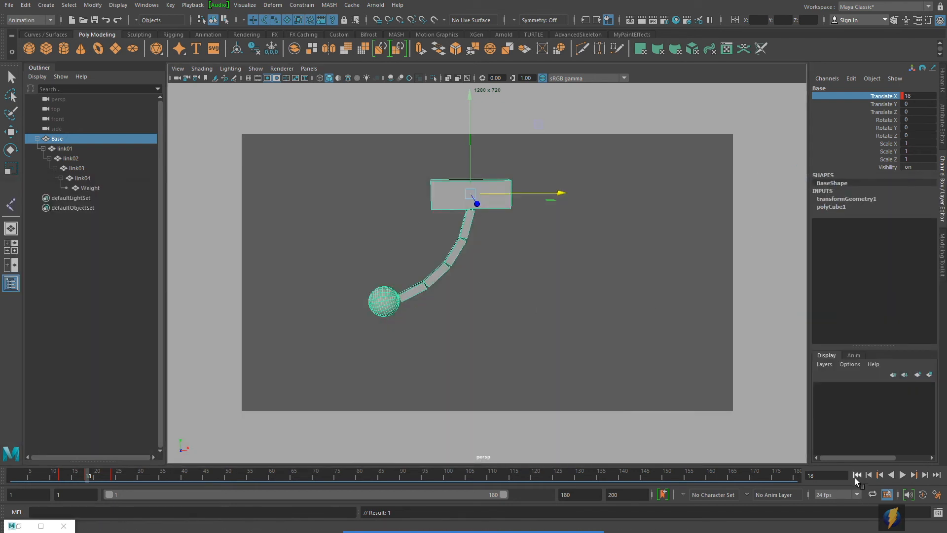
{"action": "left_click", "coordinate": [854, 477]}
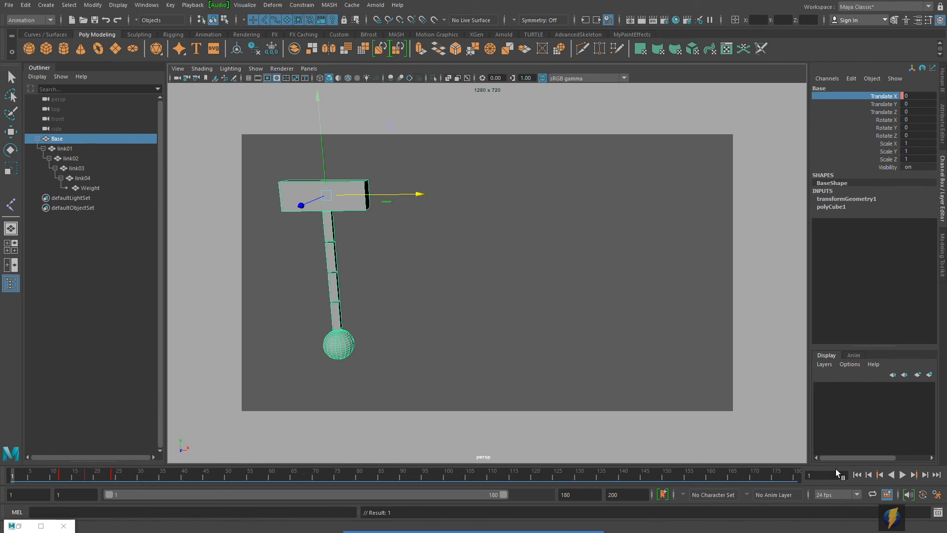
{"action": "left_click", "coordinate": [903, 475]}
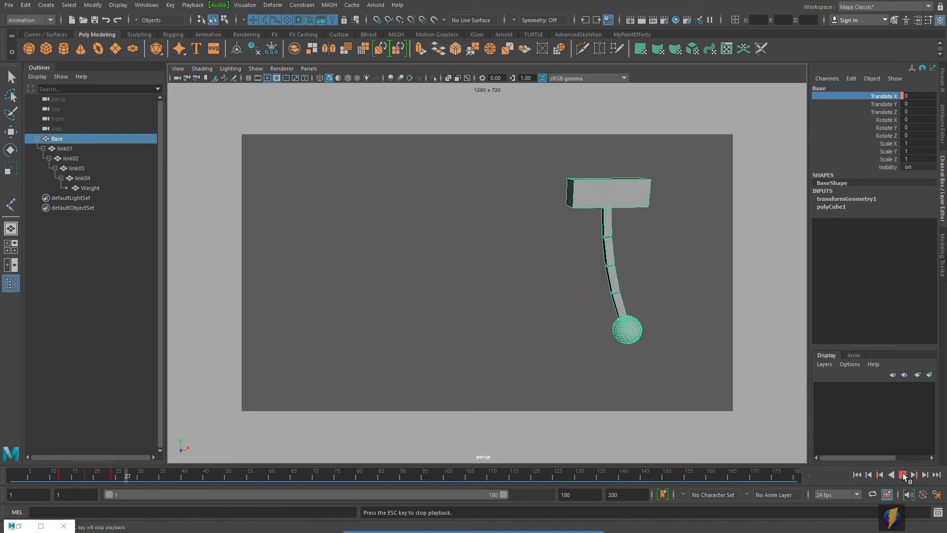
{"action": "left_click", "coordinate": [903, 475]}
{"action": "left_click", "coordinate": [857, 474]}
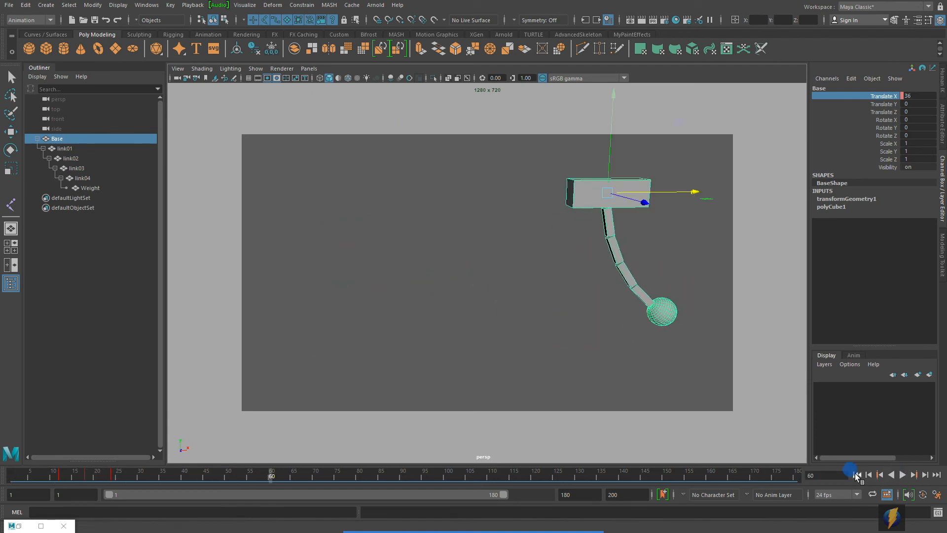
{"action": "left_click", "coordinate": [903, 475]}
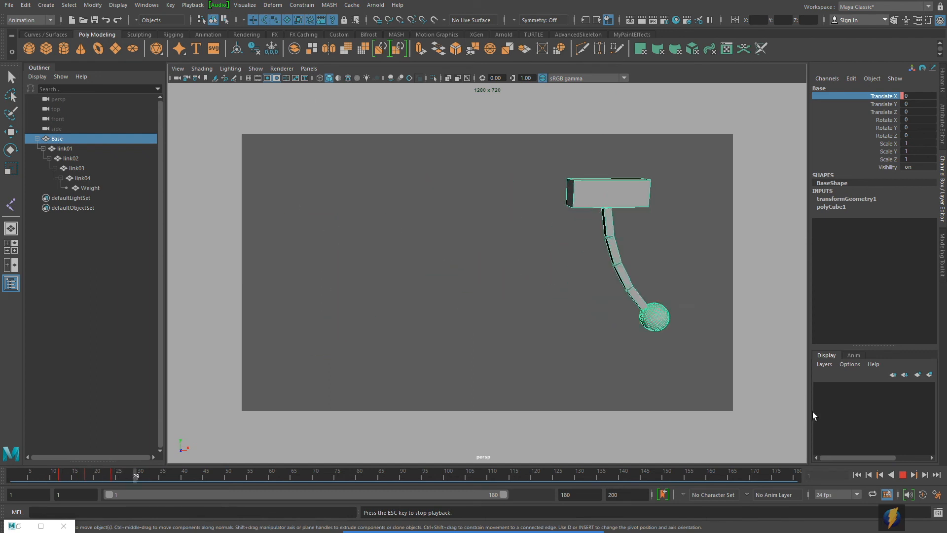
{"action": "left_click", "coordinate": [903, 475]}
Scrub through the Base's move up to frame 27, replay the animation, and return to frame 1.
{"action": "left_click_drag", "start_coordinate": [255, 474], "coordinate": [65, 477]}
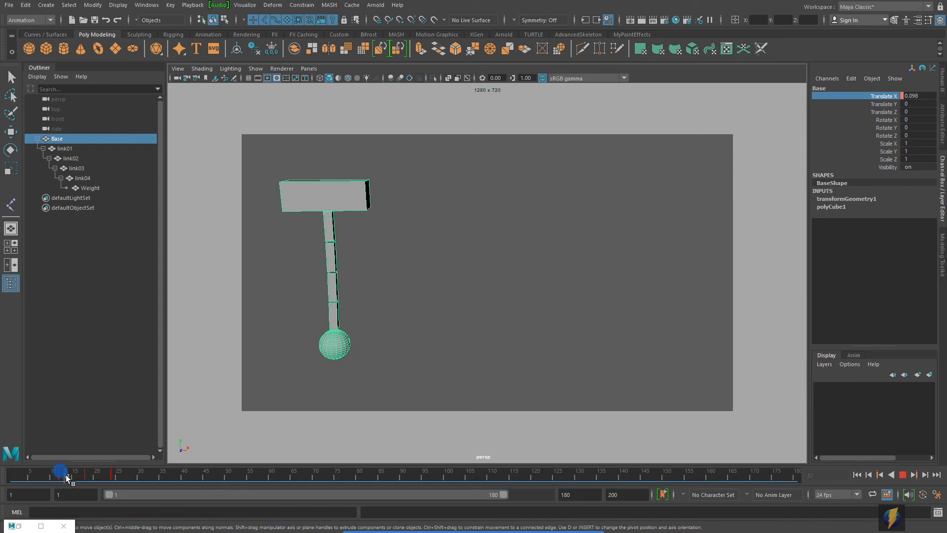
{"action": "left_click_drag", "start_coordinate": [67, 475], "coordinate": [125, 475]}
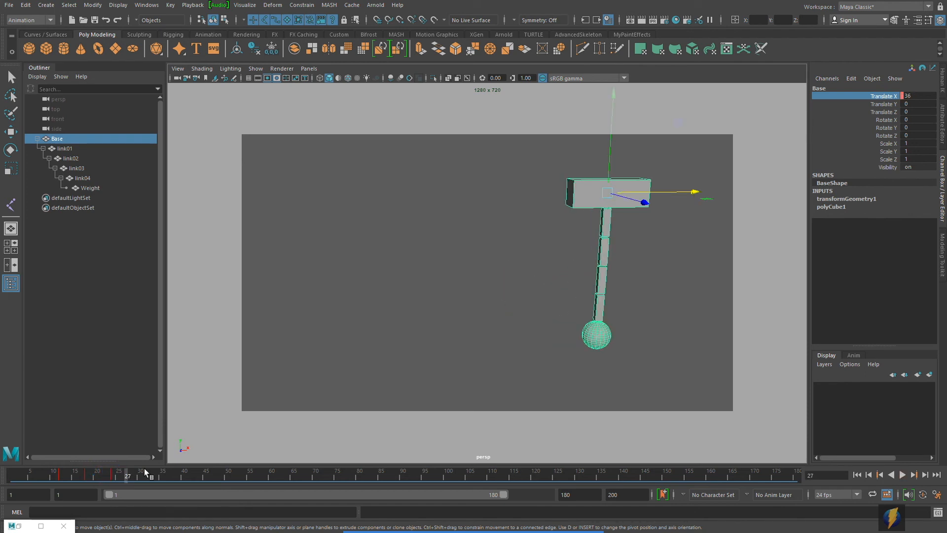
{"action": "left_click_drag", "start_coordinate": [126, 475], "coordinate": [19, 475]}
{"action": "left_click", "coordinate": [903, 475]}
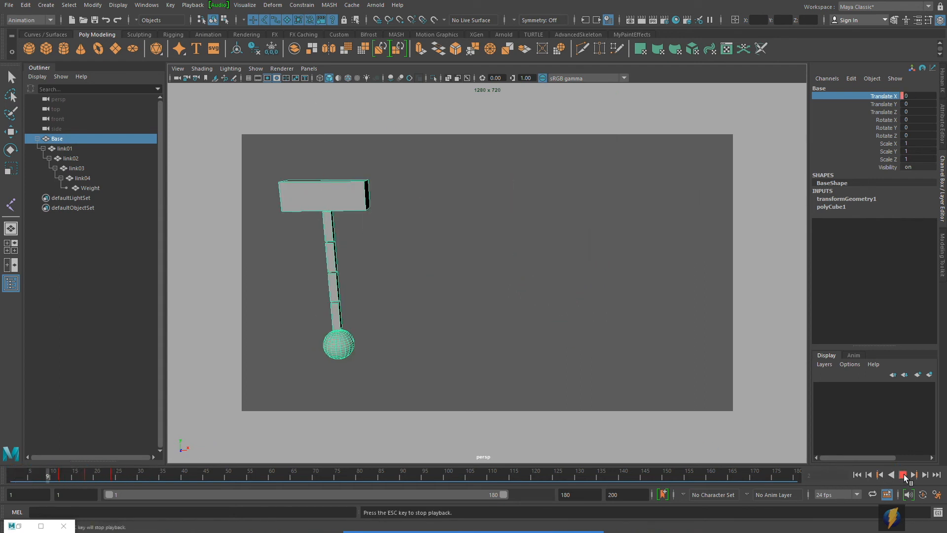
{"action": "left_click", "coordinate": [904, 475]}
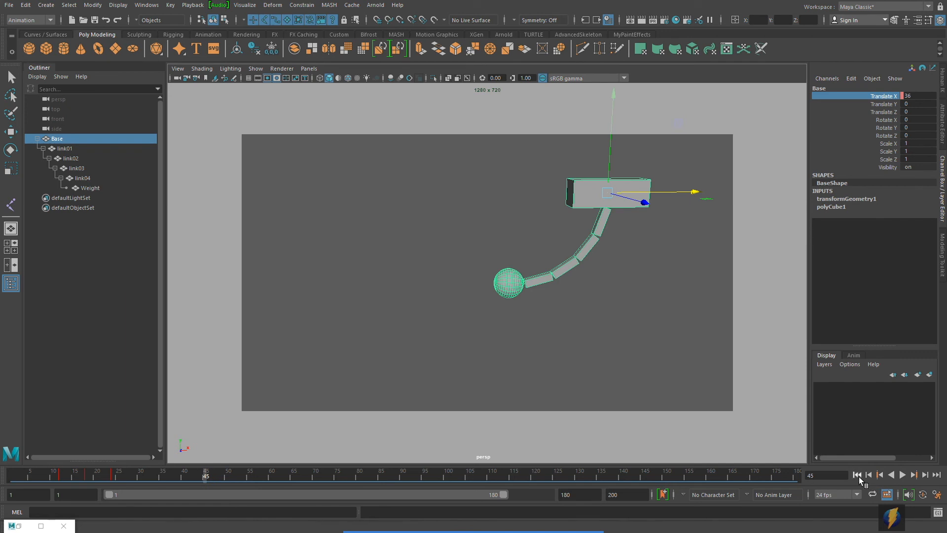
{"action": "left_click", "coordinate": [858, 475]}
{"action": "left_click", "coordinate": [903, 474]}
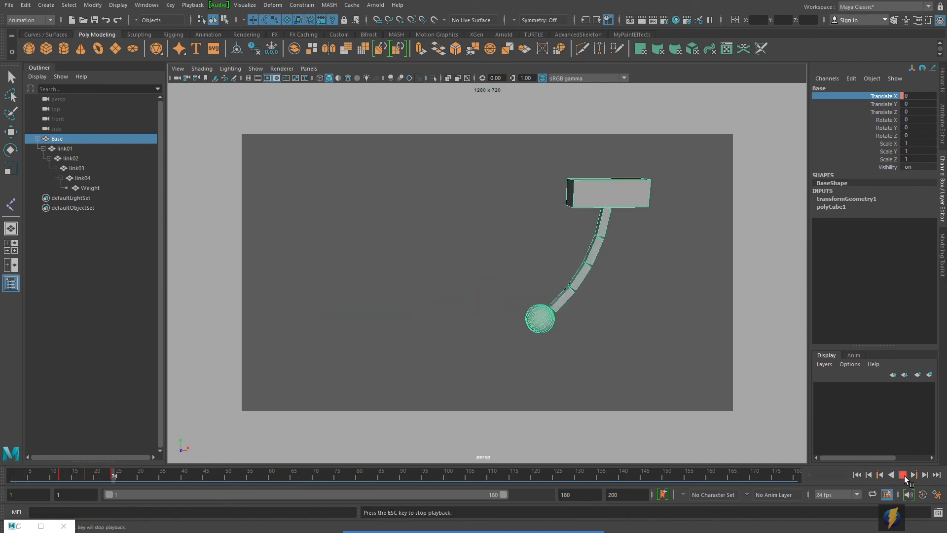
{"action": "left_click", "coordinate": [903, 475]}
{"action": "left_click", "coordinate": [858, 475]}
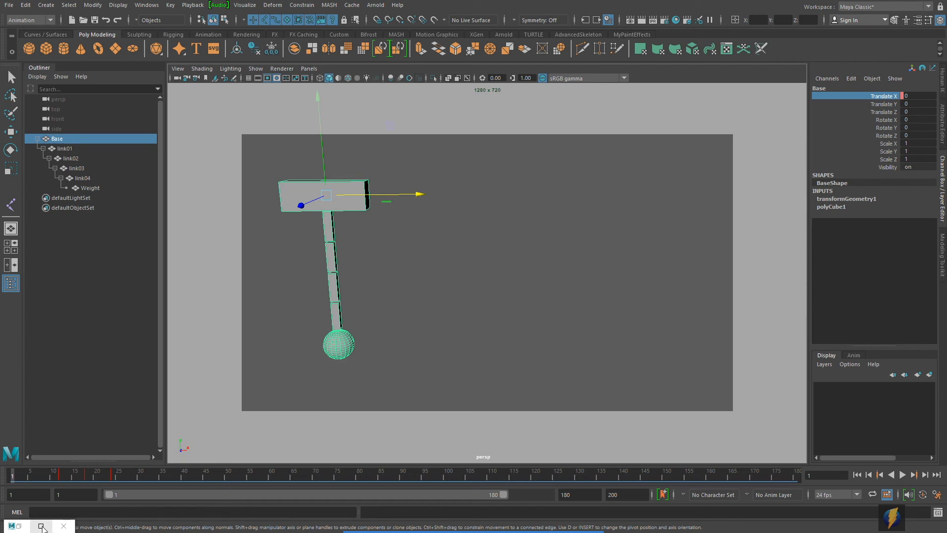
Reopen the Graph Editor maximized and delete the Translate X key at frame 18.
{"action": "left_click", "coordinate": [43, 528]}
{"action": "left_click", "coordinate": [576, 283]}
{"action": "left_click_drag", "start_coordinate": [474, 248], "coordinate": [528, 309]}
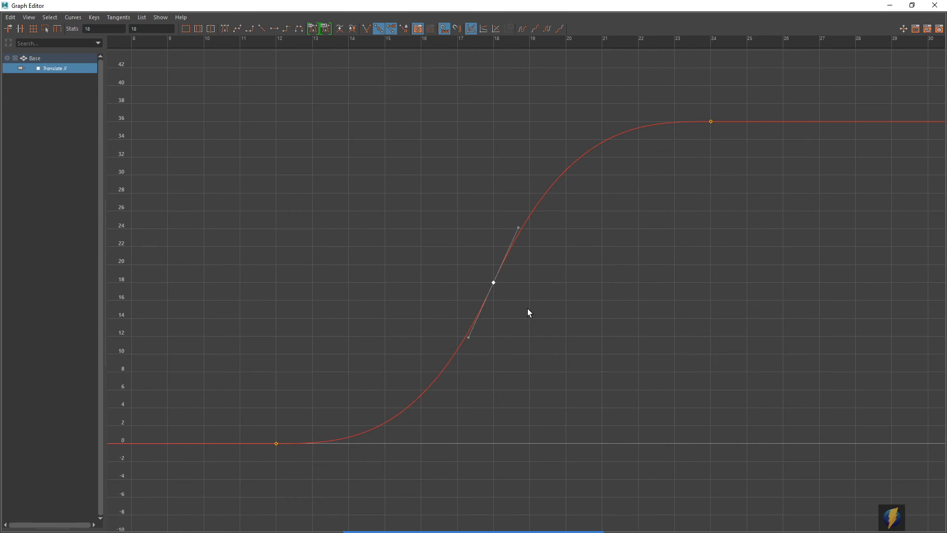
{"action": "mouse_move", "coordinate": [515, 530]}
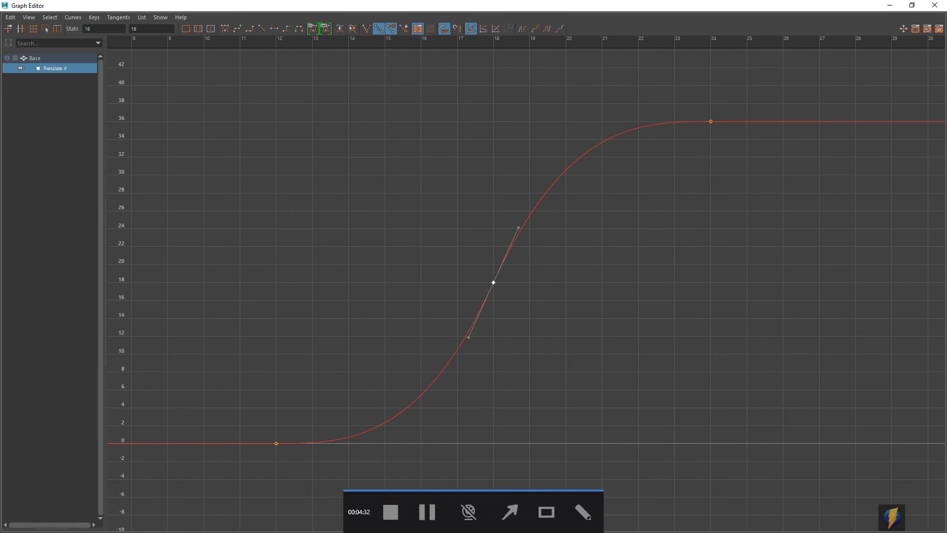
{"action": "left_click", "coordinate": [511, 513]}
{"action": "mouse_move", "coordinate": [251, 126]}
{"action": "left_mouse_down"}
{"action": "mouse_move", "coordinate": [435, 212]}
{"action": "mouse_move", "coordinate": [479, 283]}
{"action": "mouse_move", "coordinate": [643, 133]}
{"action": "mouse_move", "coordinate": [211, 375]}
{"action": "mouse_move", "coordinate": [523, 217]}
{"action": "mouse_move", "coordinate": [509, 273]}
{"action": "mouse_move", "coordinate": [451, 340]}
{"action": "mouse_move", "coordinate": [449, 305]}
{"action": "mouse_move", "coordinate": [283, 429]}
{"action": "mouse_move", "coordinate": [295, 440]}
{"action": "mouse_move", "coordinate": [342, 439]}
{"action": "mouse_move", "coordinate": [379, 417]}
{"action": "mouse_move", "coordinate": [602, 108]}
{"action": "mouse_move", "coordinate": [576, 153]}
{"action": "mouse_move", "coordinate": [603, 121]}
{"action": "mouse_move", "coordinate": [713, 116]}
{"action": "mouse_move", "coordinate": [526, 119]}
{"action": "left_mouse_up"}
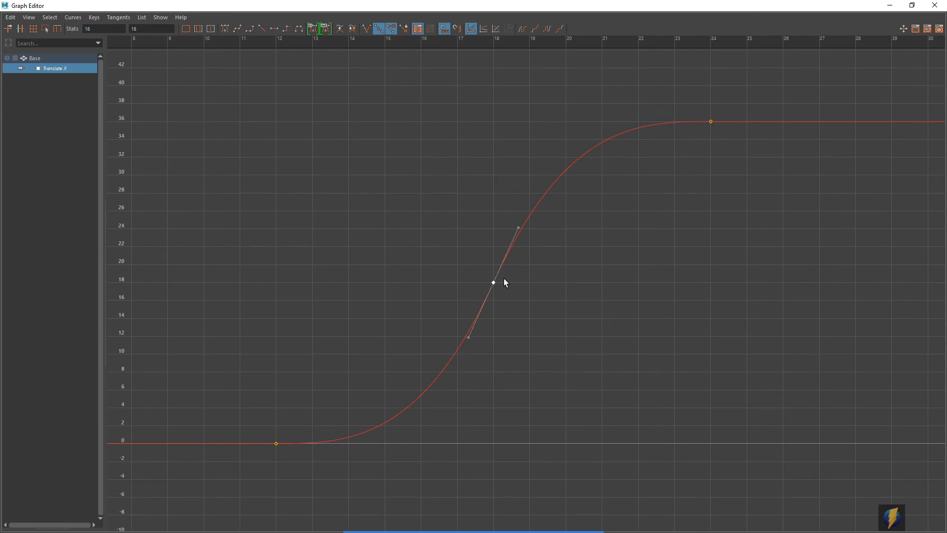
{"action": "key", "text": "Delete"}
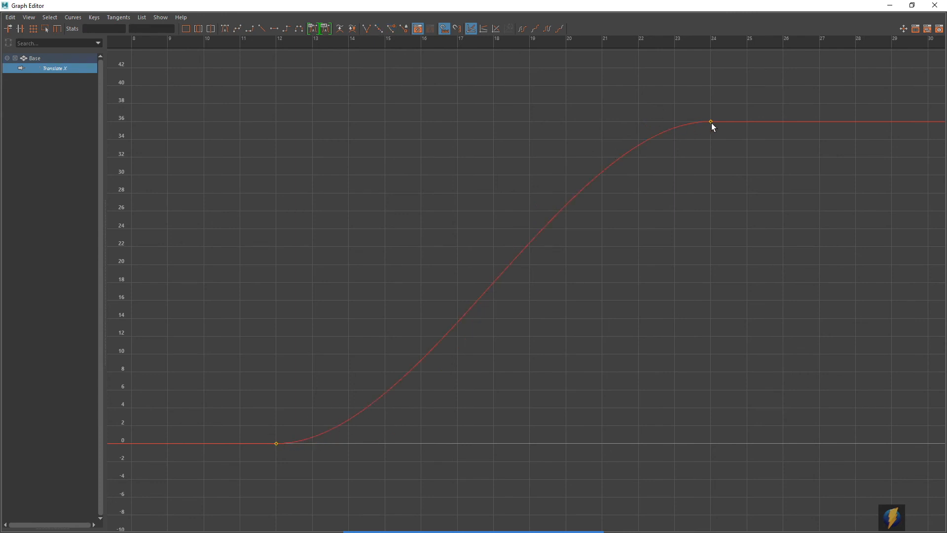
Minimize the Graph Editor, play the pendulum animation without the middle key, and return to frame 1.
{"action": "left_click", "coordinate": [890, 6]}
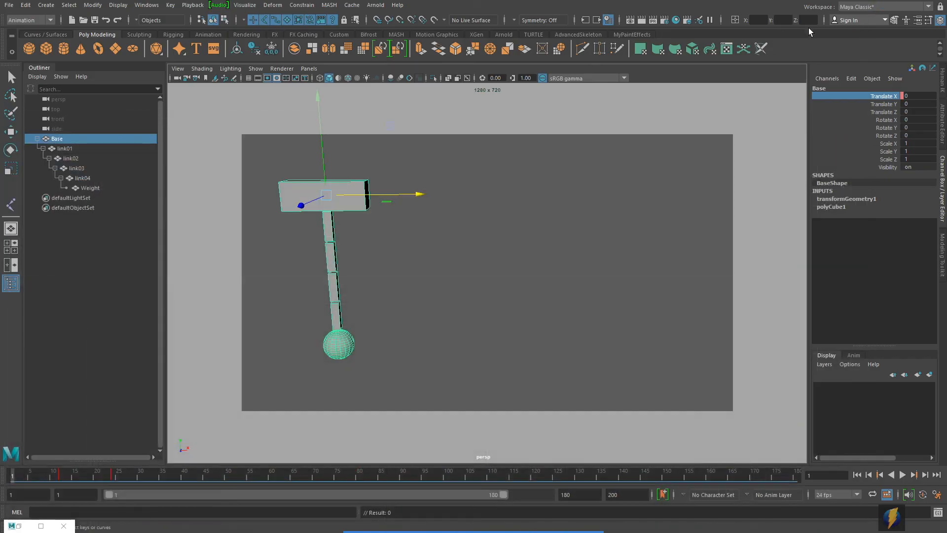
{"action": "left_click", "coordinate": [903, 474]}
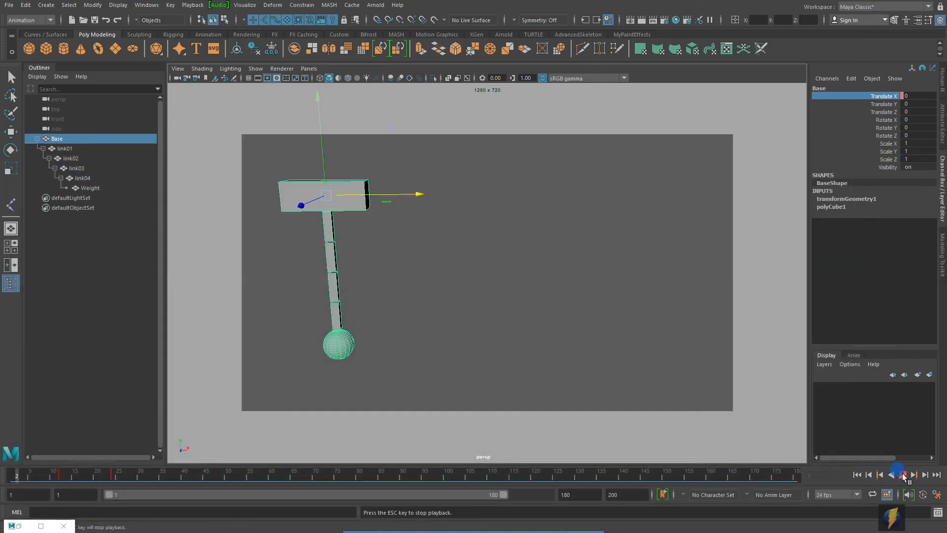
{"action": "left_click", "coordinate": [904, 474]}
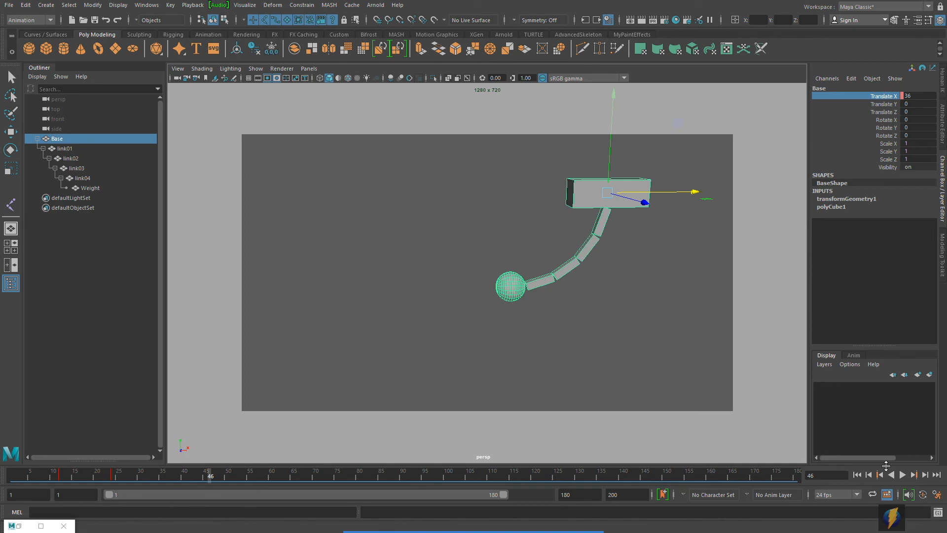
{"action": "left_click", "coordinate": [858, 475]}
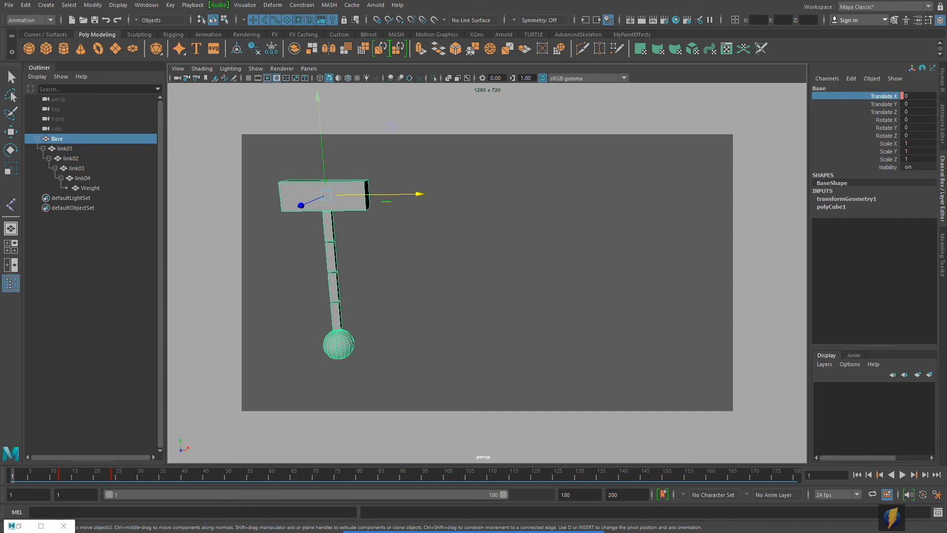
Reopen the Graph Editor maximized and convert the Base's Translate X curve to weighted tangents.
{"action": "left_click", "coordinate": [42, 526]}
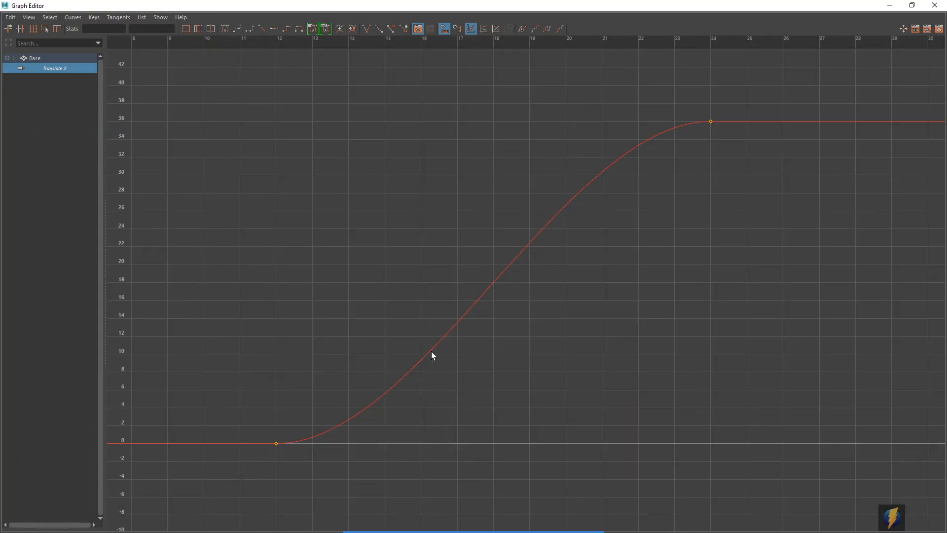
{"action": "left_click", "coordinate": [497, 278]}
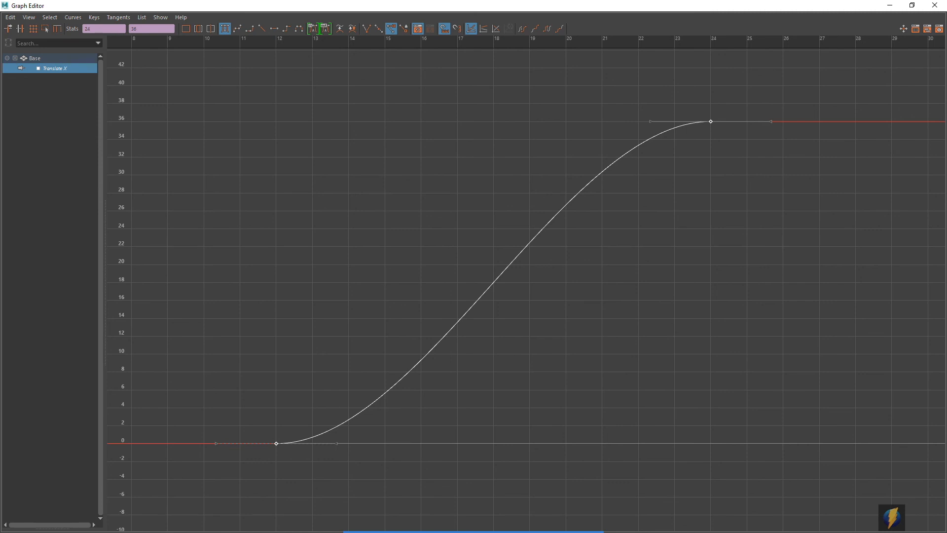
{"action": "left_click_drag", "start_coordinate": [434, 171], "coordinate": [525, 341]}
{"action": "left_click", "coordinate": [72, 18]}
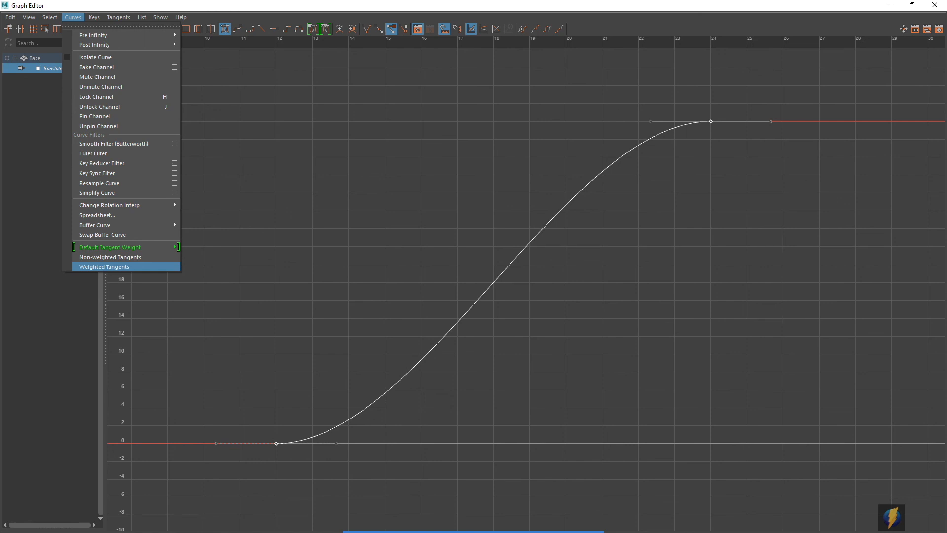
{"action": "left_click", "coordinate": [143, 267]}
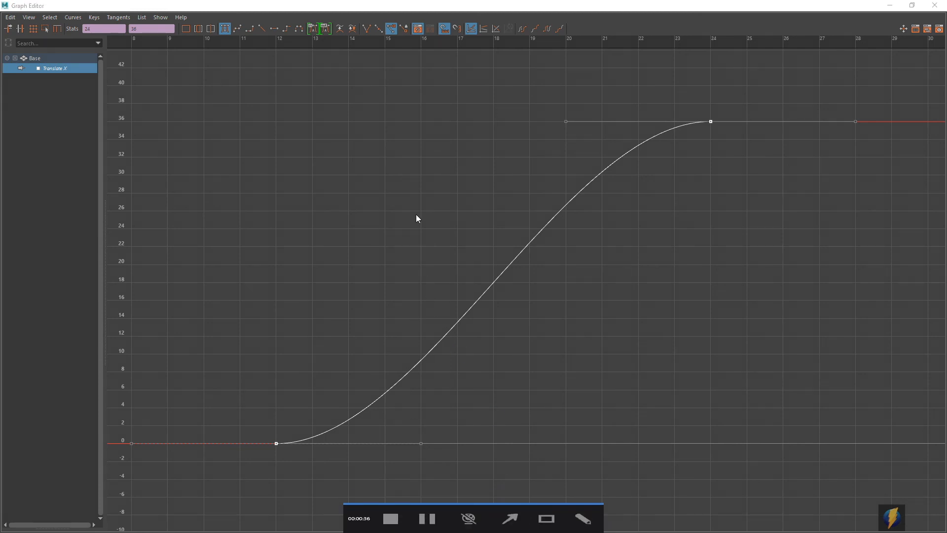
Try lengthening the incoming weighted tangent of the Translate X key at frame 24, undoing each attempt.
{"action": "mouse_move", "coordinate": [416, 216]}
{"action": "left_mouse_down"}
{"action": "mouse_move", "coordinate": [359, 376]}
{"action": "mouse_move", "coordinate": [328, 433]}
{"action": "mouse_move", "coordinate": [414, 444]}
{"action": "mouse_move", "coordinate": [413, 399]}
{"action": "mouse_move", "coordinate": [537, 153]}
{"action": "mouse_move", "coordinate": [578, 123]}
{"action": "left_mouse_up"}
{"action": "middle_click_drag", "start_coordinate": [566, 121], "coordinate": [487, 120]}
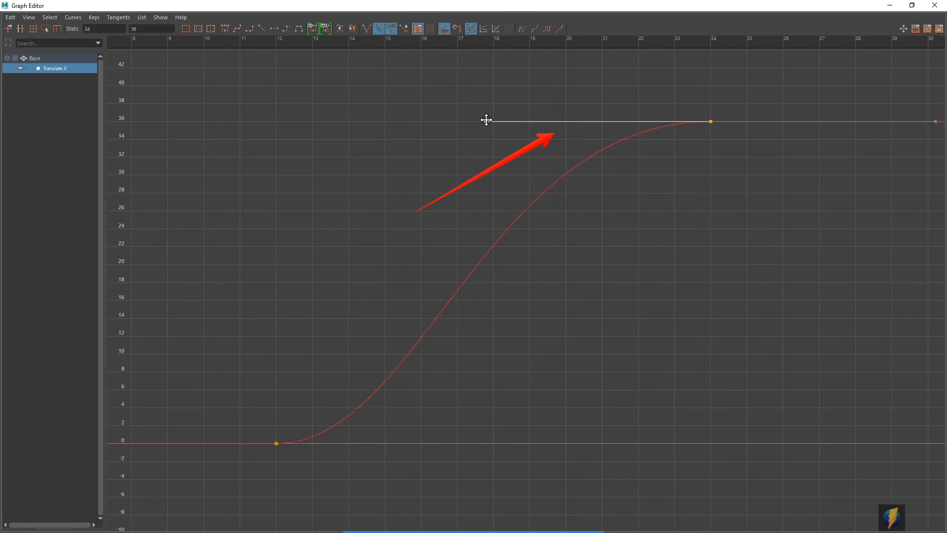
{"action": "key", "text": "ctrl+z"}
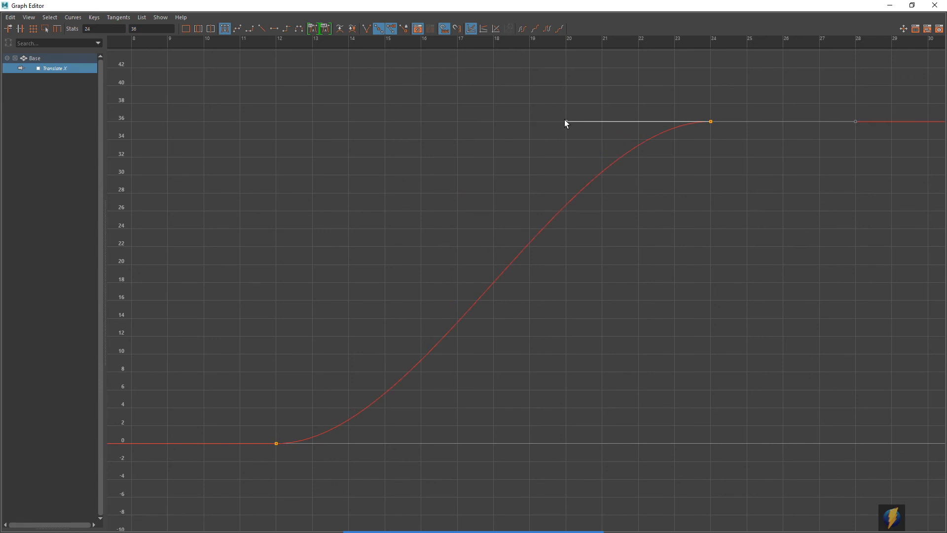
{"action": "middle_click_drag", "start_coordinate": [568, 122], "coordinate": [331, 116]}
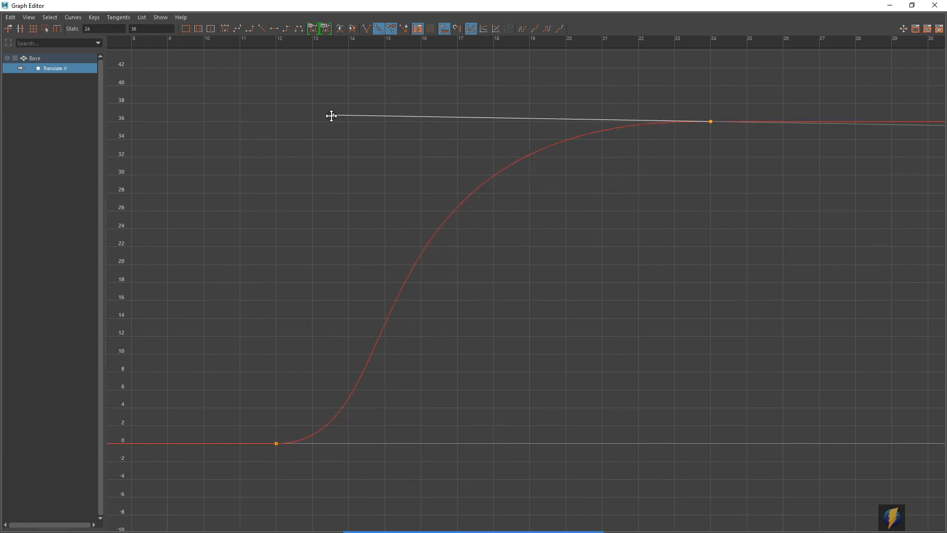
{"action": "key", "text": "ctrl+z"}
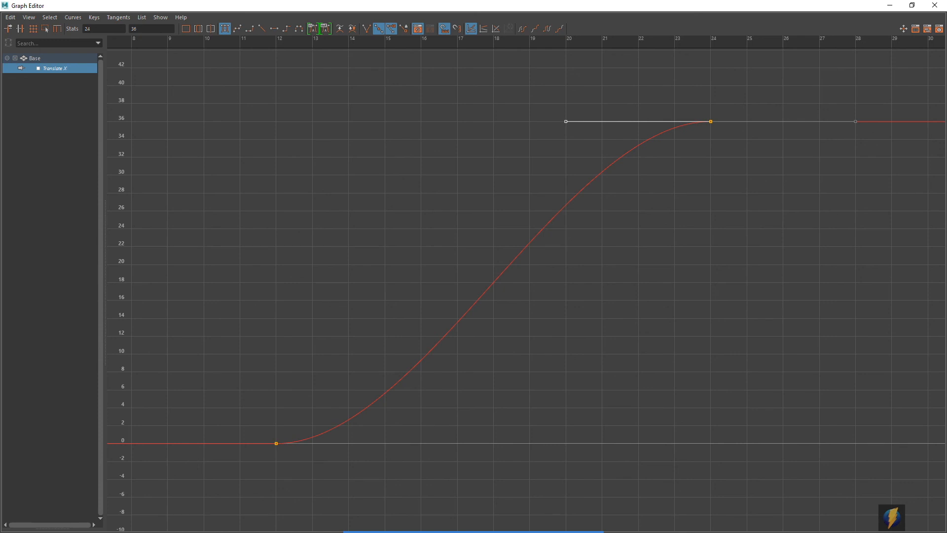
{"action": "left_click_drag", "start_coordinate": [566, 122], "coordinate": [498, 117]}
{"action": "key", "text": "ctrl+z"}
Lengthen the frame 12 key's outgoing tangent to about frame 22 and the frame 24 key's incoming tangent back to about frame 15.5.
{"action": "left_click", "coordinate": [287, 442]}
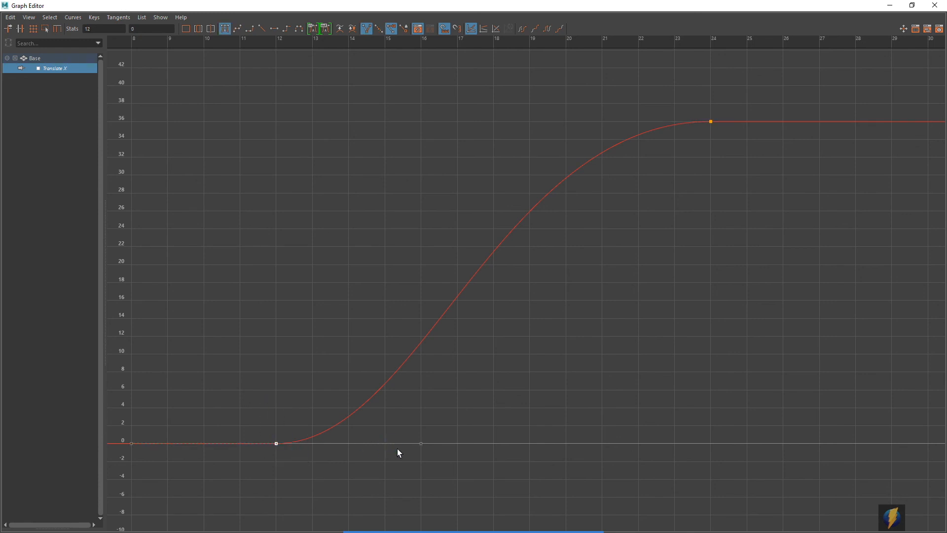
{"action": "left_click_drag", "start_coordinate": [442, 457], "coordinate": [442, 458]}
{"action": "middle_click_drag", "start_coordinate": [421, 444], "coordinate": [545, 448], "text": "shift"}
{"action": "left_click_drag", "start_coordinate": [550, 448], "coordinate": [648, 458]}
{"action": "left_click_drag", "start_coordinate": [753, 169], "coordinate": [754, 170]}
{"action": "left_click_drag", "start_coordinate": [514, 143], "coordinate": [403, 121]}
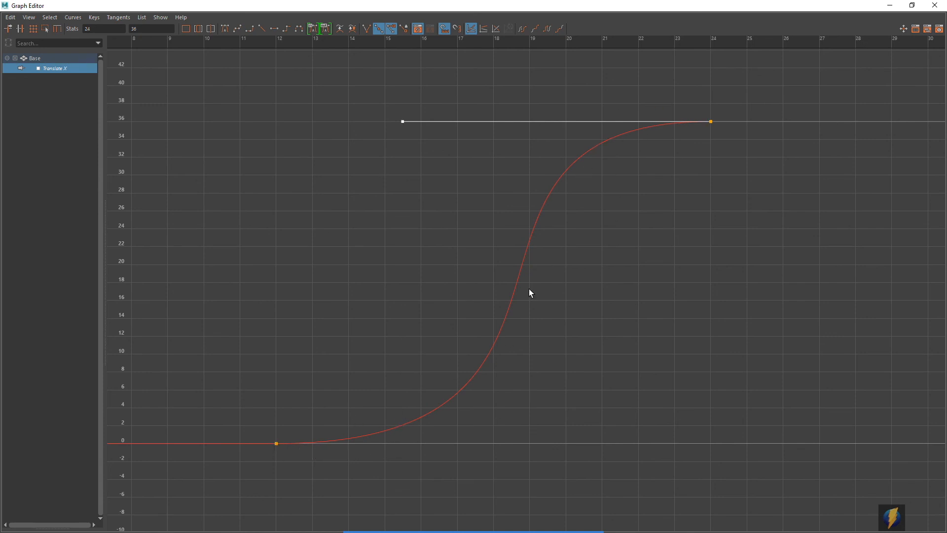
{"action": "left_click_drag", "start_coordinate": [480, 318], "coordinate": [556, 330]}
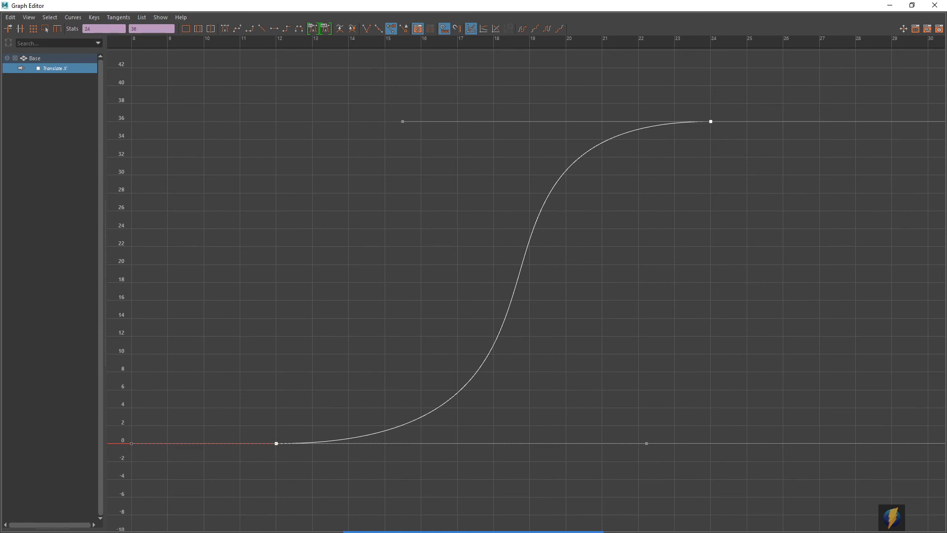
Minimize the Graph Editor and play the animation twice to check the Base's sharper acceleration.
{"action": "left_click", "coordinate": [890, 6]}
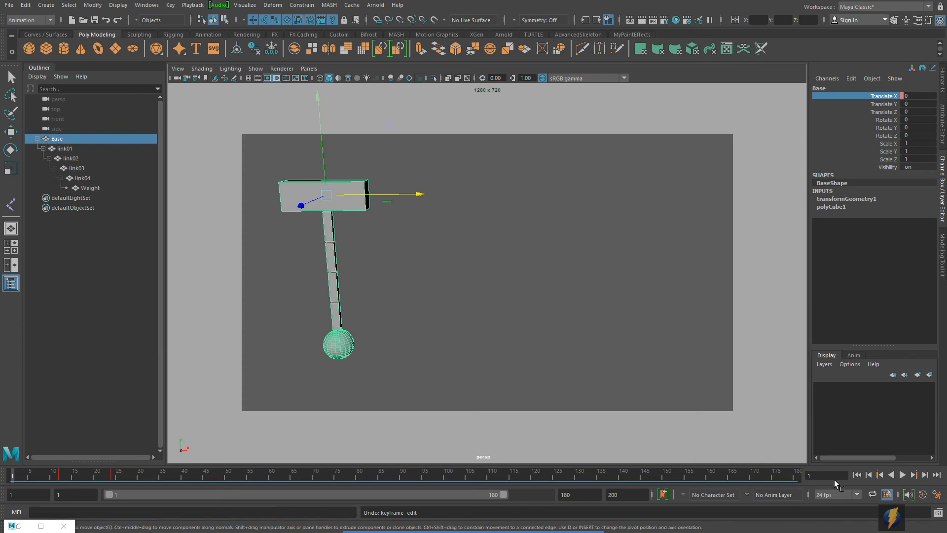
{"action": "left_click", "coordinate": [903, 476]}
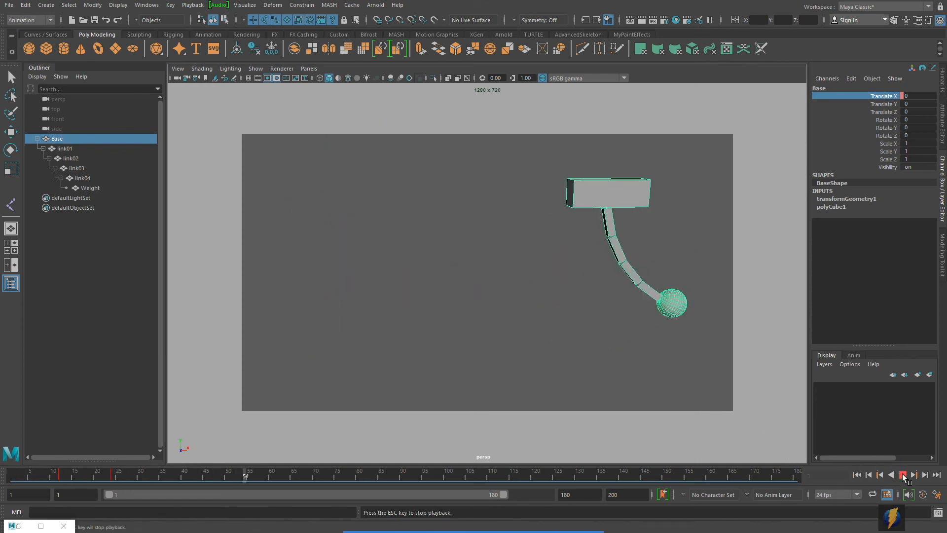
{"action": "left_click", "coordinate": [903, 474]}
{"action": "left_click", "coordinate": [904, 475]}
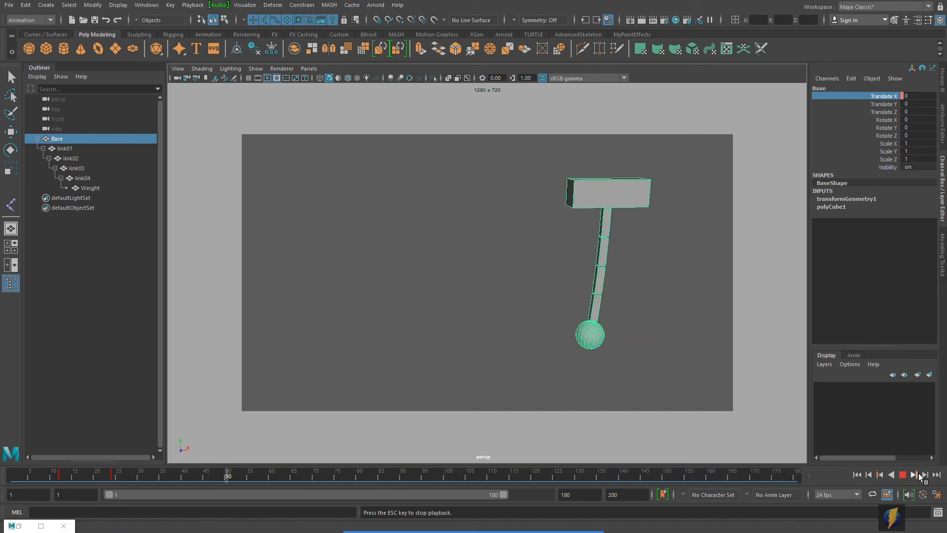
{"action": "left_click", "coordinate": [902, 474]}
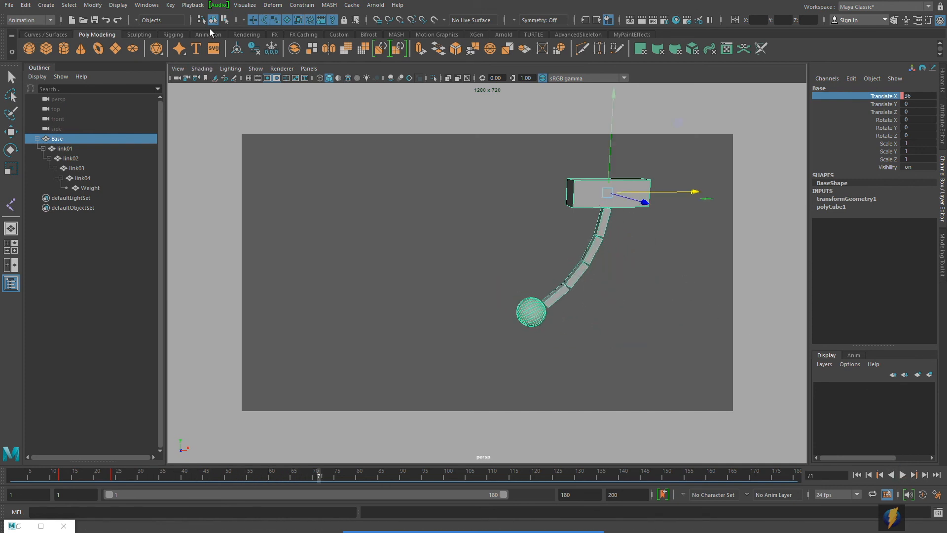
Ghost the selected Base hierarchy, scrub through frames 13 to 21 to examine its spacing, and remove all ghosts.
{"action": "left_click", "coordinate": [245, 5]}
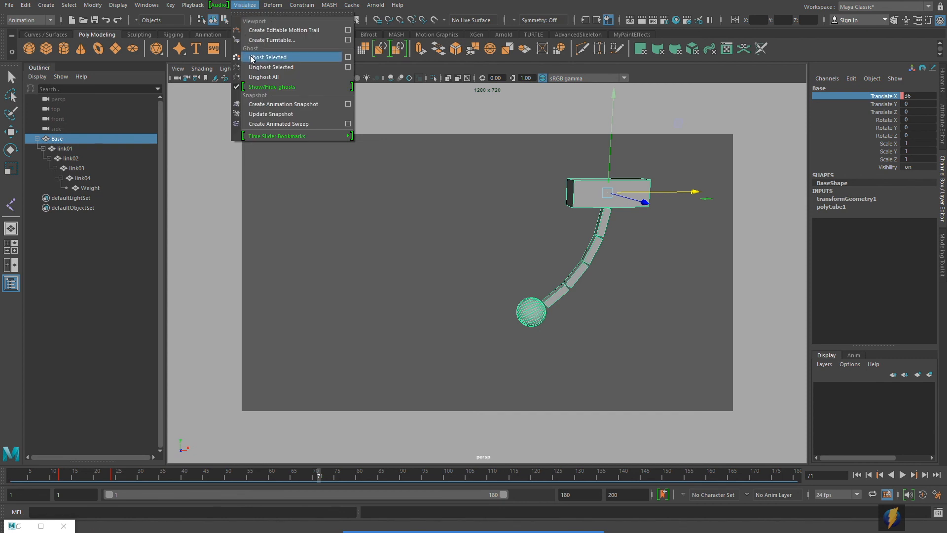
{"action": "left_click", "coordinate": [266, 57]}
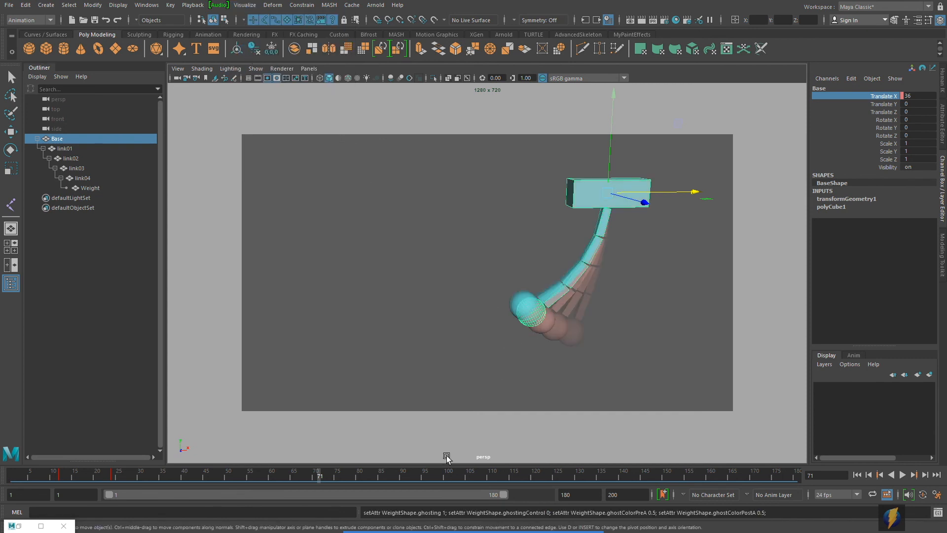
{"action": "left_click_drag", "start_coordinate": [324, 478], "coordinate": [64, 478]}
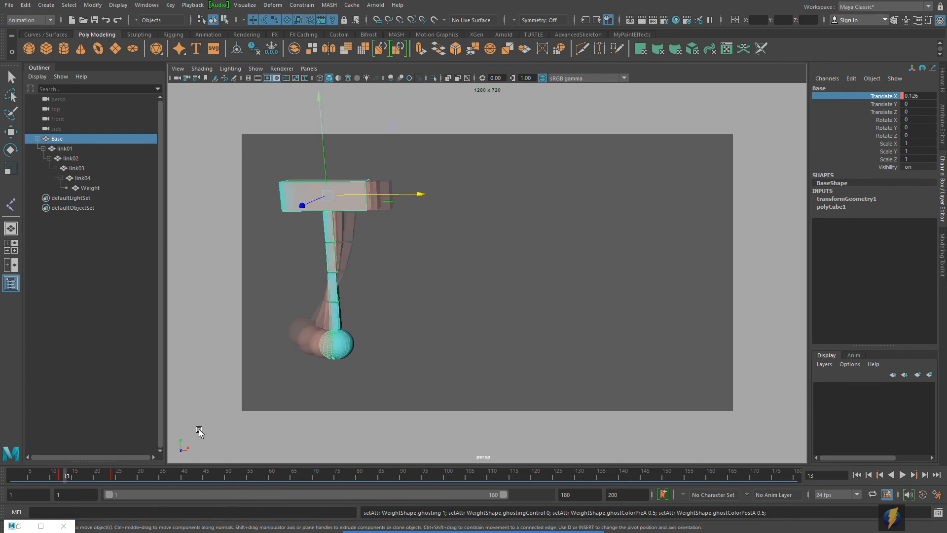
{"action": "left_click_drag", "start_coordinate": [66, 476], "coordinate": [84, 475]}
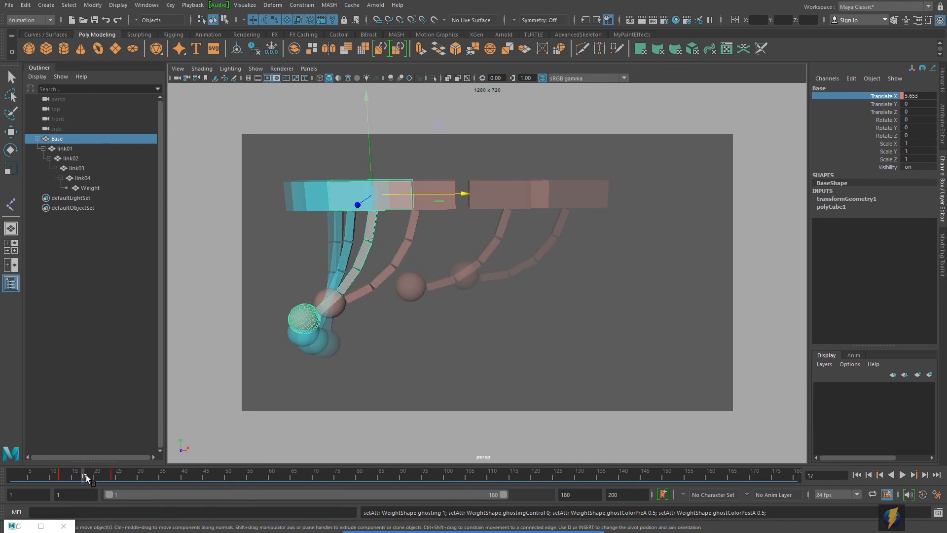
{"action": "left_click_drag", "start_coordinate": [84, 474], "coordinate": [84, 474]}
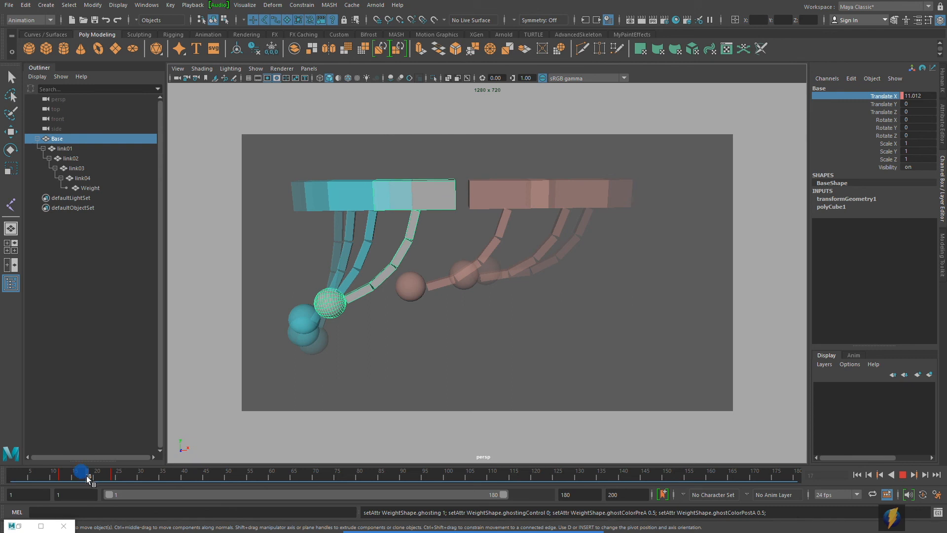
{"action": "left_click_drag", "start_coordinate": [89, 475], "coordinate": [99, 476]}
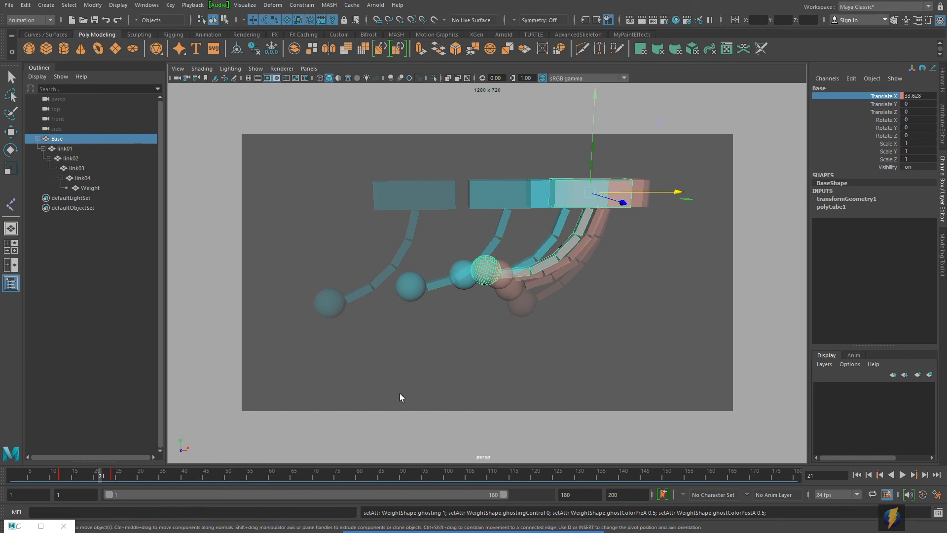
{"action": "left_click_drag", "start_coordinate": [100, 478], "coordinate": [16, 478]}
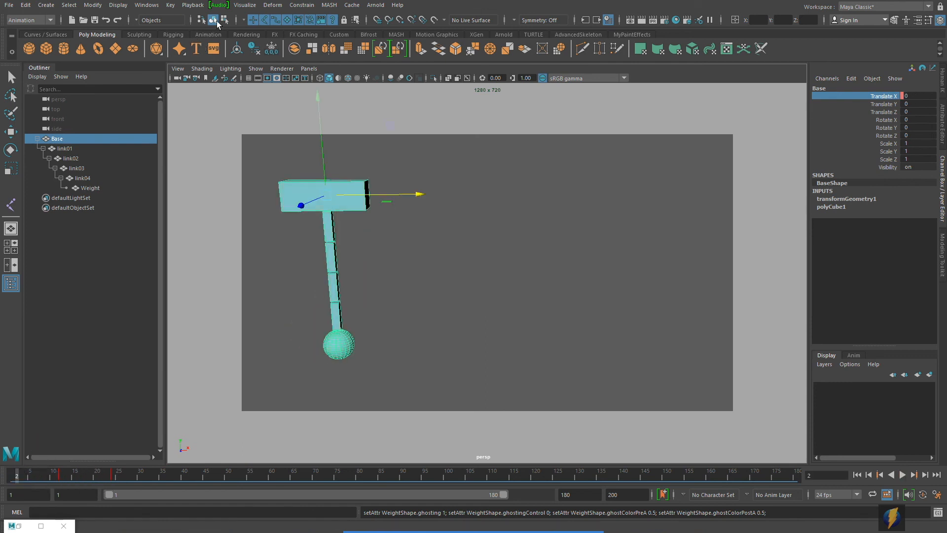
{"action": "left_click", "coordinate": [245, 5]}
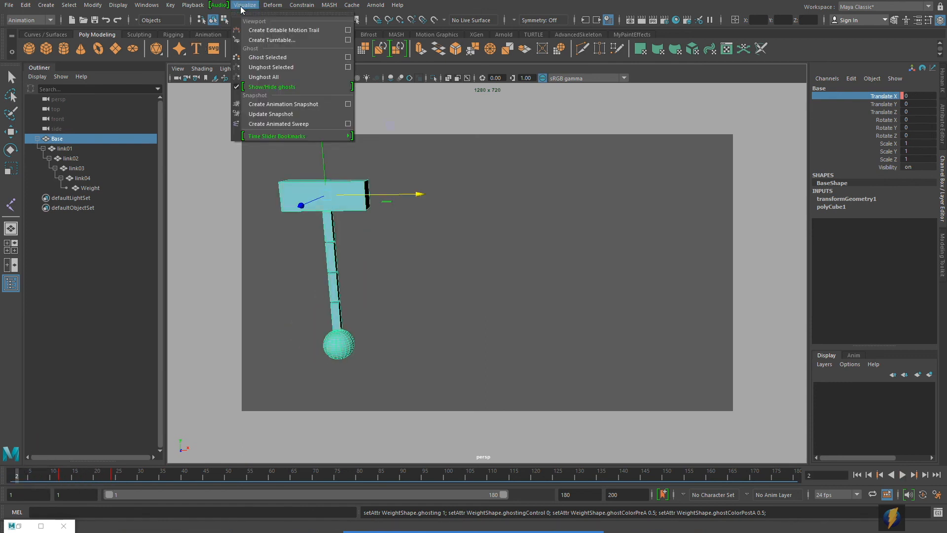
{"action": "left_click", "coordinate": [265, 78]}
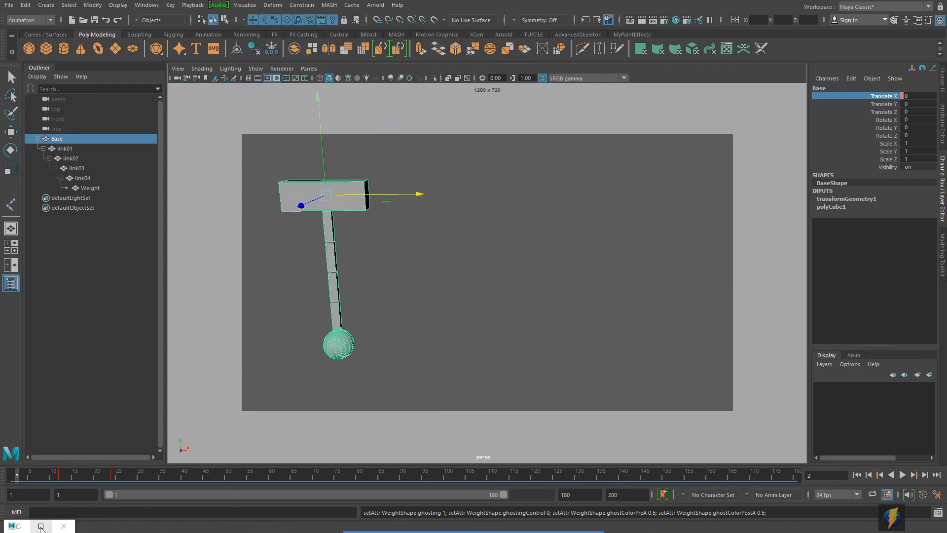
Reopen the Graph Editor and shorten the weighted Translate X tangents, the frame 12 handle to about frame 20 and the frame 24 handle to about 18.7.
{"action": "left_click", "coordinate": [41, 526]}
{"action": "left_click_drag", "start_coordinate": [422, 139], "coordinate": [533, 120]}
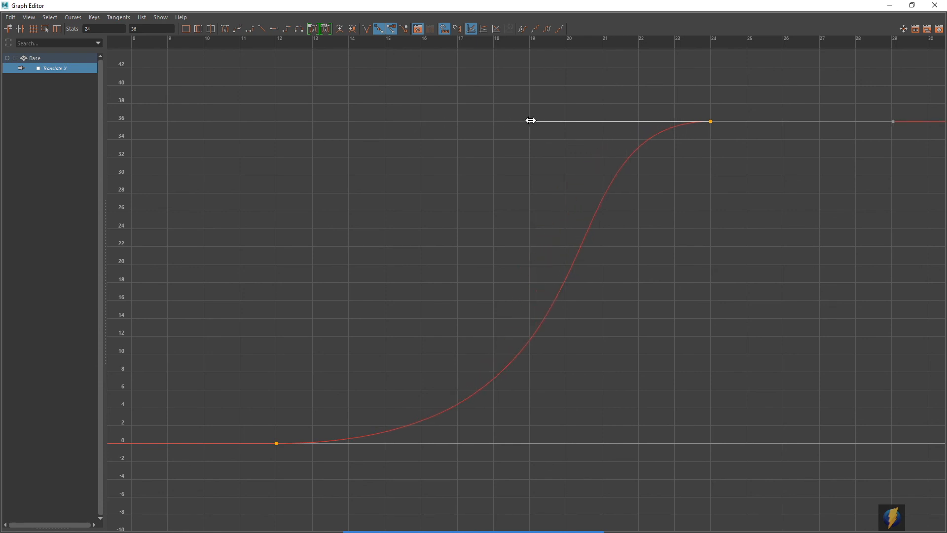
{"action": "left_click_drag", "start_coordinate": [307, 482], "coordinate": [308, 484]}
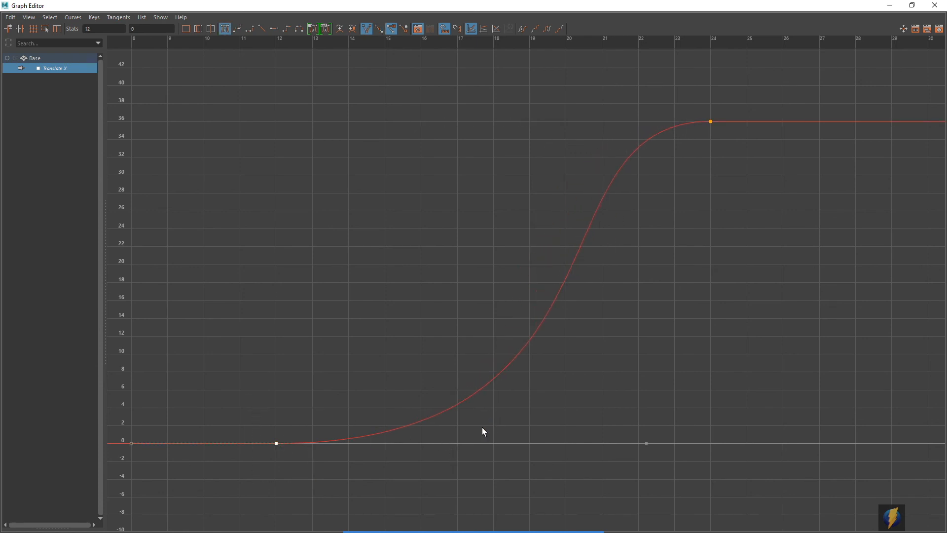
{"action": "left_click_drag", "start_coordinate": [645, 444], "coordinate": [559, 459]}
{"action": "left_click_drag", "start_coordinate": [749, 170], "coordinate": [748, 168]}
{"action": "left_click", "coordinate": [527, 120]}
{"action": "left_click_drag", "start_coordinate": [527, 121], "coordinate": [517, 123]}
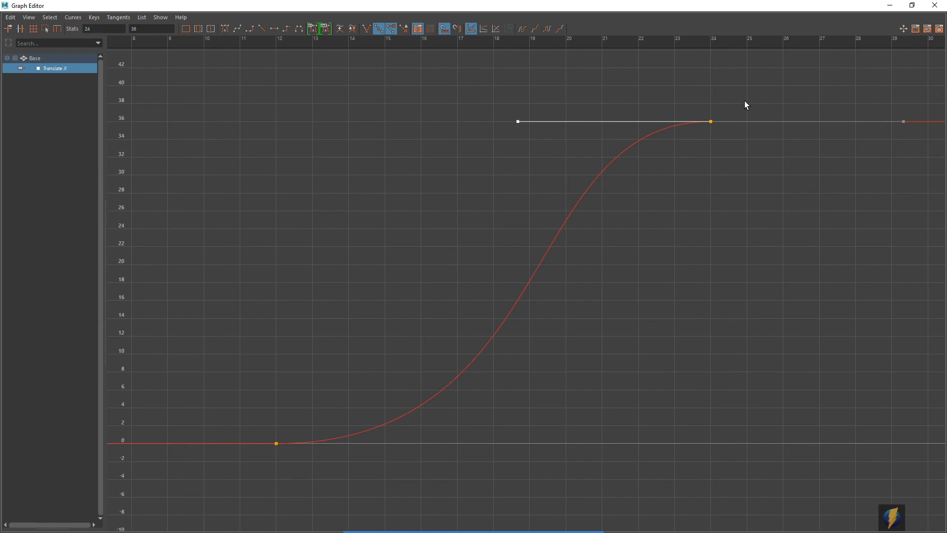
Minimize the Graph Editor, play the animation to check the softened Base move, and return to frame 1.
{"action": "left_click", "coordinate": [890, 6]}
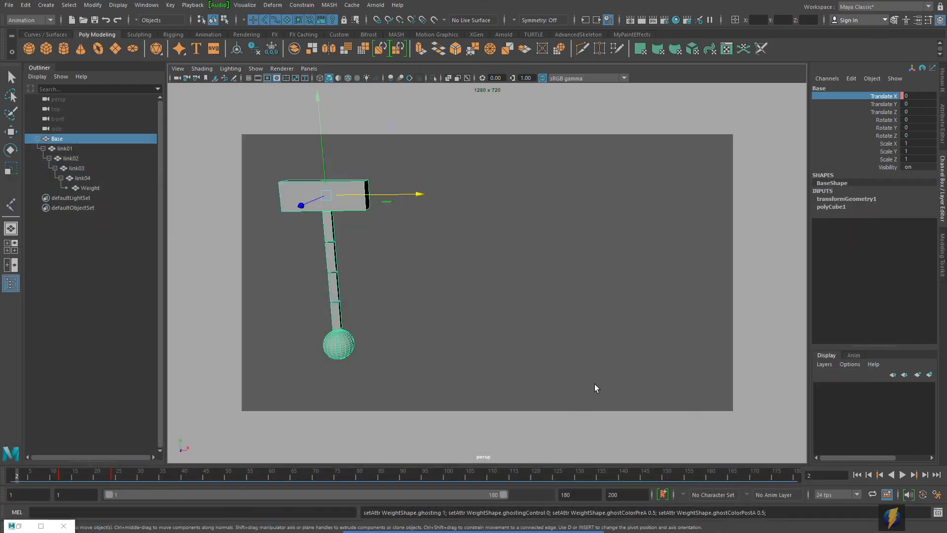
{"action": "left_click", "coordinate": [902, 475]}
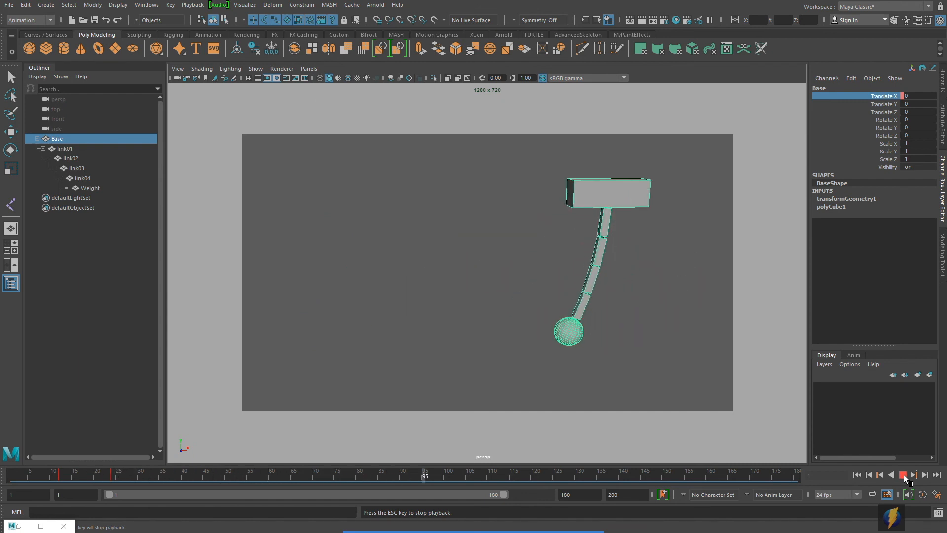
{"action": "left_click", "coordinate": [902, 475]}
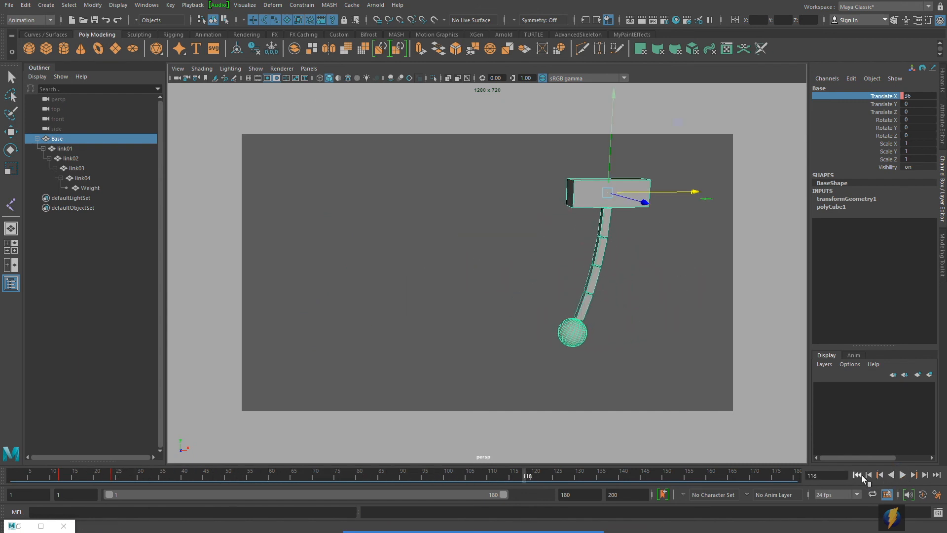
{"action": "left_click", "coordinate": [859, 476]}
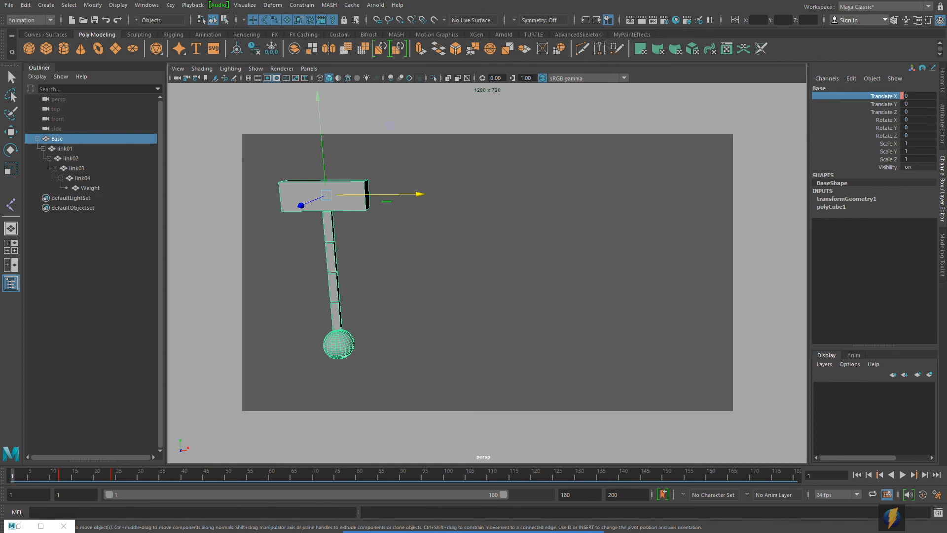
Select link01 through Weight and convert their Rotate Z curves to weighted tangents in the Graph Editor.
{"action": "left_click", "coordinate": [64, 148]}
{"action": "left_click", "coordinate": [91, 188], "text": "shift"}
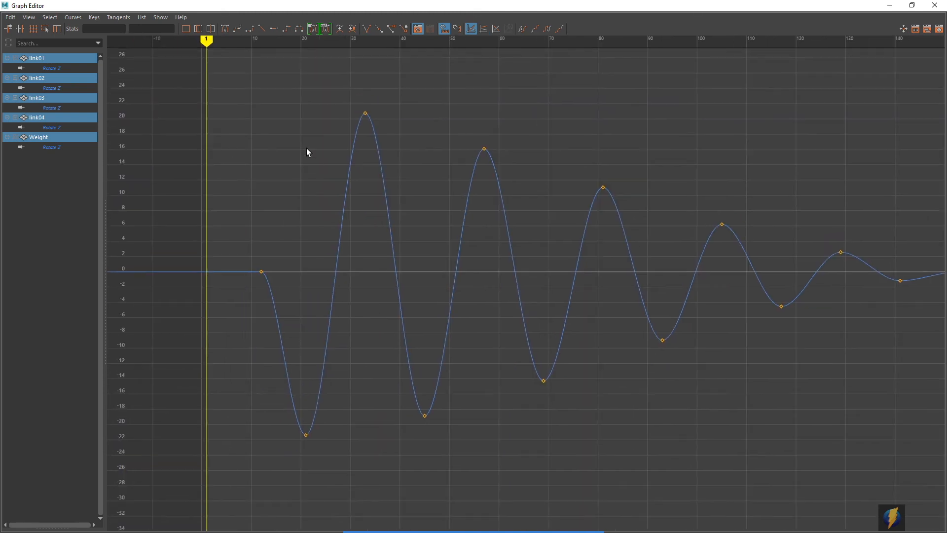
{"action": "left_click_drag", "start_coordinate": [306, 148], "coordinate": [363, 193]}
{"action": "left_click", "coordinate": [72, 17]}
{"action": "left_click", "coordinate": [105, 268]}
Lengthen the weighted tangents of the Rotate Z keys at frames 21, 33 and 45 horizontally to broaden the swing extremes.
{"action": "left_click", "coordinate": [326, 435]}
{"action": "middle_click_drag", "start_coordinate": [326, 437], "coordinate": [341, 438], "text": "shift"}
{"action": "left_click", "coordinate": [365, 113]}
{"action": "left_click", "coordinate": [385, 113]}
{"action": "middle_click_drag", "start_coordinate": [385, 114], "coordinate": [398, 115], "text": "shift"}
{"action": "left_click", "coordinate": [425, 416]}
{"action": "left_click", "coordinate": [445, 416]}
{"action": "middle_click_drag", "start_coordinate": [444, 416], "coordinate": [459, 417], "text": "shift"}
Lengthen the weighted tangents of the Rotate Z keys at frames 57, 69 and 81 horizontally.
{"action": "left_click", "coordinate": [485, 149]}
{"action": "left_click", "coordinate": [504, 149]}
{"action": "middle_click_drag", "start_coordinate": [504, 149], "coordinate": [517, 150], "text": "shift"}
{"action": "left_click", "coordinate": [544, 381]}
{"action": "key", "text": "ctrl+z"}
{"action": "mouse_move", "coordinate": [575, 381]}
{"action": "middle_mouse_down", "text": "shift"}
{"action": "mouse_move", "coordinate": [592, 388]}
{"action": "mouse_move", "coordinate": [577, 381]}
{"action": "middle_mouse_up", "text": "shift"}
{"action": "left_click", "coordinate": [564, 381]}
{"action": "left_click_drag", "start_coordinate": [593, 172], "coordinate": [611, 196]}
{"action": "left_click", "coordinate": [623, 188]}
{"action": "middle_click_drag", "start_coordinate": [624, 187], "coordinate": [634, 187], "text": "shift"}
Extend the Rotate Z tangents at frames 57 and 33 further to round those peaks more.
{"action": "left_click_drag", "start_coordinate": [470, 139], "coordinate": [493, 159]}
{"action": "left_click", "coordinate": [508, 149]}
{"action": "middle_click_drag", "start_coordinate": [509, 150], "coordinate": [518, 150], "text": "shift"}
{"action": "left_click_drag", "start_coordinate": [354, 103], "coordinate": [375, 123]}
{"action": "middle_click_drag", "start_coordinate": [393, 114], "coordinate": [402, 113], "text": "shift"}
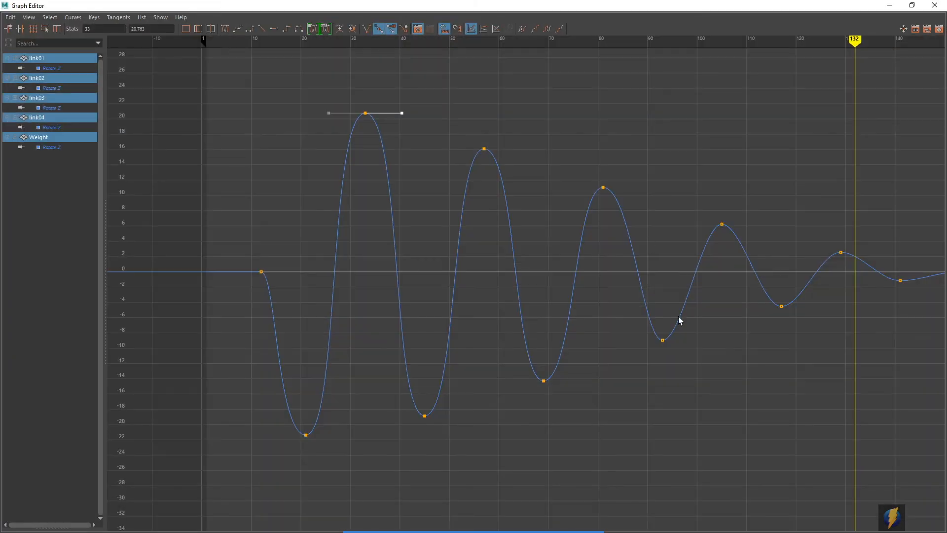
Lengthen the weighted tangents of the Rotate Z keys at frames 93, 105, 117 and 129 horizontally.
{"action": "left_click_drag", "start_coordinate": [681, 321], "coordinate": [656, 347]}
{"action": "middle_click_drag", "start_coordinate": [682, 342], "coordinate": [692, 343], "text": "shift"}
{"action": "left_click_drag", "start_coordinate": [700, 201], "coordinate": [735, 237]}
{"action": "middle_click_drag", "start_coordinate": [741, 224], "coordinate": [750, 224], "text": "shift"}
{"action": "left_click_drag", "start_coordinate": [772, 295], "coordinate": [792, 316]}
{"action": "left_click", "coordinate": [802, 306]}
{"action": "middle_click_drag", "start_coordinate": [803, 307], "coordinate": [812, 307], "text": "shift"}
{"action": "left_click_drag", "start_coordinate": [833, 243], "coordinate": [848, 262]}
{"action": "left_click", "coordinate": [863, 251]}
{"action": "middle_click_drag", "start_coordinate": [862, 252], "coordinate": [866, 252], "text": "shift"}
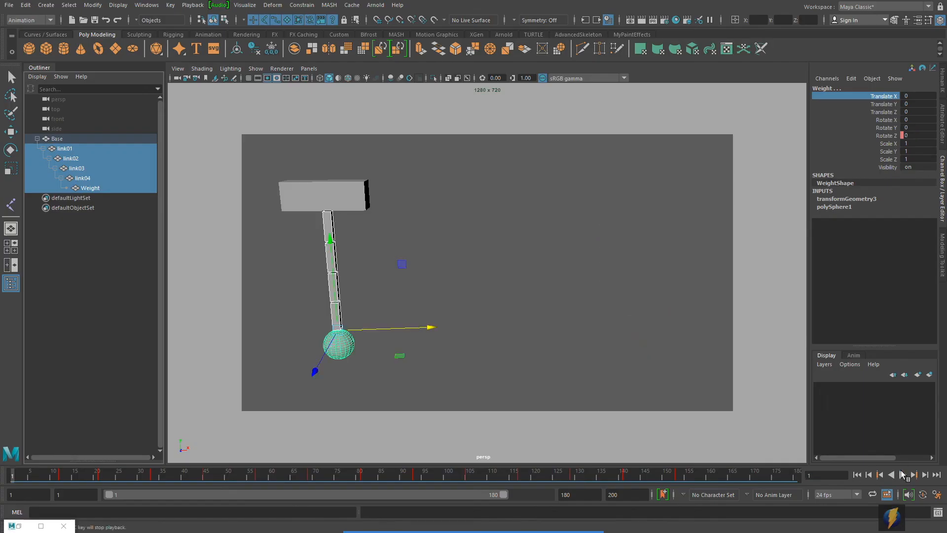